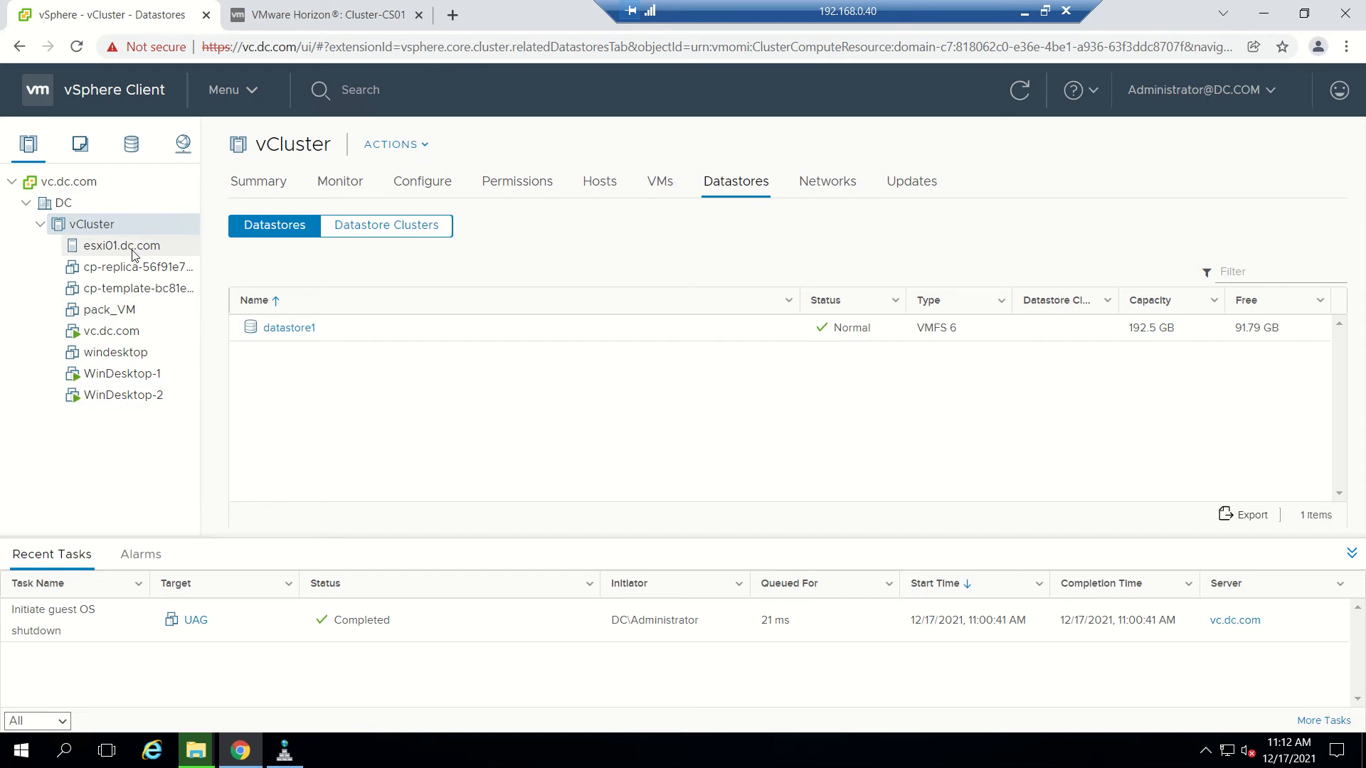
click(348, 9)
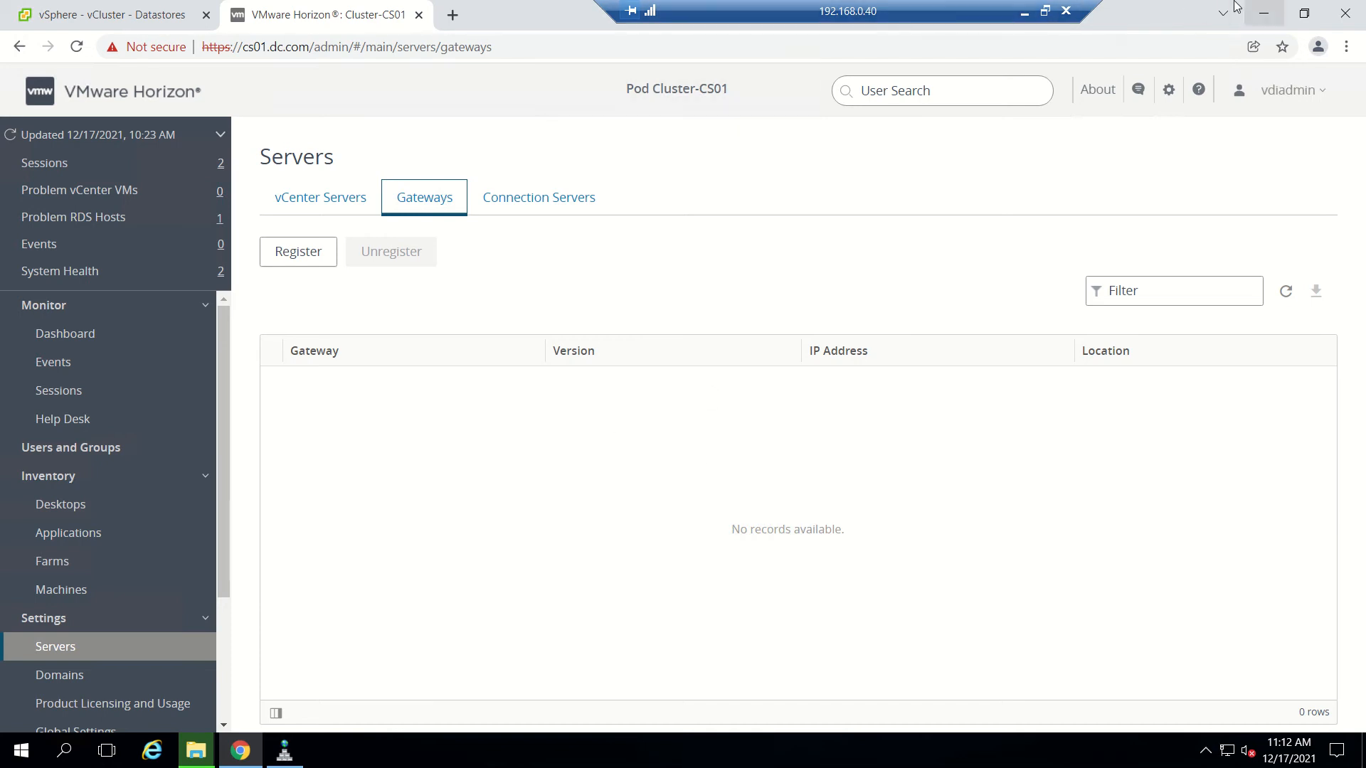
click(1268, 12)
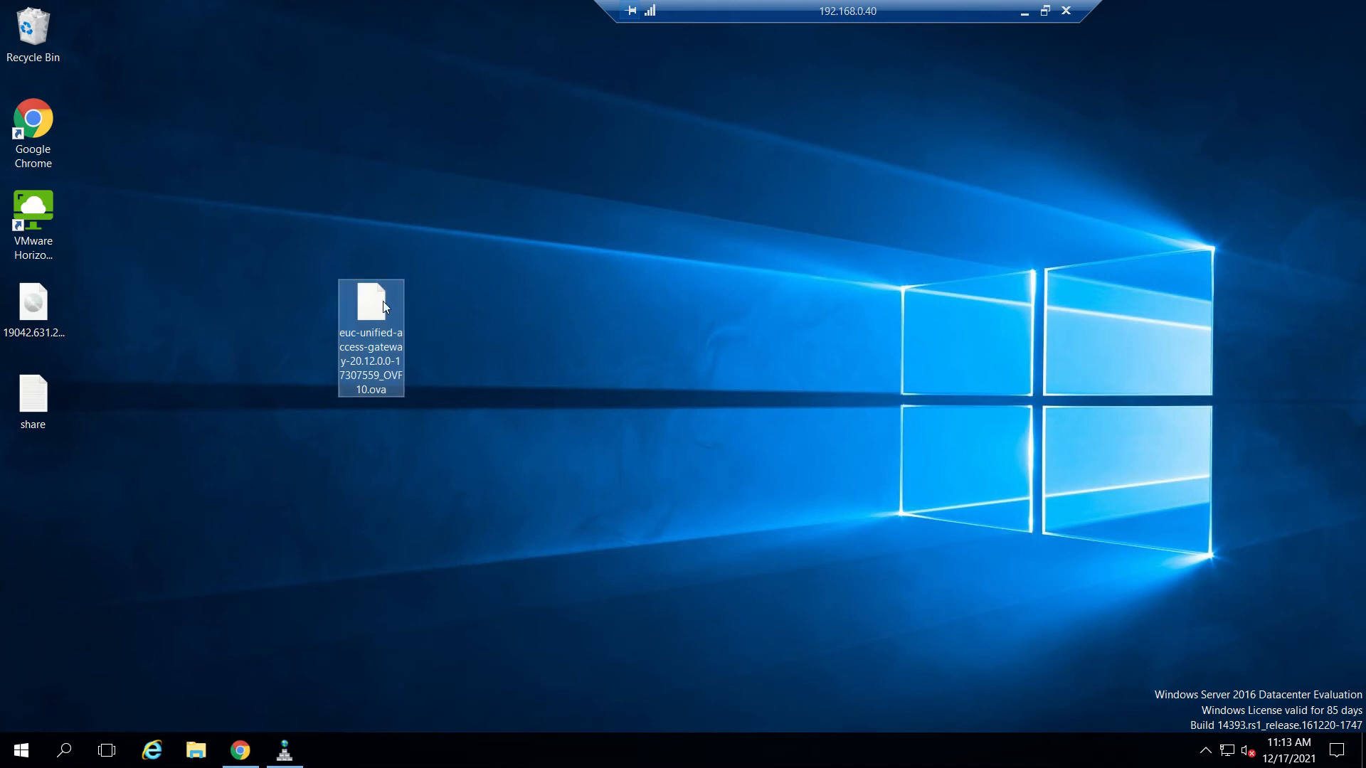
click(543, 343)
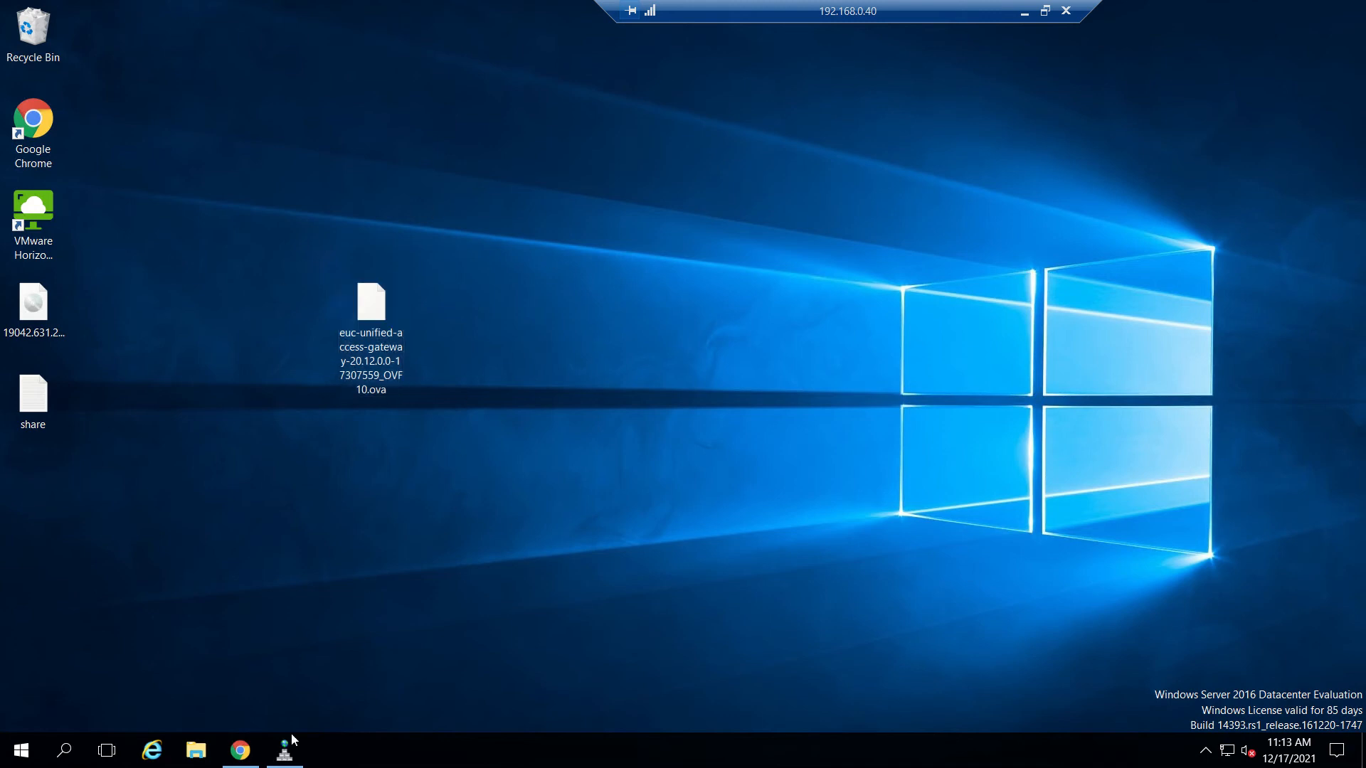
click(240, 755)
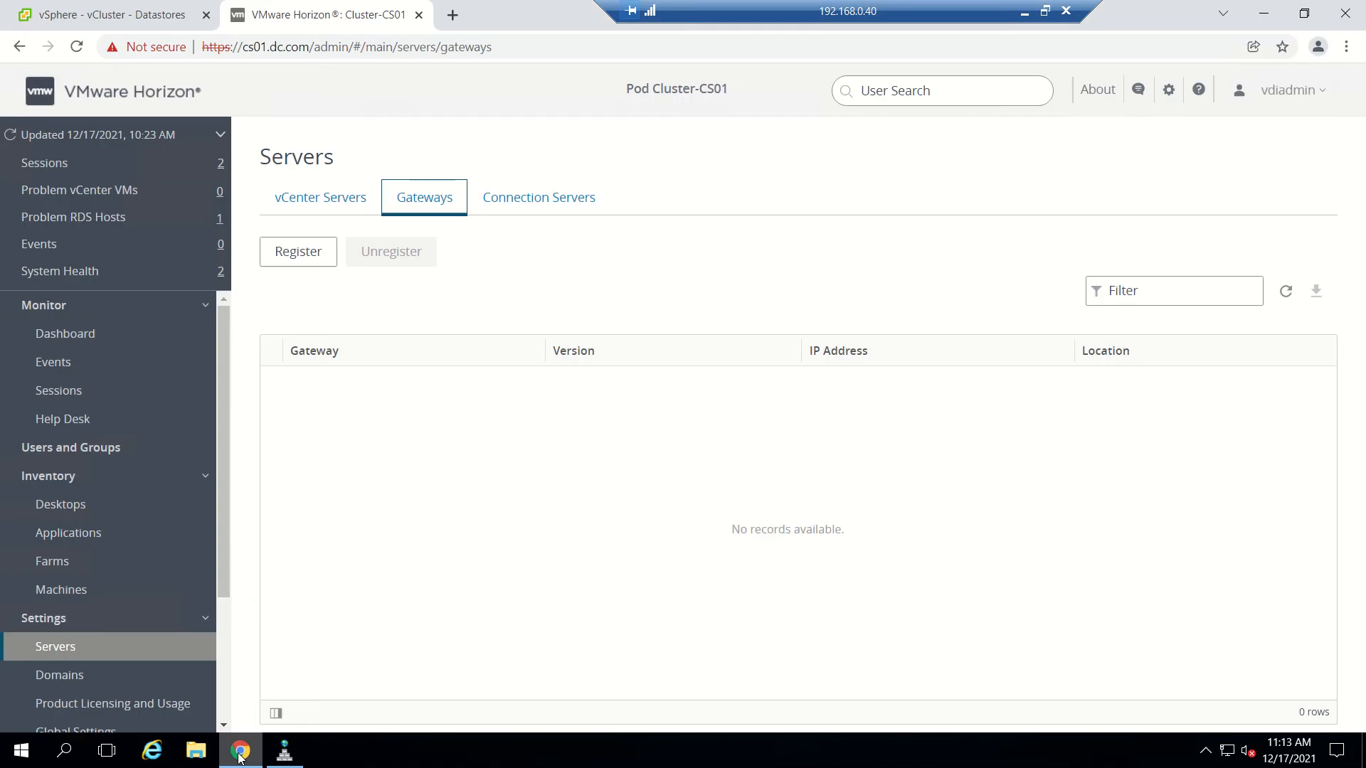
click(64, 21)
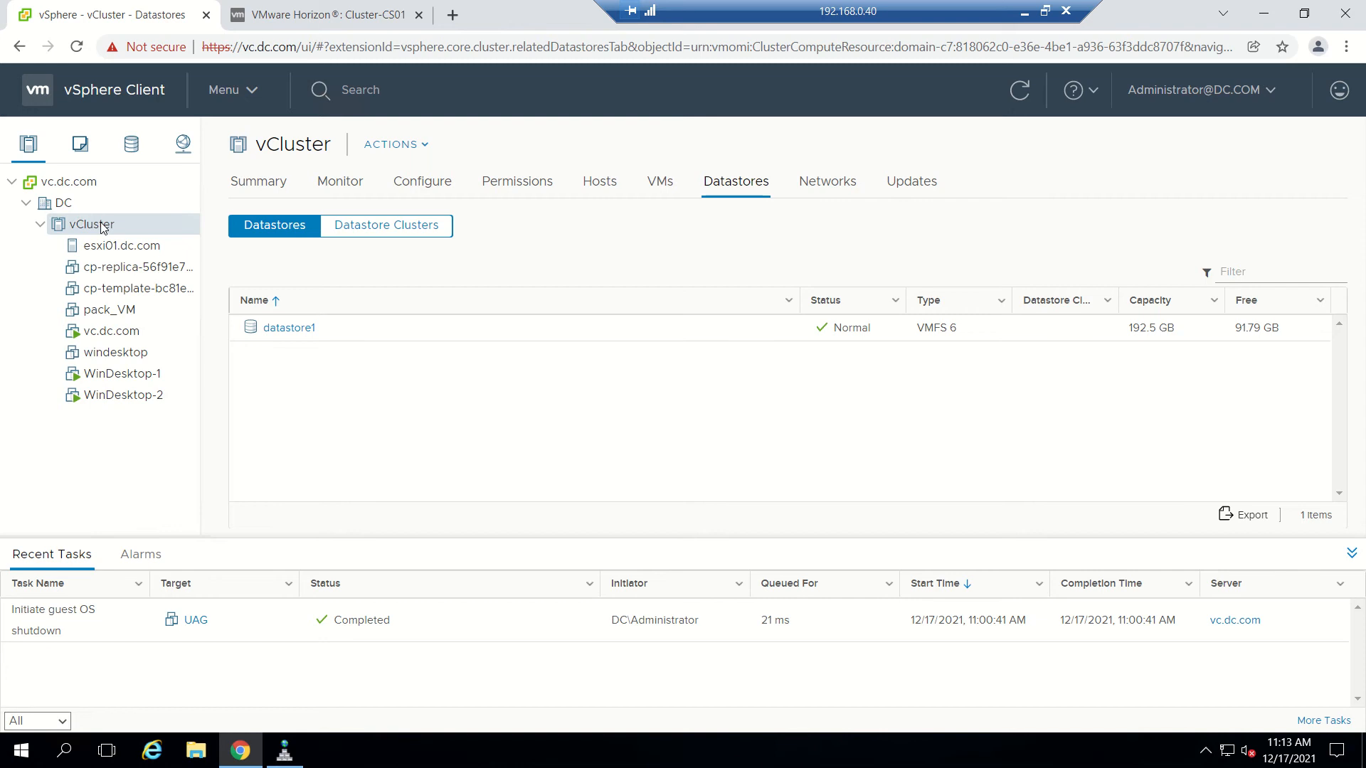
Start an OVF deployment on vCluster using the local Unified Access Gateway OVA file.
right_click(102, 226)
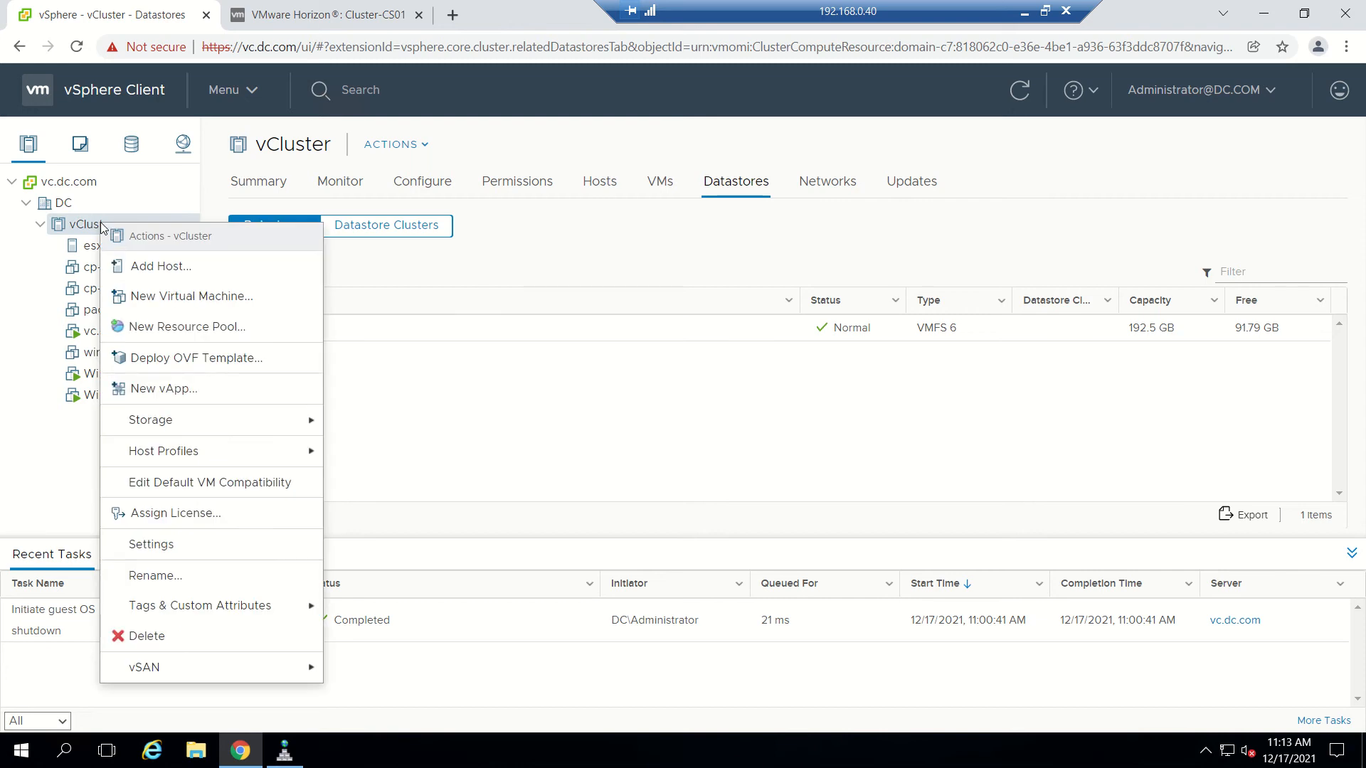
click(190, 359)
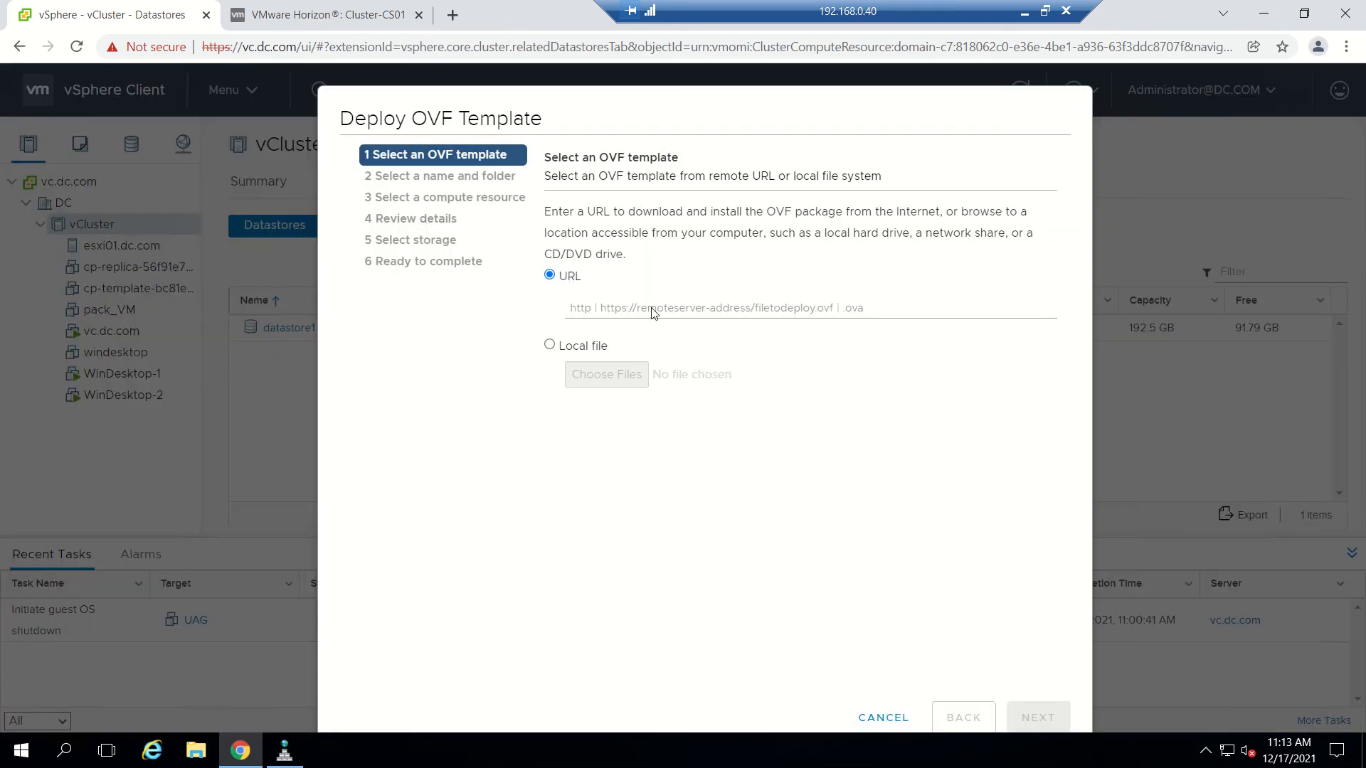
click(549, 344)
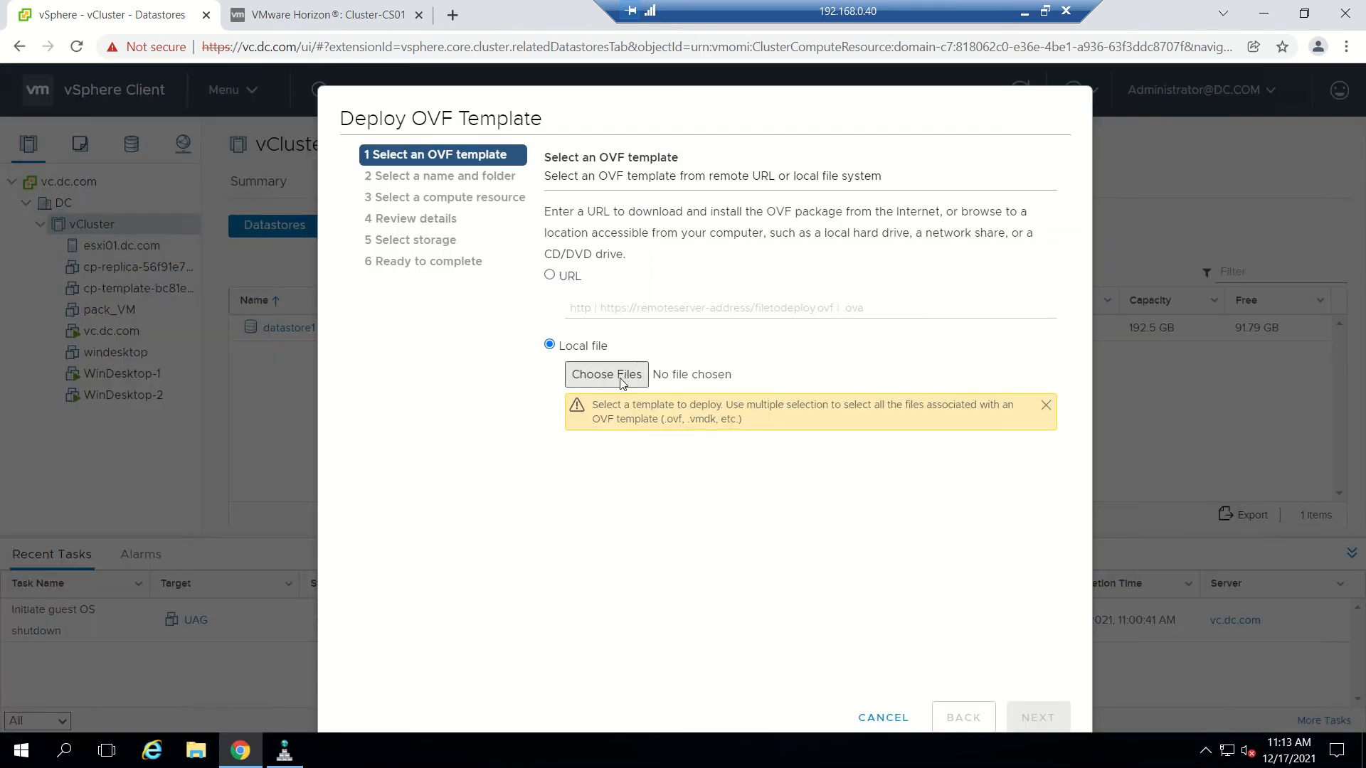
click(621, 382)
click(241, 150)
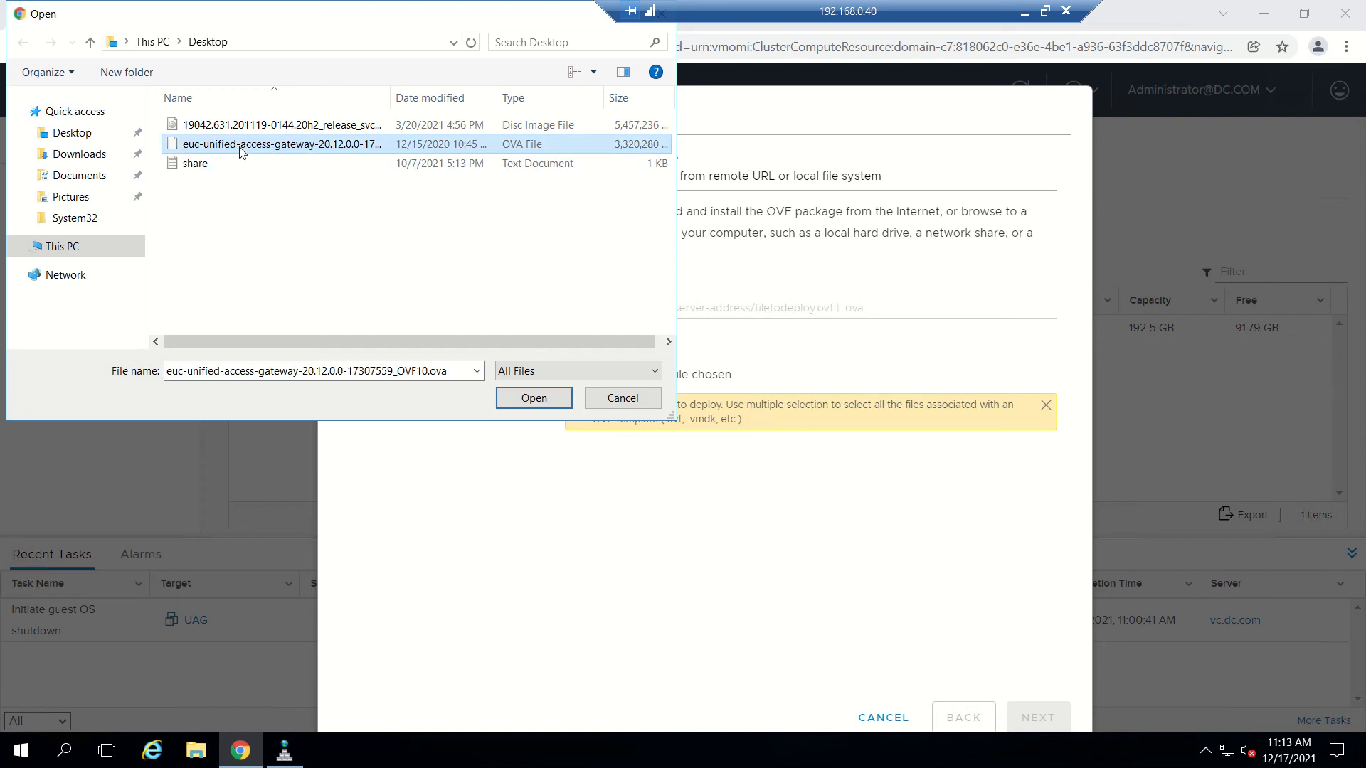
click(541, 398)
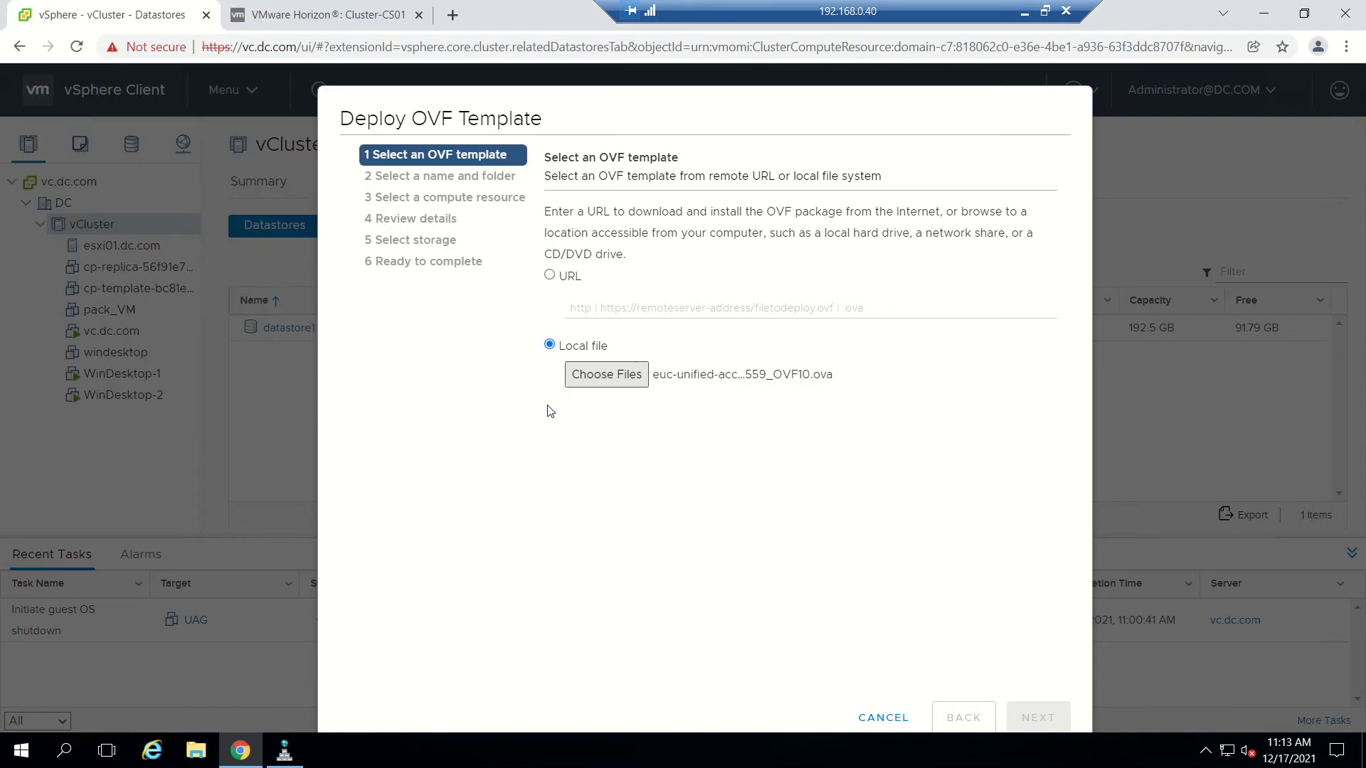
Name the virtual machine UAG and select vCluster as its compute resource.
click(1040, 717)
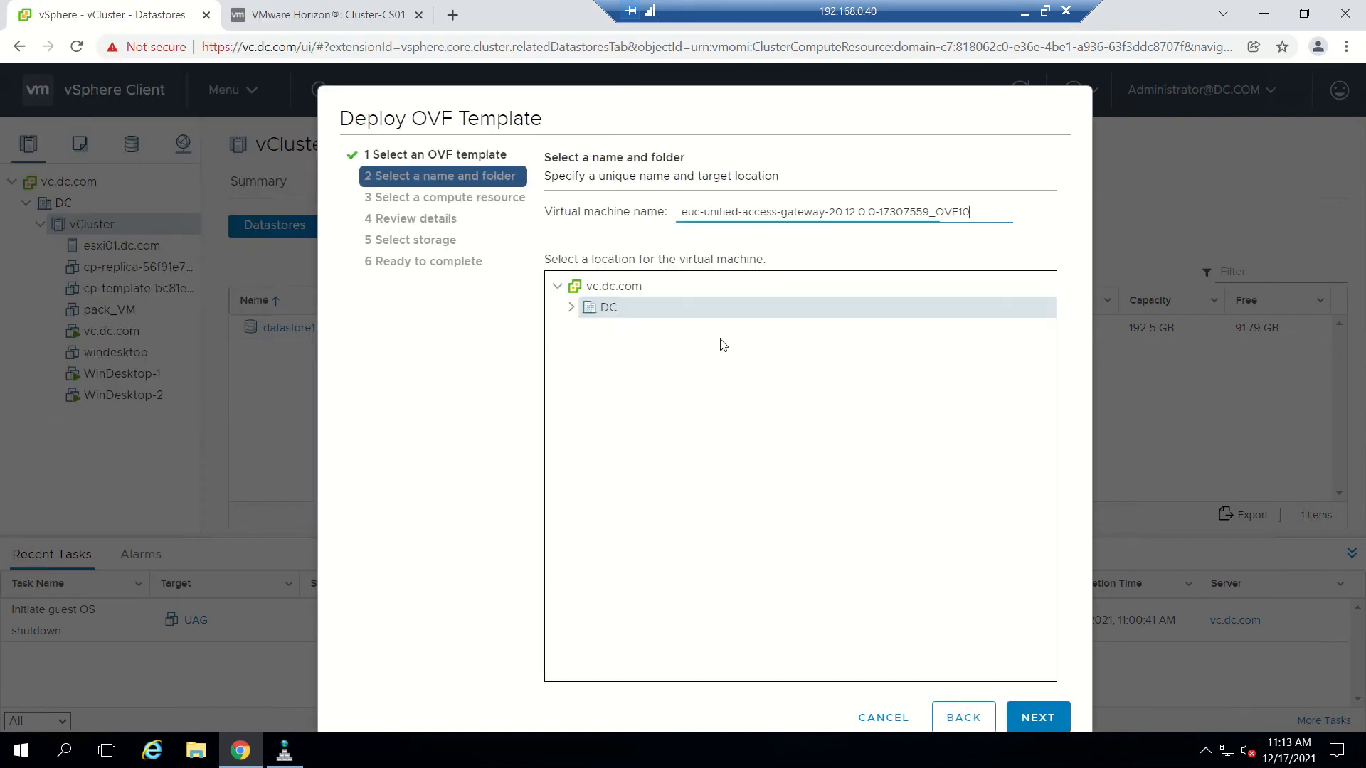
drag(975, 211, 505, 162)
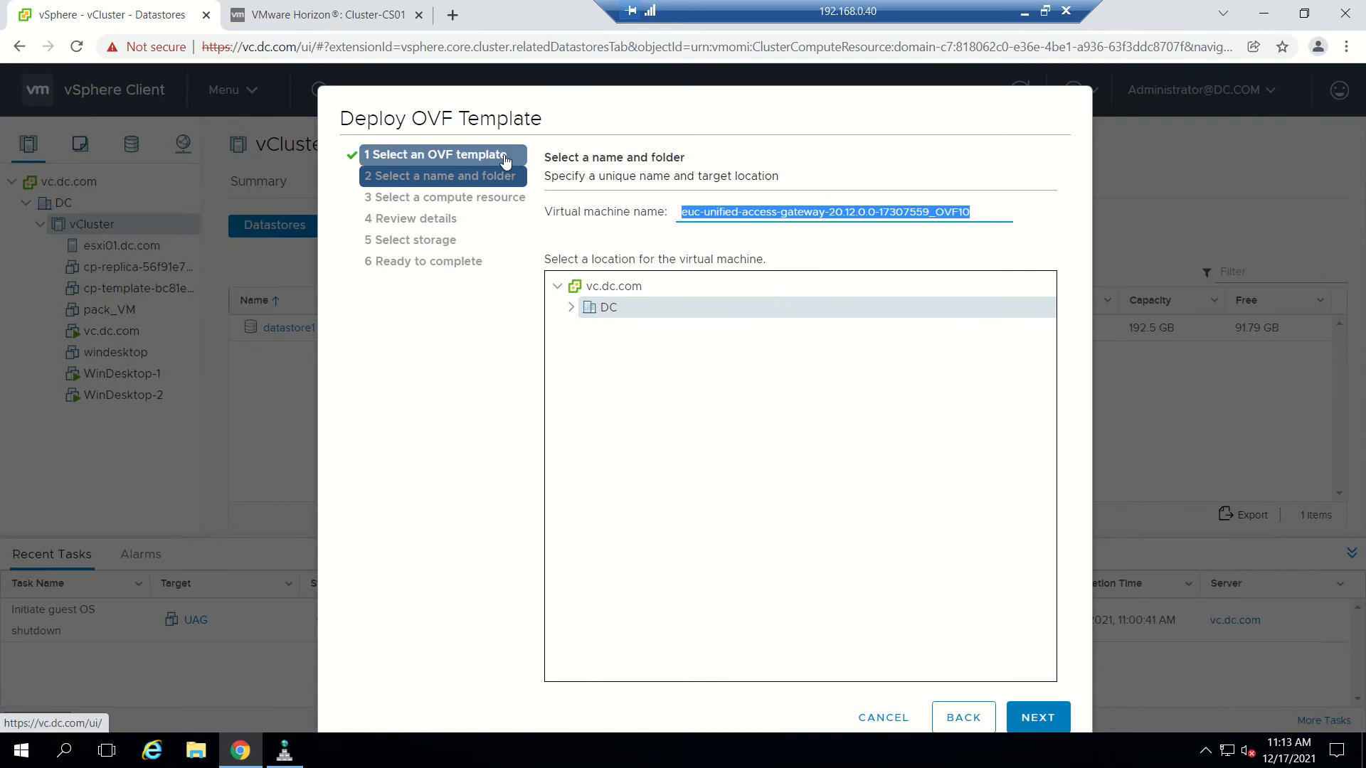
text(UAG)
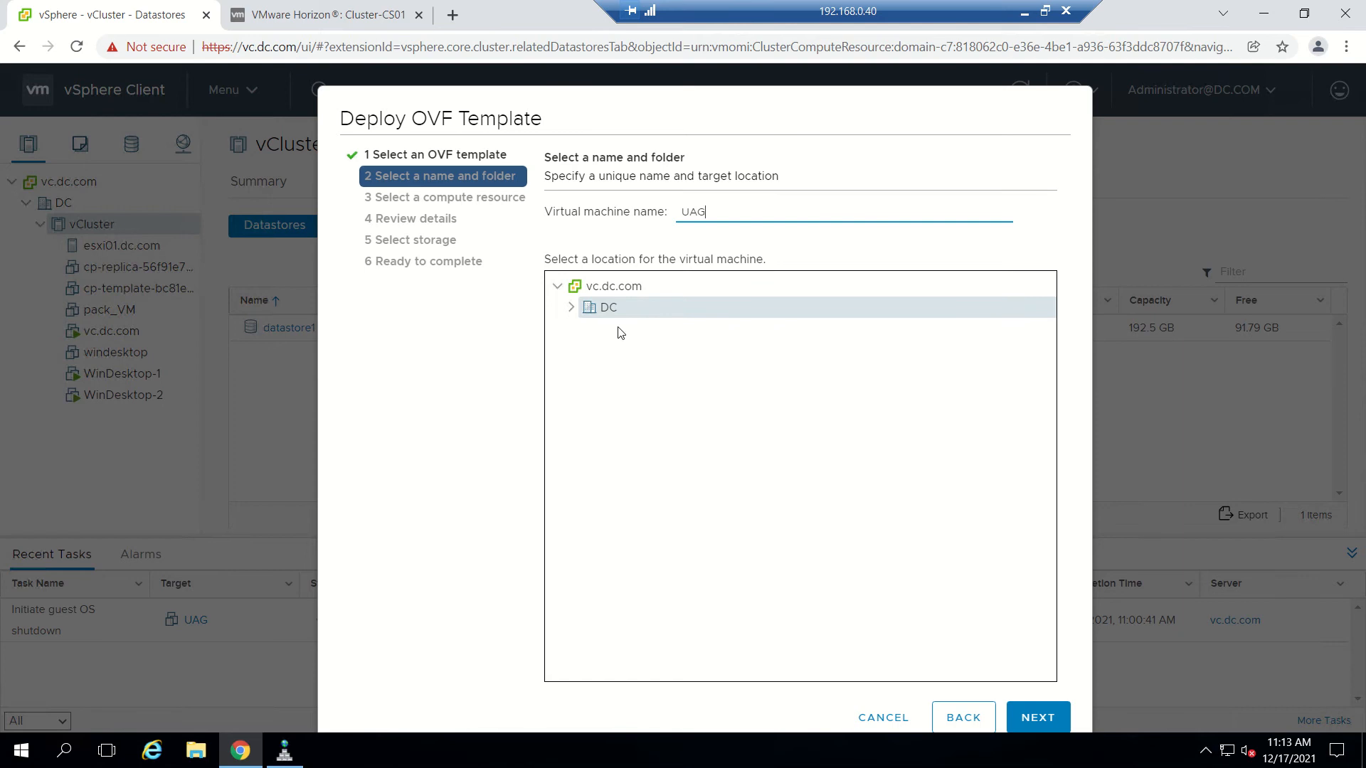
click(1019, 720)
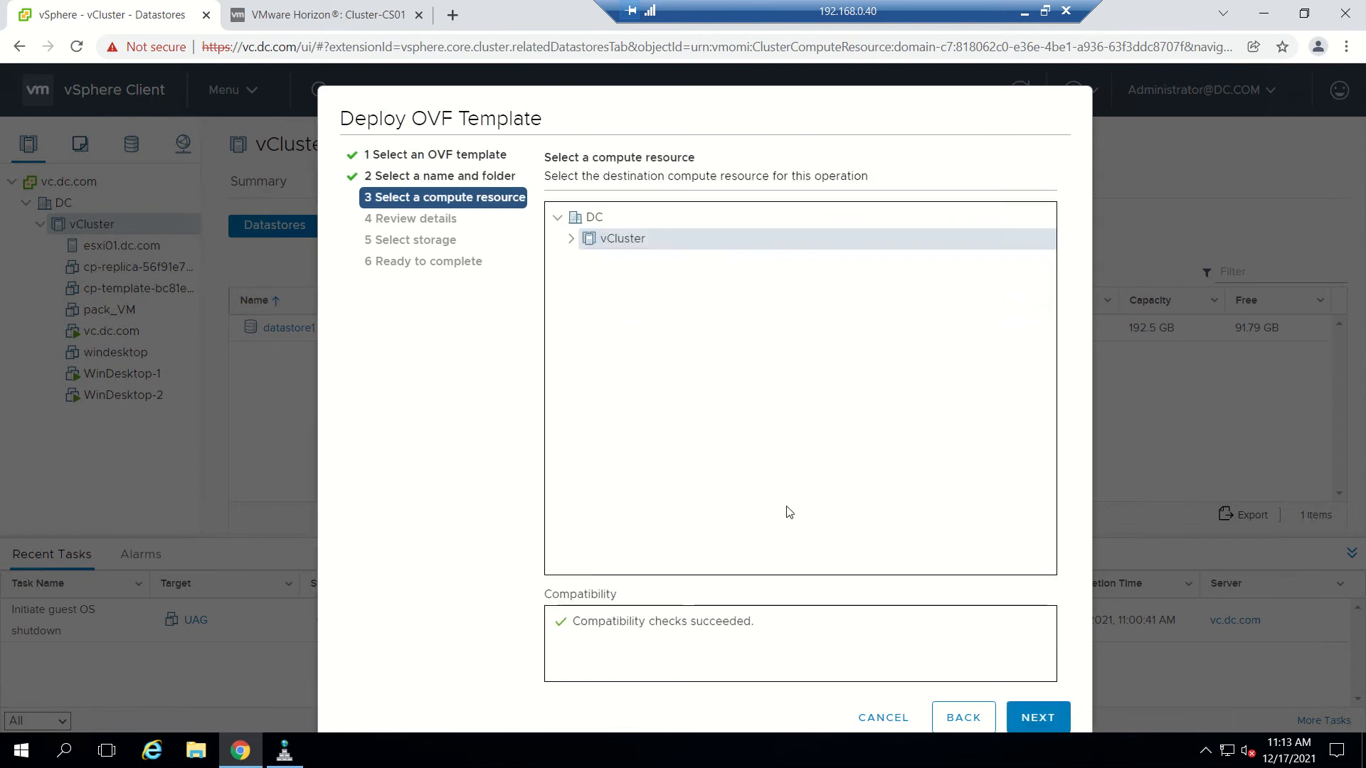
click(1035, 714)
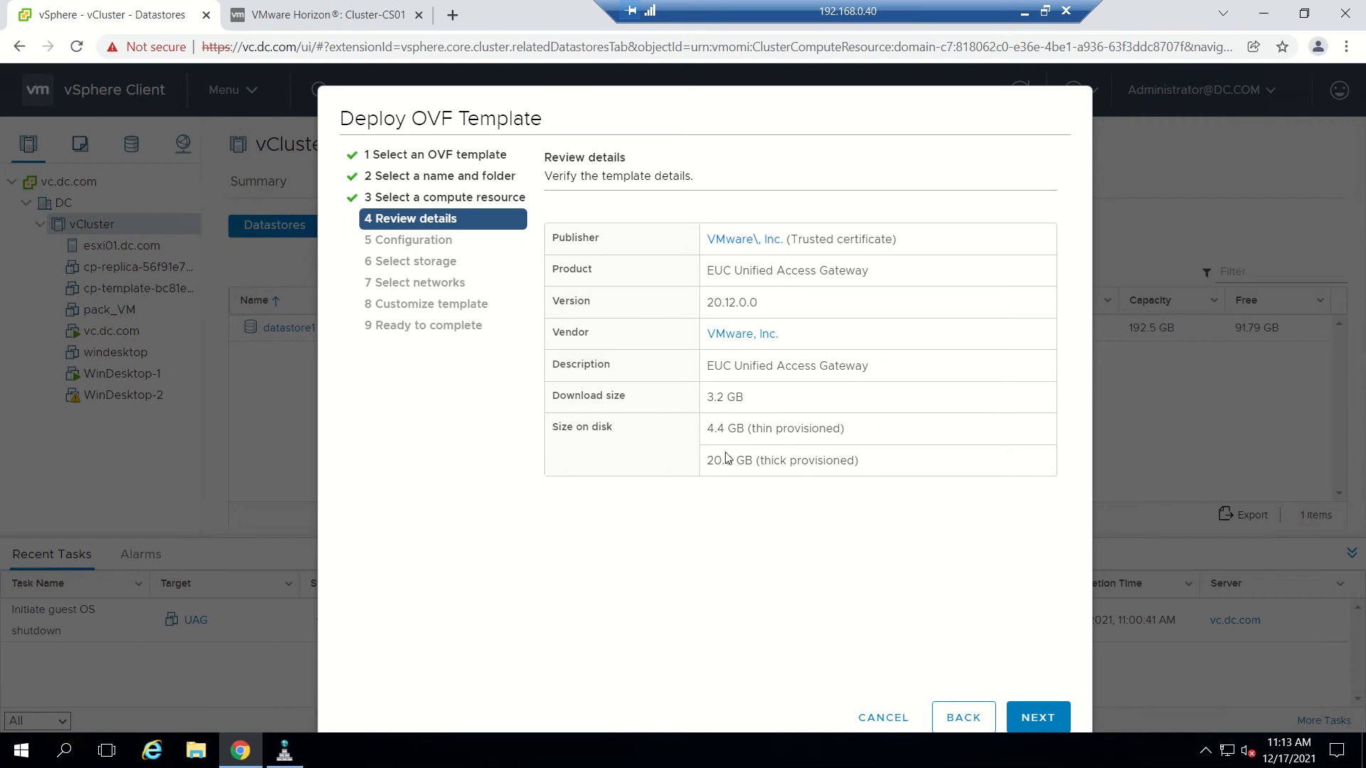
Compare the Single NIC Large and Two NIC sizes, keeping Single NIC (1 vNIC, 2 cores, 4 GB RAM).
click(1035, 718)
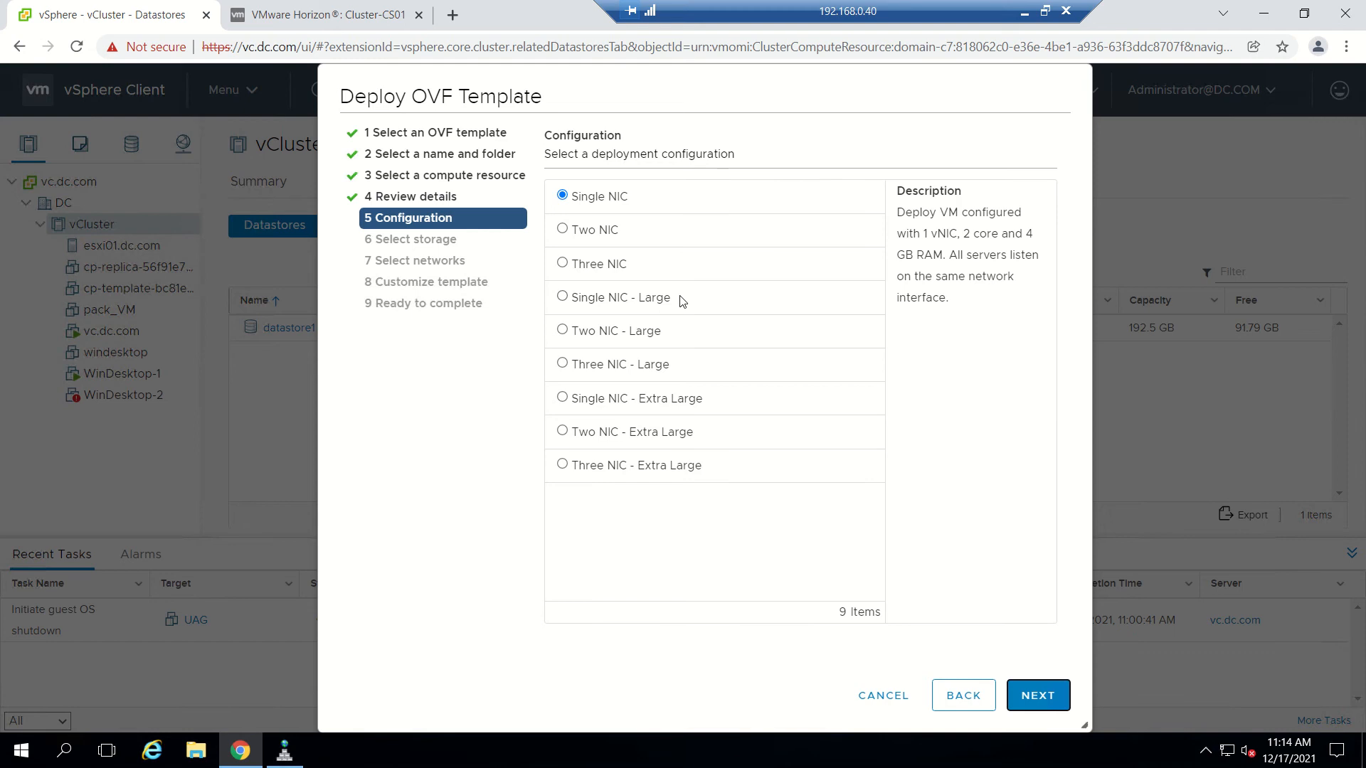
click(592, 305)
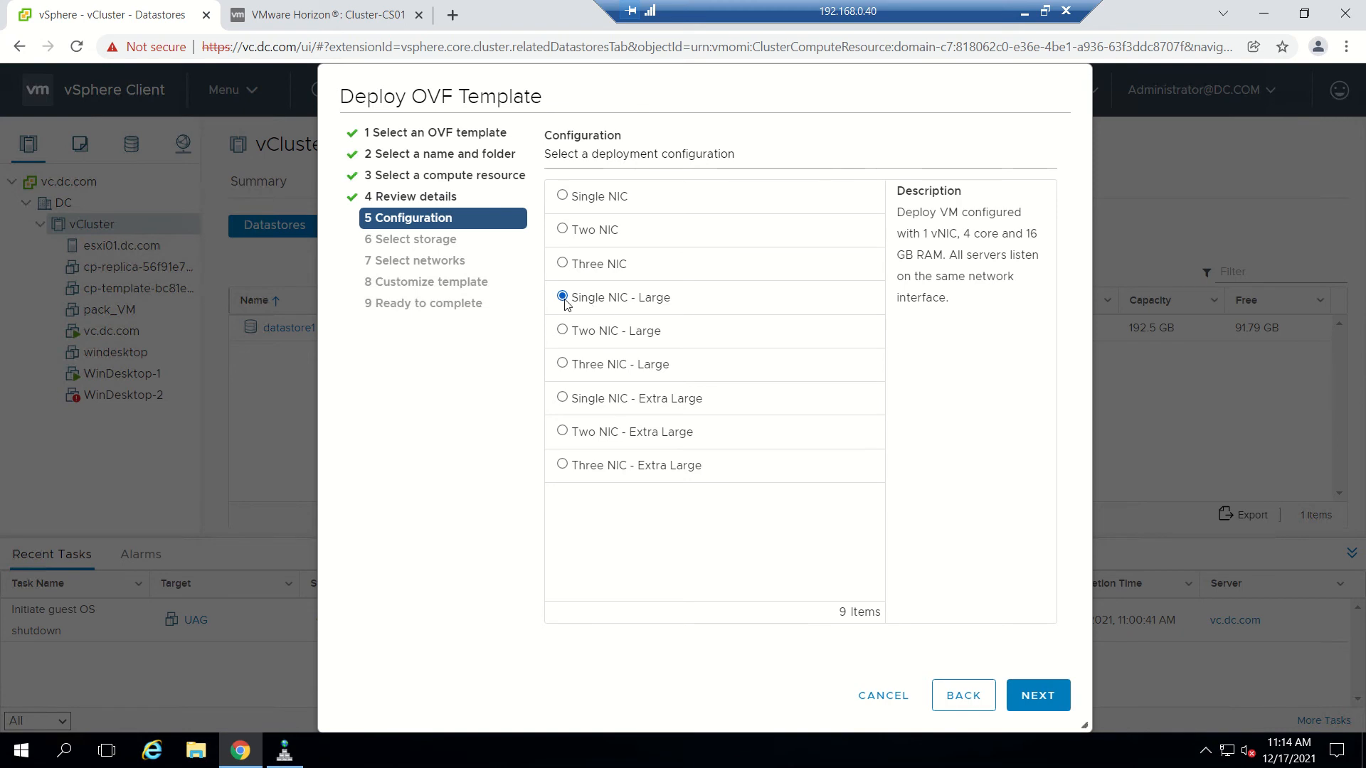
click(618, 197)
click(625, 305)
click(640, 339)
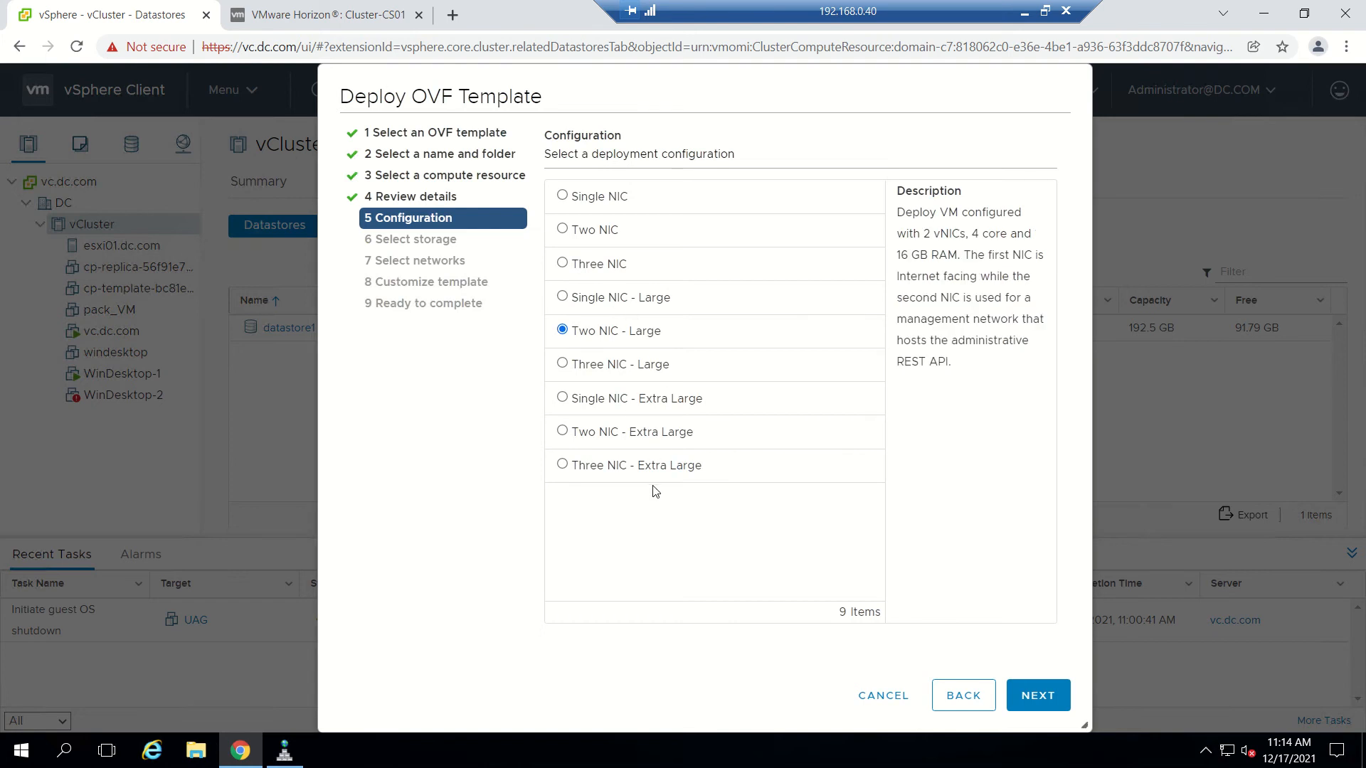
click(617, 201)
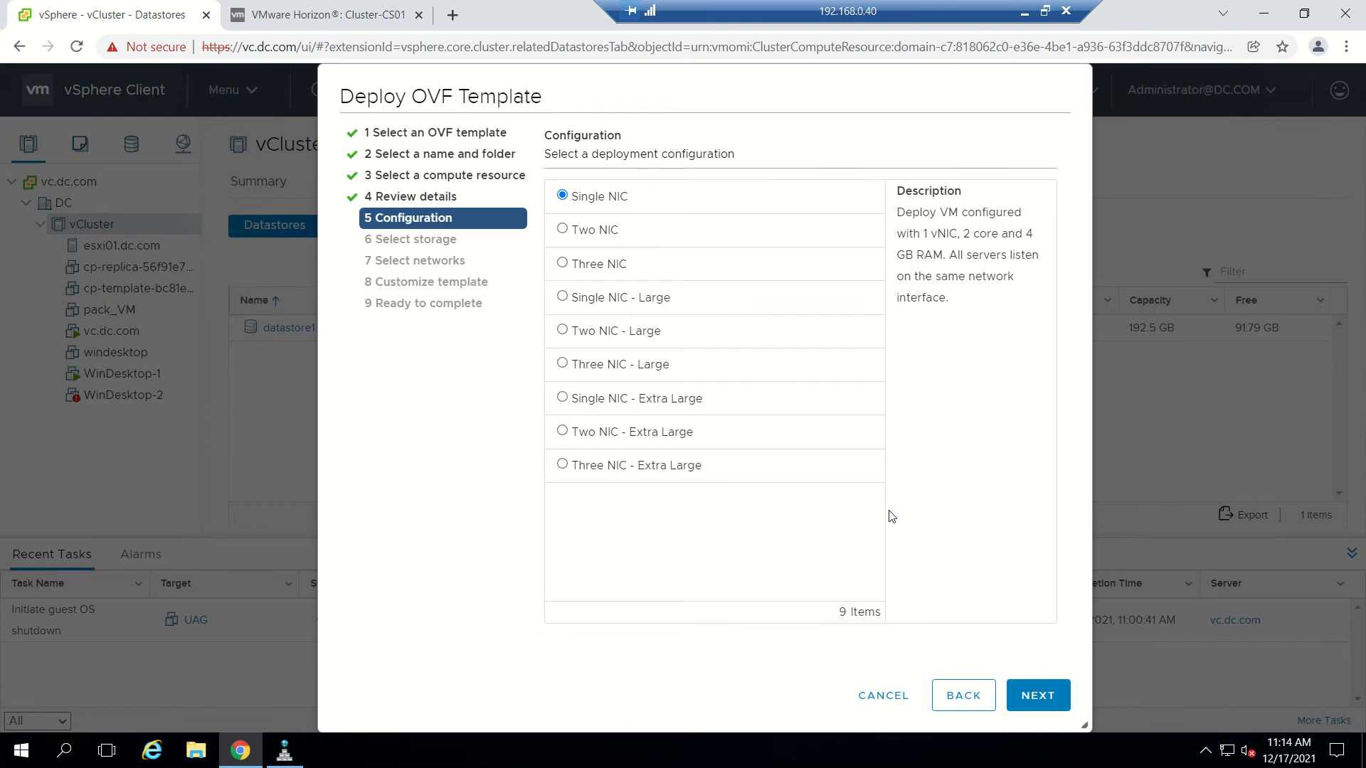
Store the UAG on datastore1 with Thin Provision disk format.
click(1050, 697)
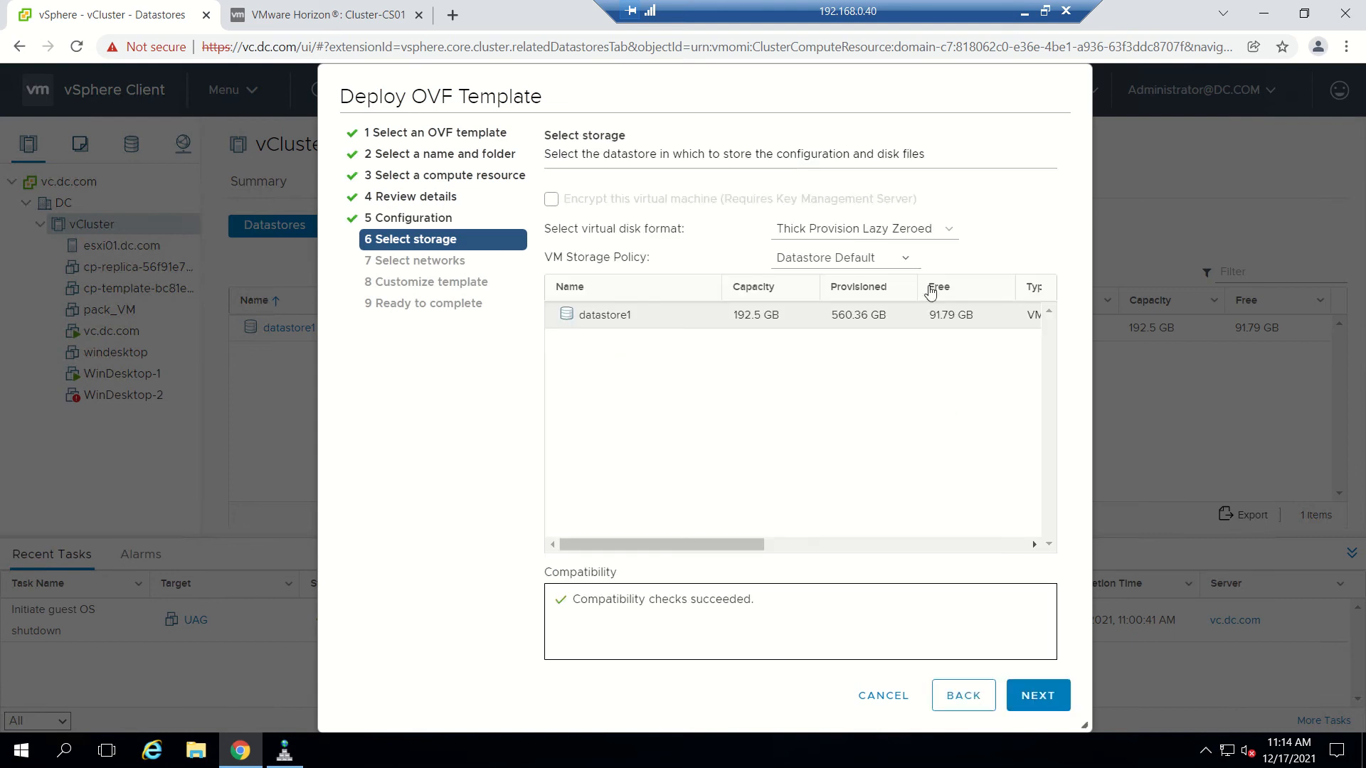
click(927, 237)
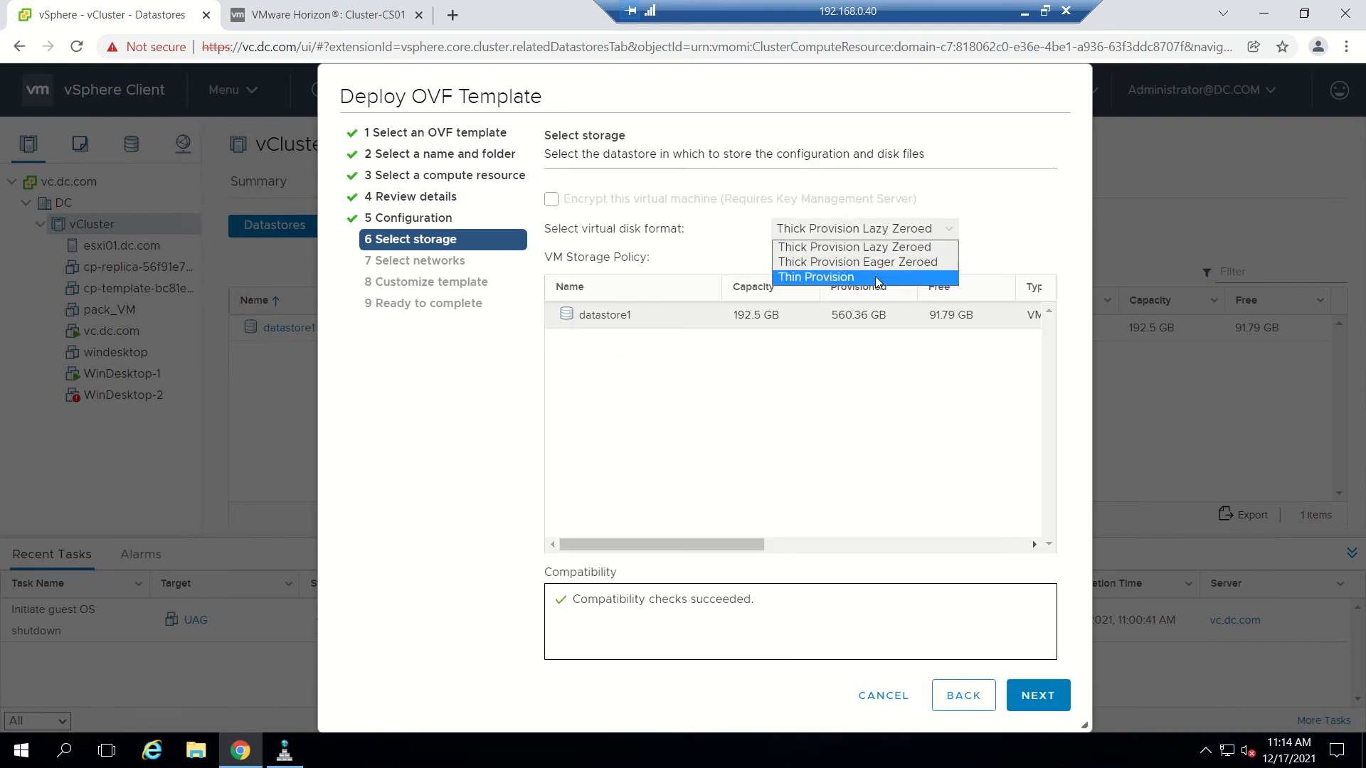
click(880, 281)
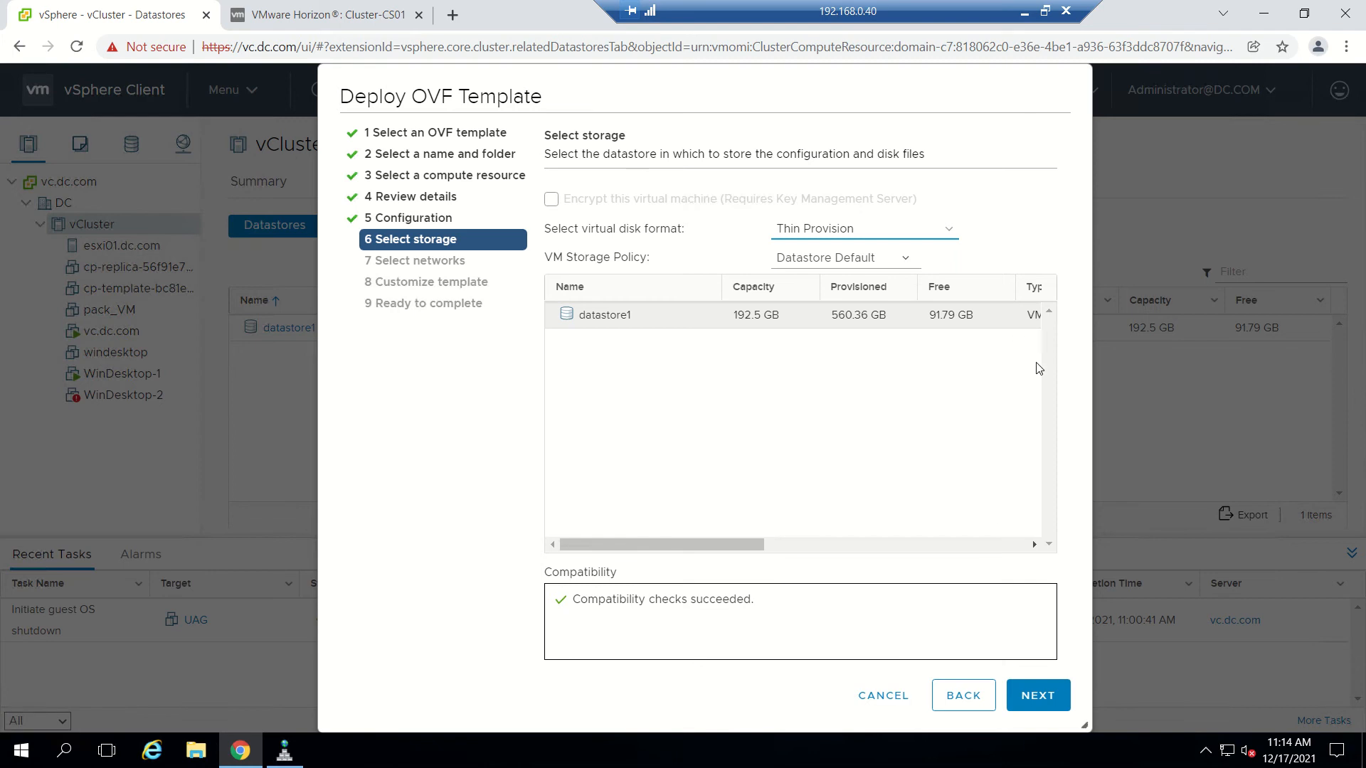
click(1045, 697)
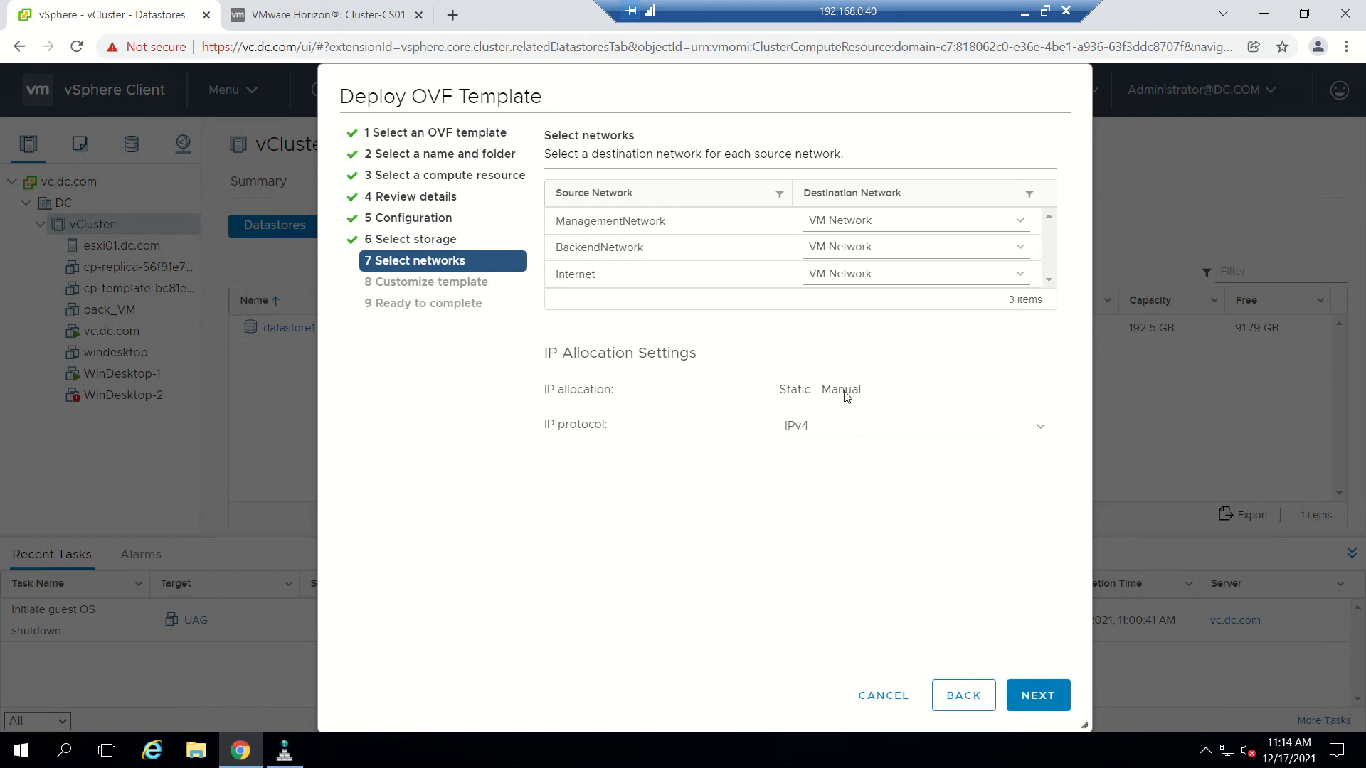
Set NIC 1's IP mode to STATICV4 in the template properties.
click(1038, 698)
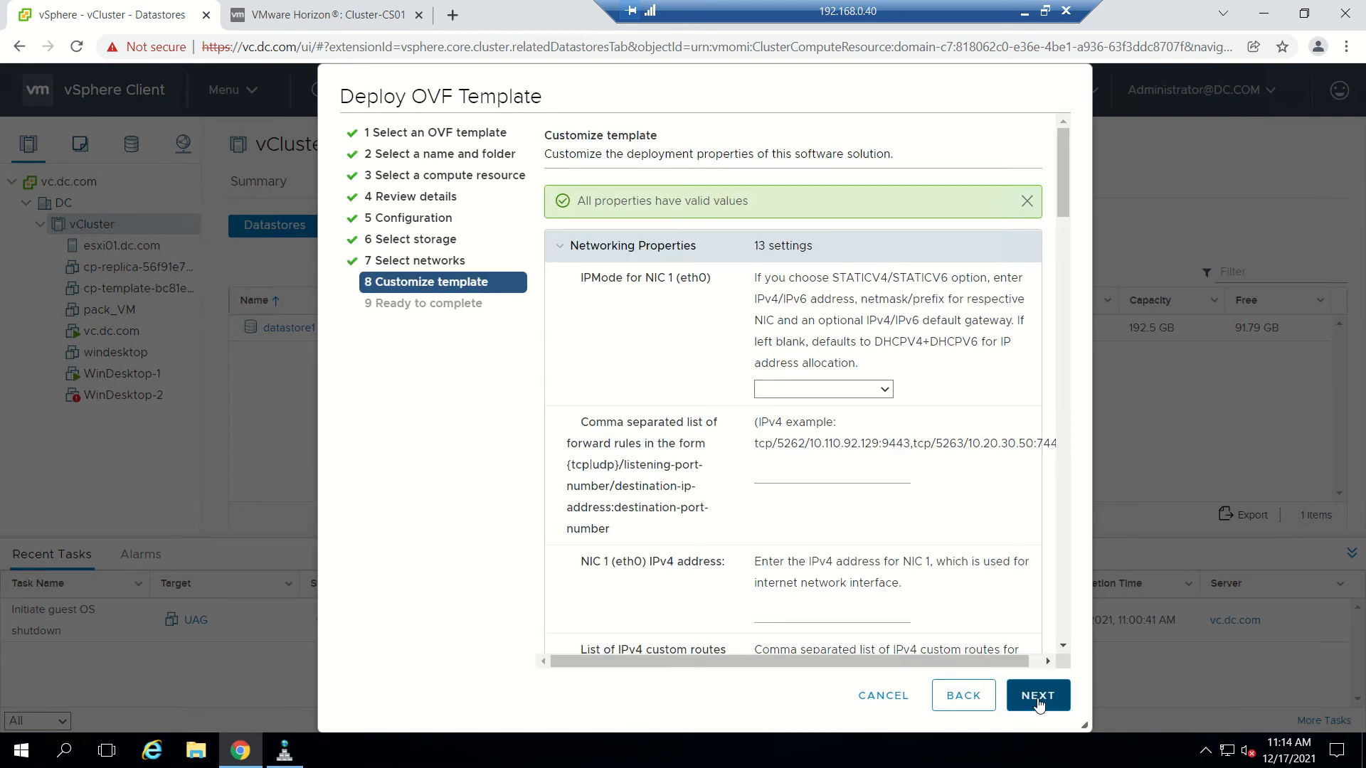
scroll(1021, 516, down, 2)
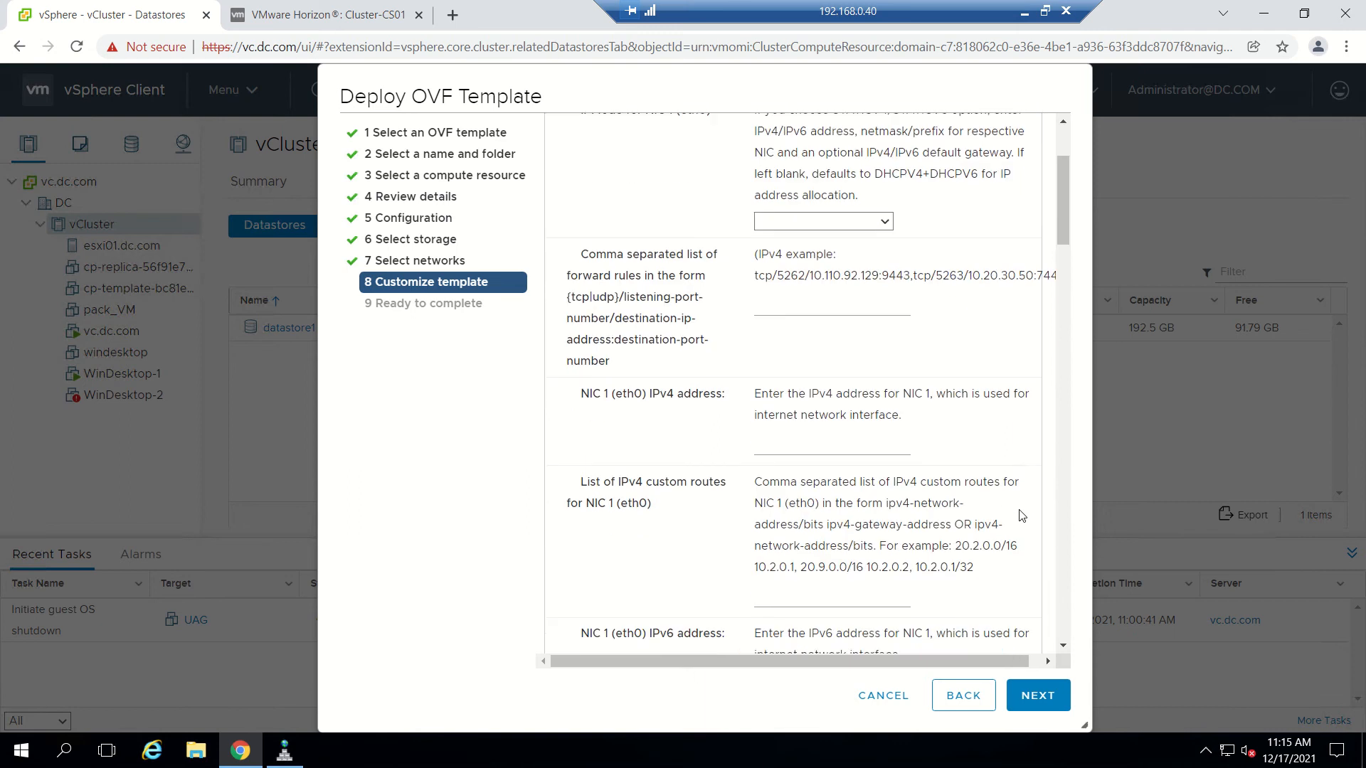
scroll(1021, 515, up, 2)
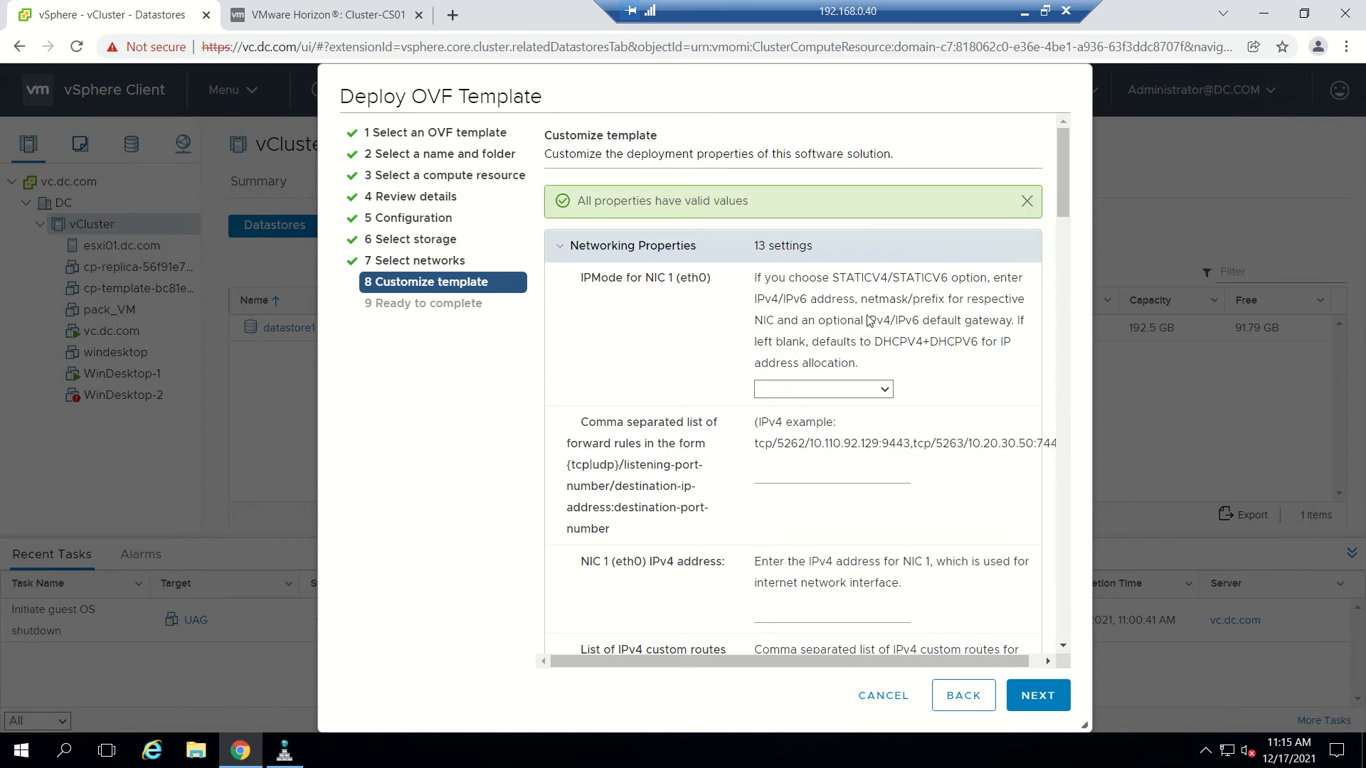
click(882, 389)
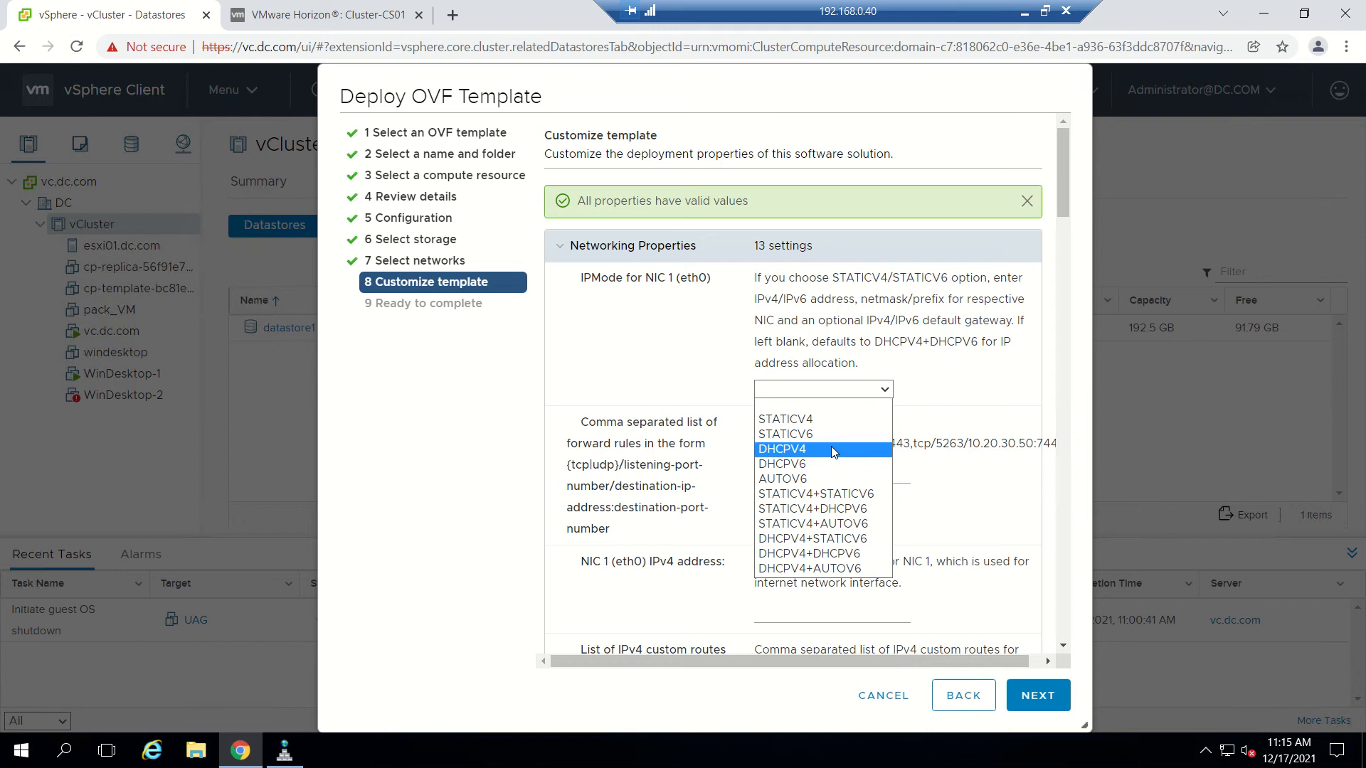
click(827, 420)
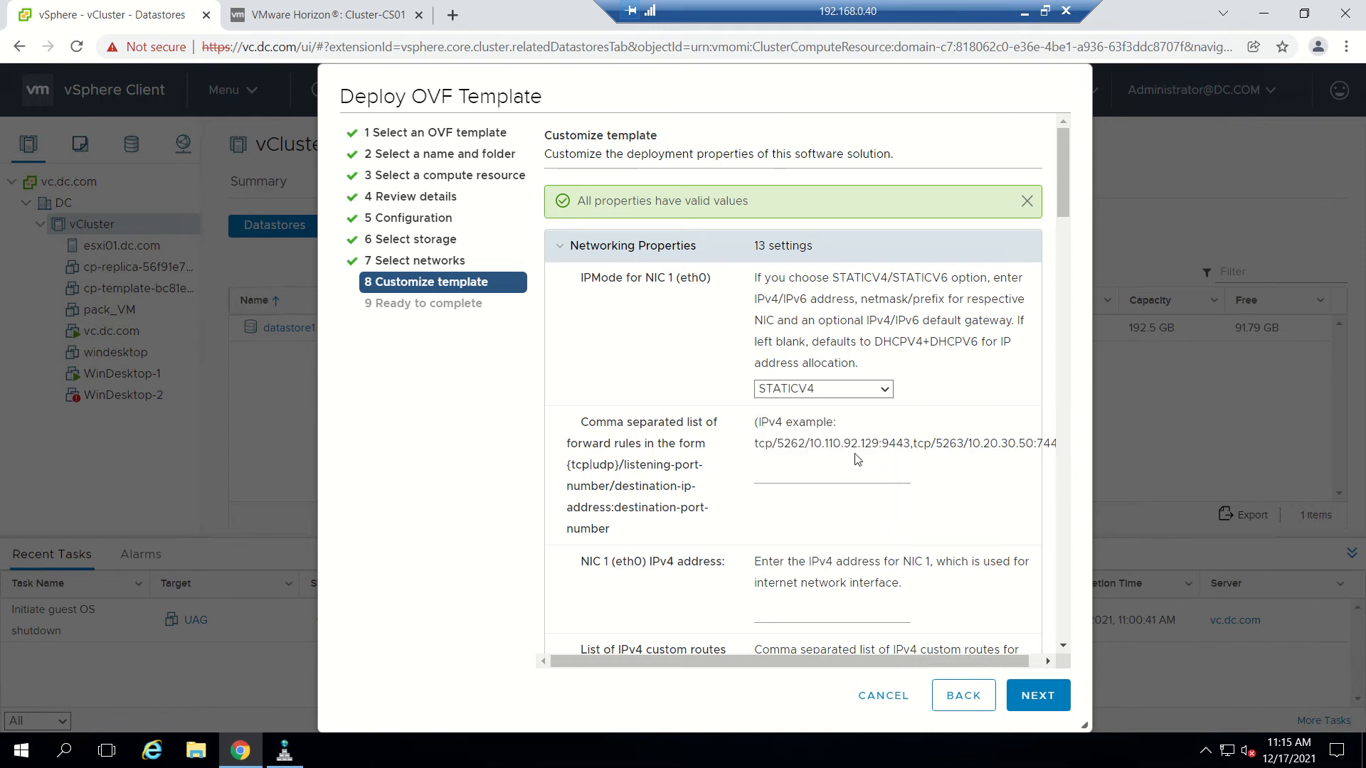
Look up UAG's DNS record (192.168.0.110) in DNS Manager and begin the NIC 1 IPv4 address.
click(797, 473)
scroll(772, 456, down, 1)
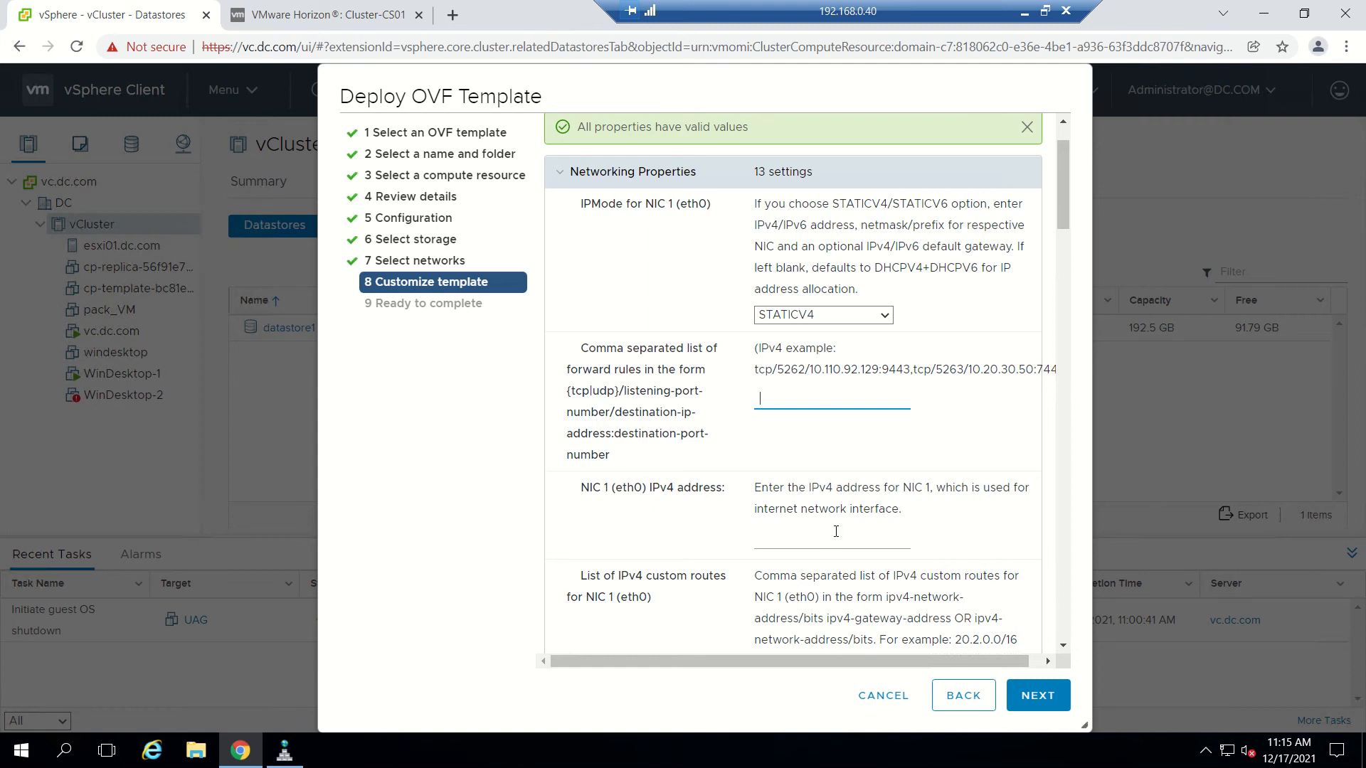
click(811, 540)
scroll(875, 491, down, 3)
scroll(875, 490, down, 5)
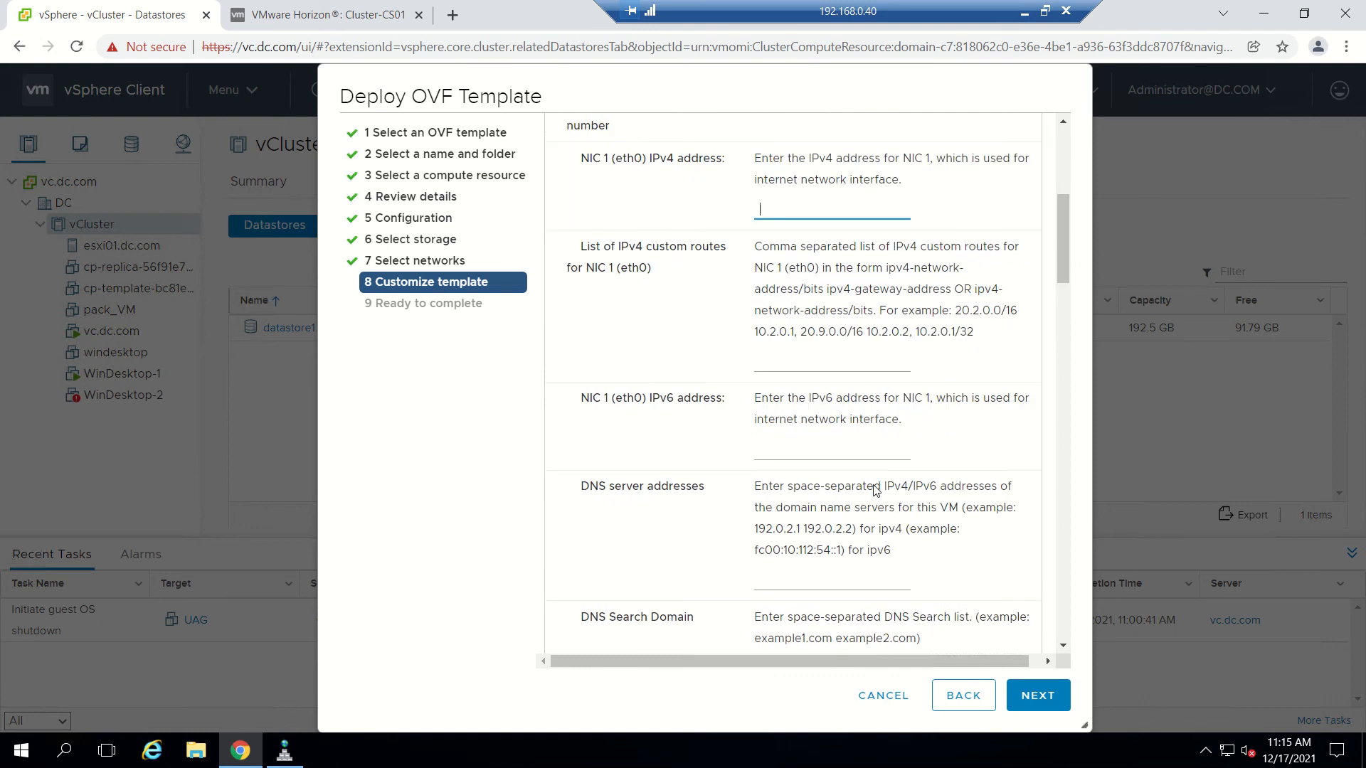
scroll(875, 491, up, 5)
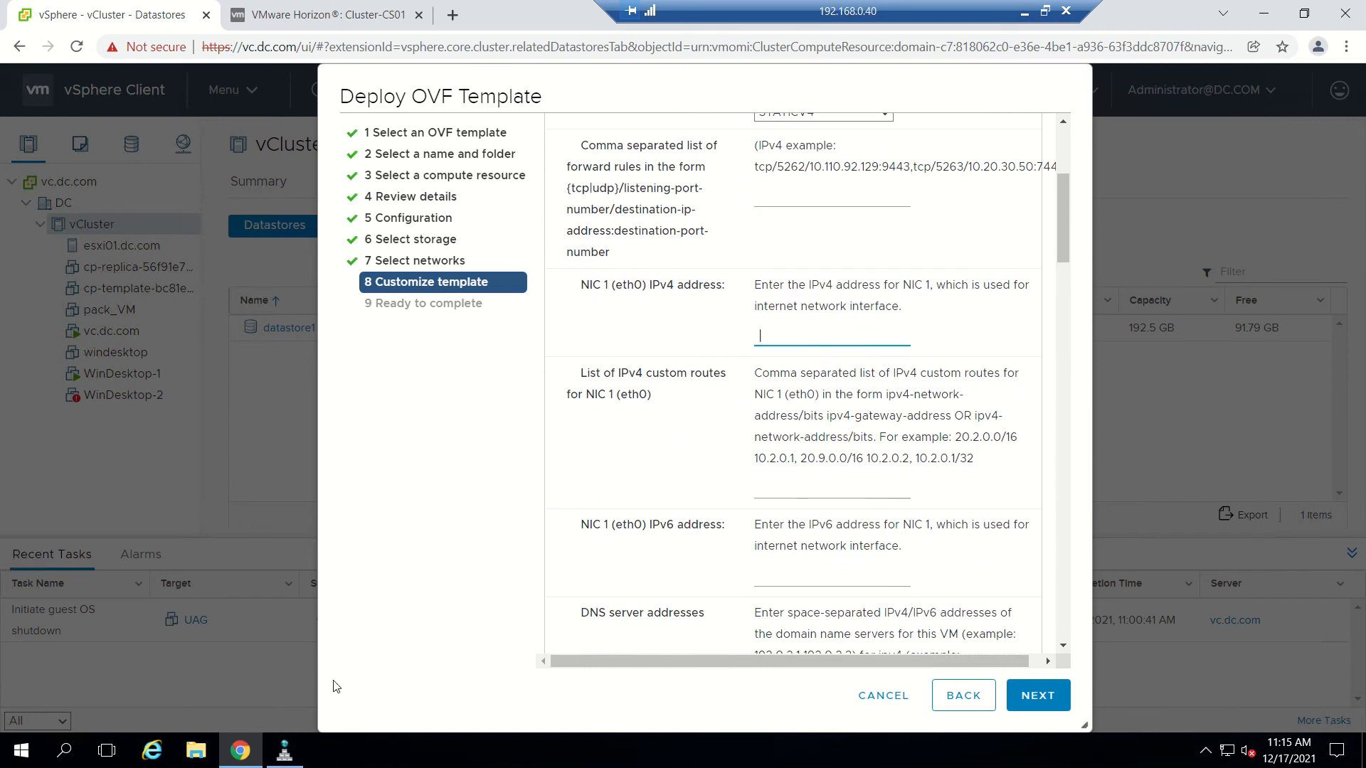
click(284, 751)
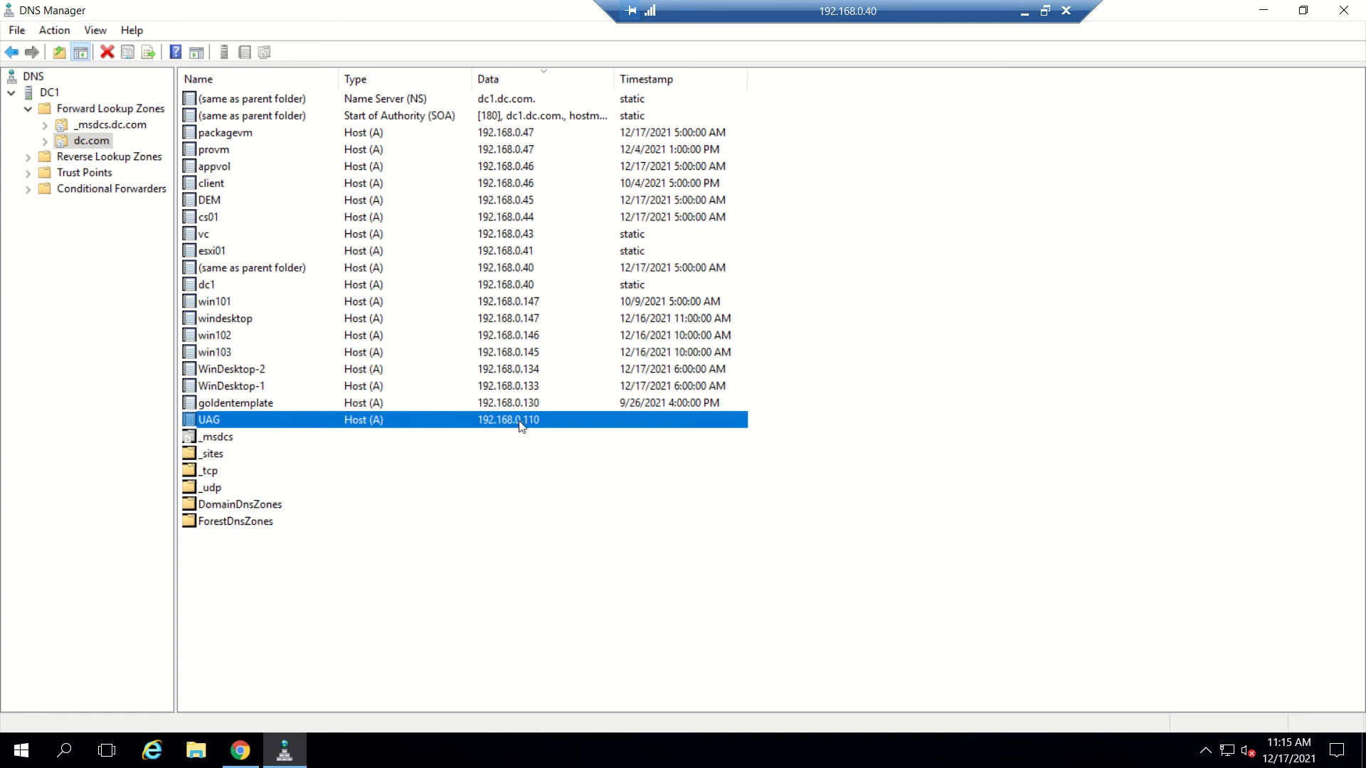
click(1255, 7)
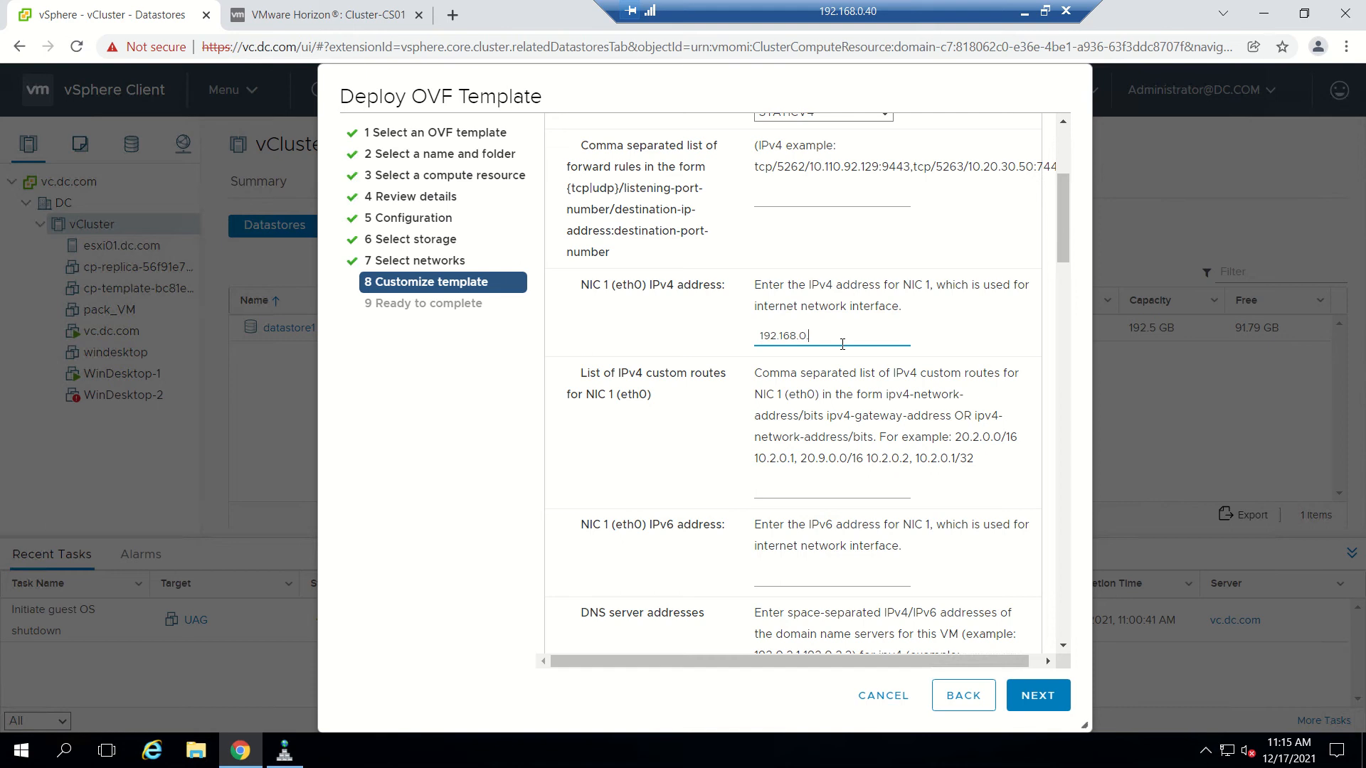
Enter DNS server 192.168.0.40 and DNS search domain dc.com.
scroll(842, 344, down, 2)
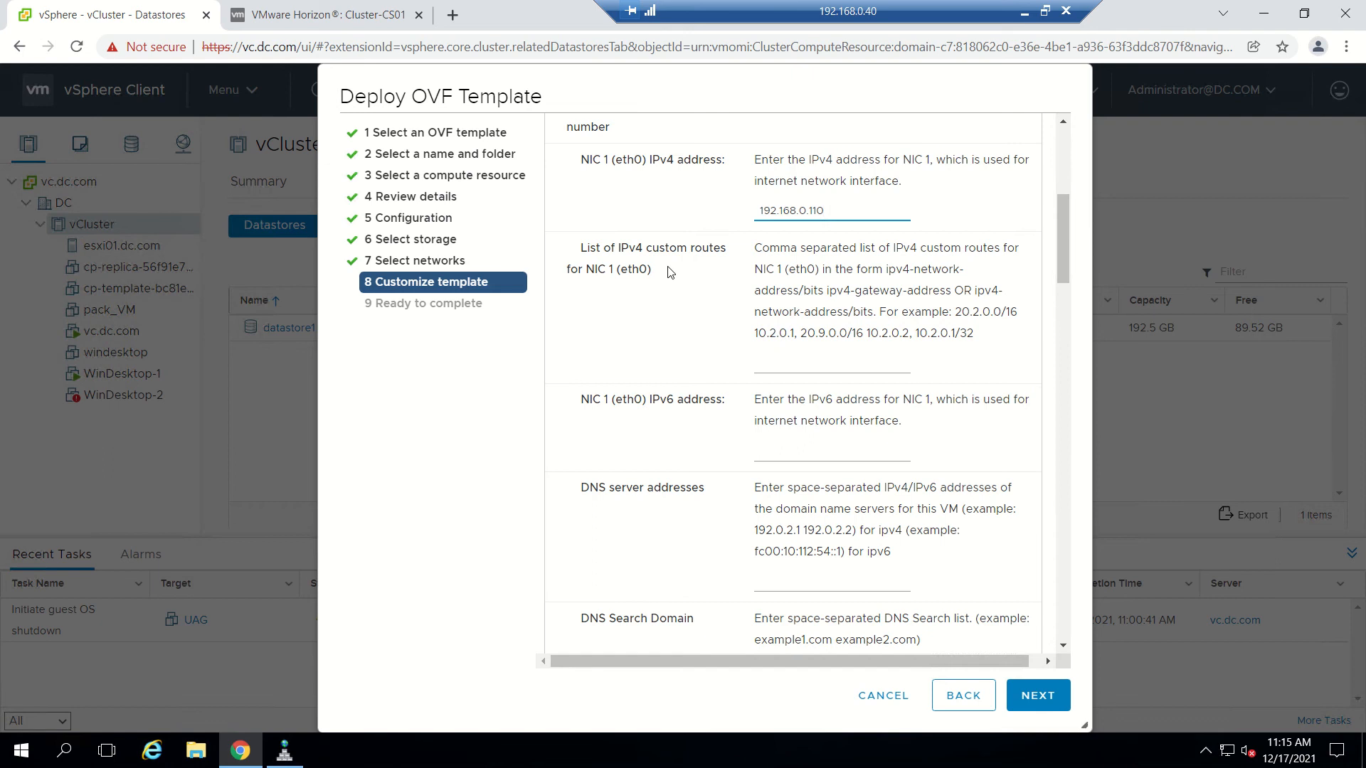
scroll(709, 360, down, 2)
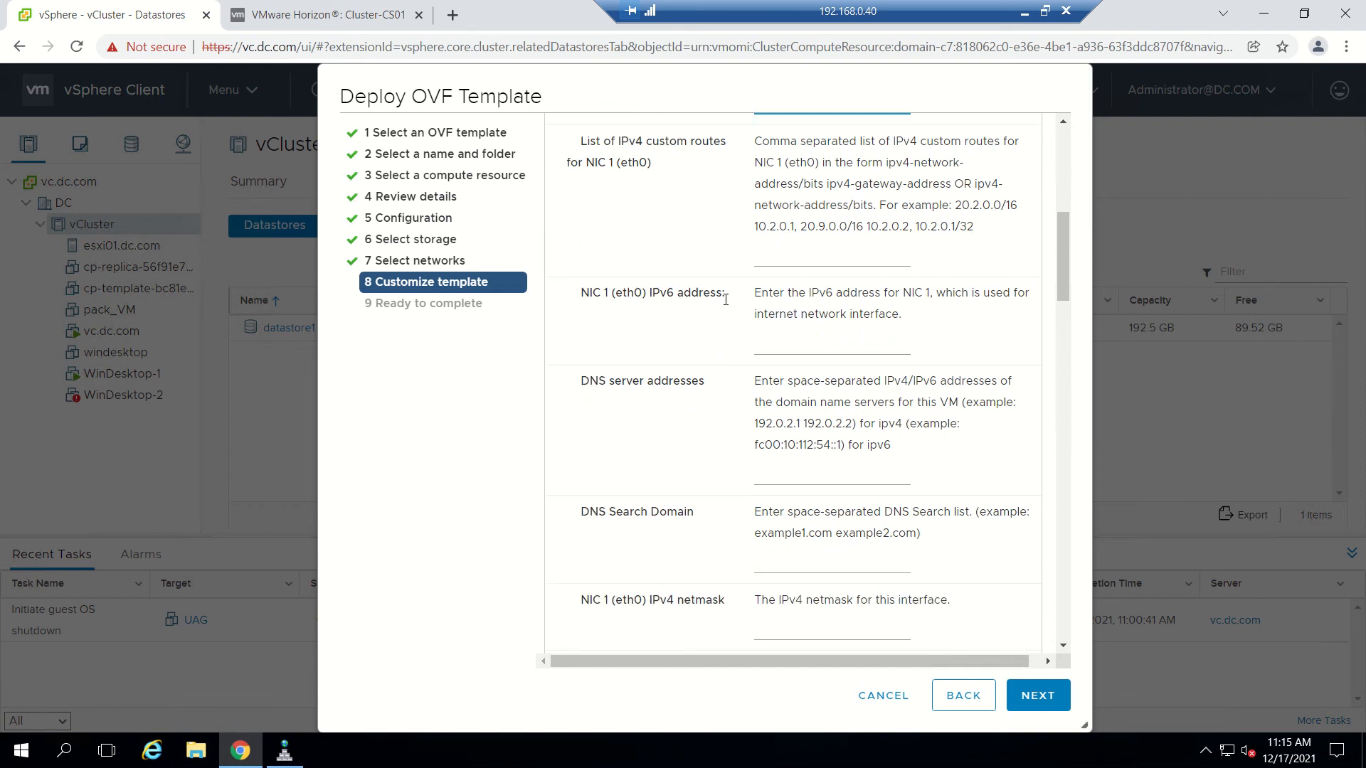
scroll(725, 309, down, 3)
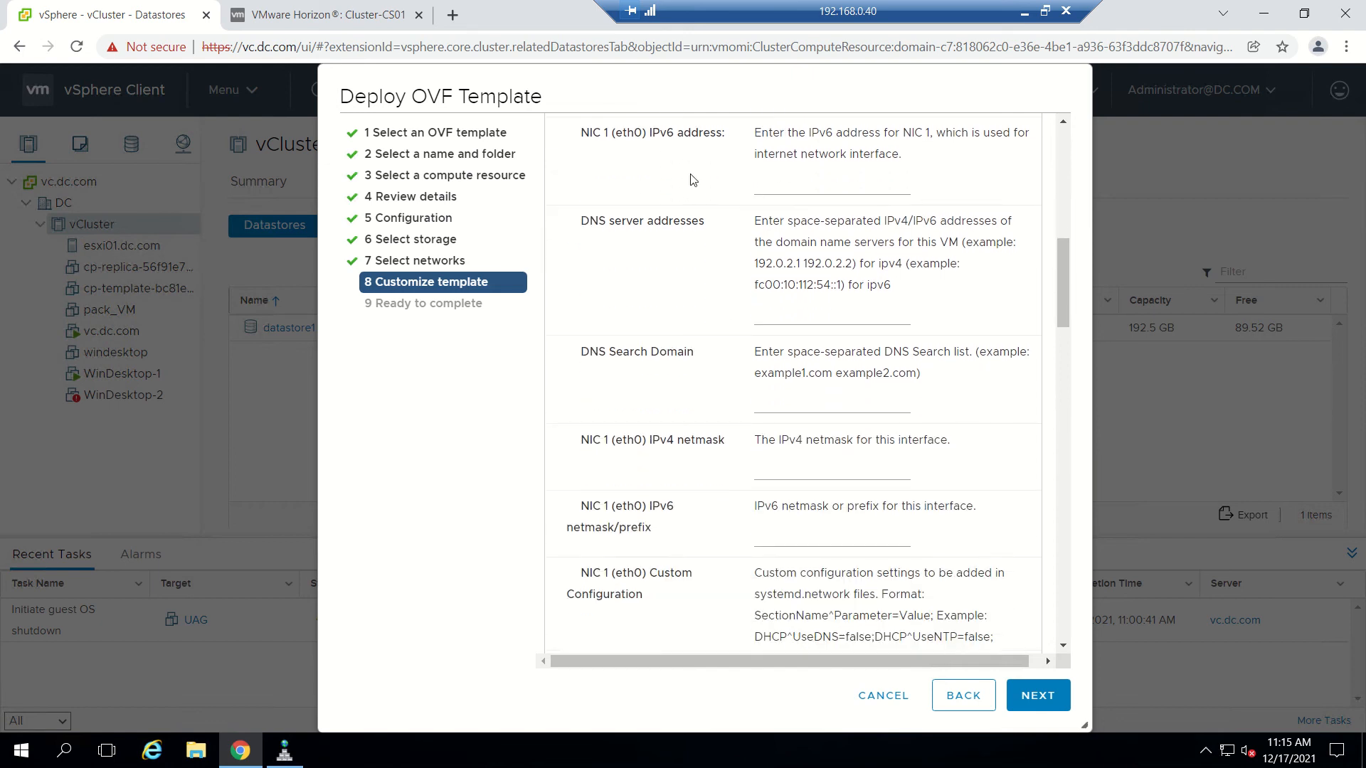
click(812, 312)
text(192.168.0)
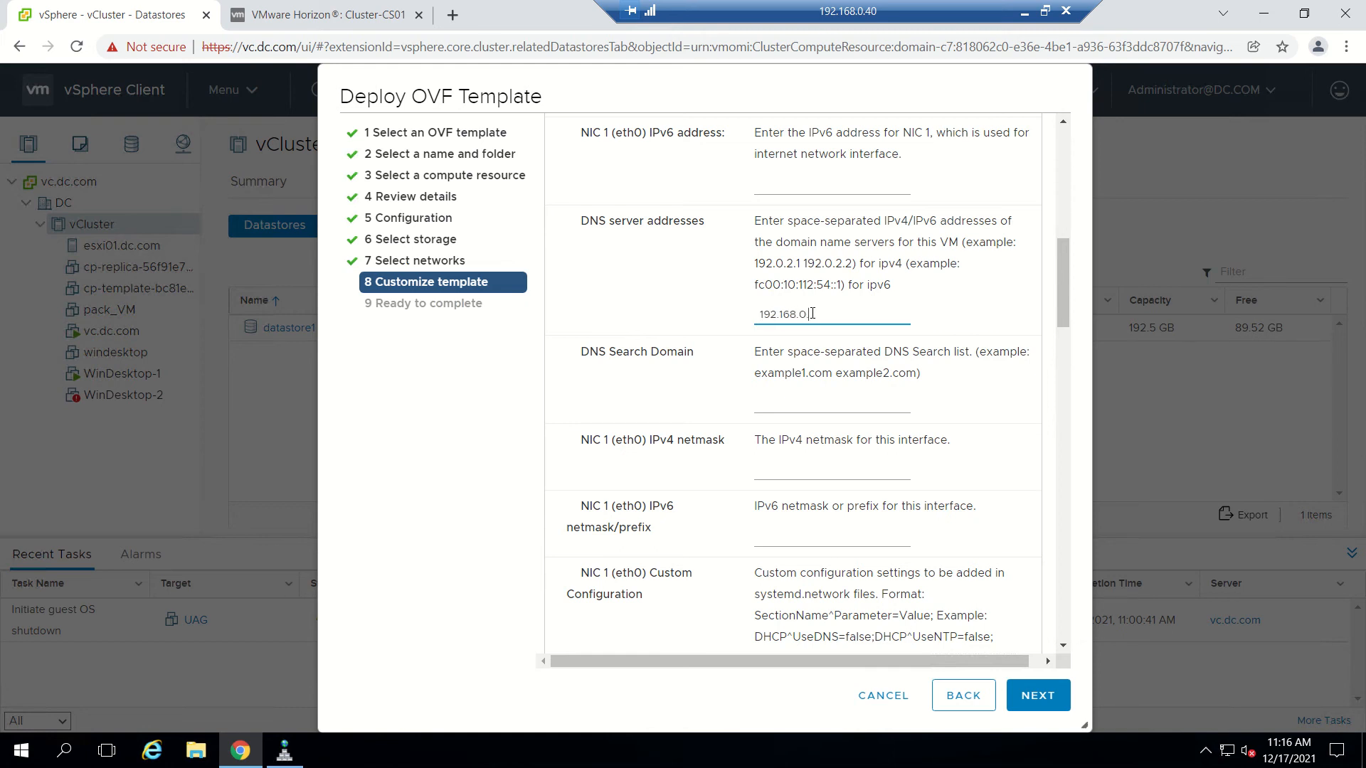
text(.40)
scroll(812, 314, down, 1)
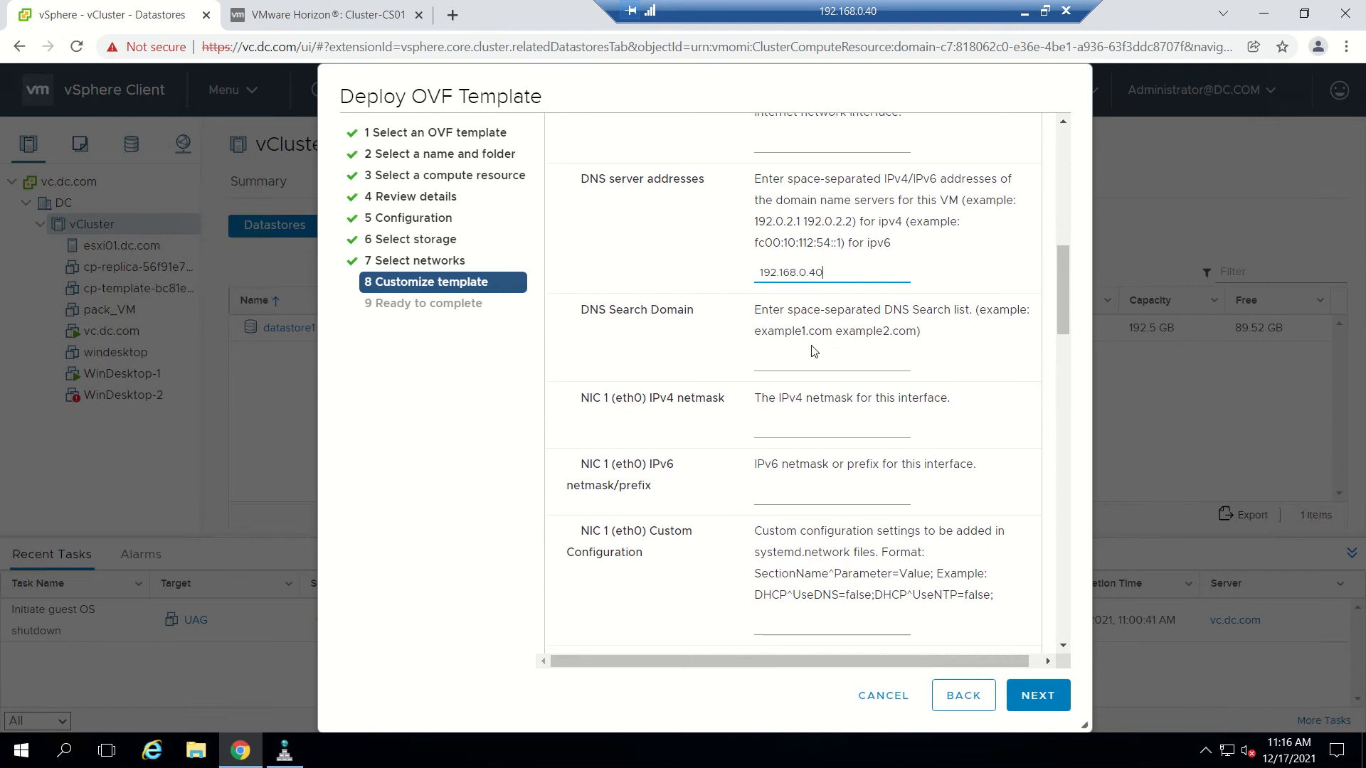
click(812, 363)
text(dc.com)
Set netmask 255.255.255.0, default gateway 192.168.0.1 and appliance name UAG.
scroll(783, 355, down, 3)
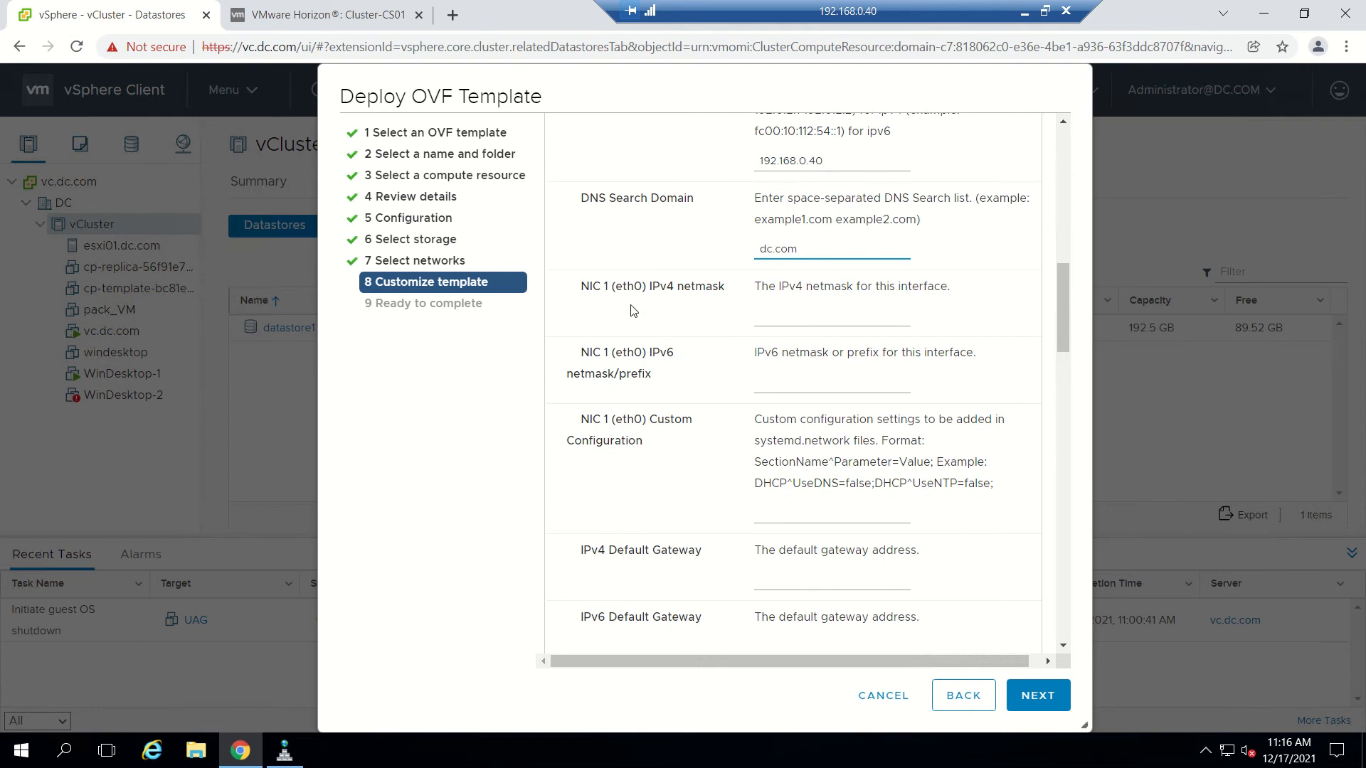
click(801, 324)
text(255.255.25)
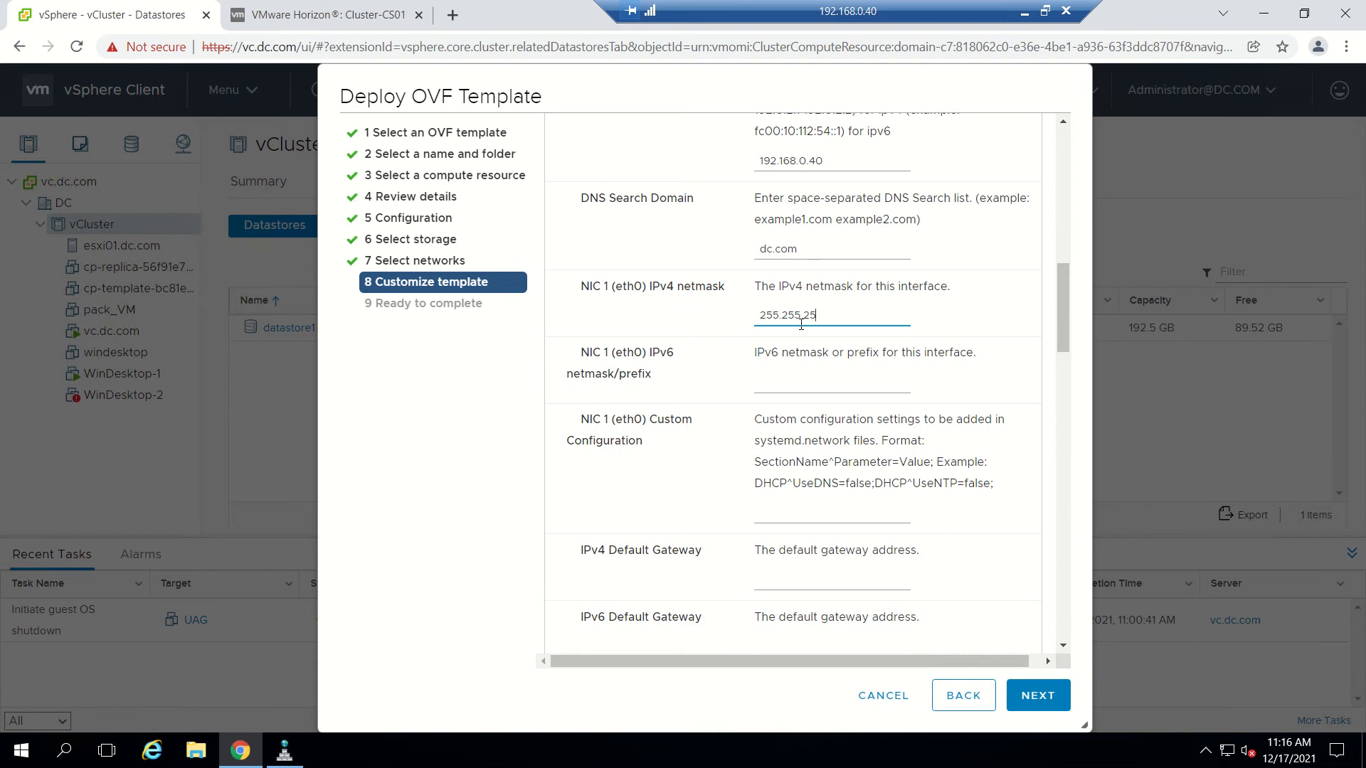
text(5.0)
scroll(687, 272, down, 3)
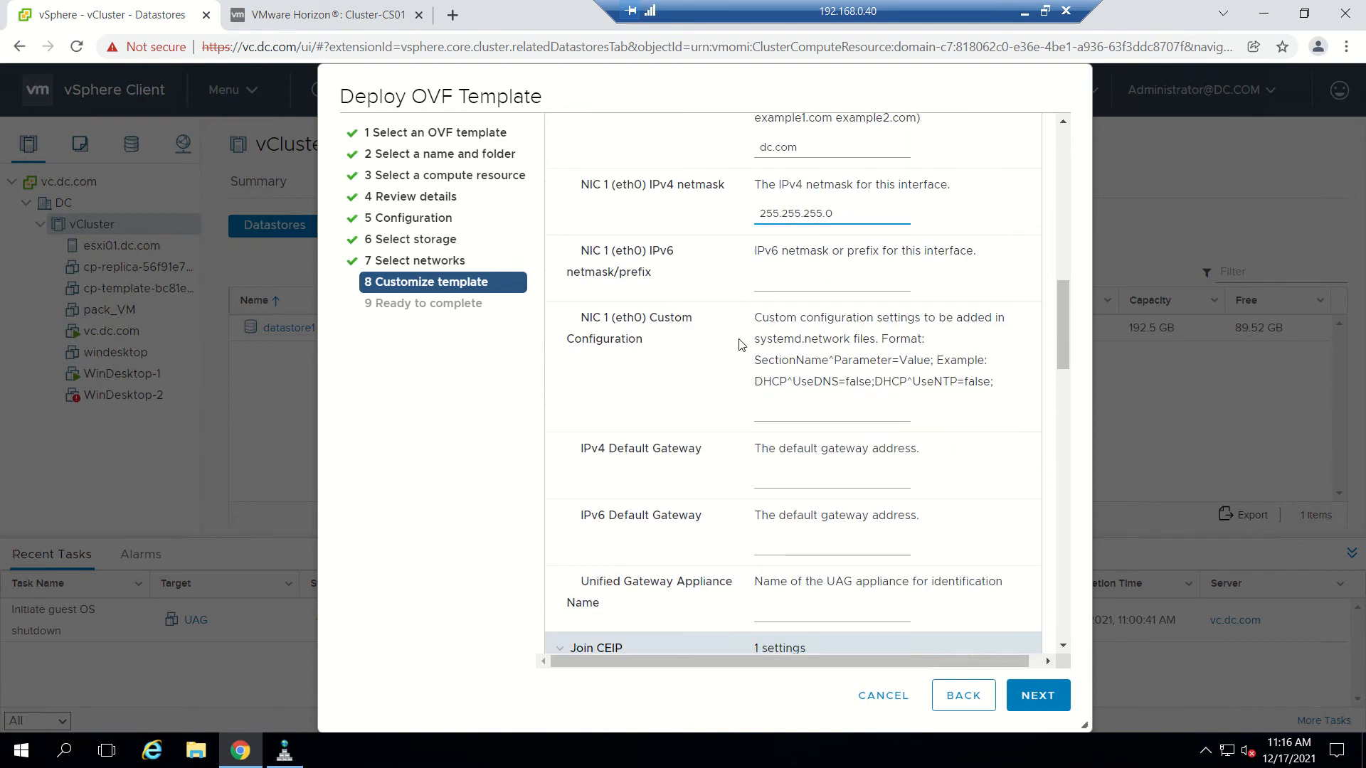
scroll(704, 332, down, 1)
scroll(705, 333, down, 1)
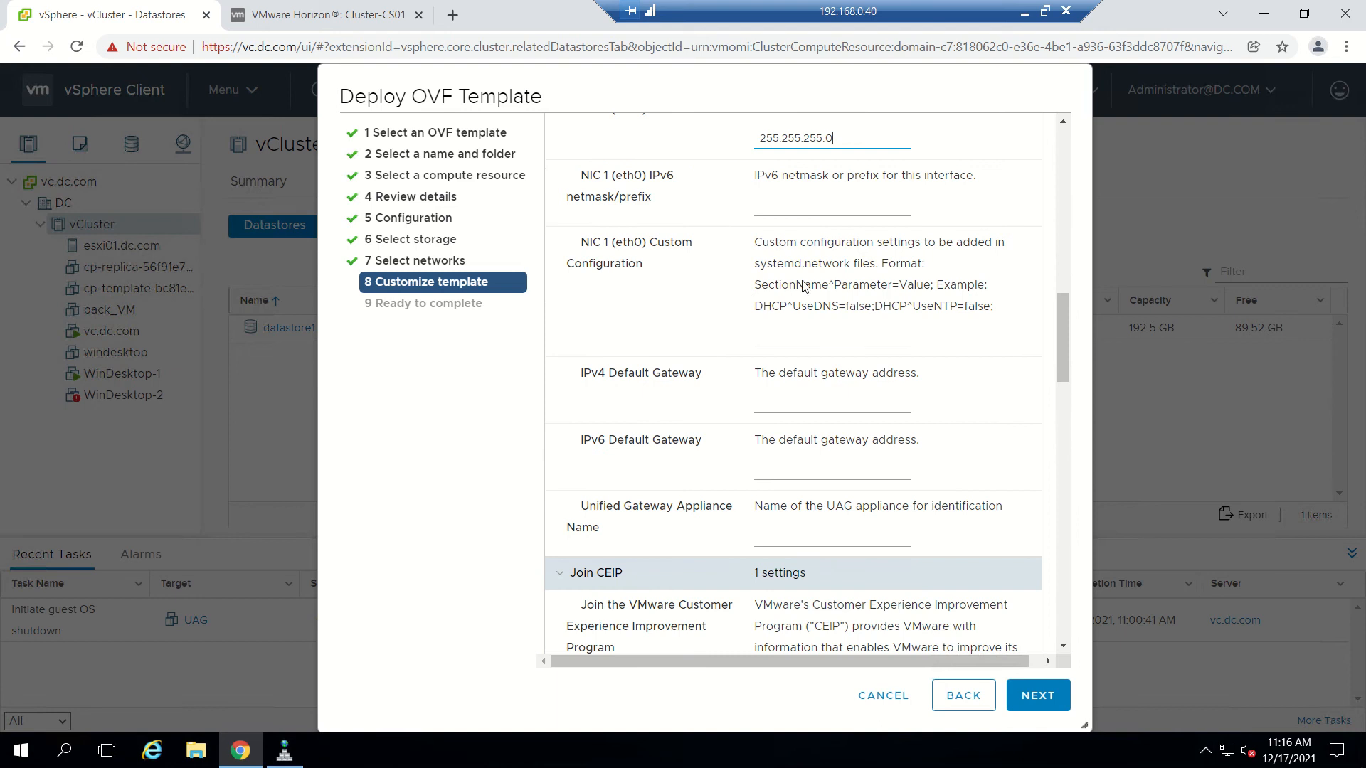
scroll(724, 334, down, 3)
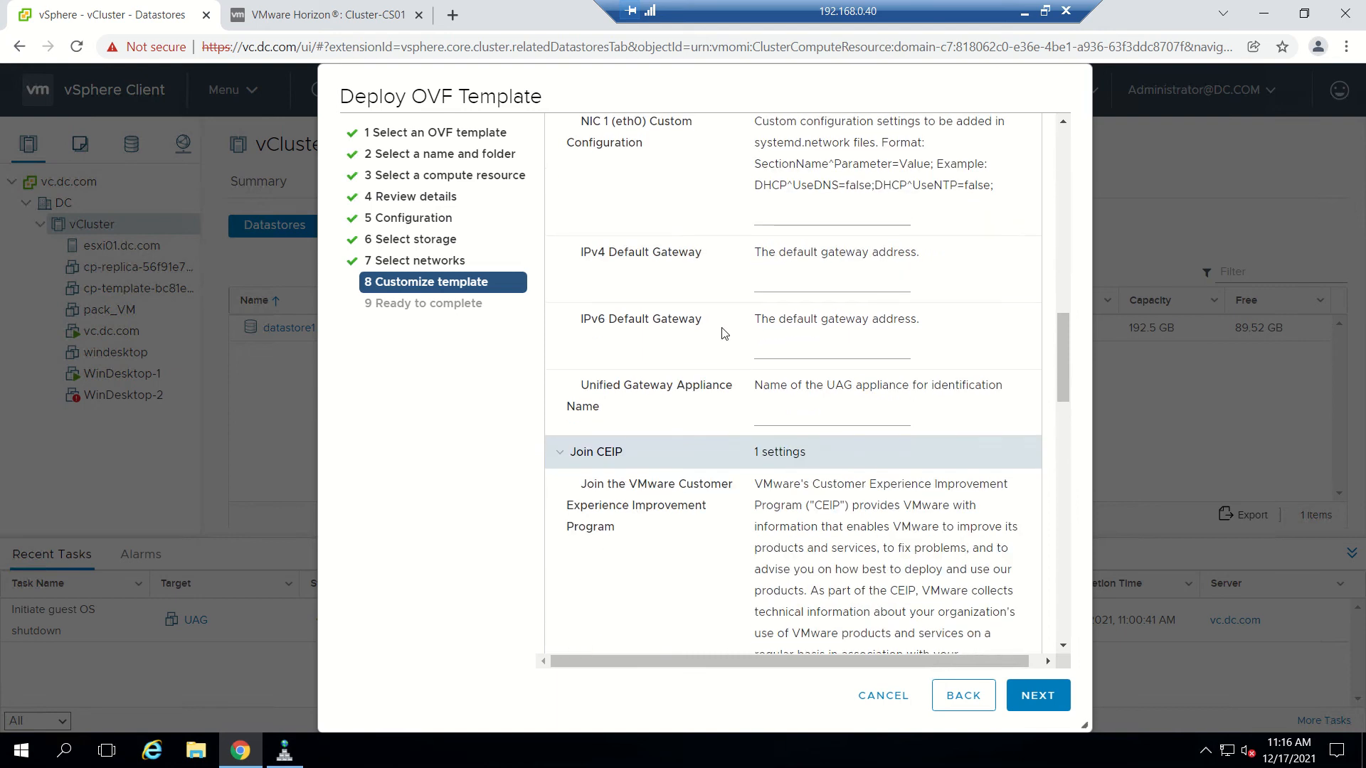
click(793, 288)
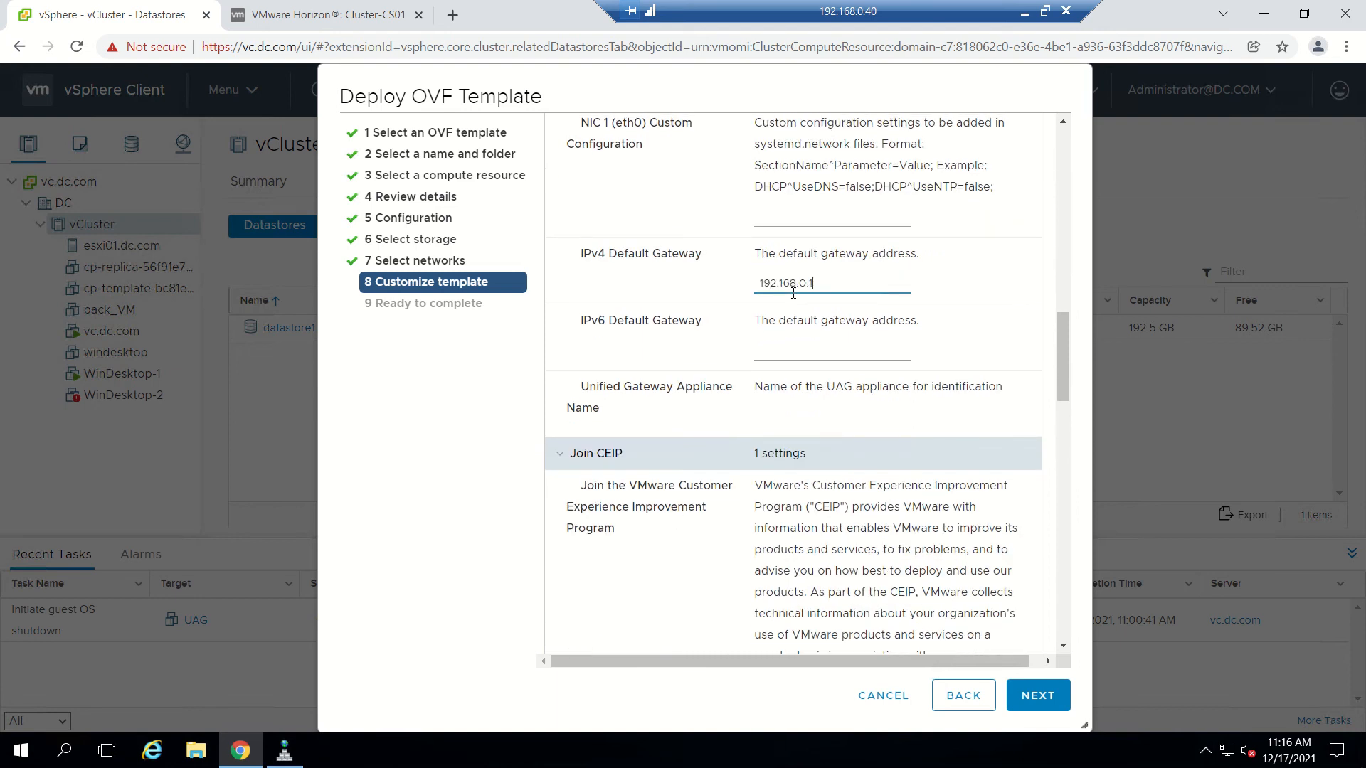
scroll(793, 293, down, 2)
scroll(780, 306, down, 1)
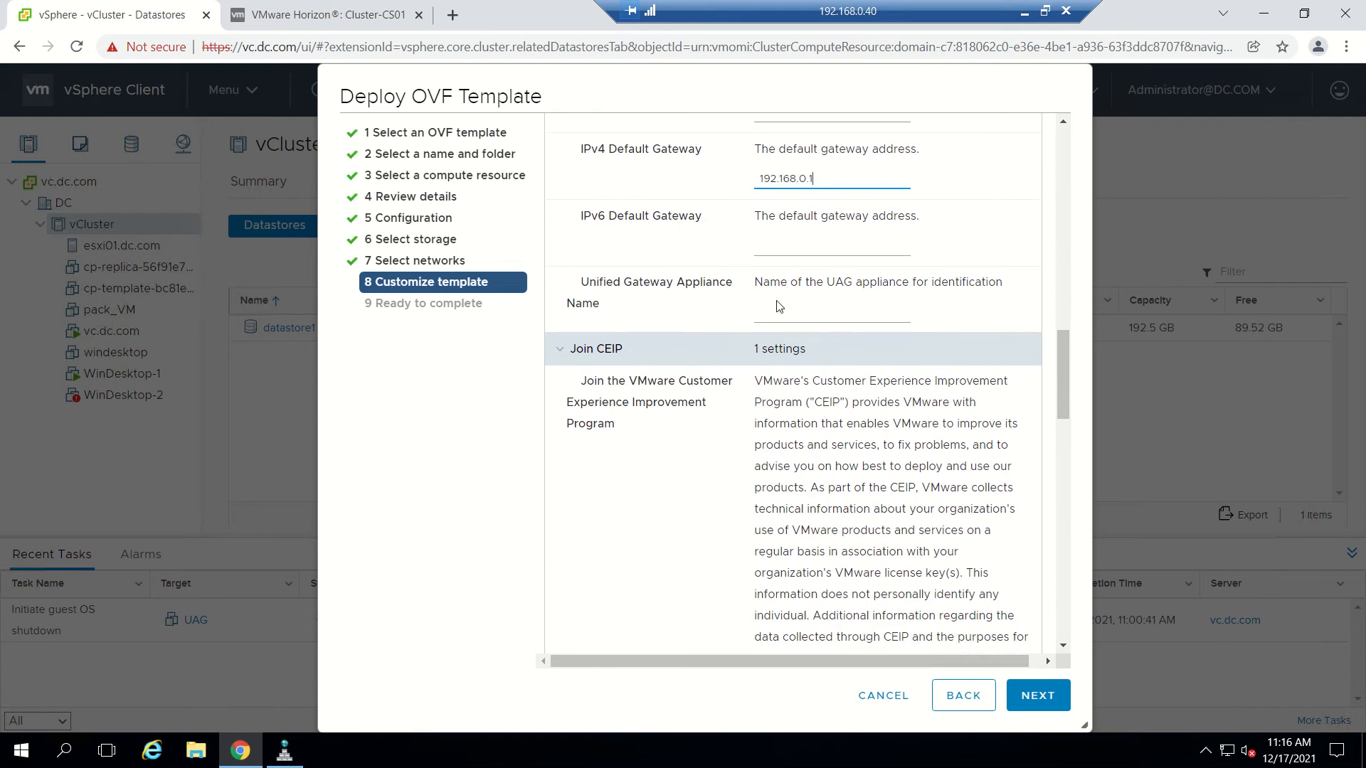
click(780, 320)
text(UAG)
scroll(781, 320, up, 2)
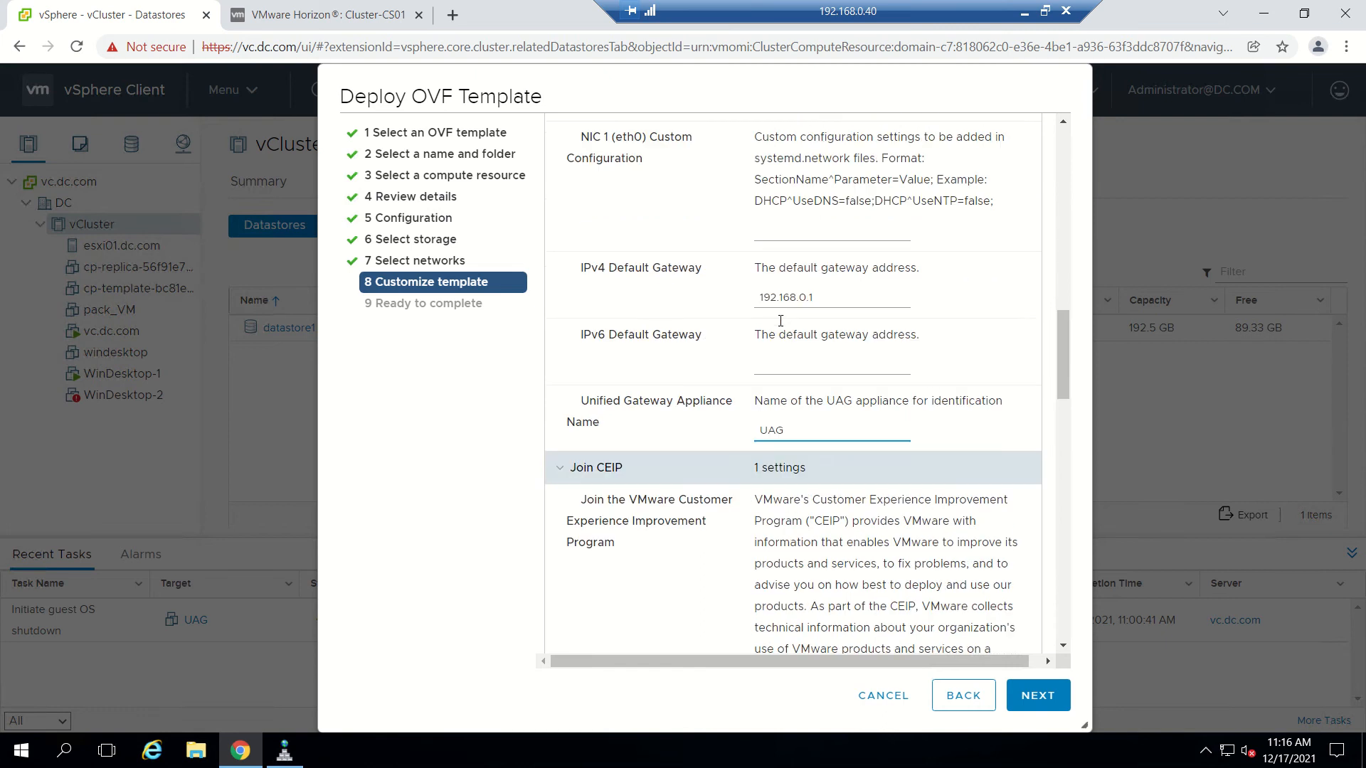
Opt out of CEIP and enter and confirm the root user password.
scroll(778, 335, down, 7)
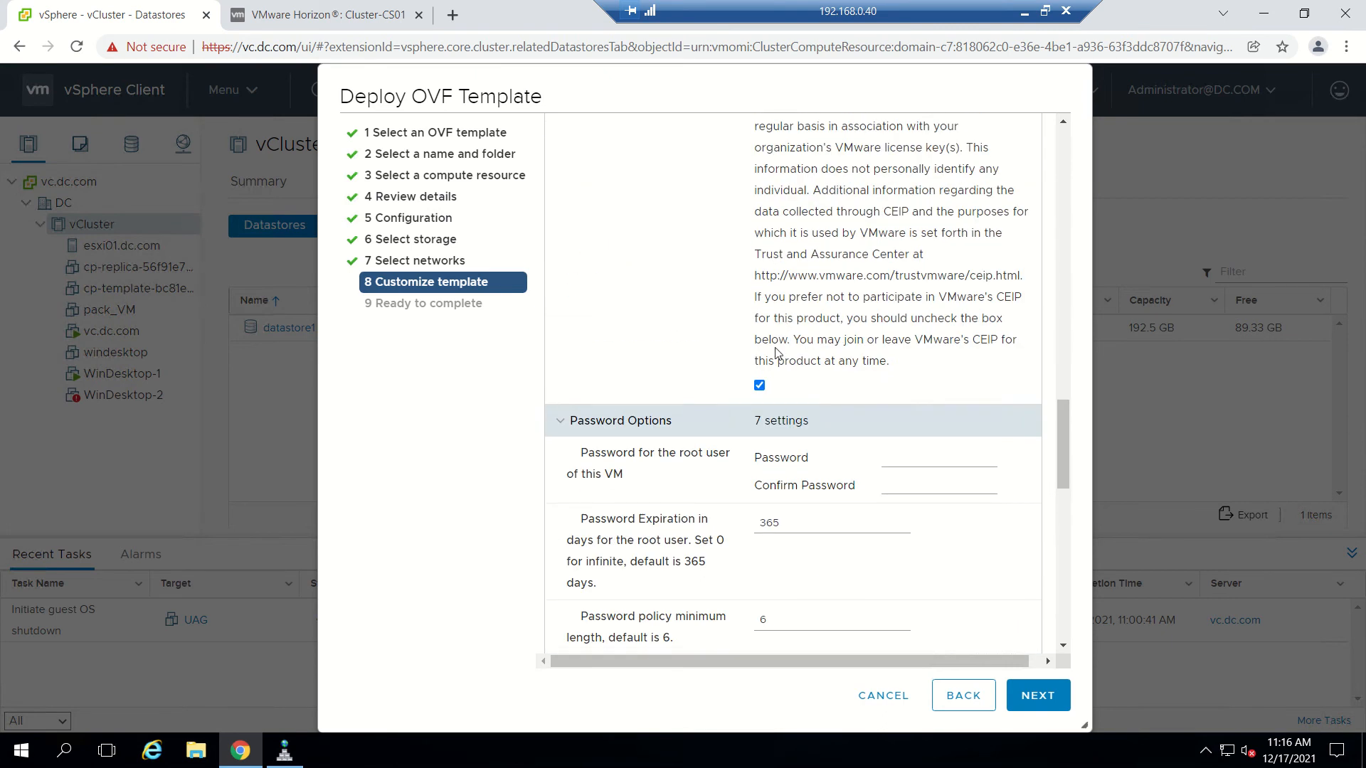
click(760, 386)
scroll(834, 386, up, 5)
scroll(833, 387, down, 8)
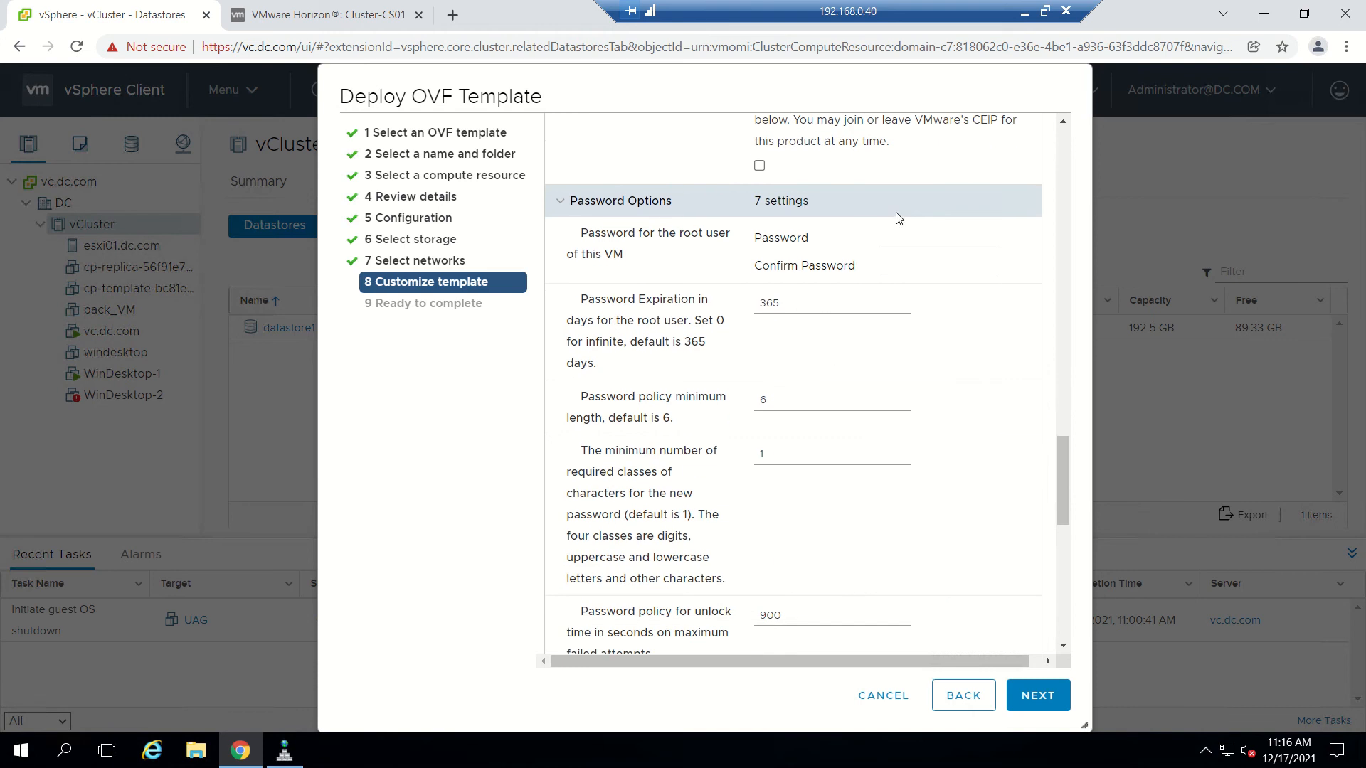
click(923, 238)
text(*)
key(Tab)
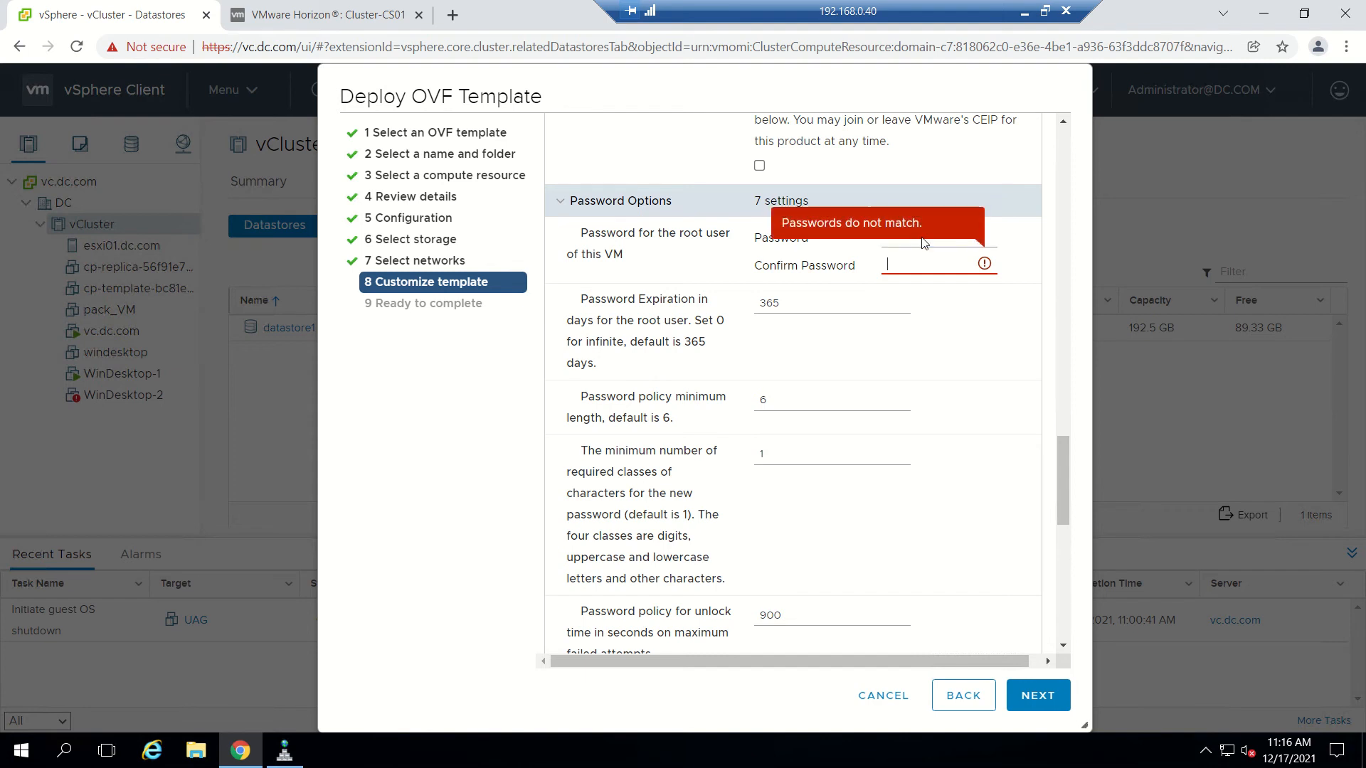
text(***********)
Enter and confirm the admin user password, then enable SSH on the appliance.
scroll(922, 238, down, 2)
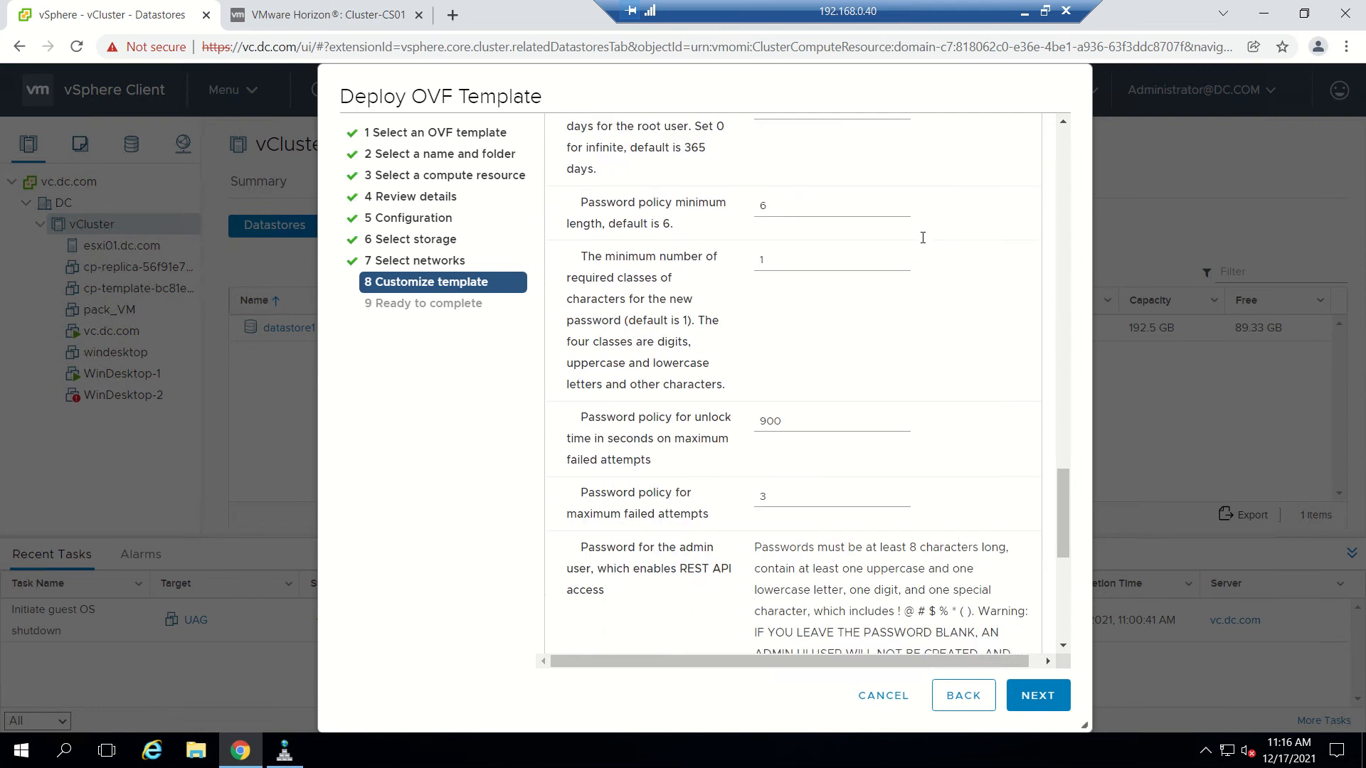
scroll(923, 237, up, 1)
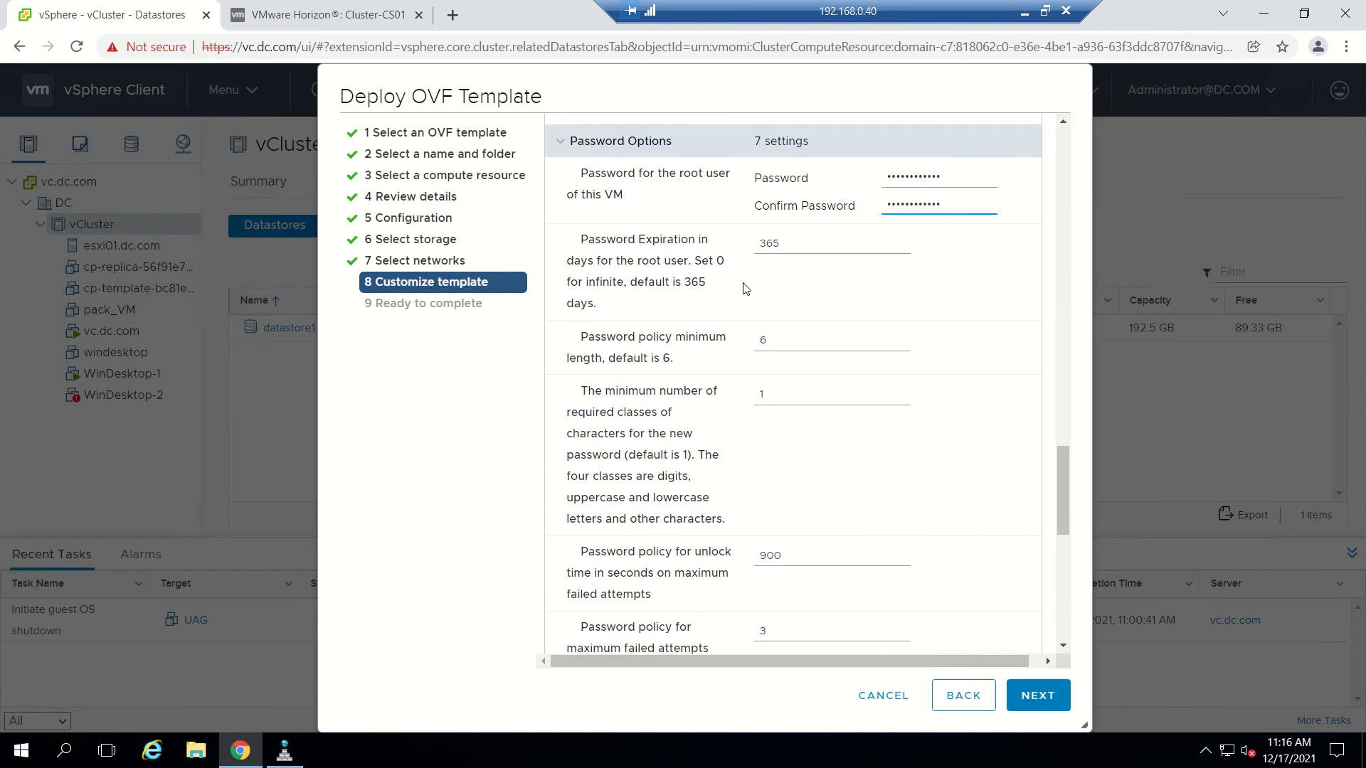
scroll(796, 286, down, 3)
scroll(796, 286, up, 1)
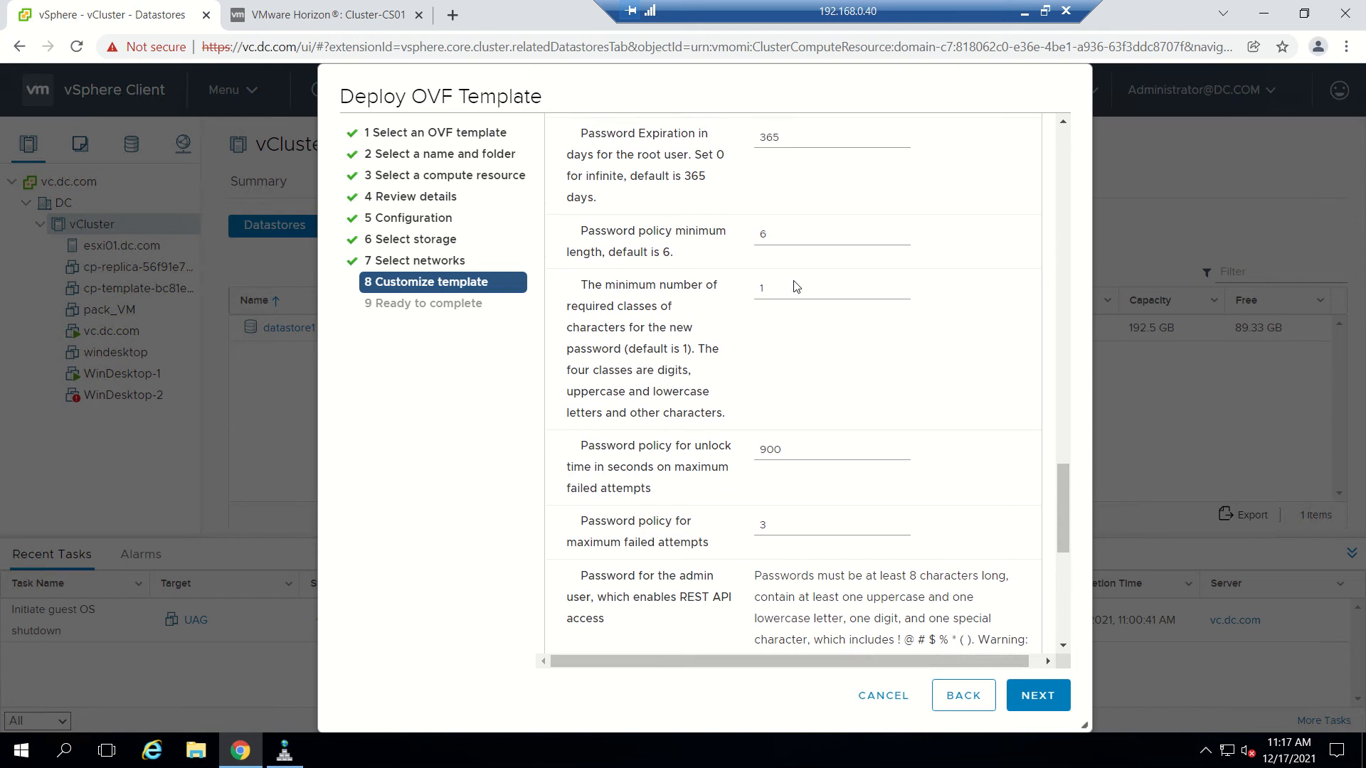
scroll(794, 280, down, 1)
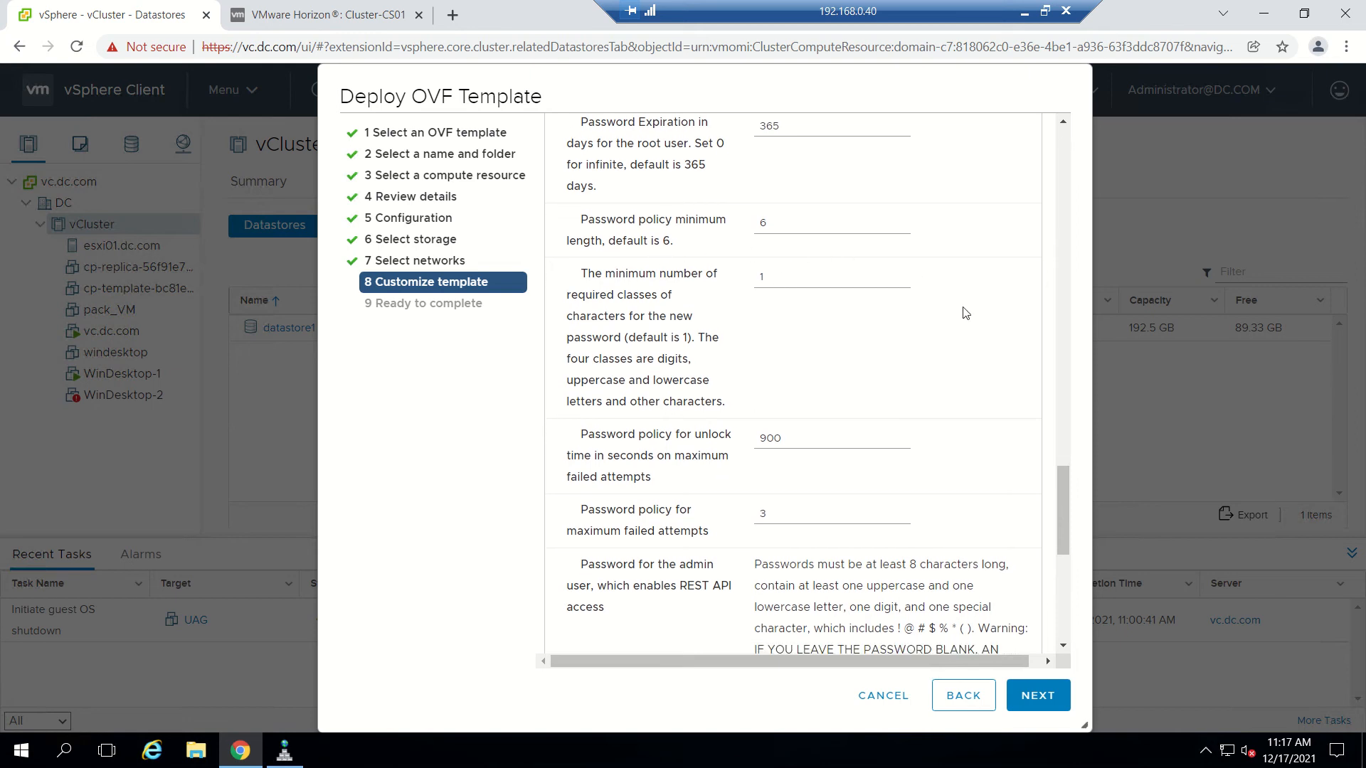
scroll(987, 367, down, 1)
scroll(987, 368, down, 3)
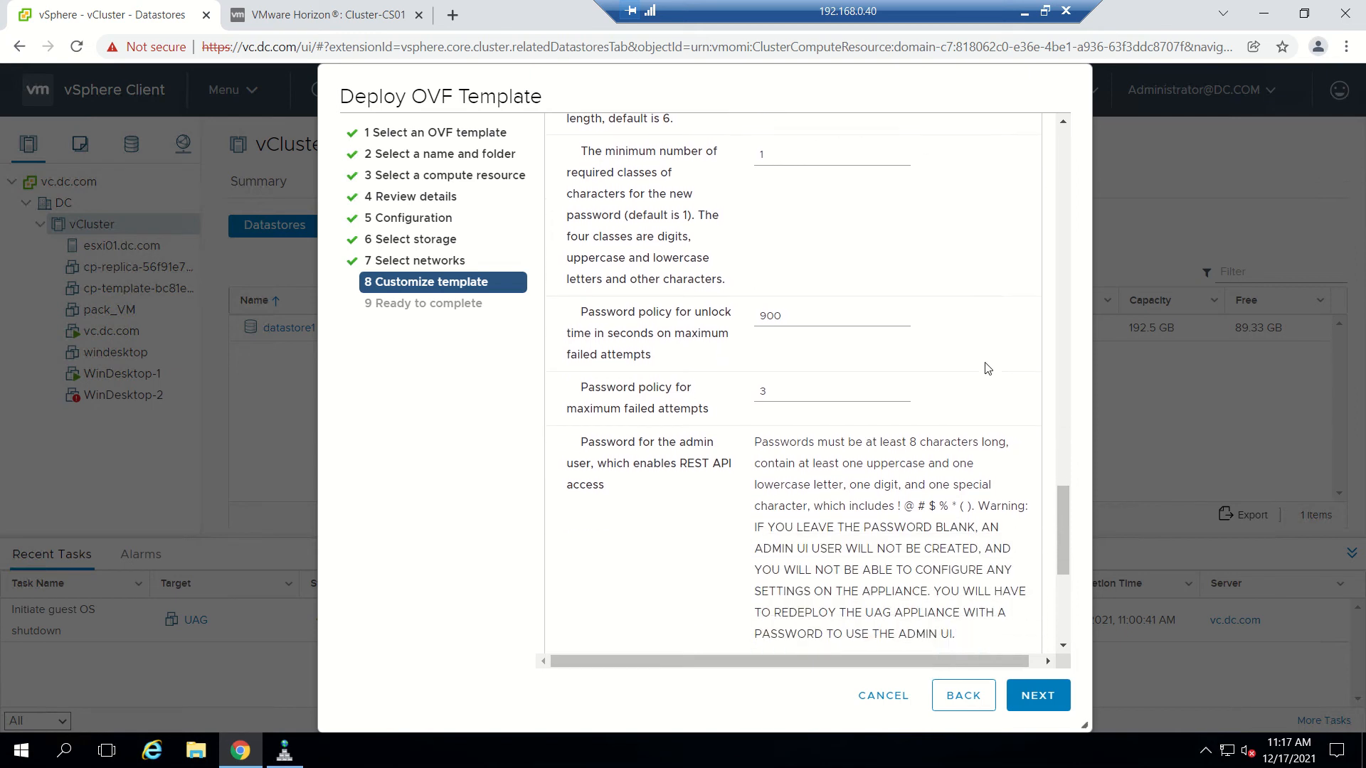
scroll(988, 368, down, 1)
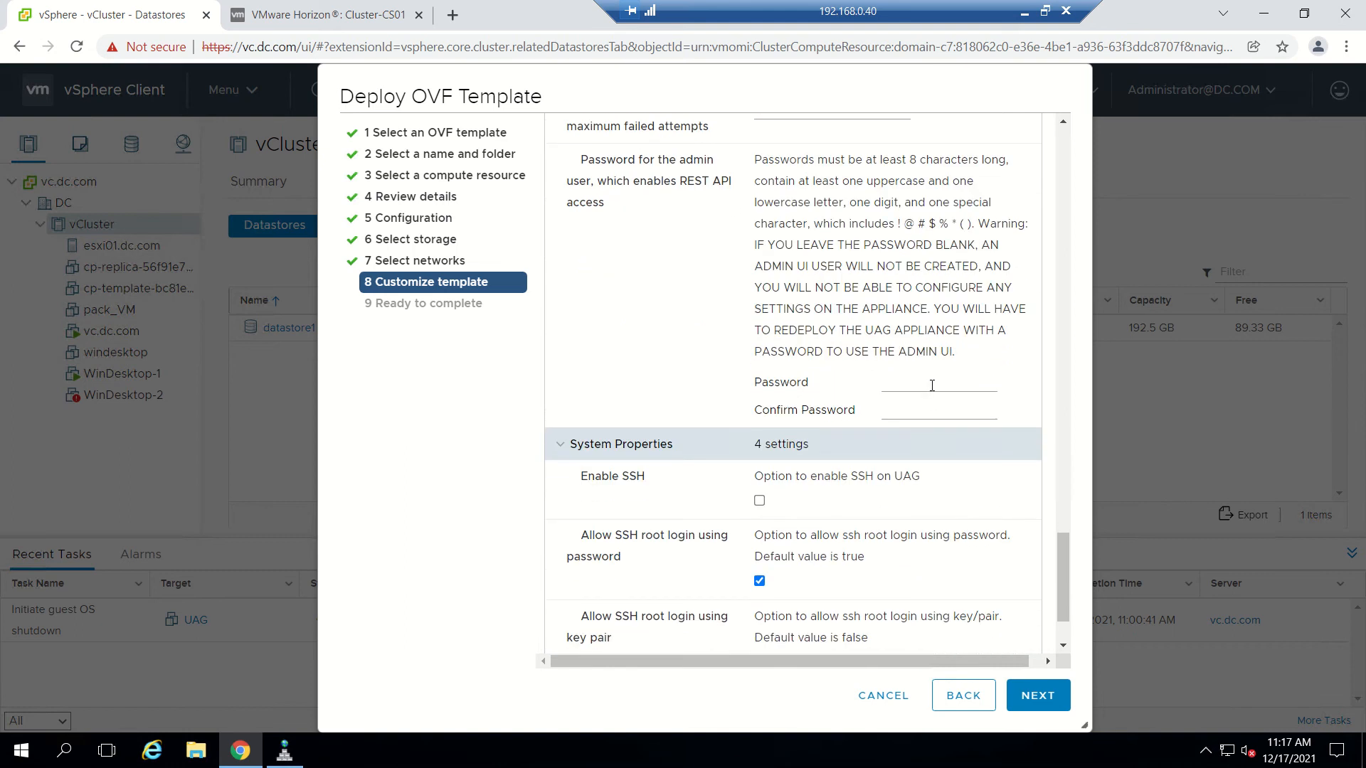
scroll(931, 391, up, 5)
scroll(930, 395, down, 4)
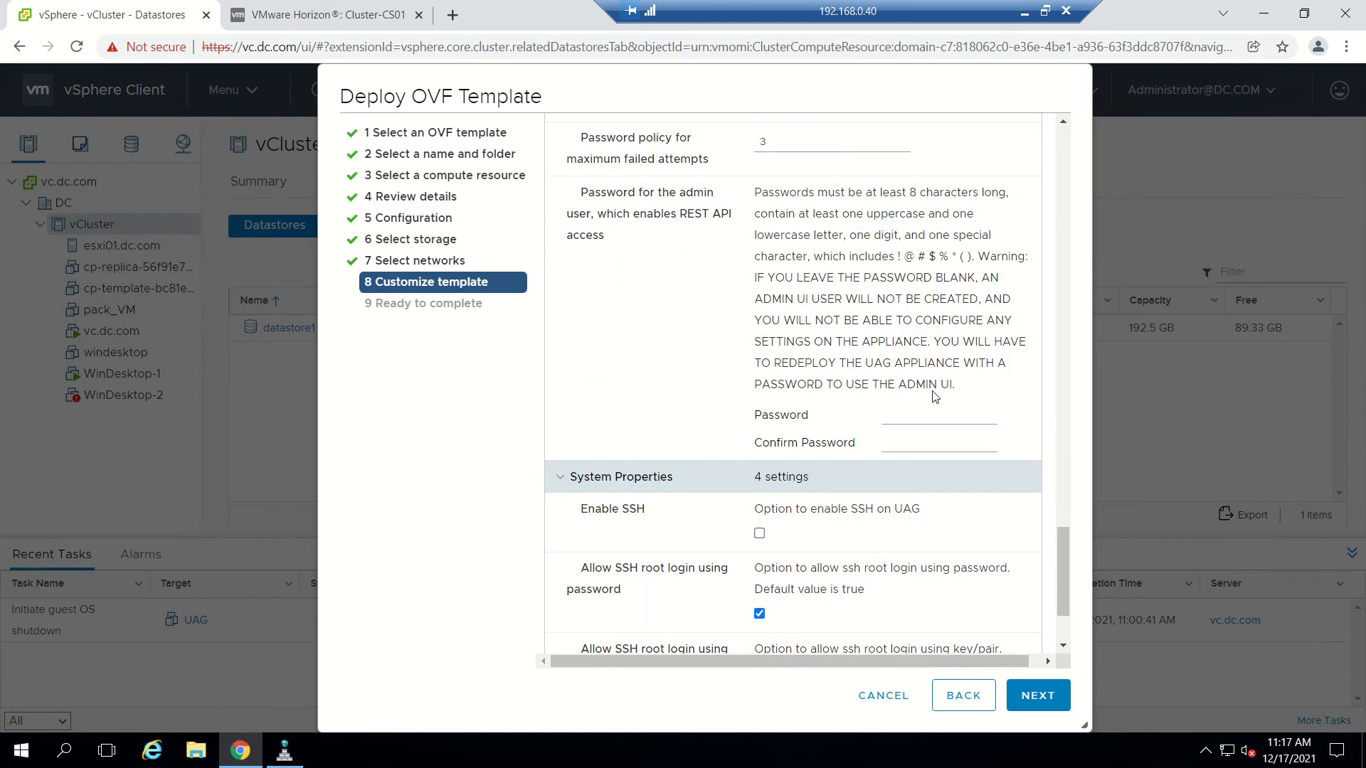
click(928, 417)
text(•)
key(Tab)
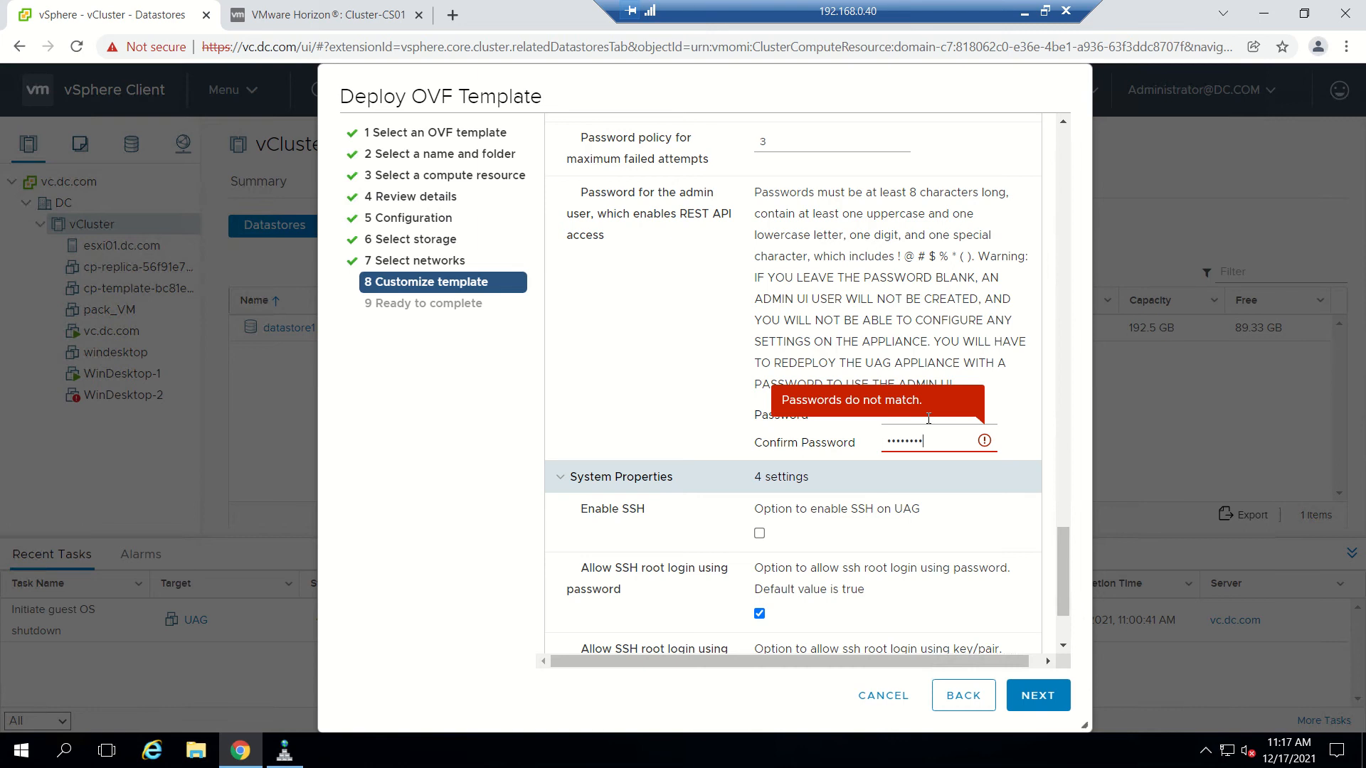
text(••••••••••••)
scroll(928, 417, down, 2)
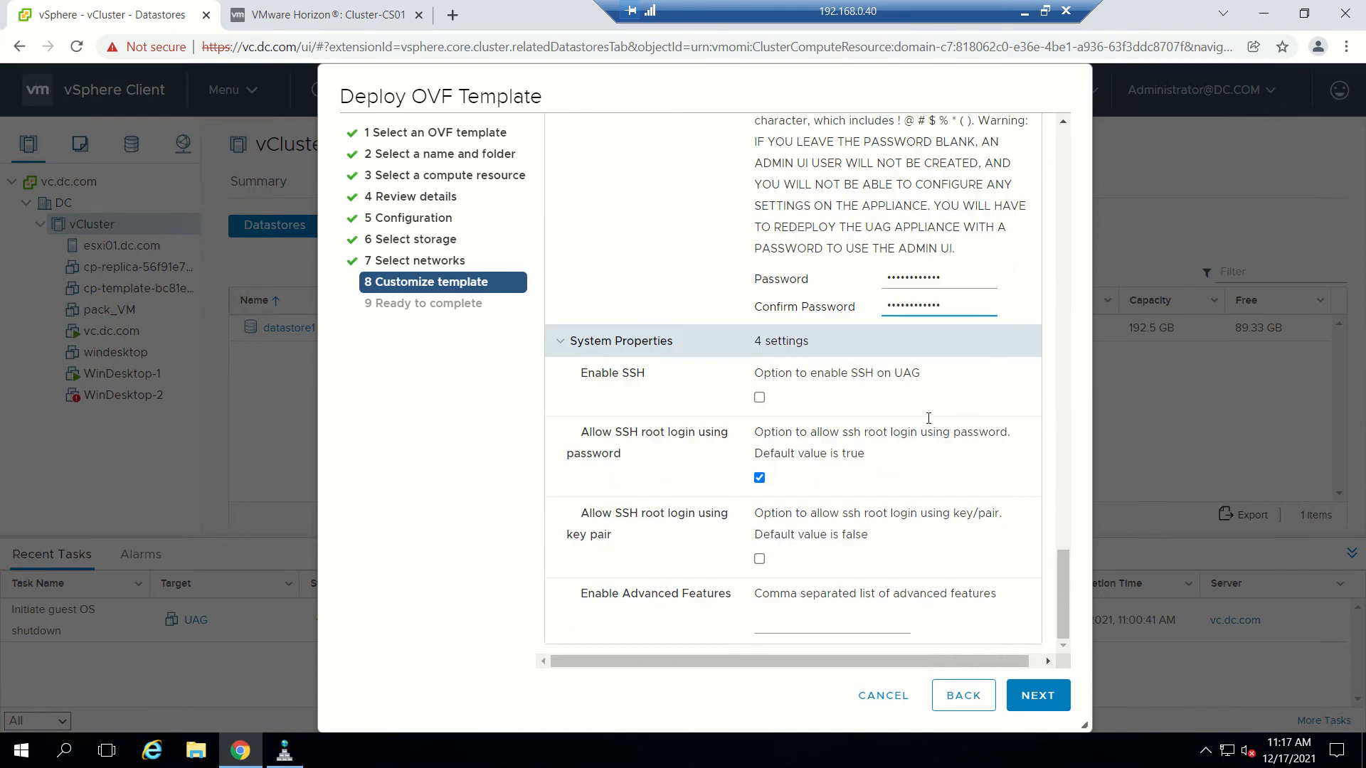
click(760, 397)
Review the Ready to complete summary and submit the UAG deployment.
click(1034, 693)
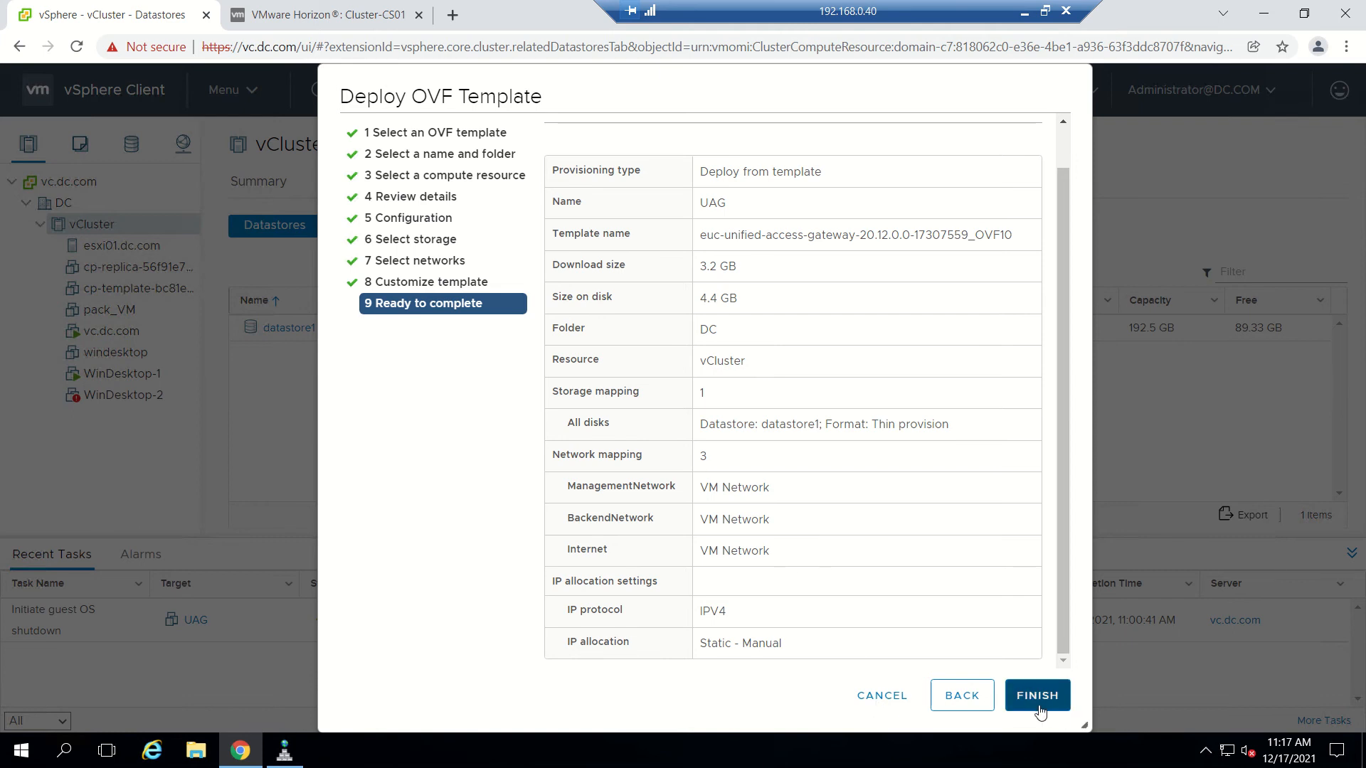
click(1026, 708)
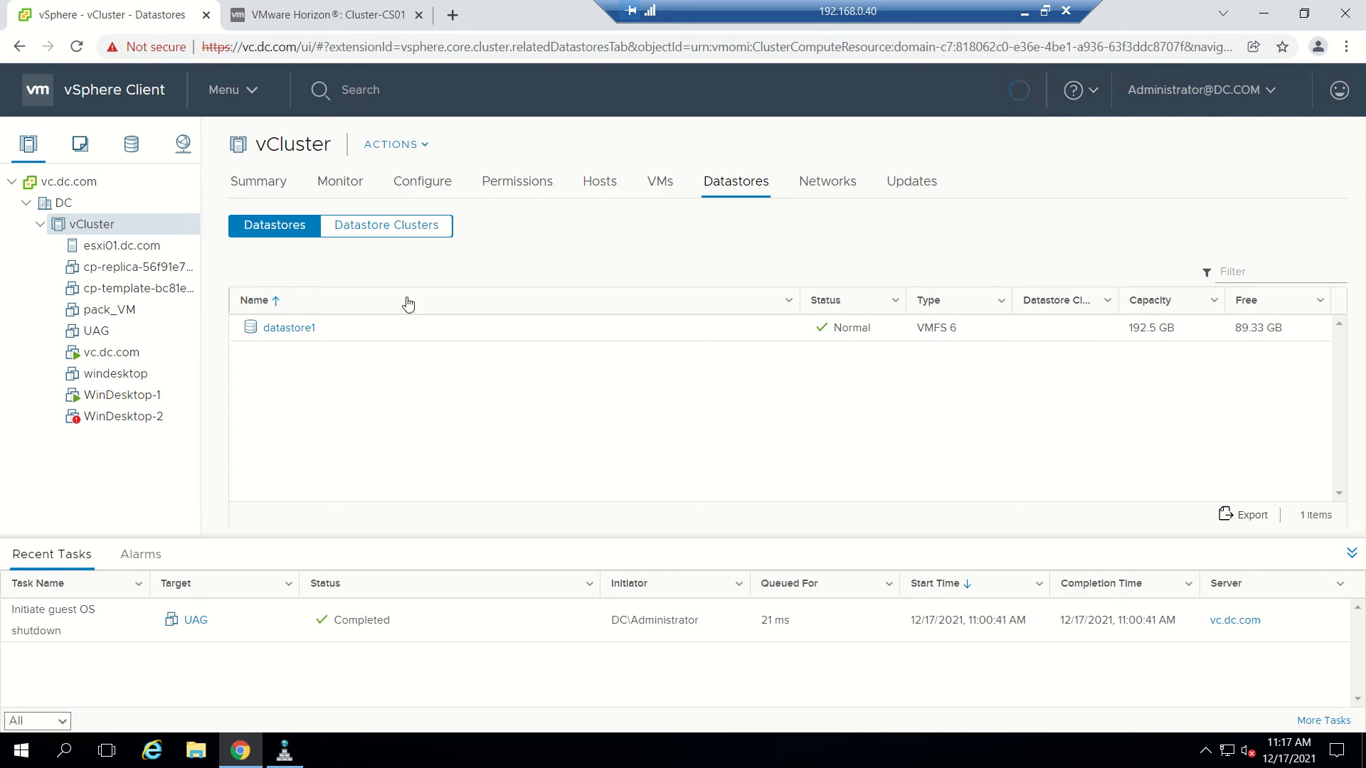
Check the new UAG VM, refresh the inventory, then power off WinDesktop-2.
click(106, 331)
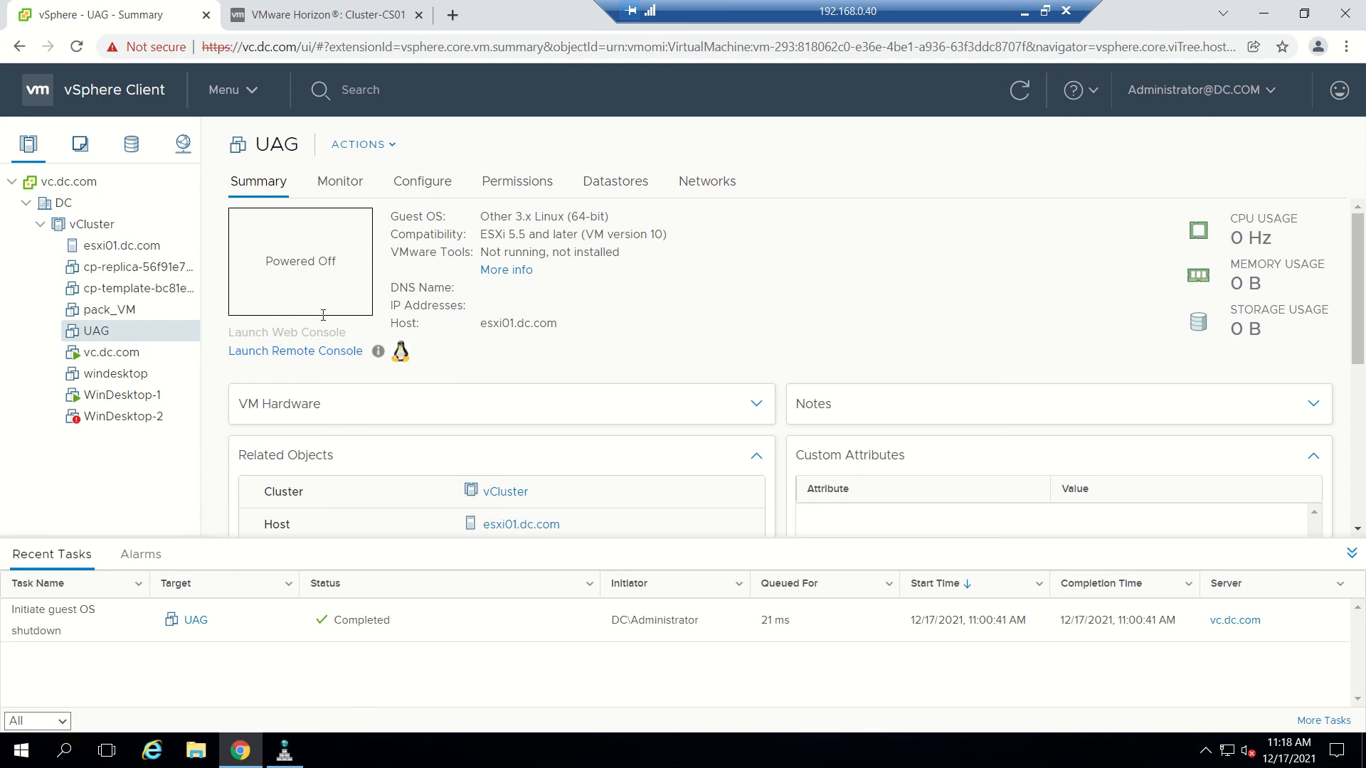
click(1019, 90)
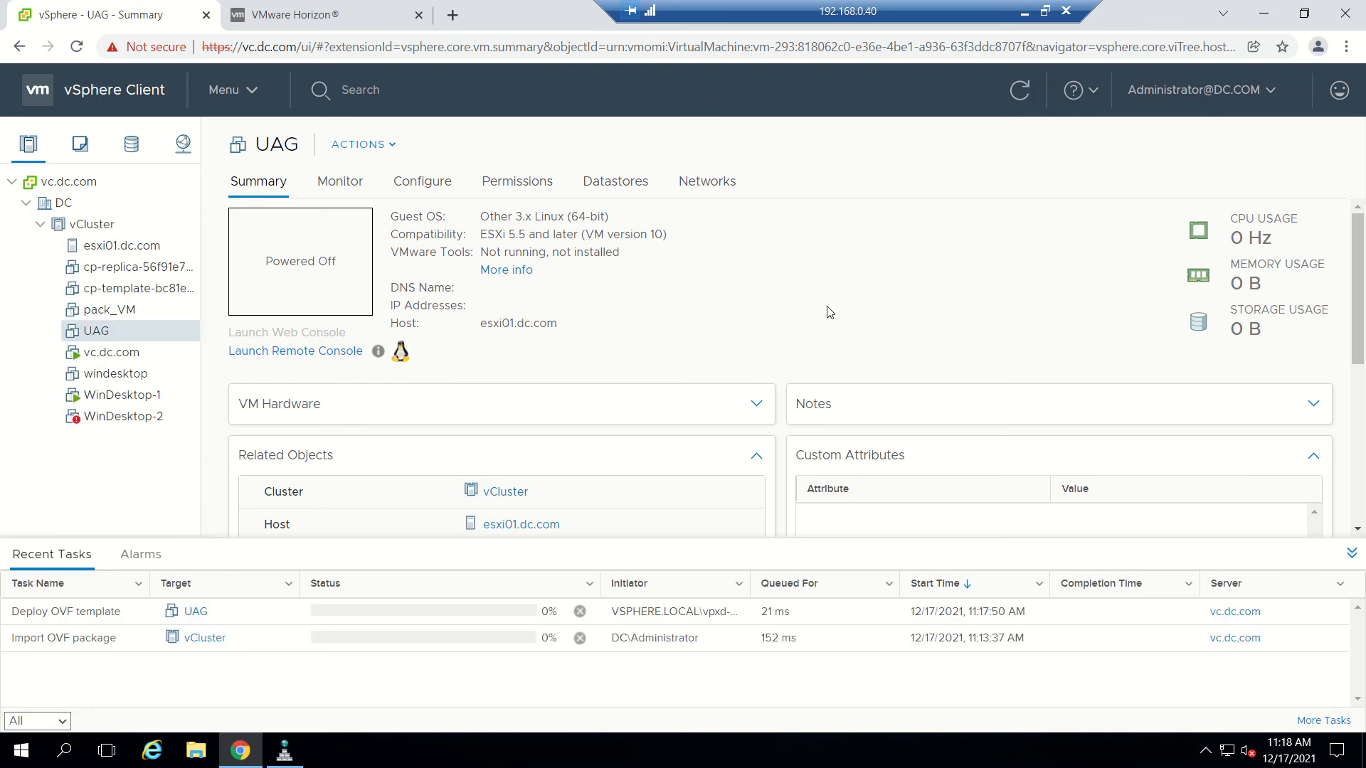
click(118, 424)
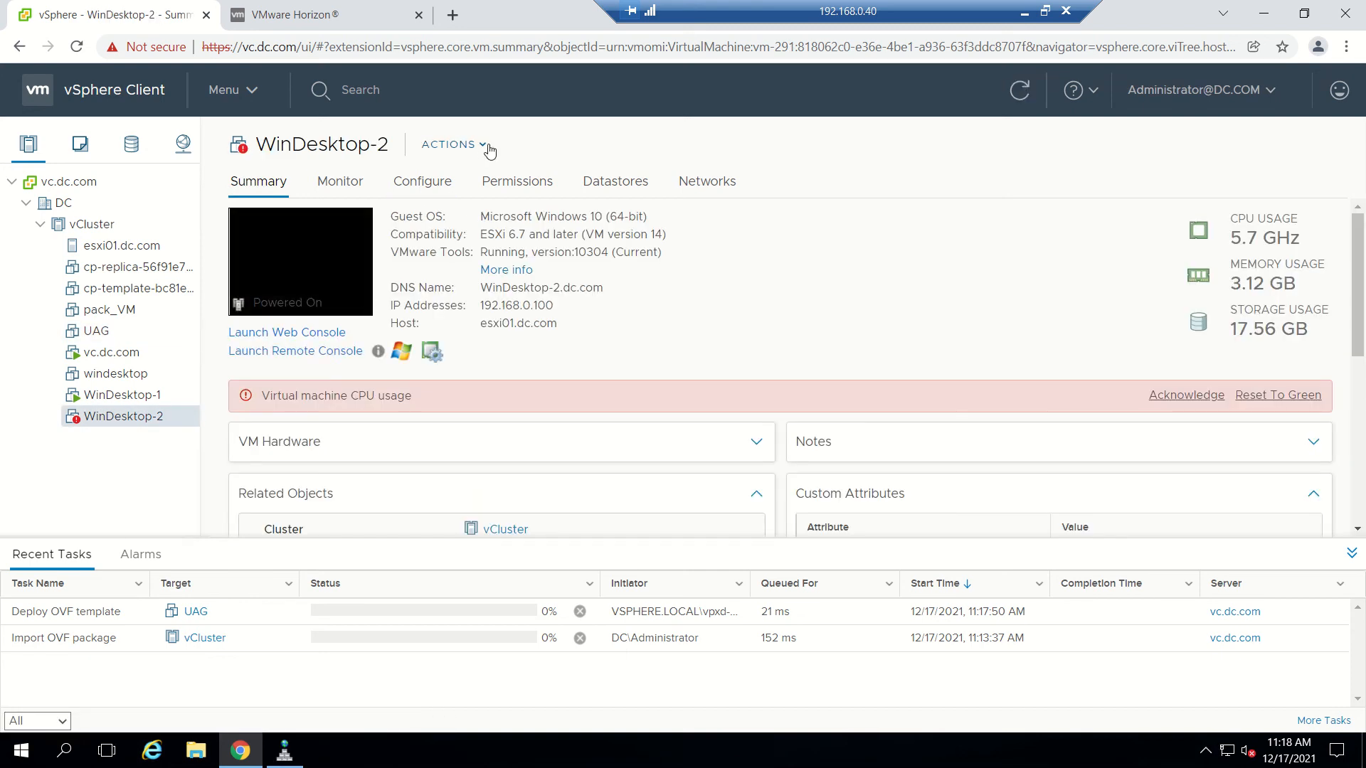
click(491, 150)
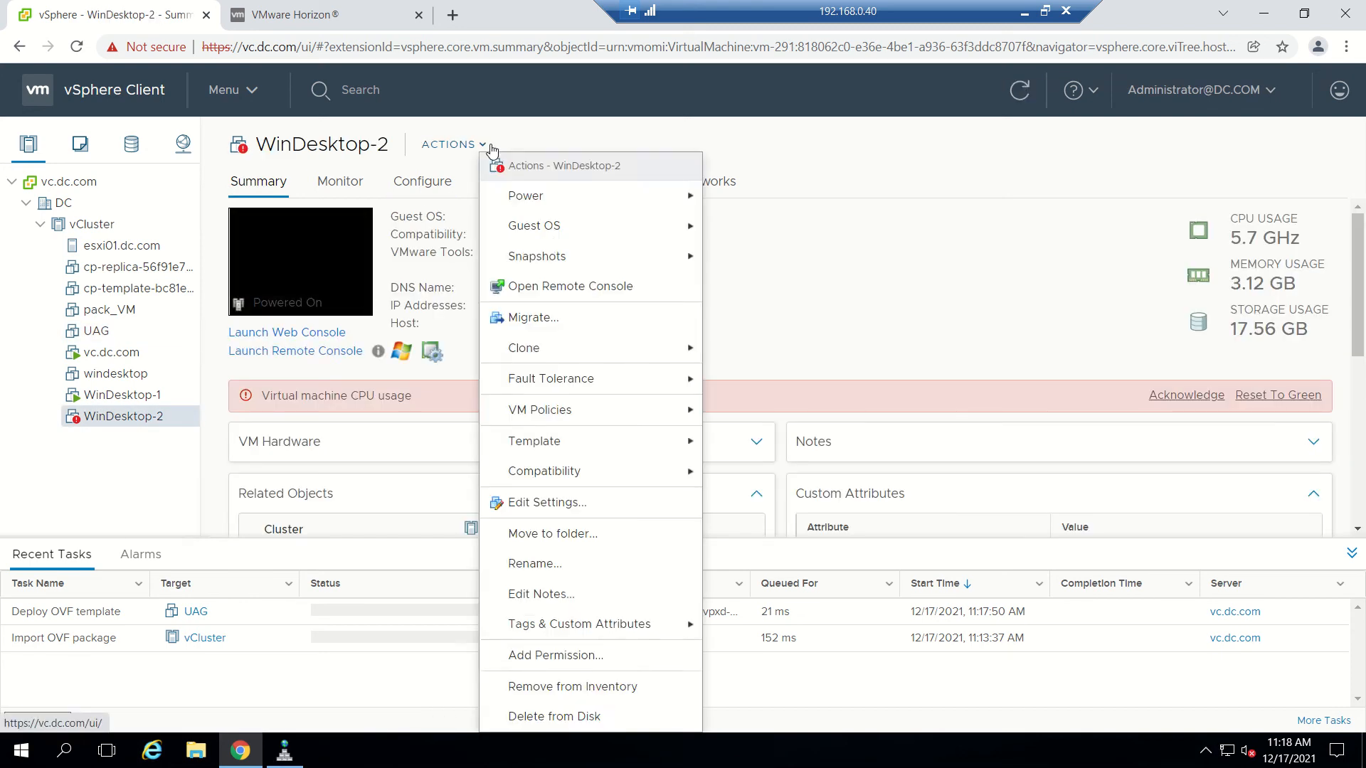
mouse_move(540, 194)
click(739, 236)
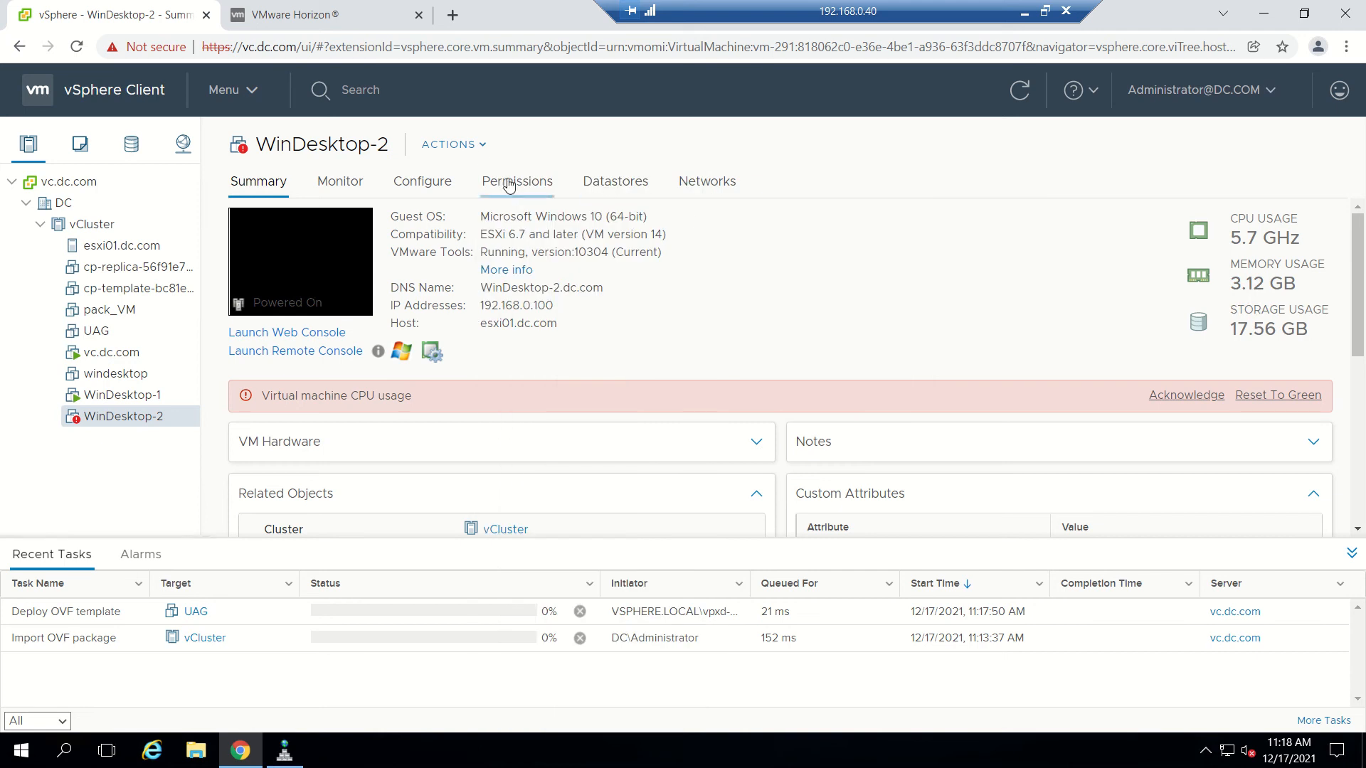
click(451, 143)
mouse_move(528, 206)
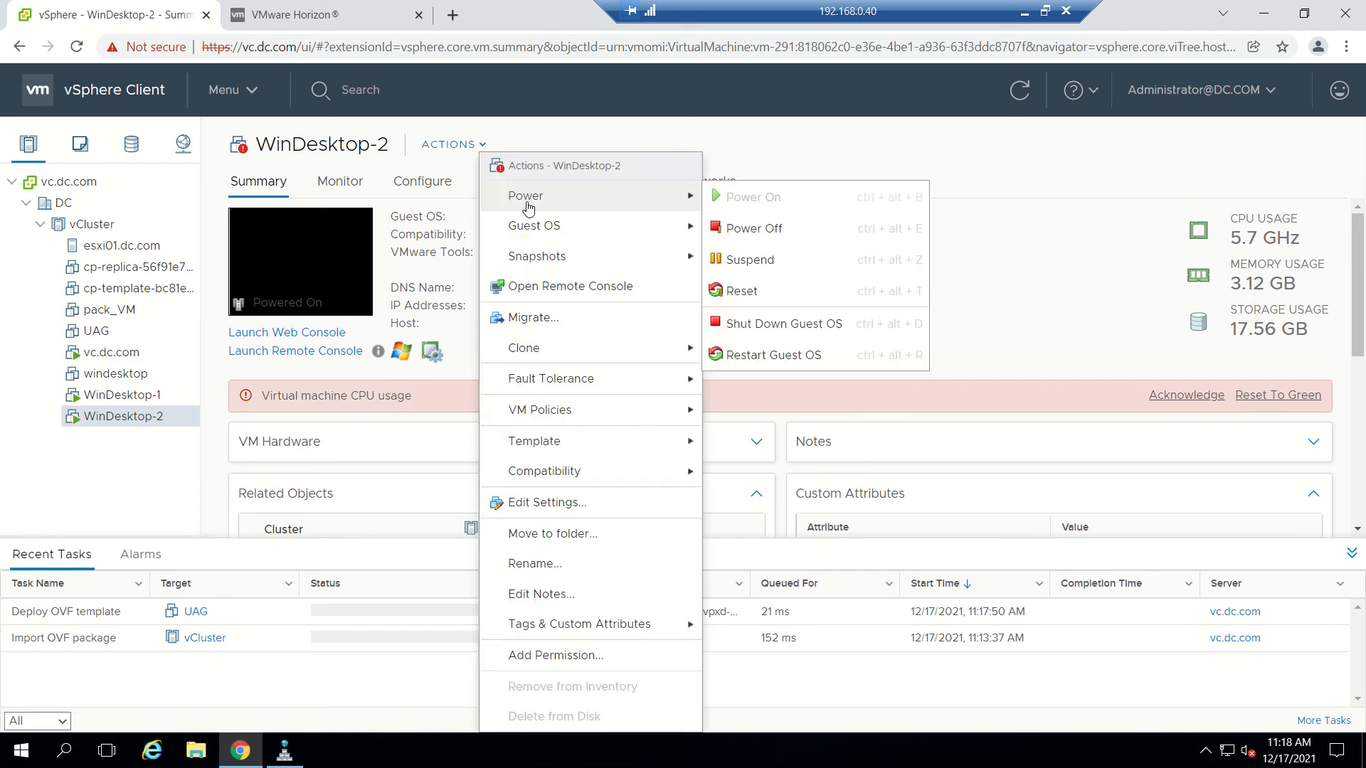
click(758, 227)
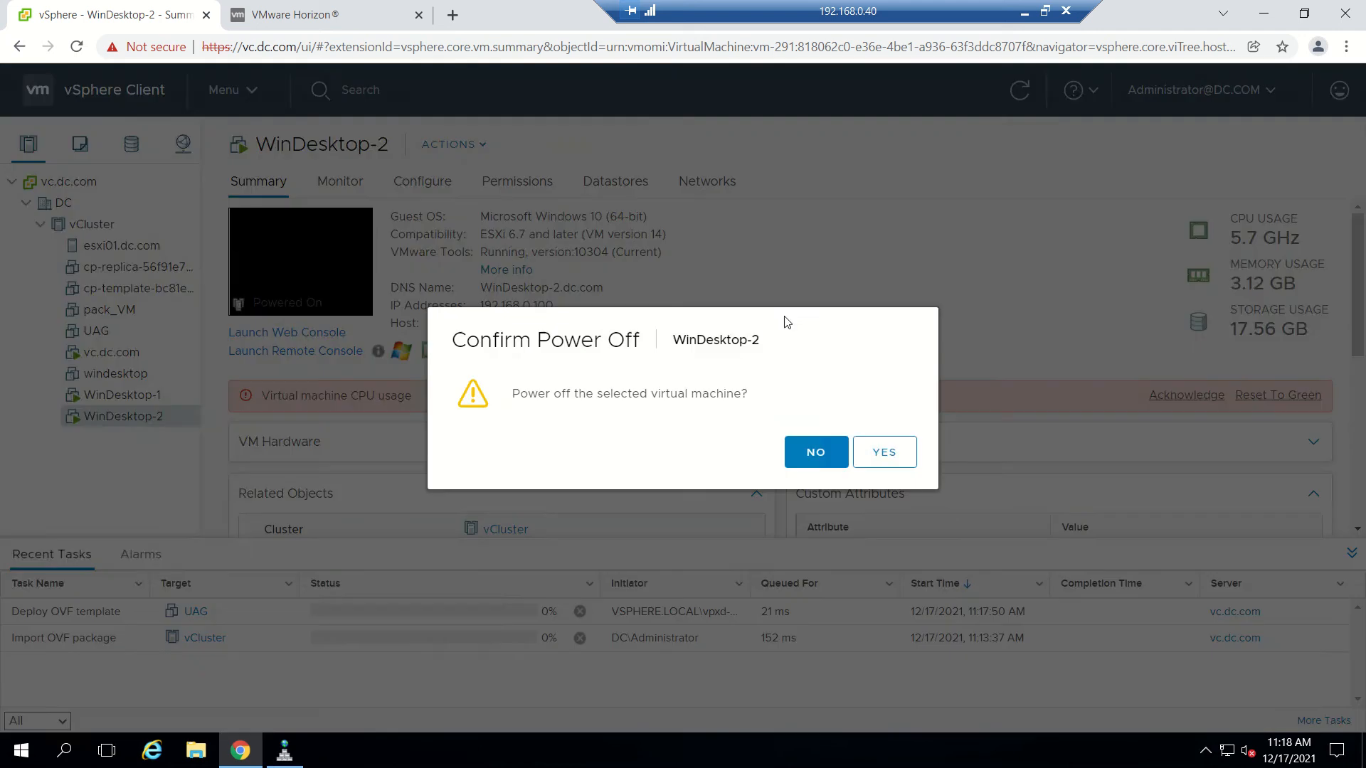
click(874, 454)
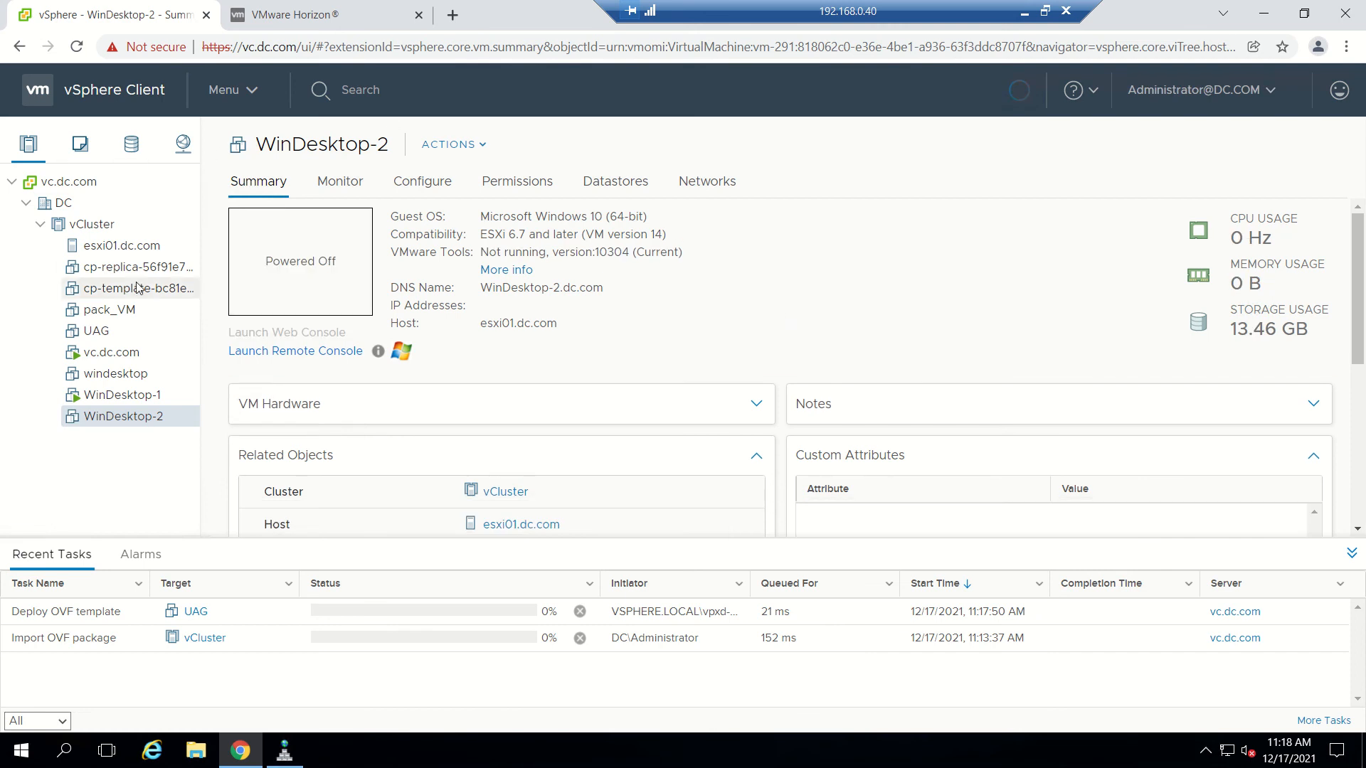
click(1022, 10)
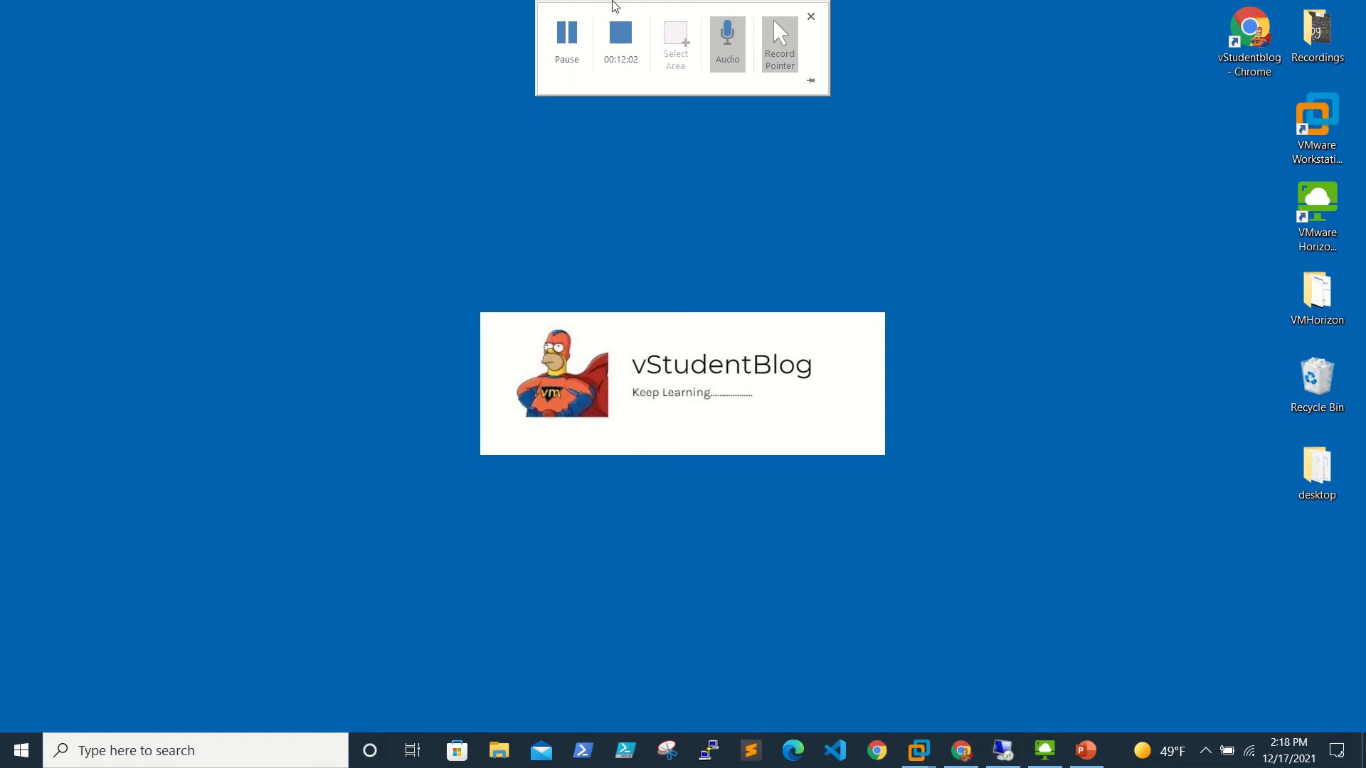
Power on the newly deployed UAG virtual machine.
click(559, 40)
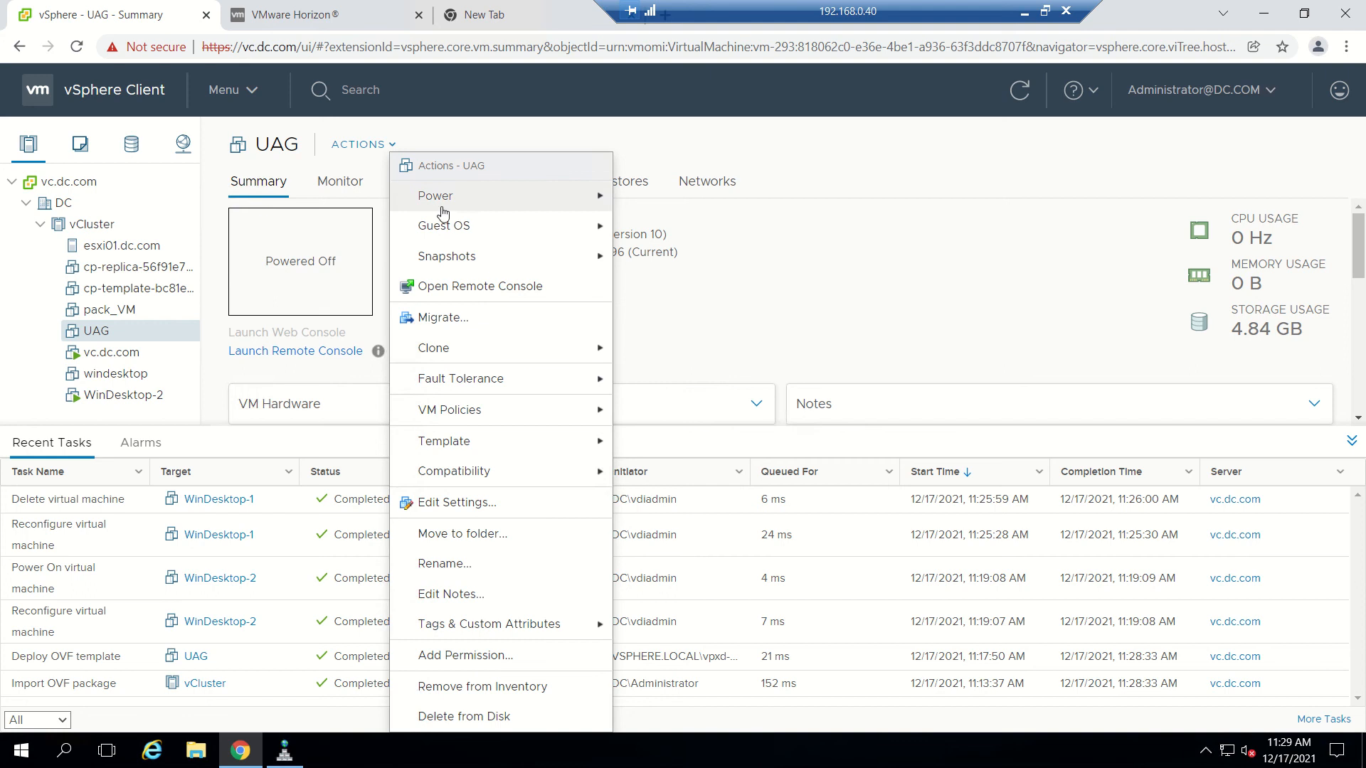
mouse_move(473, 205)
click(655, 205)
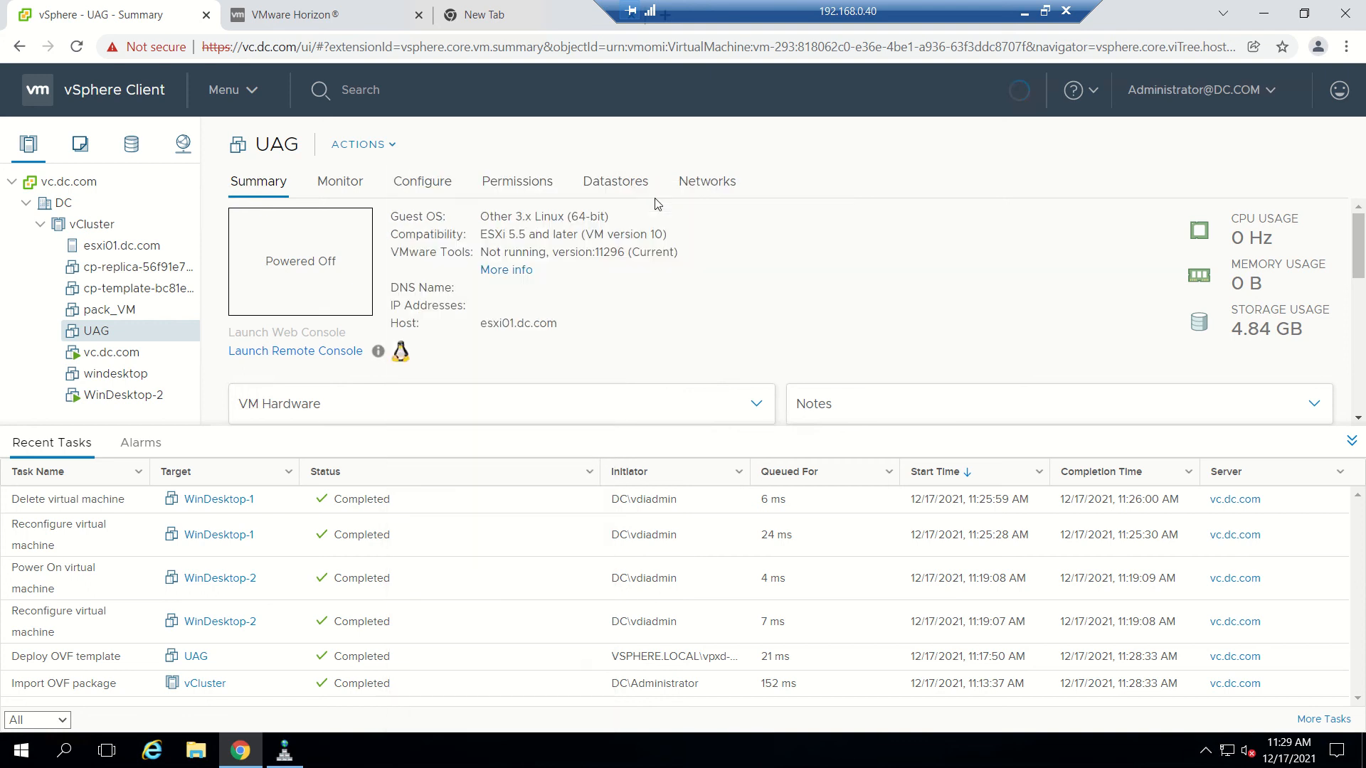
click(1044, 11)
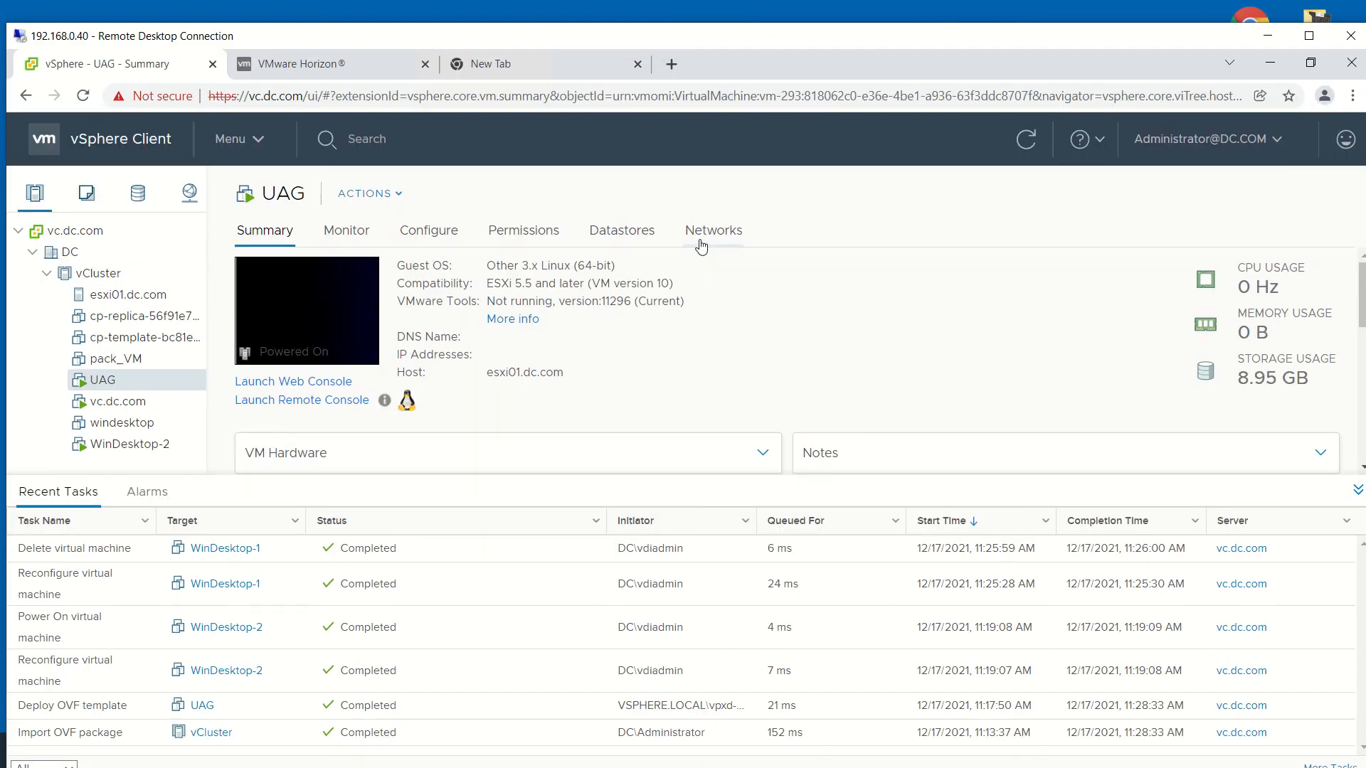
Launch the UAG web console from its Summary page and wait for the appliance menu.
click(269, 384)
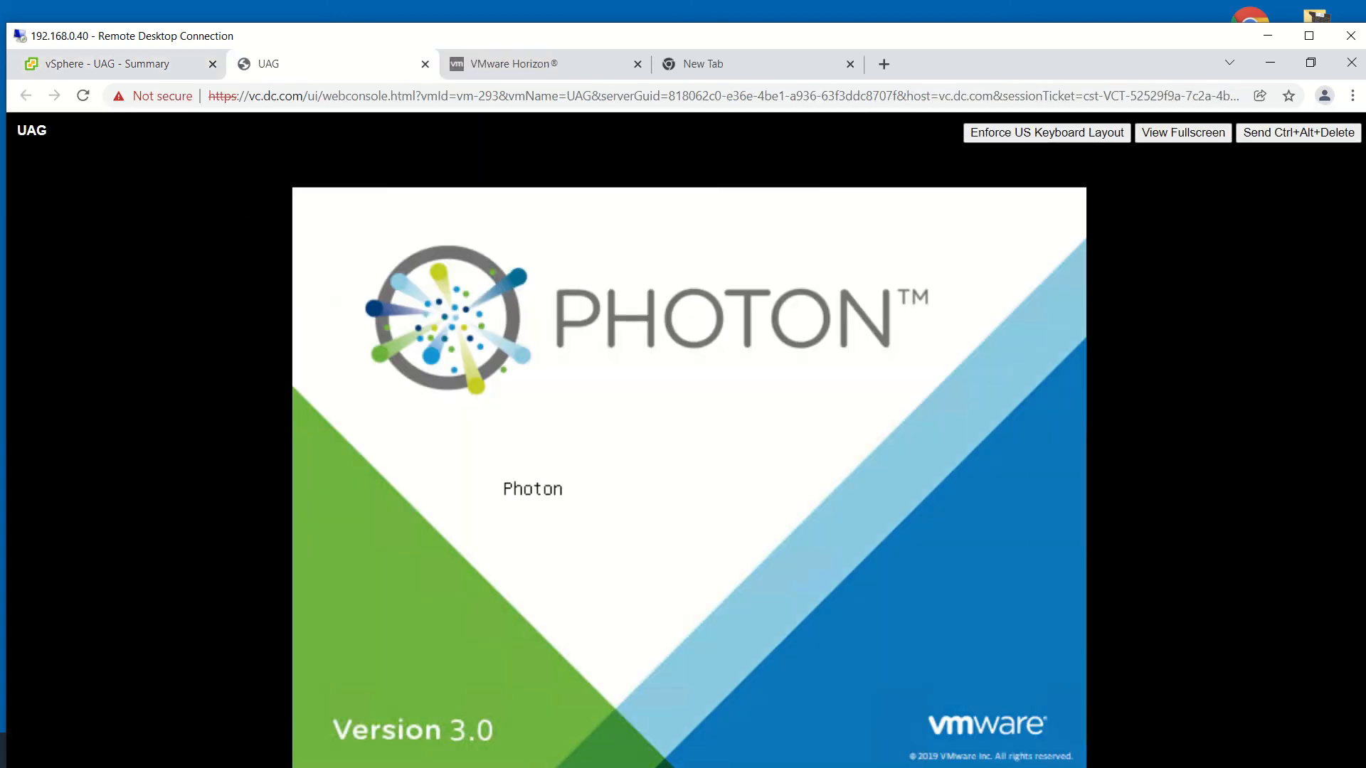
mouse_move(457, 7)
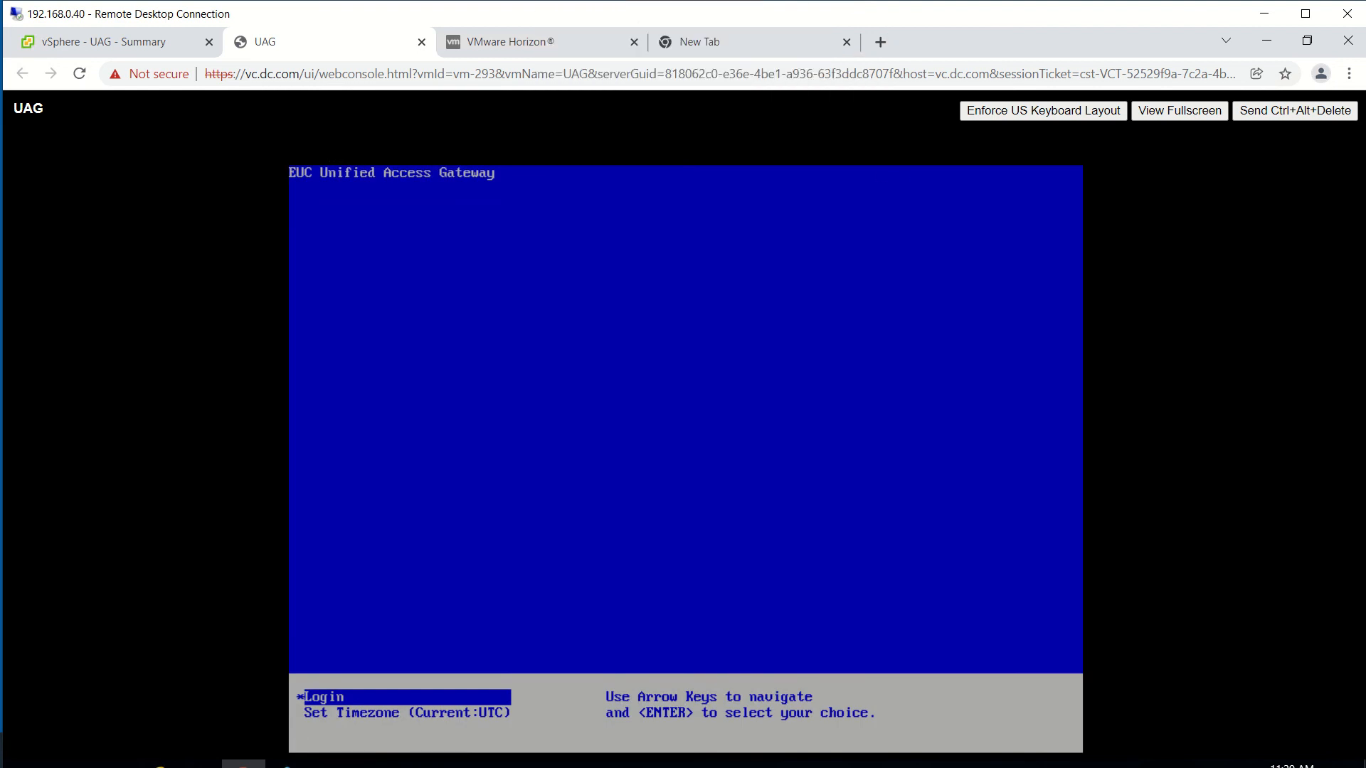
key(Down)
key(Up)
key(Return)
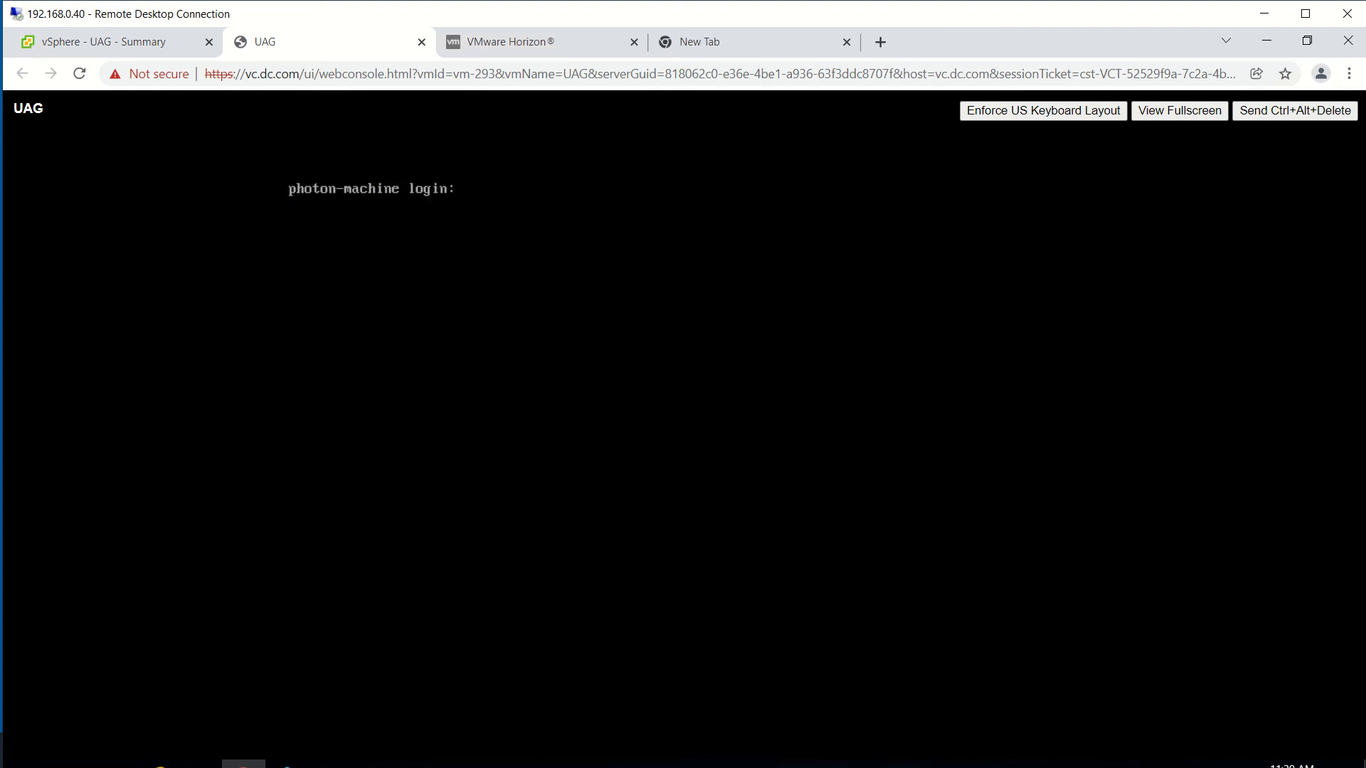
key(Down)
key(BackSpace)
key(BackSpace)
key(BackSpace)
key(BackSpace)
text(root)
key(Return)
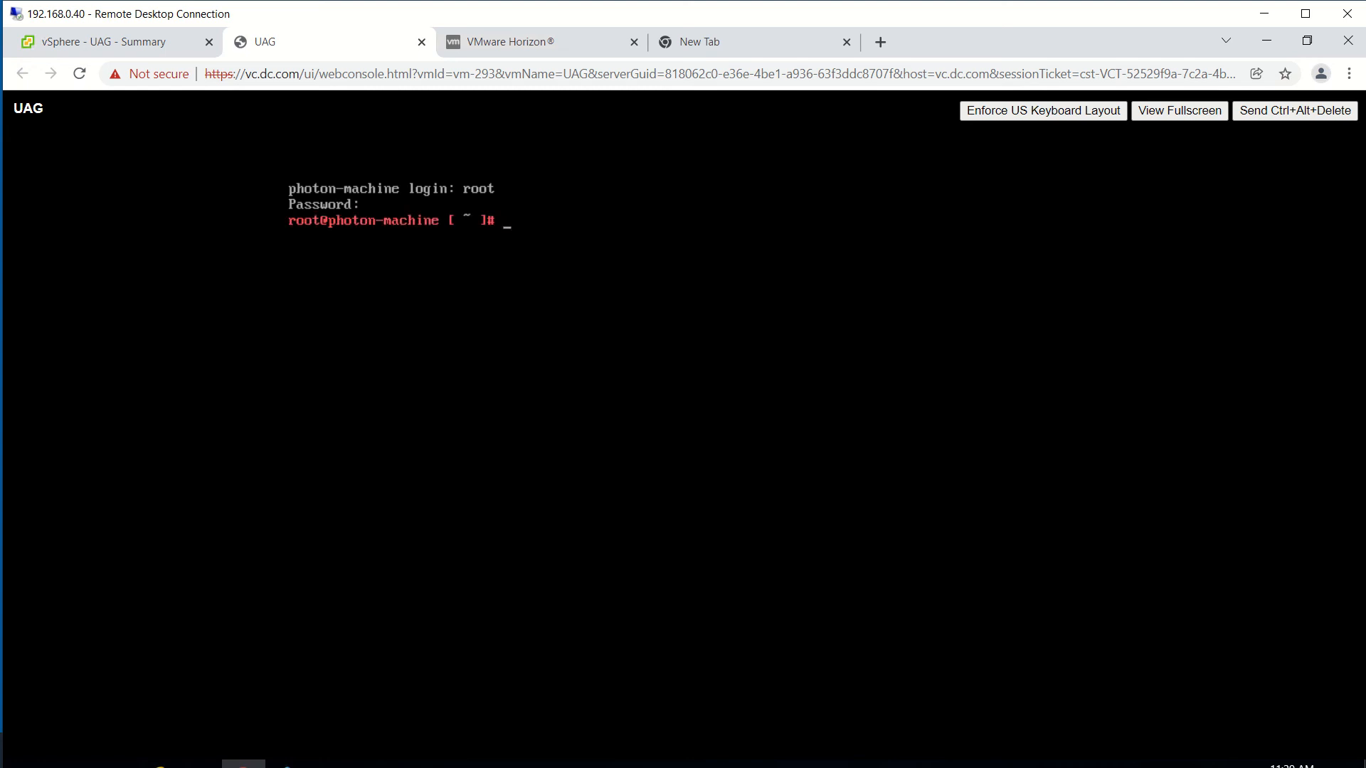
text(exit)
key(Return)
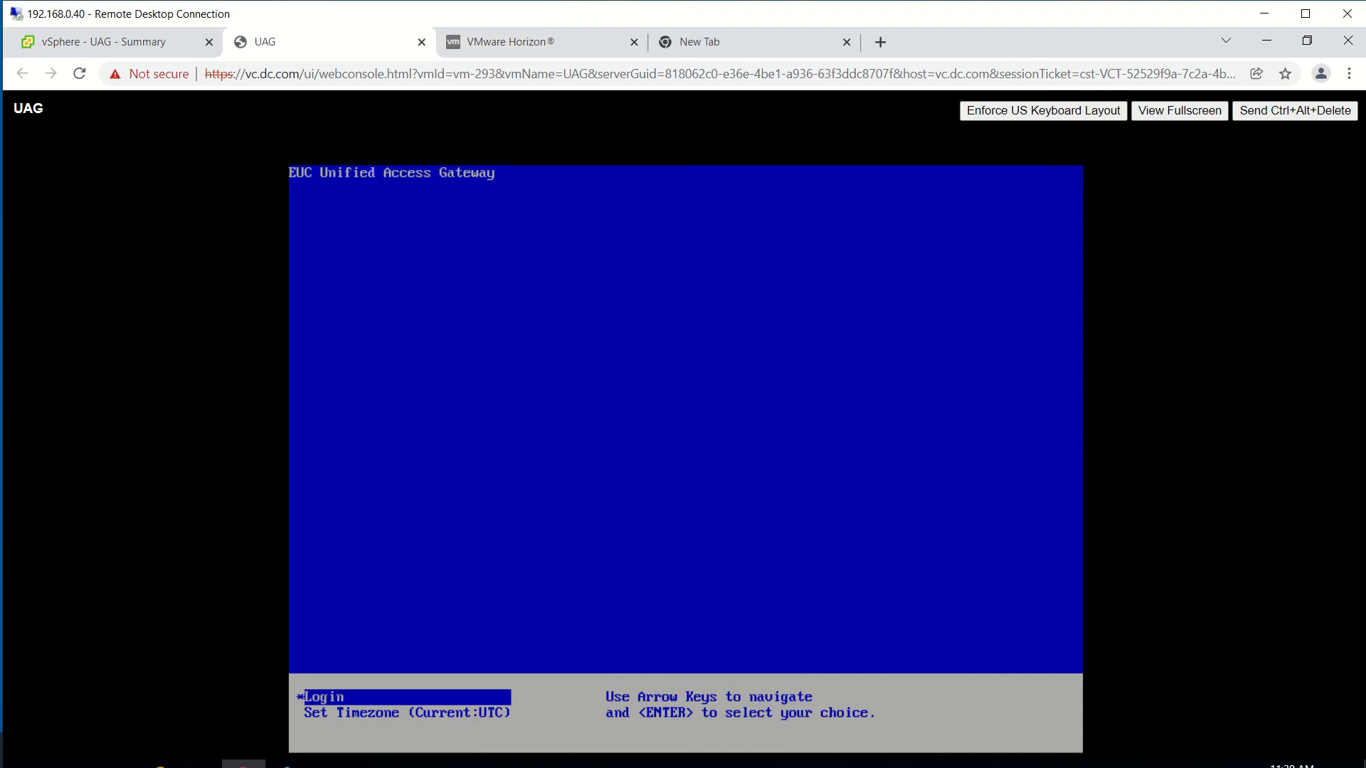
key(Down)
Choose Set Timezone from the UAG appliance console menu.
click(714, 71)
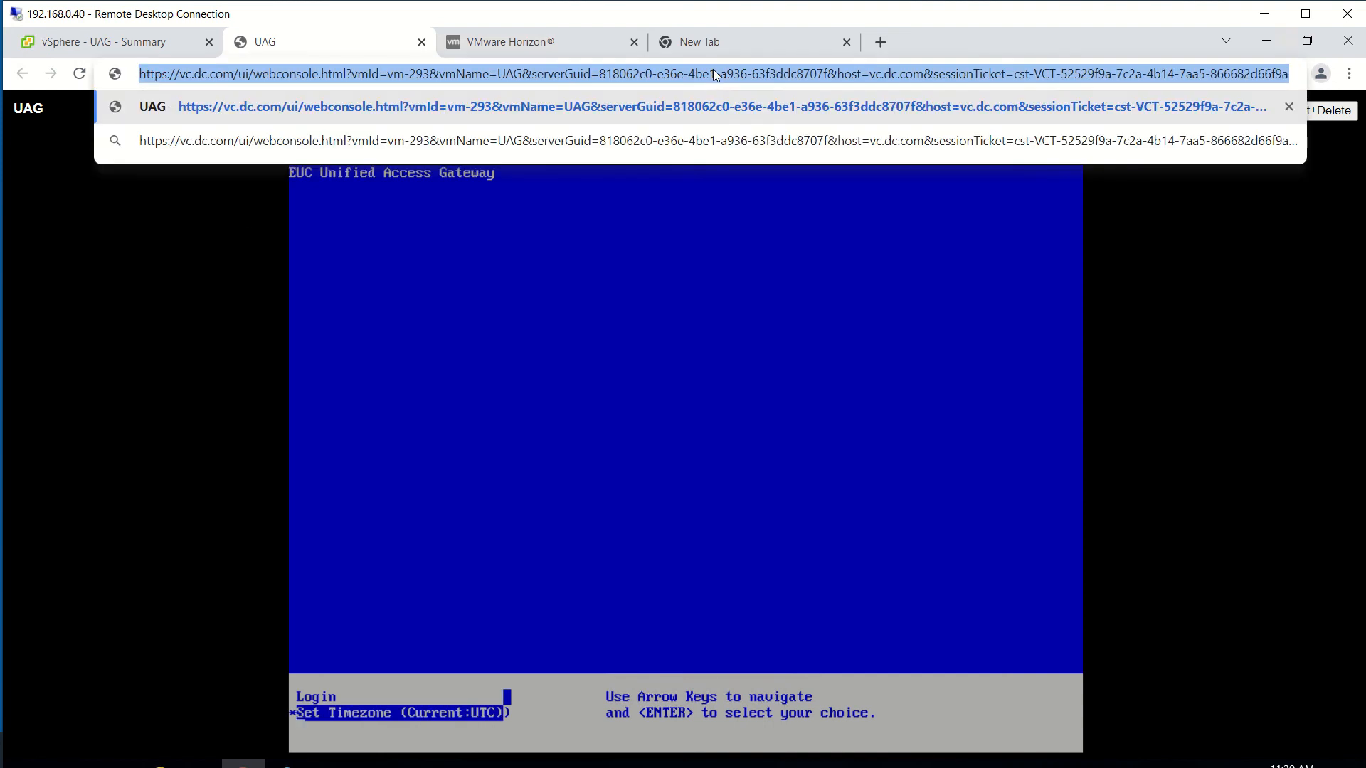
click(701, 384)
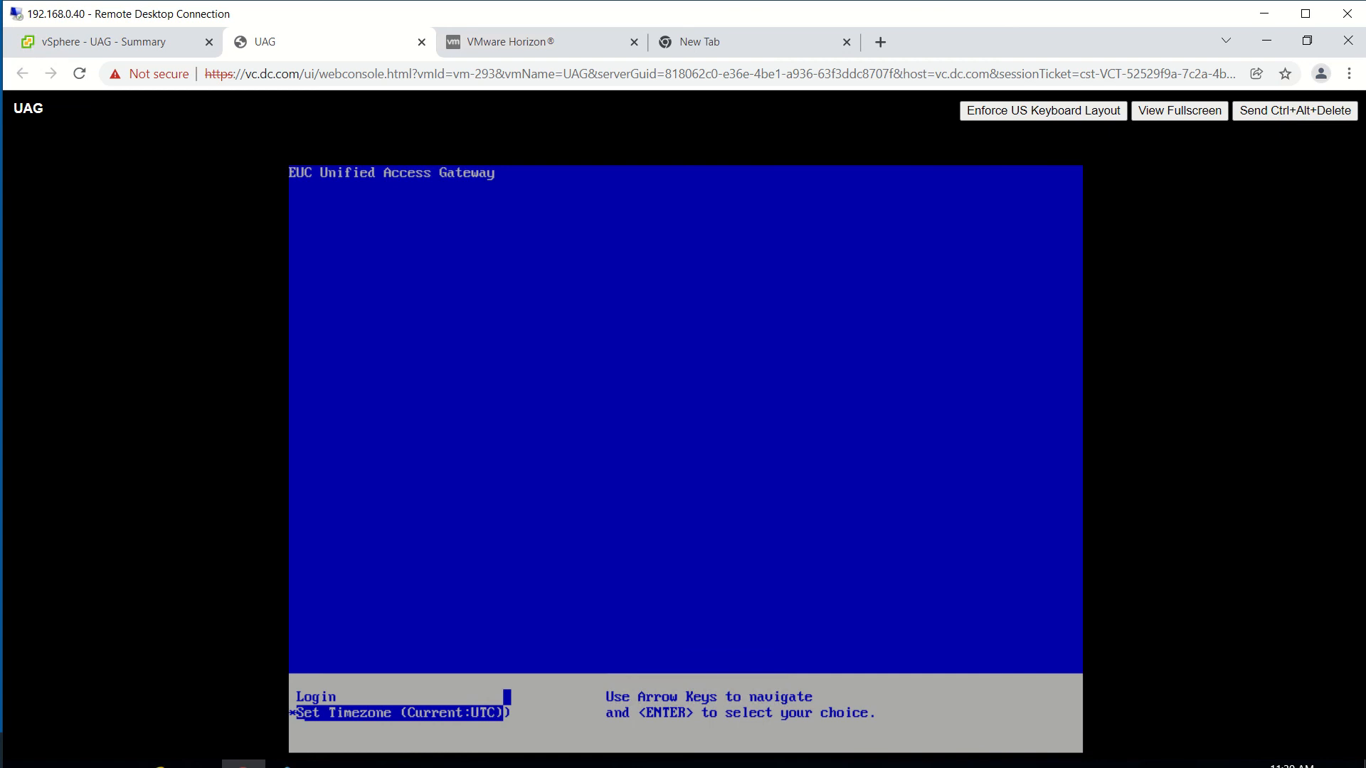
key(Up)
key(Down)
key(Return)
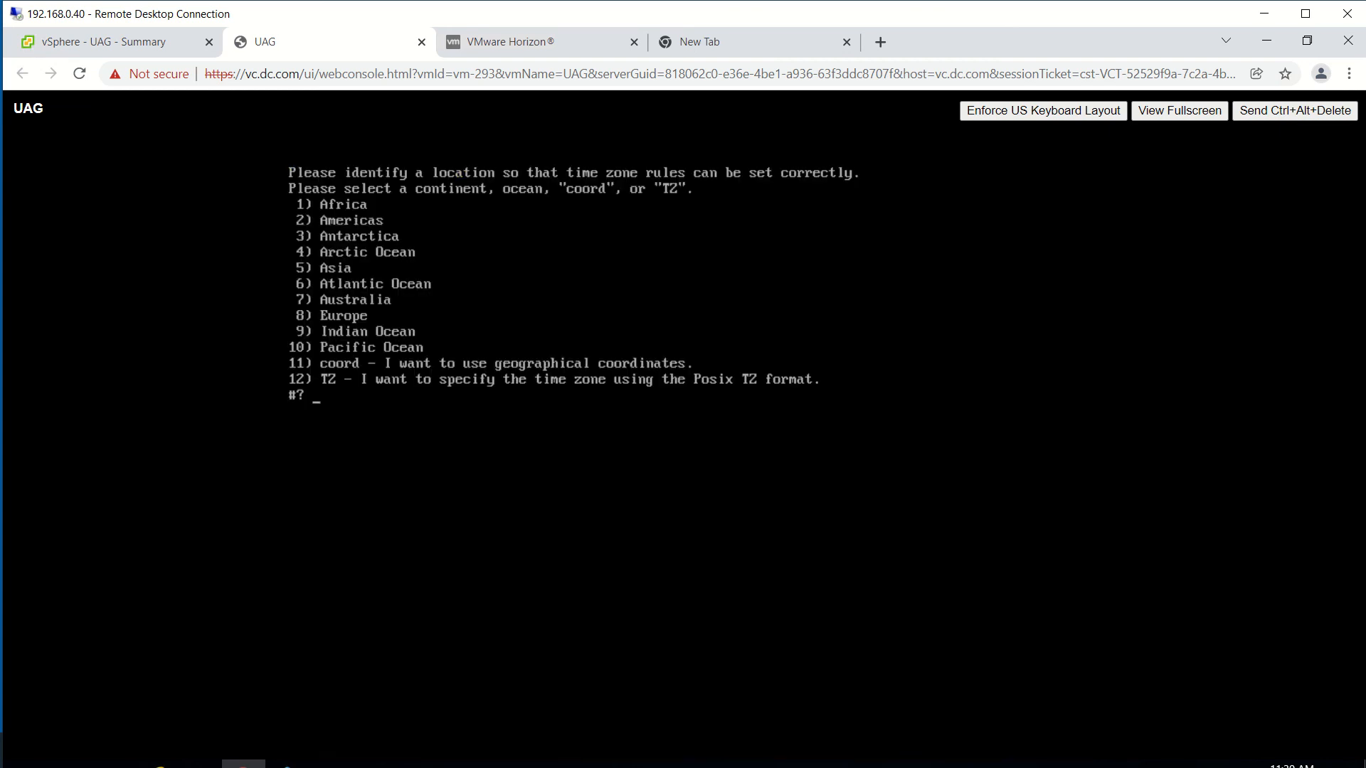
Answer the time zone prompts with 10, 25 and 1, then confirm America/New_York with 1.
text(10)
key(Return)
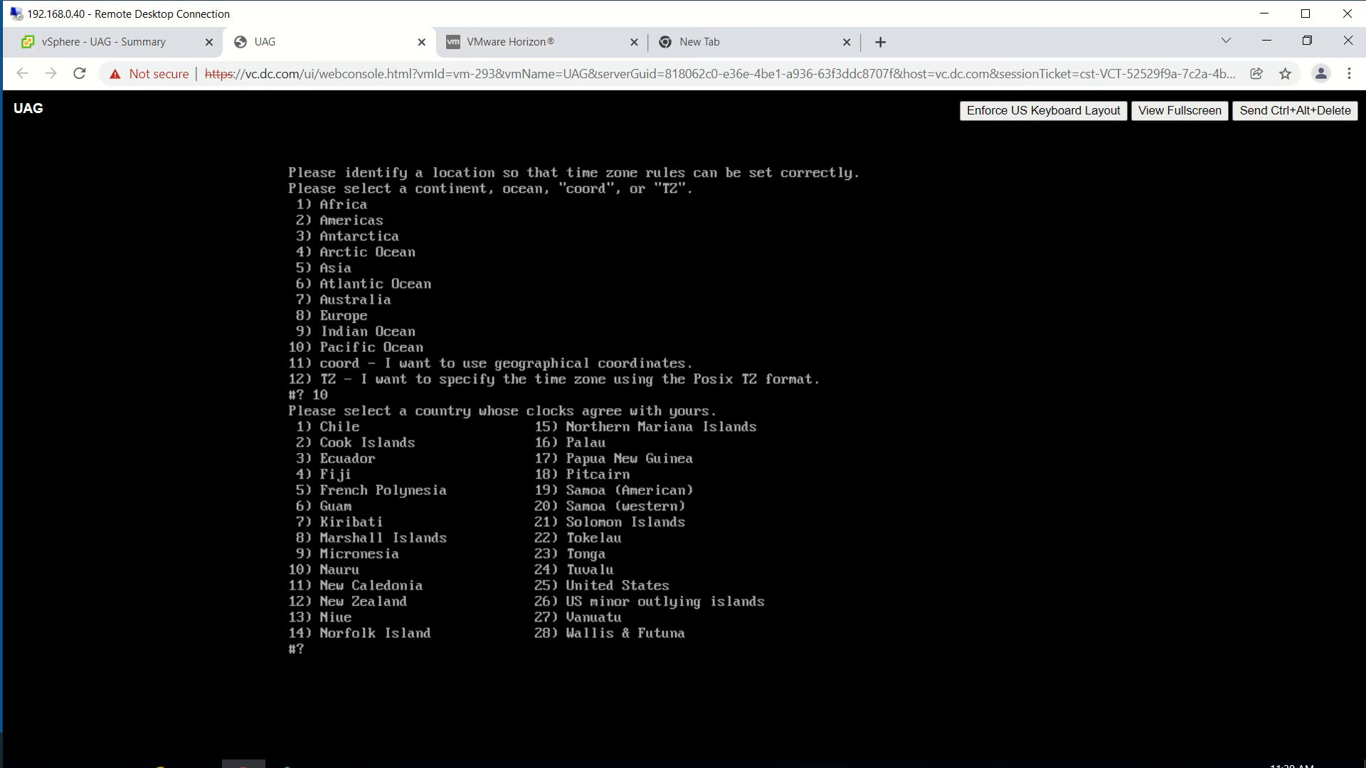
text(25)
key(Return)
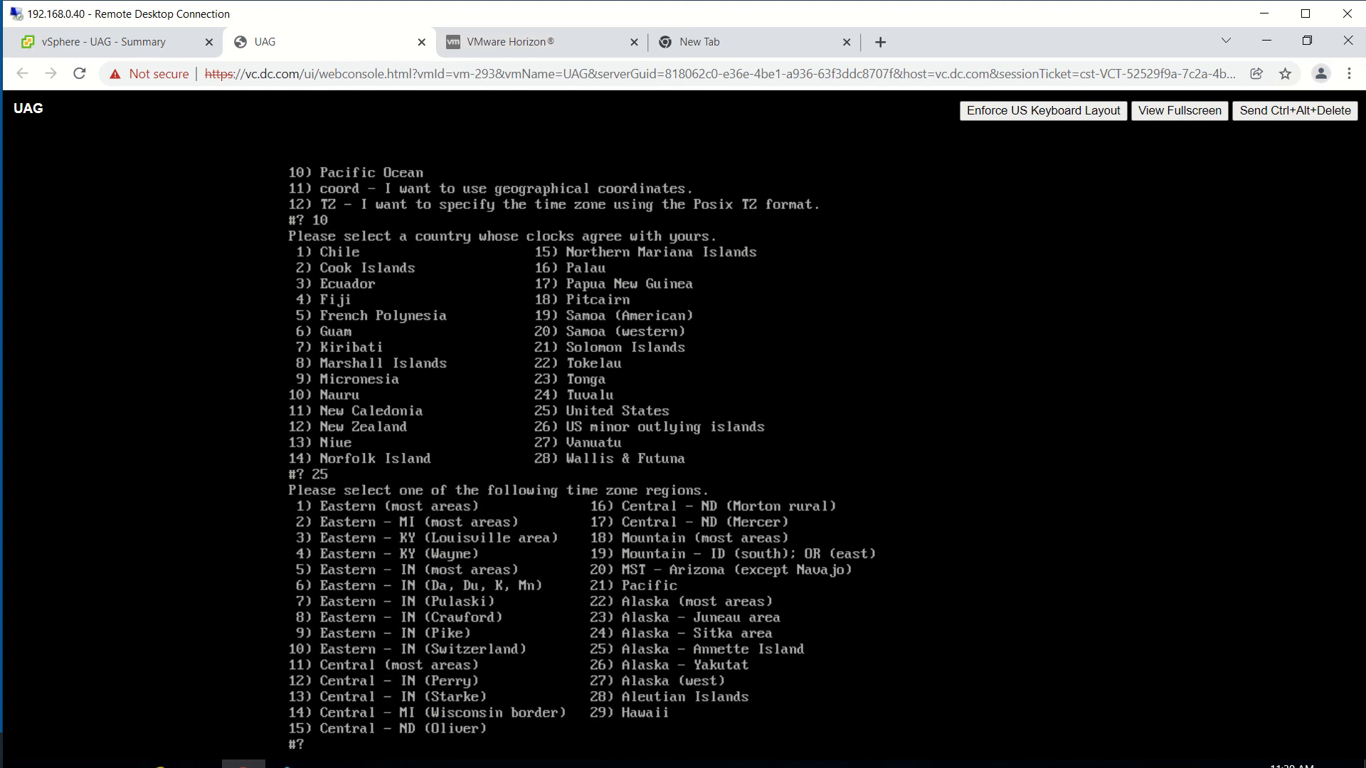
text(1)
key(Return)
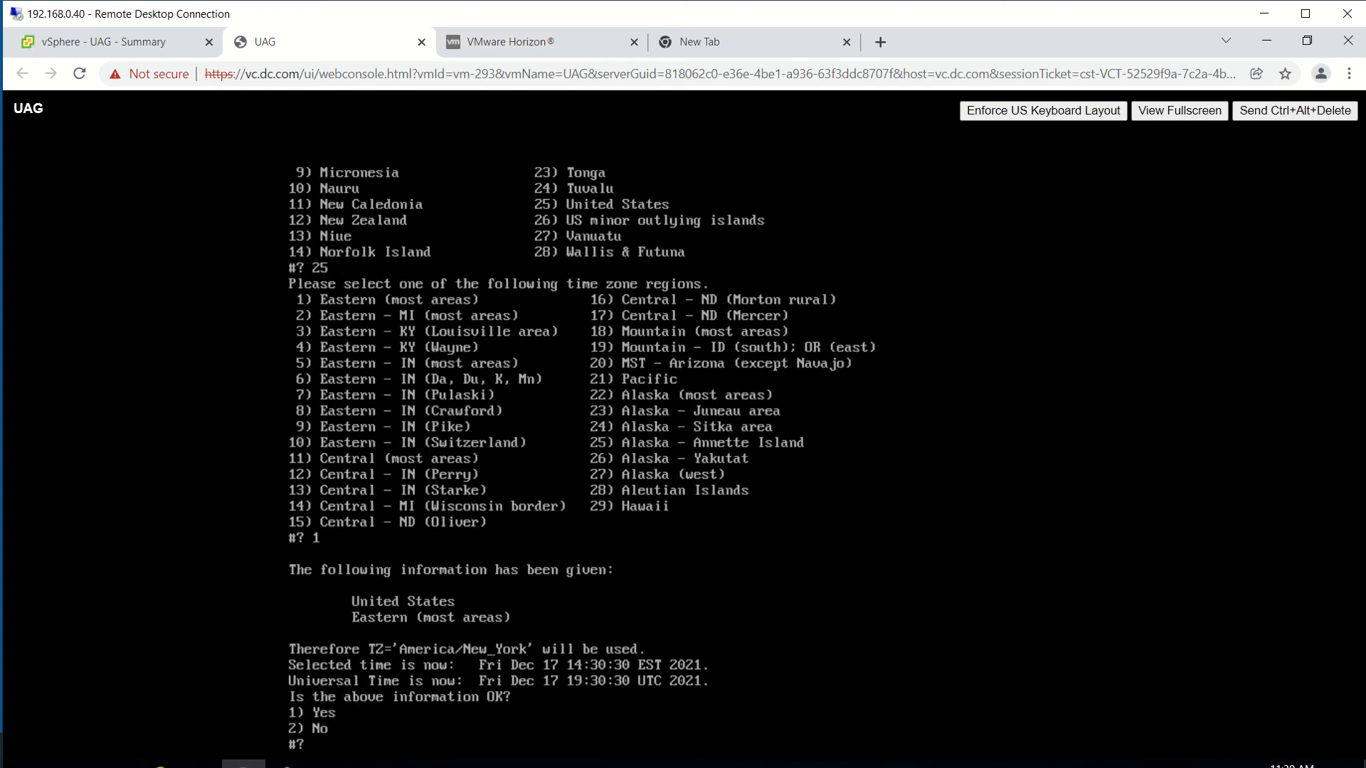
text(y)
key(BackSpace)
text(1)
key(Return)
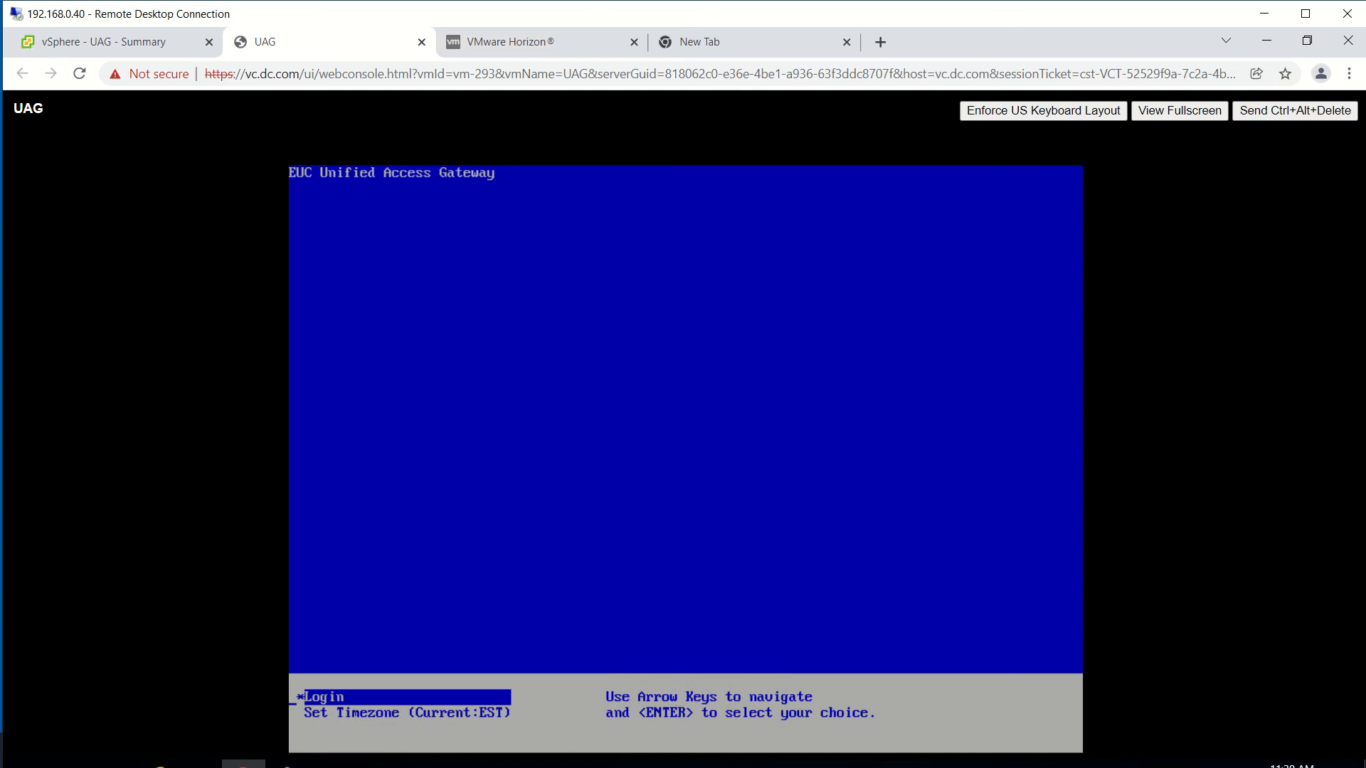
Proceed past the certificate warning to the UAG admin page at 192.168.0.110.
click(562, 50)
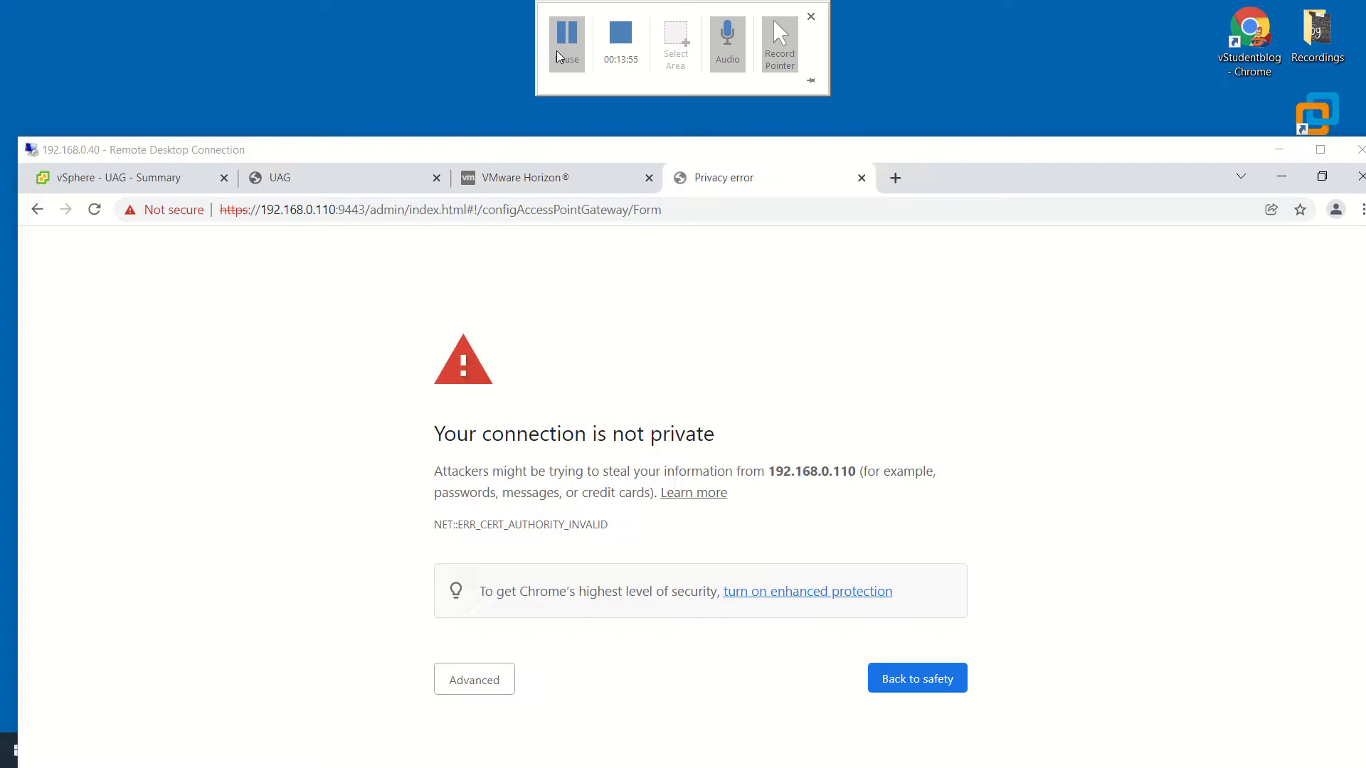
click(1320, 151)
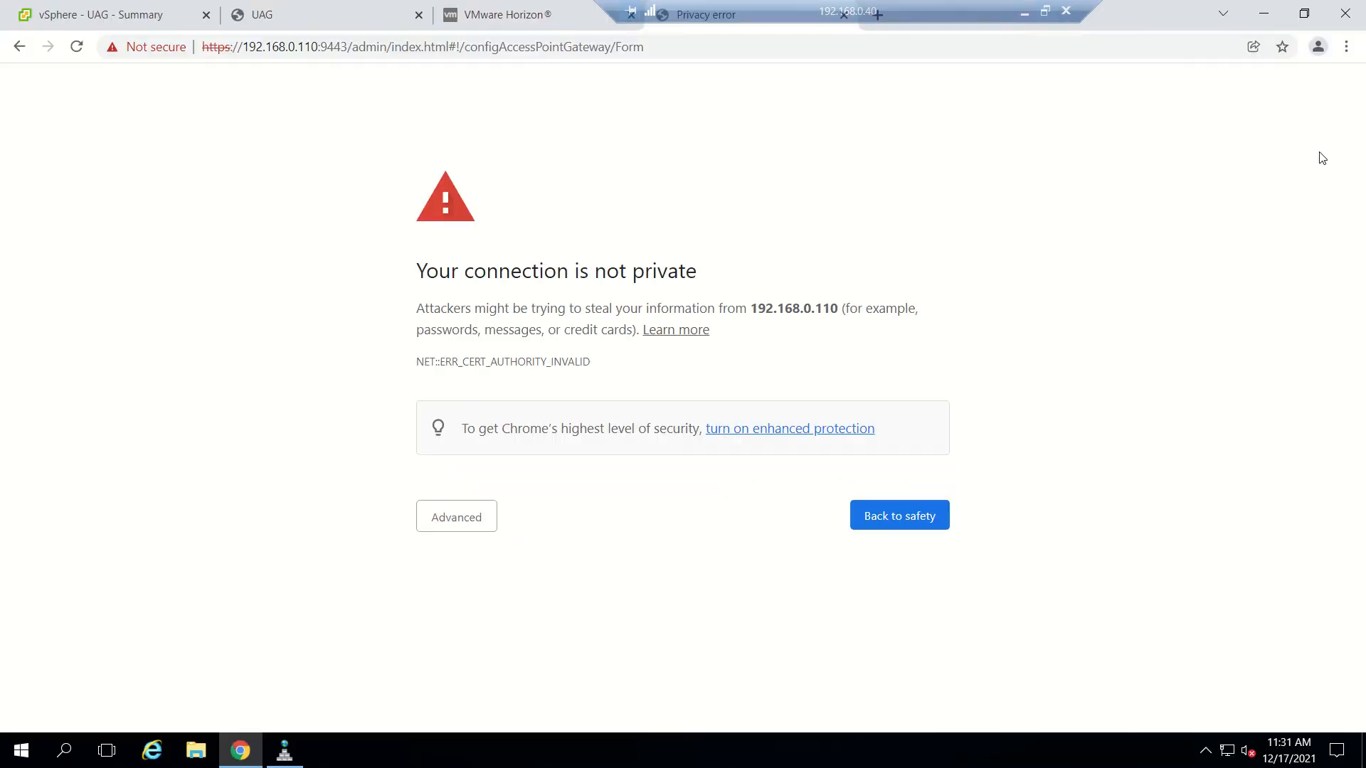
click(487, 518)
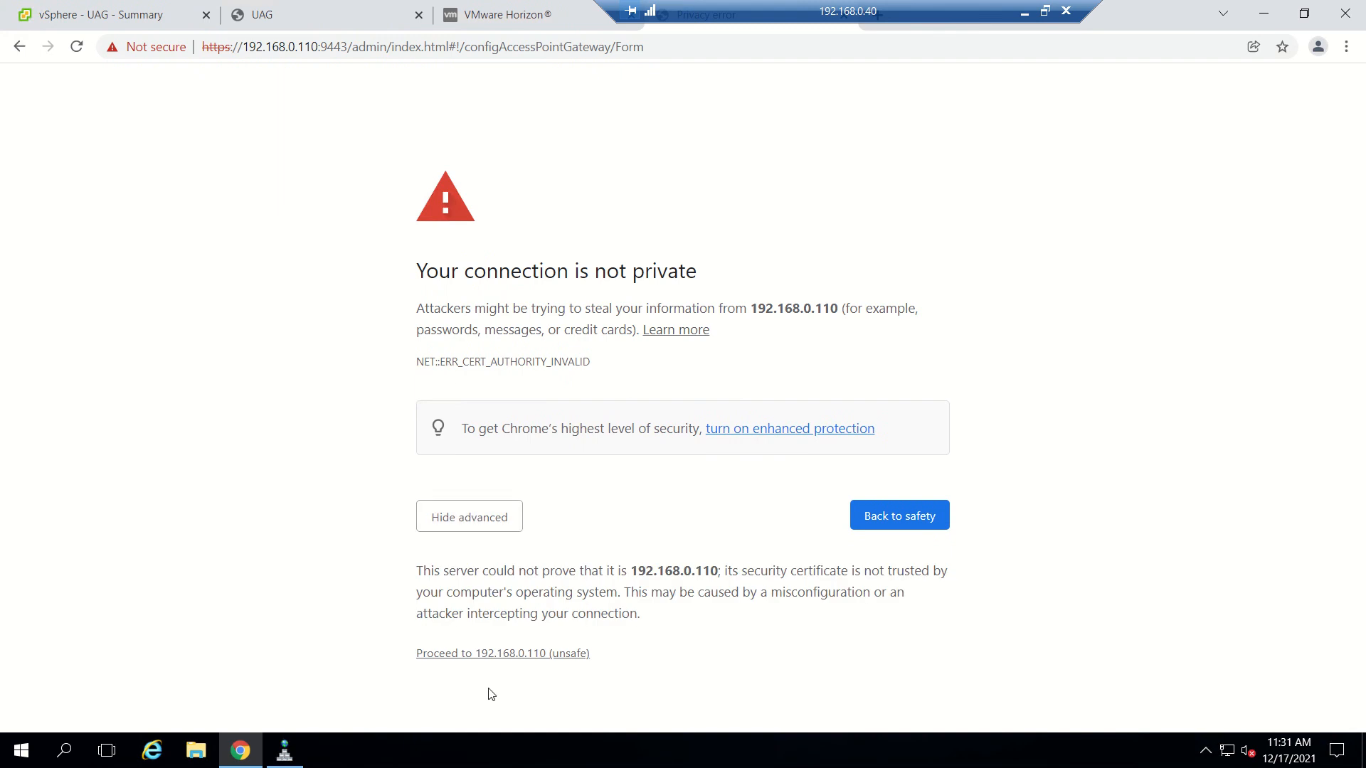
click(481, 655)
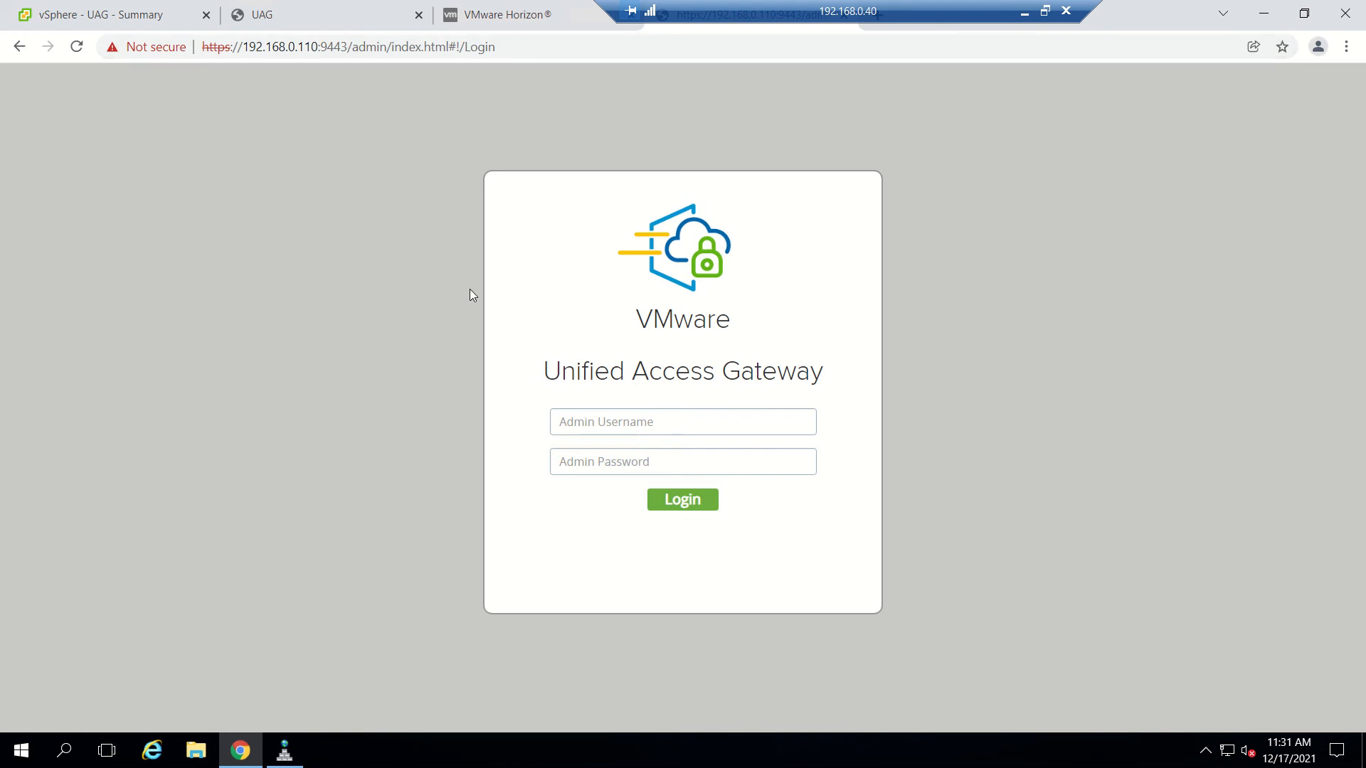
Log in as admin with the administrator password.
click(644, 422)
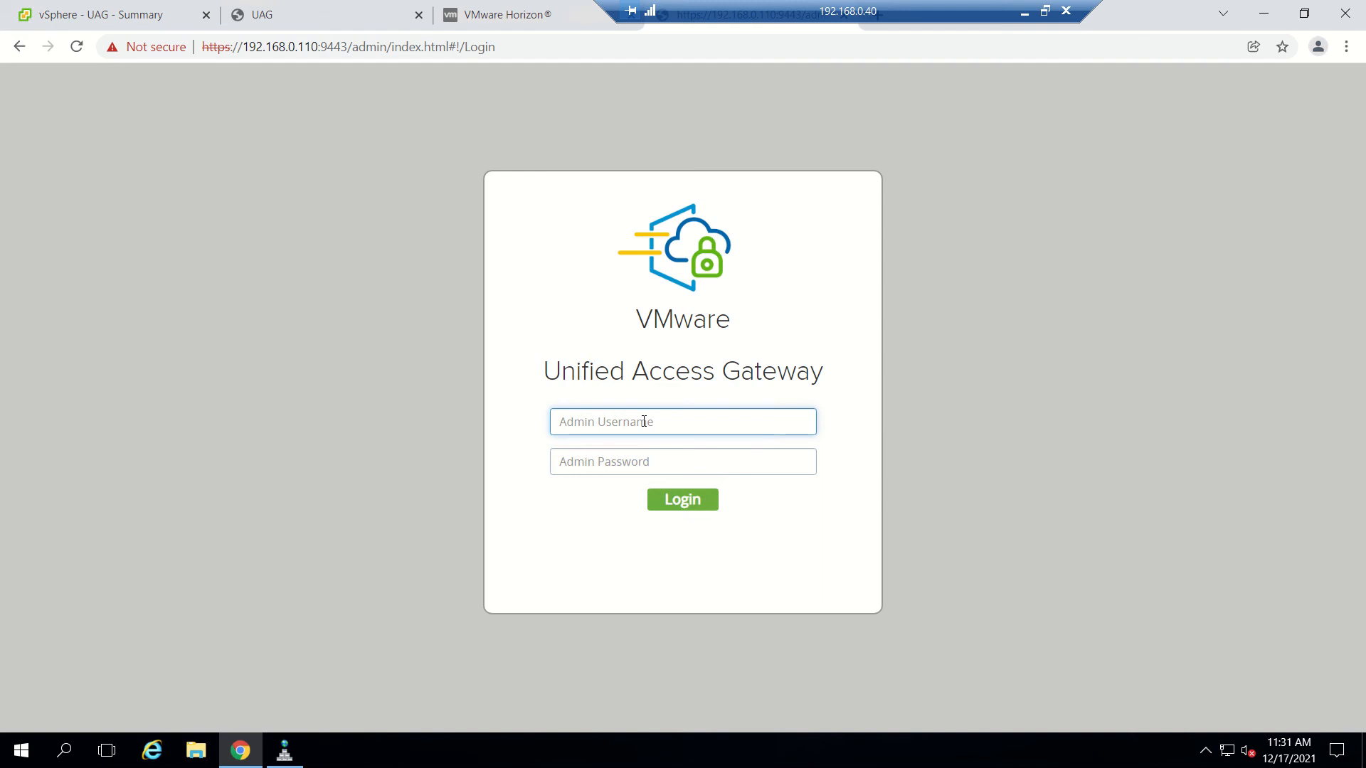
text(admin)
key(Tab)
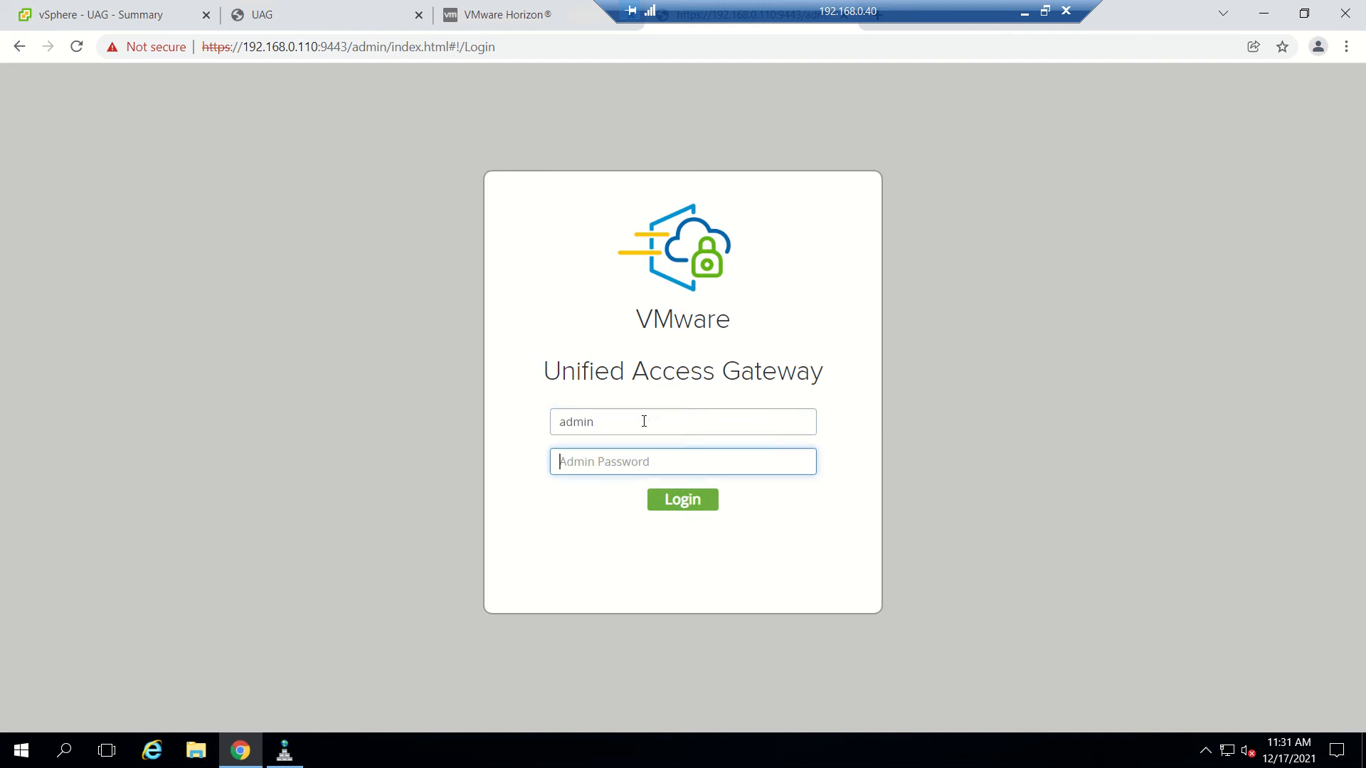
text(•••••)
key(BackSpace)
key(BackSpace)
key(BackSpace)
text(•••••••••••)
click(680, 503)
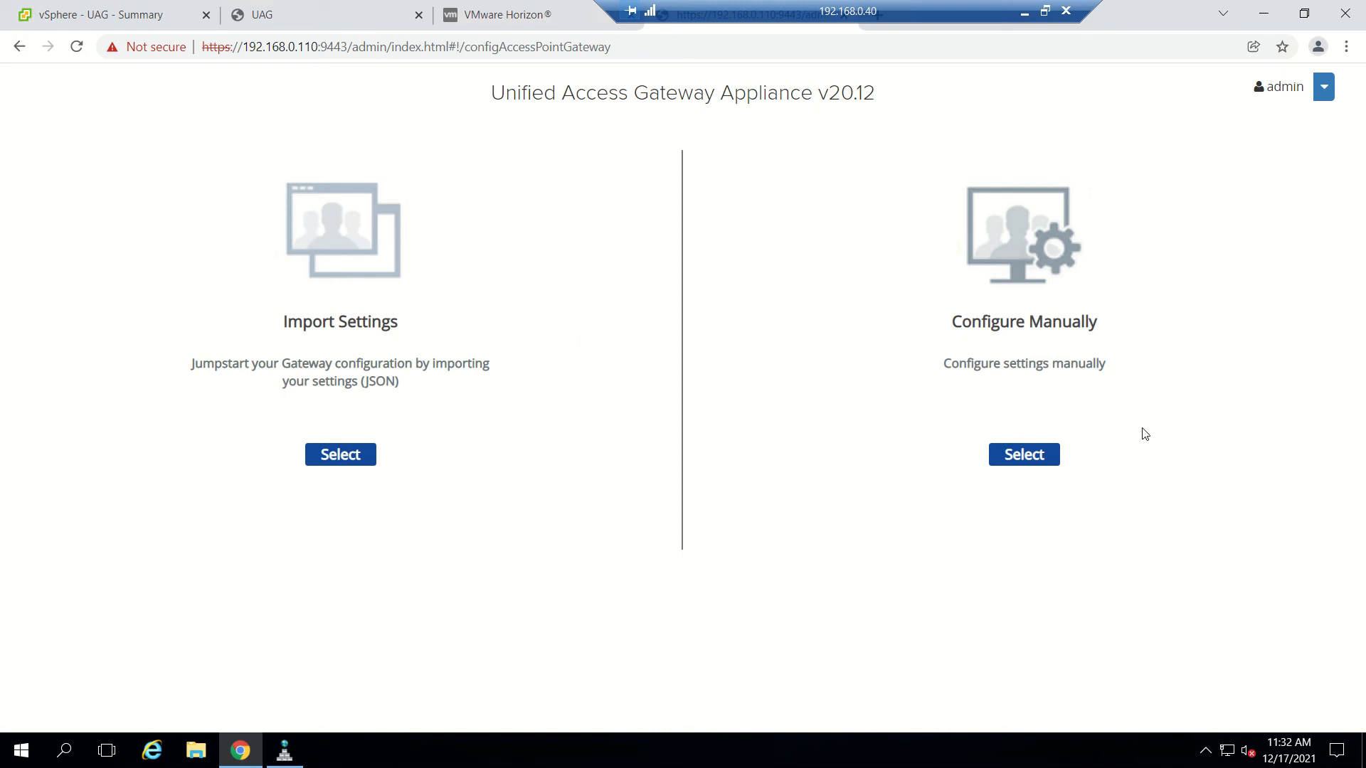
Choose Configure Manually, show Edge Service Settings, and set Enable Horizon to YES in Horizon Settings.
click(1025, 459)
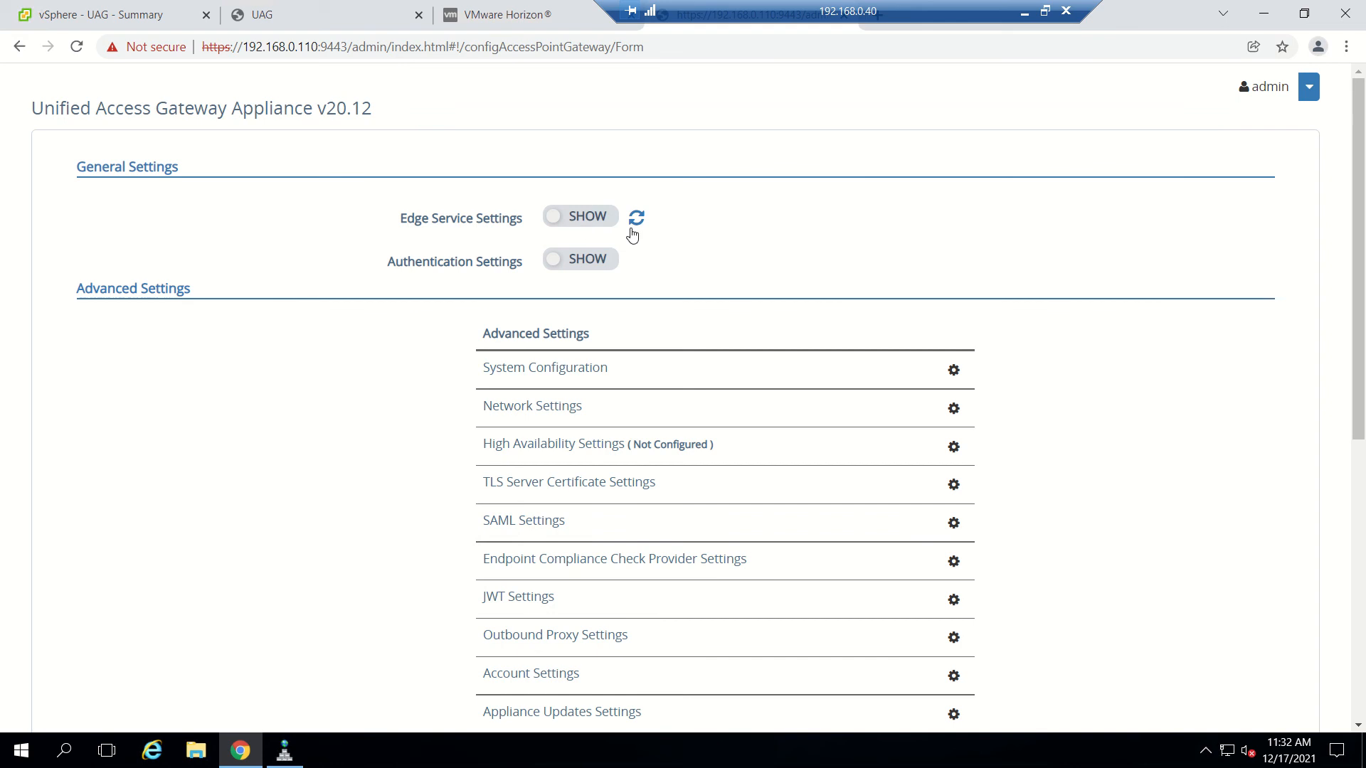
click(580, 223)
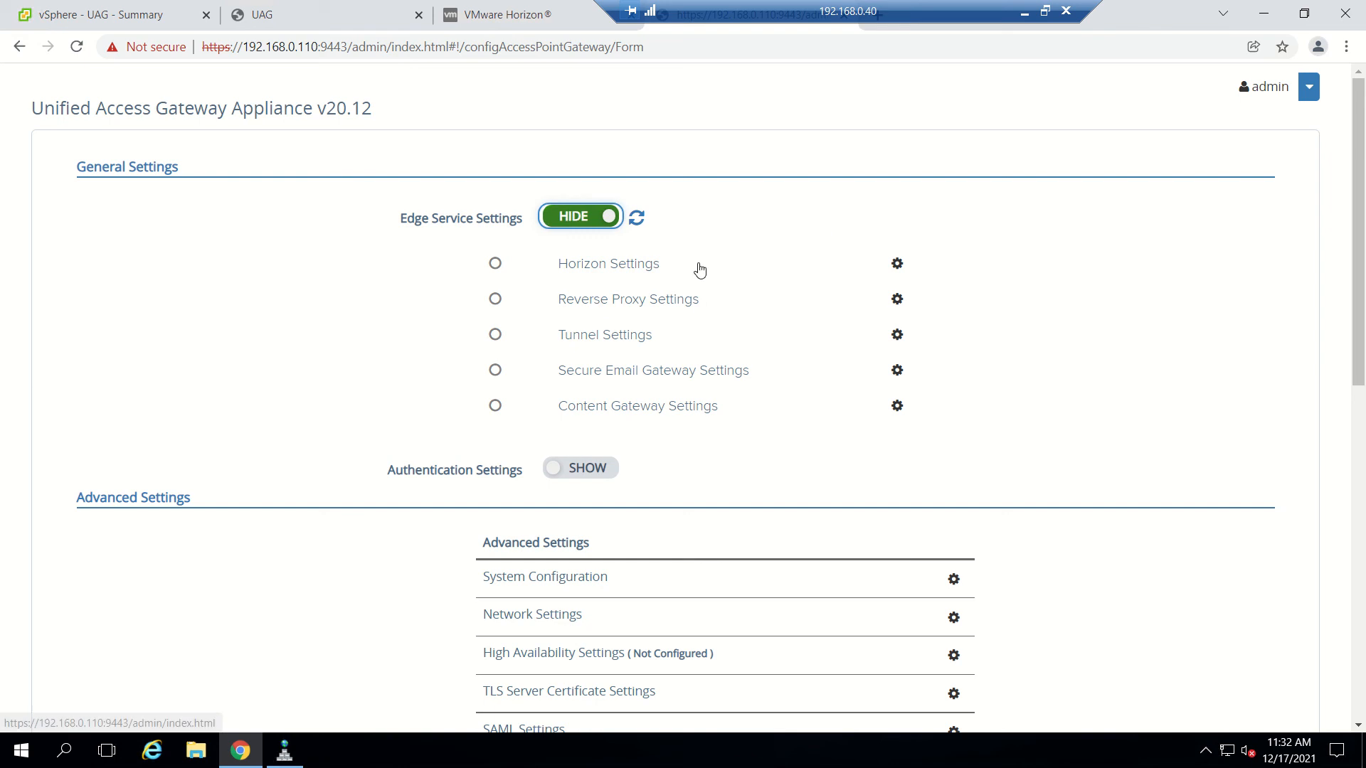
click(897, 265)
click(602, 196)
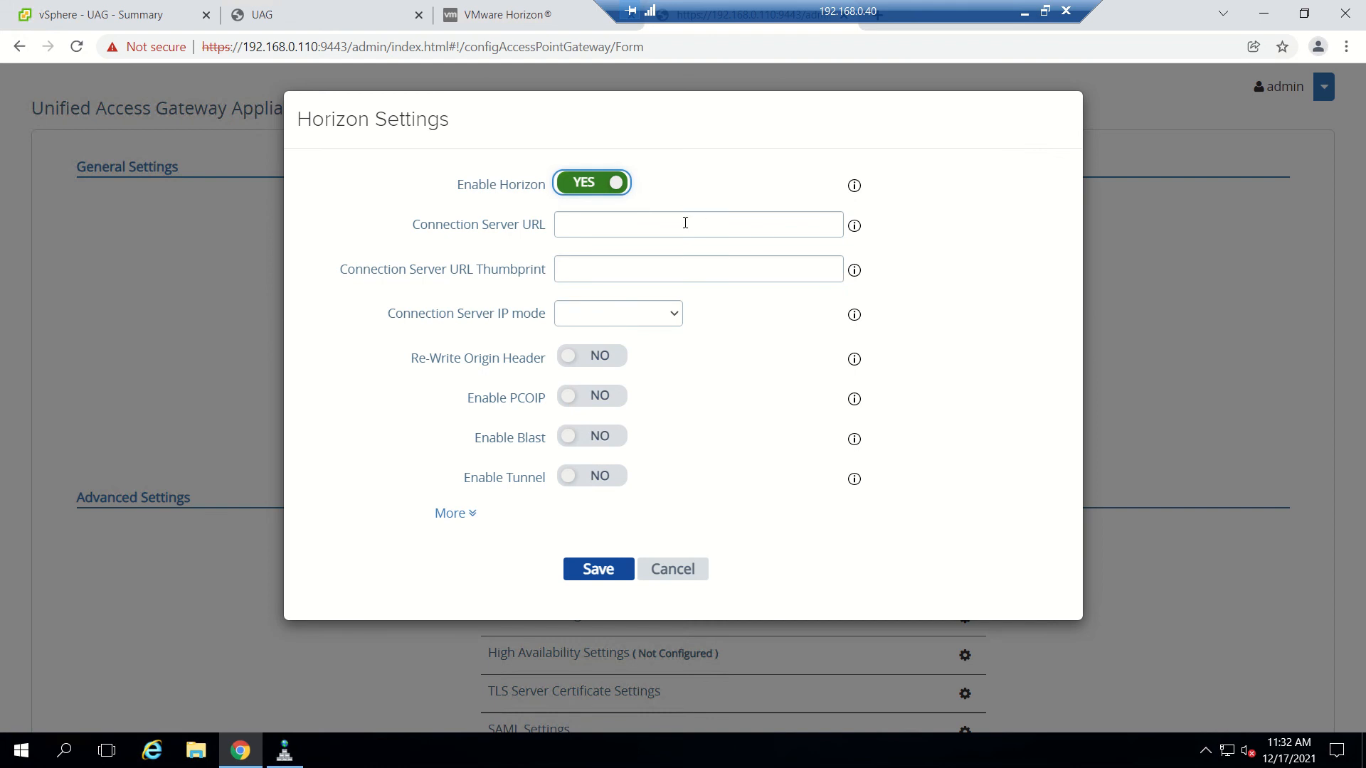
click(685, 223)
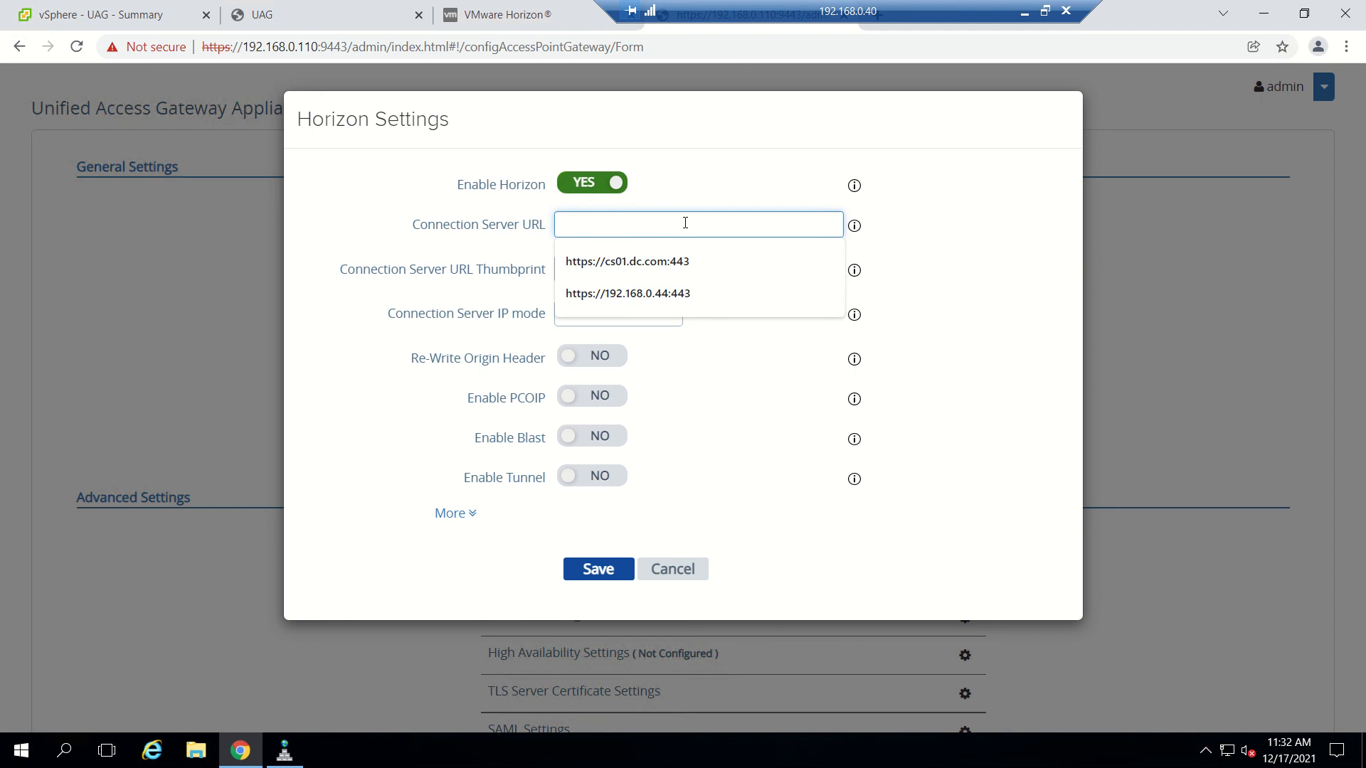
click(688, 293)
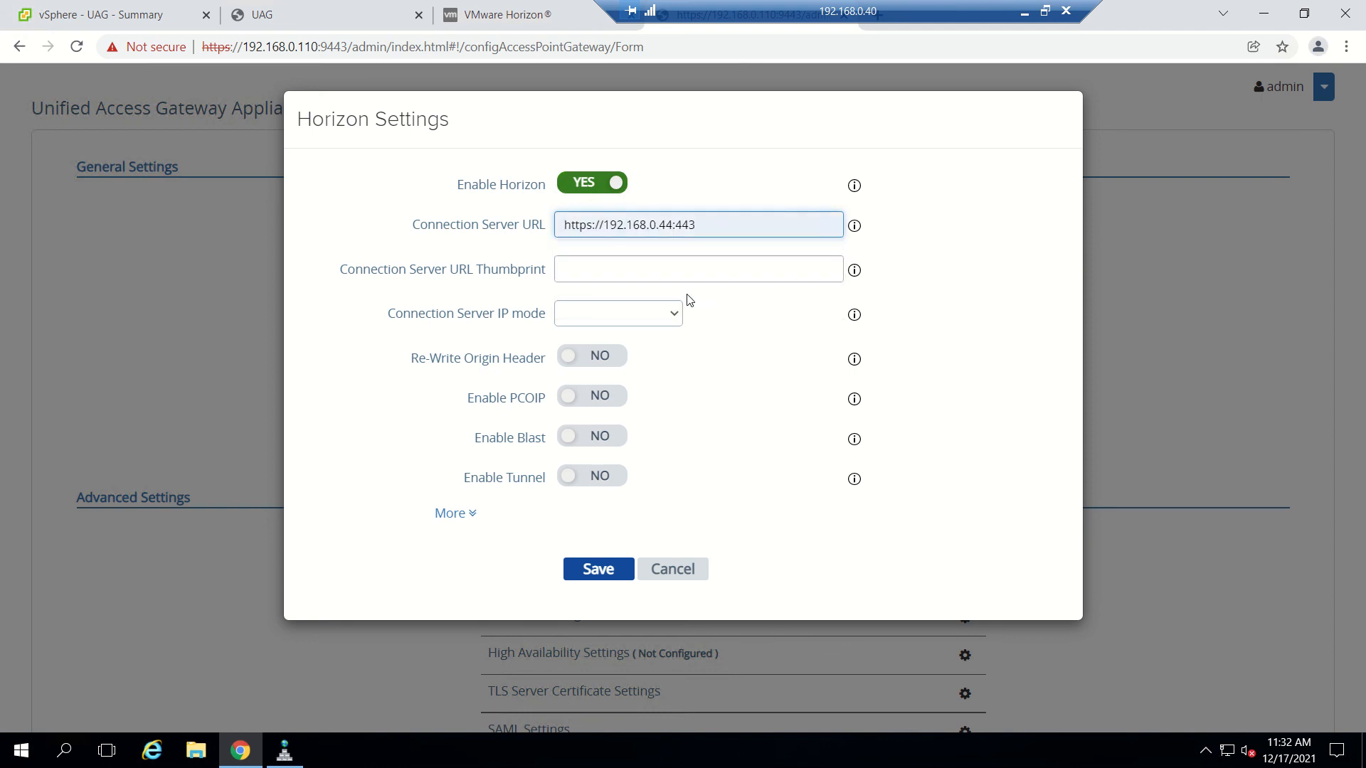
mouse_move(854, 231)
mouse_move(856, 276)
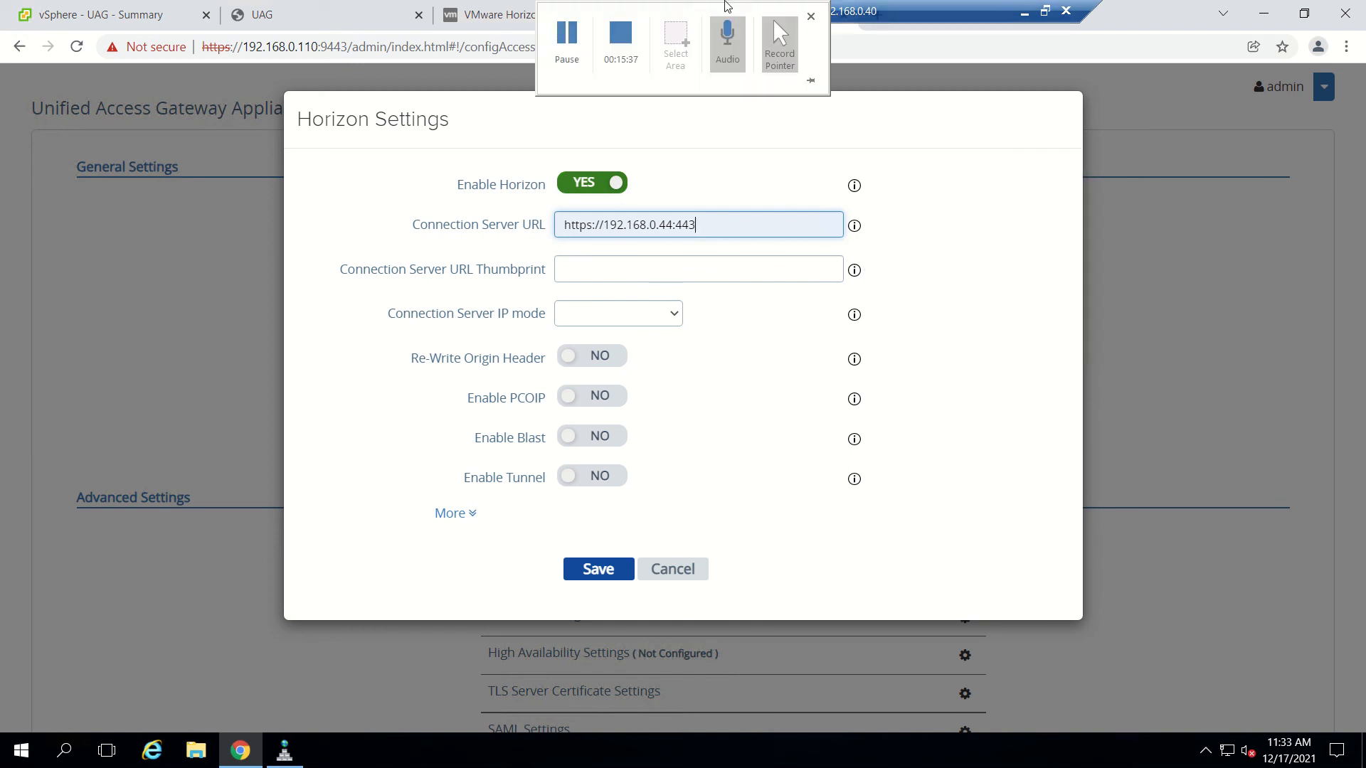
drag(875, 13, 408, 6)
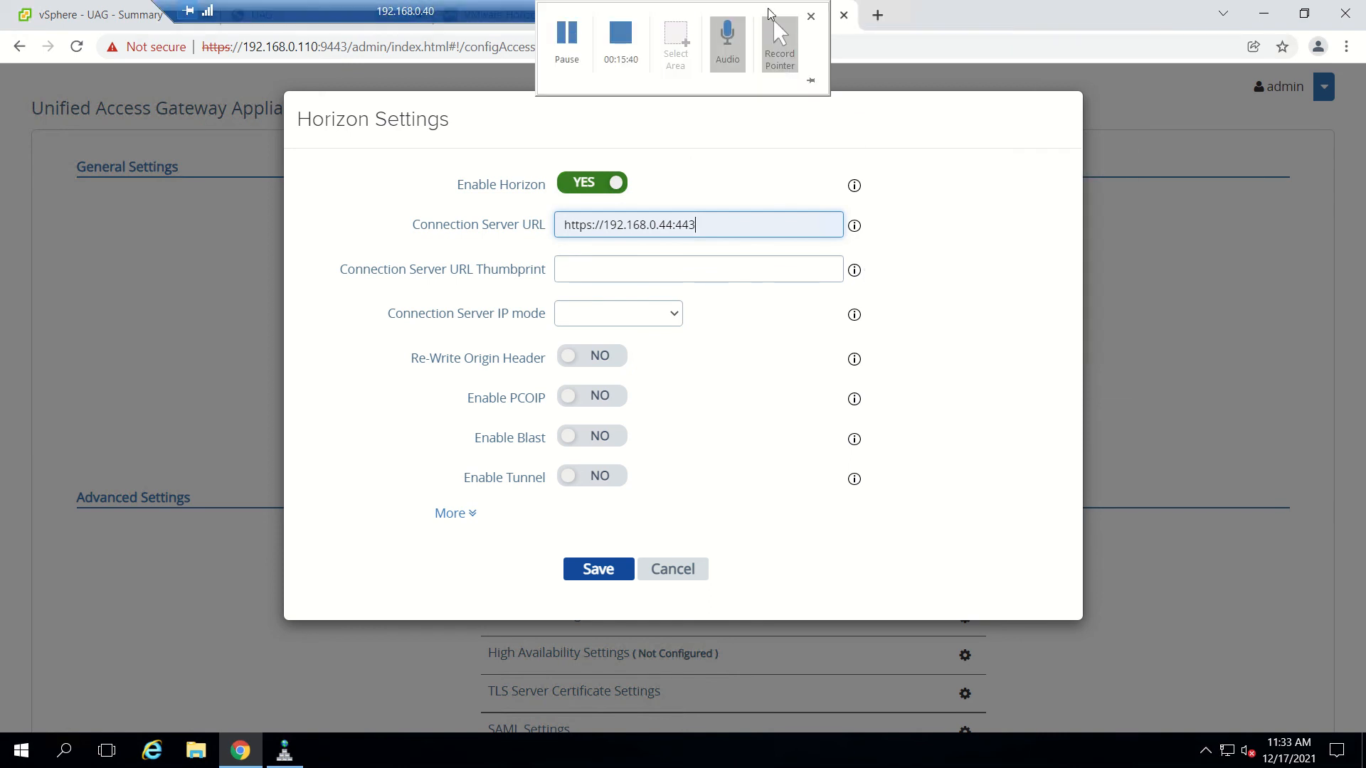
Load the cs01.dc.com Horizon page in a new browser tab.
click(876, 15)
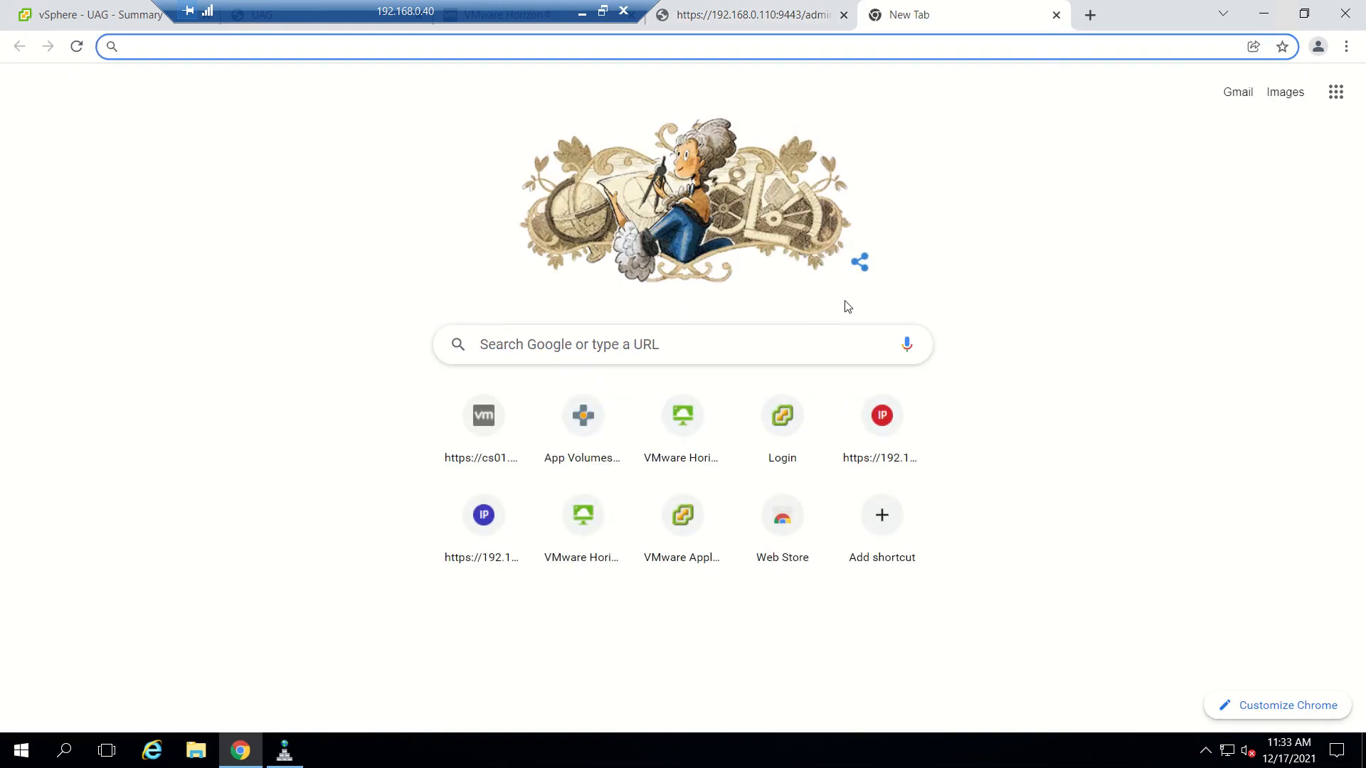
text(cs)
key(Return)
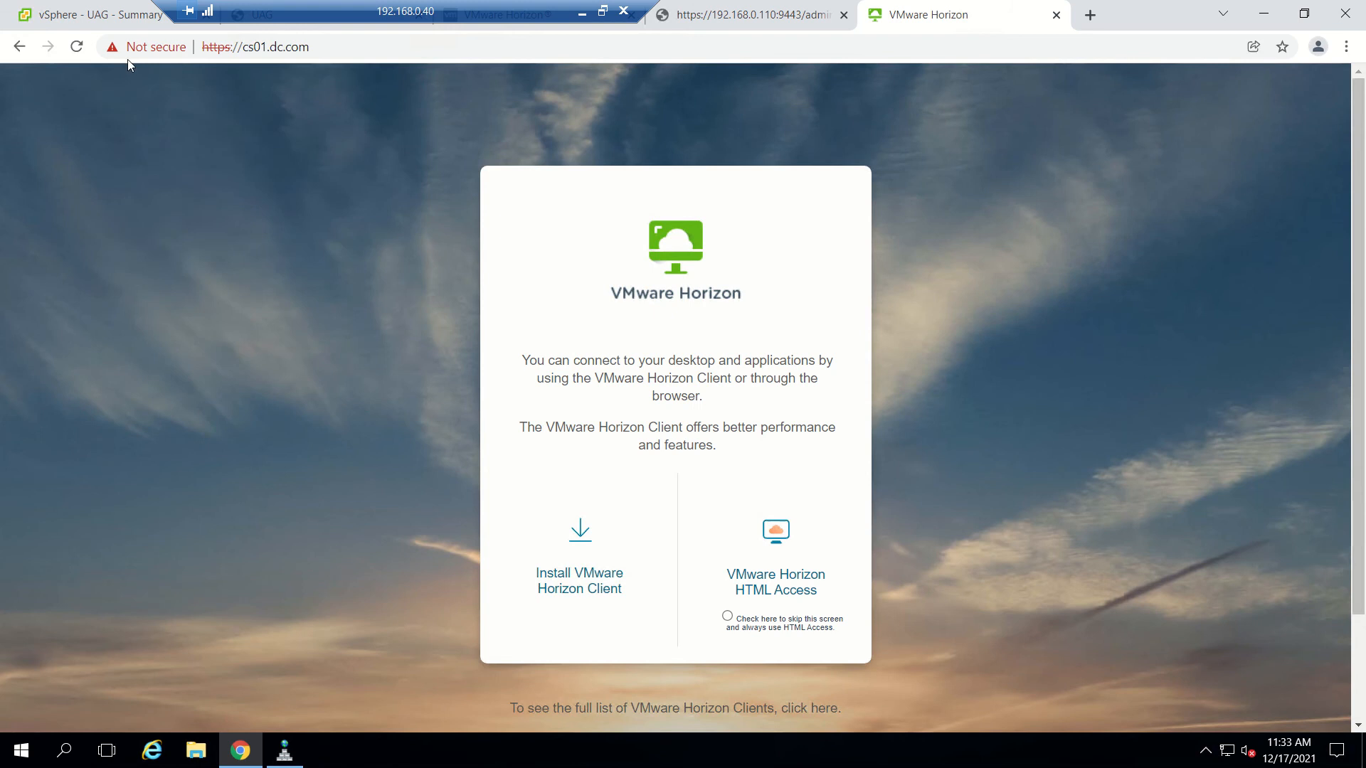
Look up the certificate's sha1 thumbprint under Details, then close the certificate window.
click(131, 49)
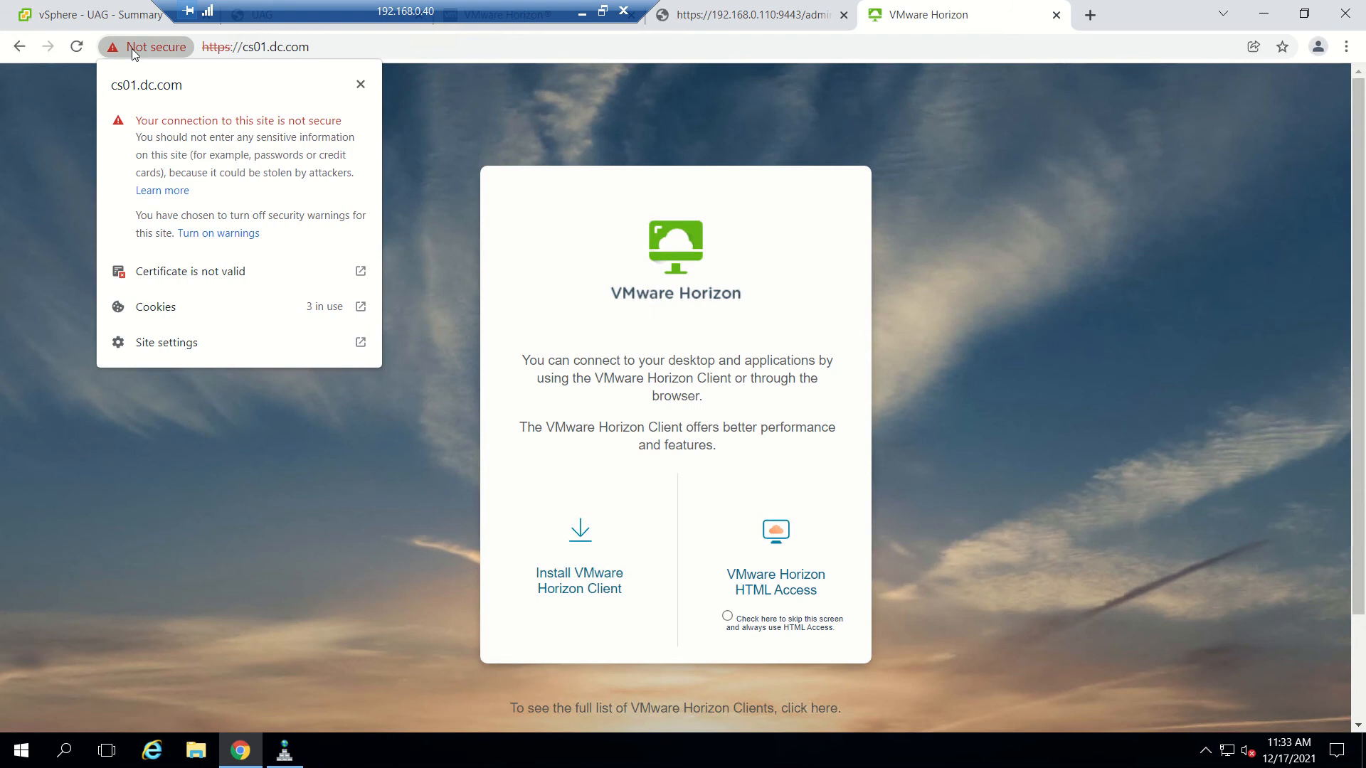
click(181, 282)
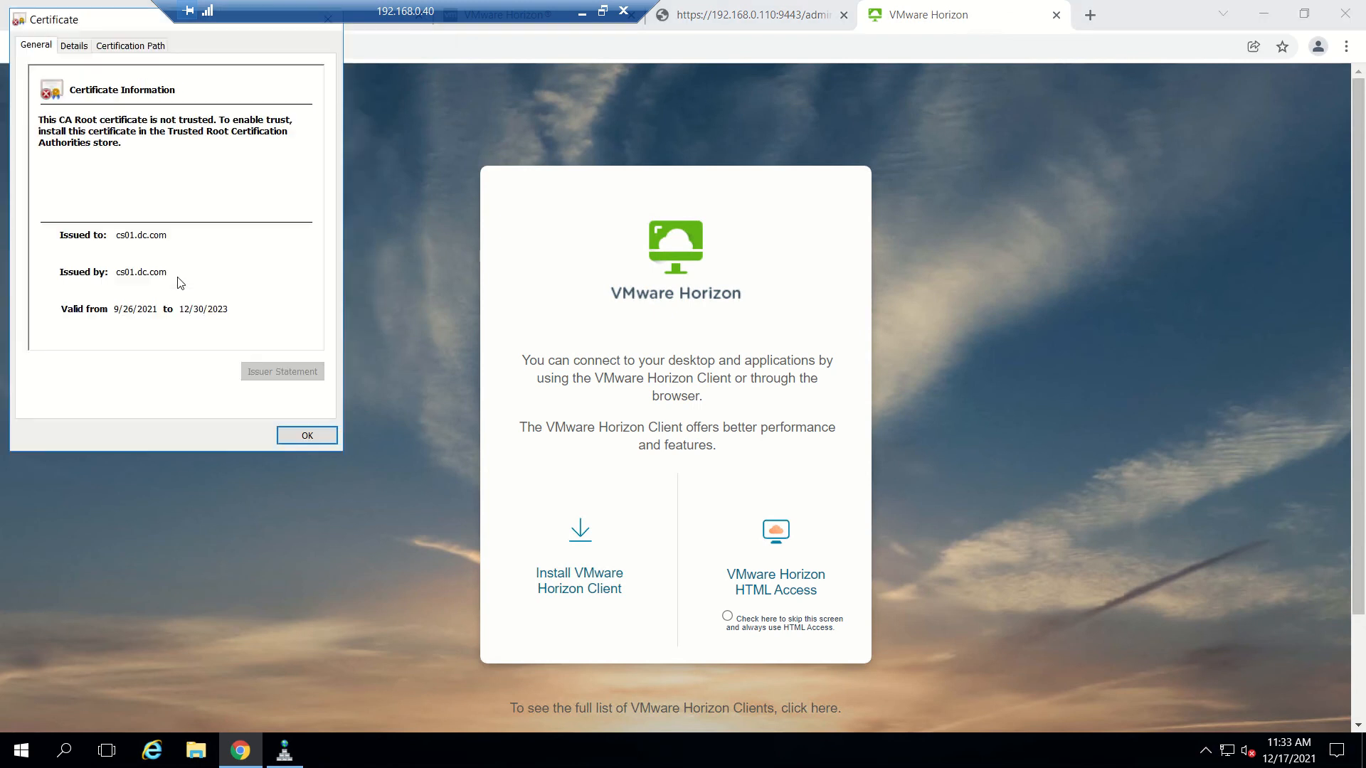
click(74, 46)
drag(321, 143, 289, 219)
click(90, 221)
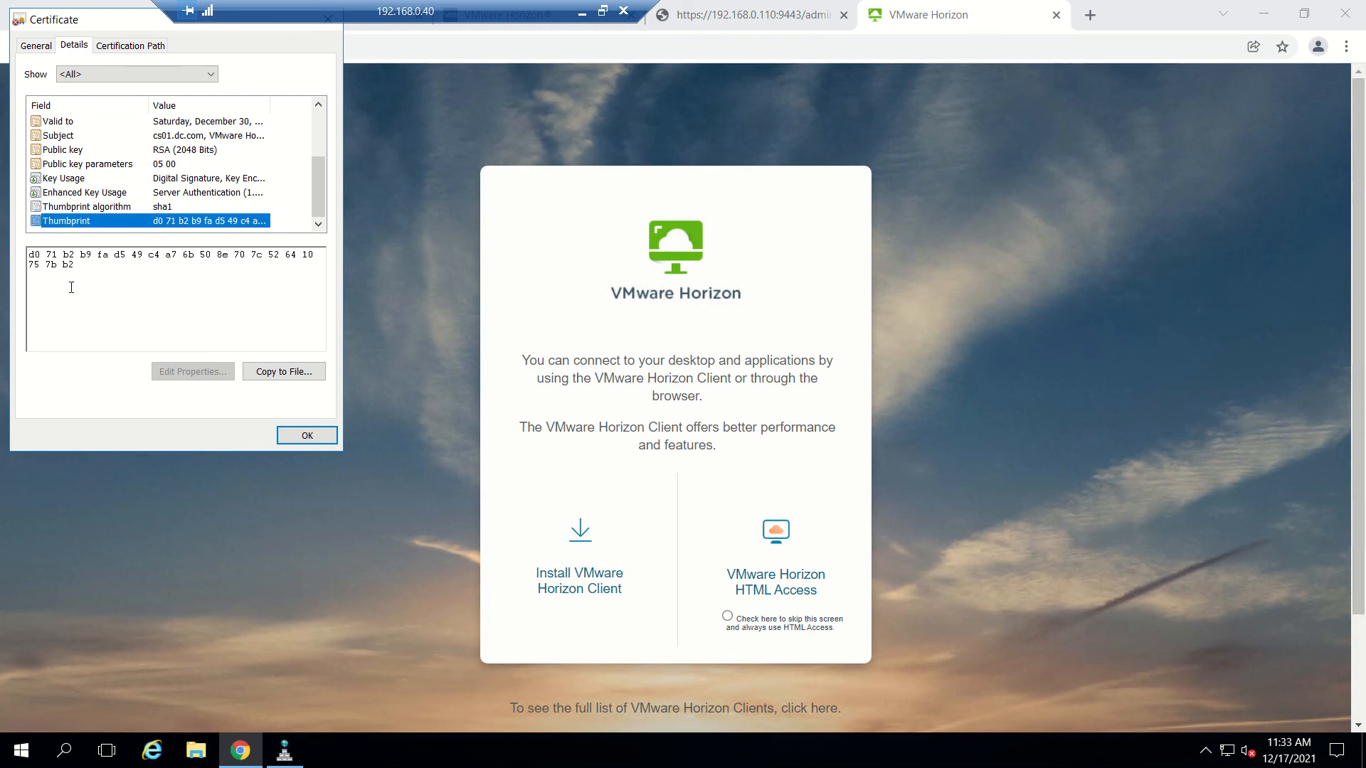
drag(79, 271, 30, 255)
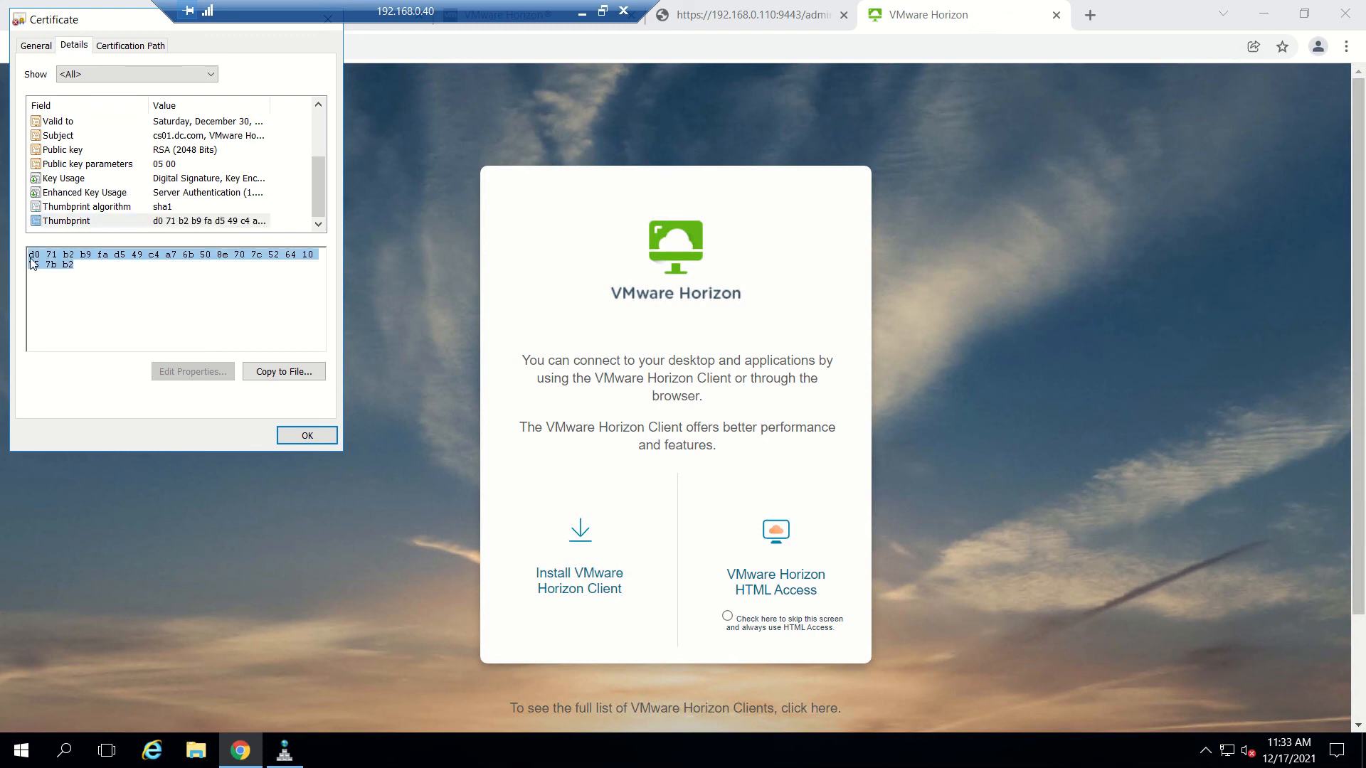
click(29, 257)
click(719, 16)
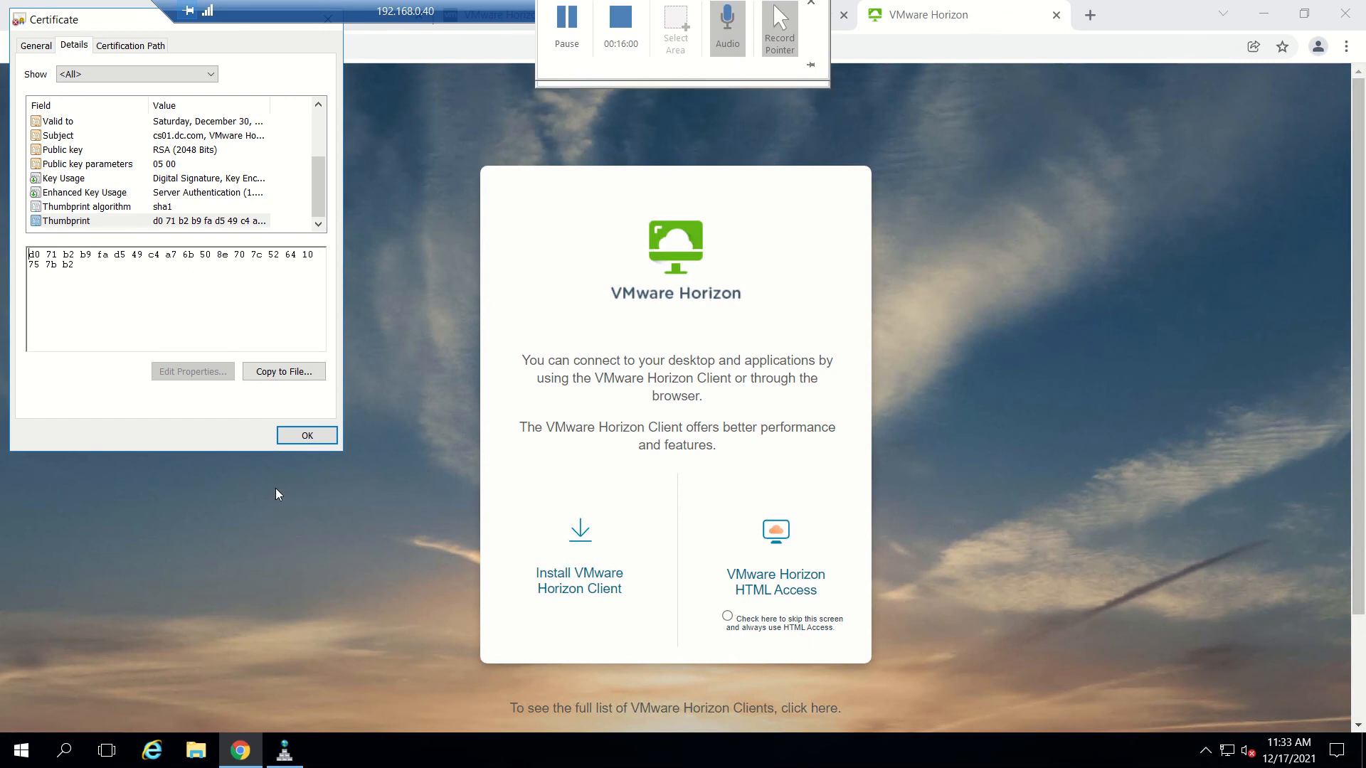
click(307, 436)
Fill the Connection Server URL Thumbprint with the sha1 autofill entry on the UAG tab.
click(722, 27)
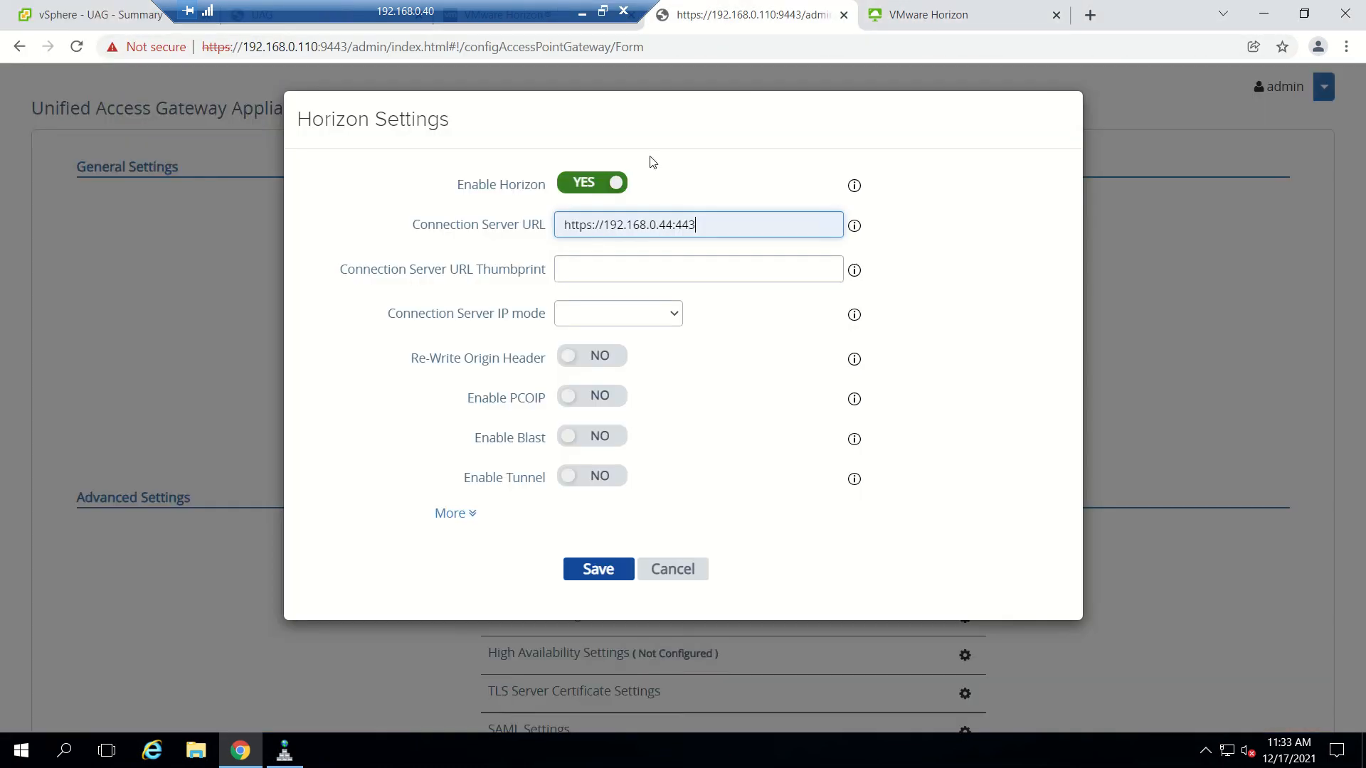
click(600, 269)
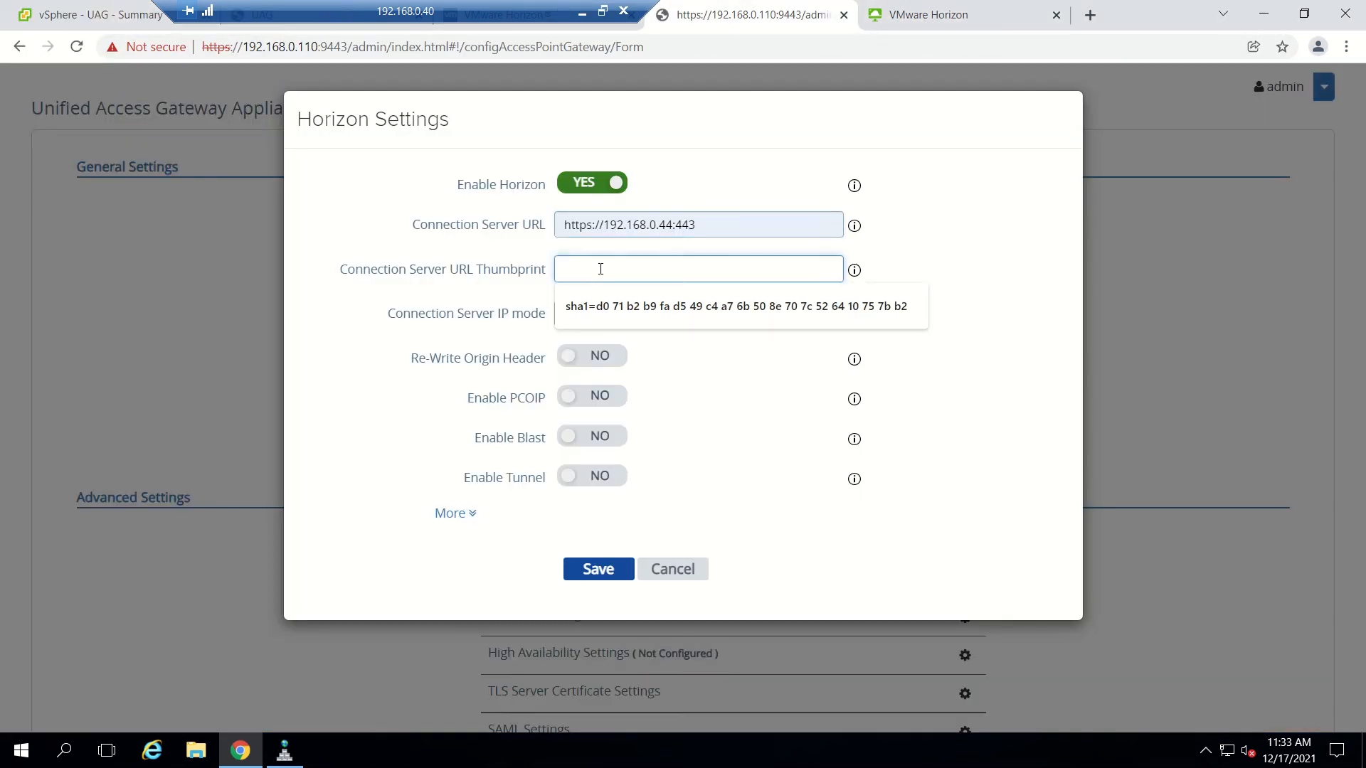
click(598, 307)
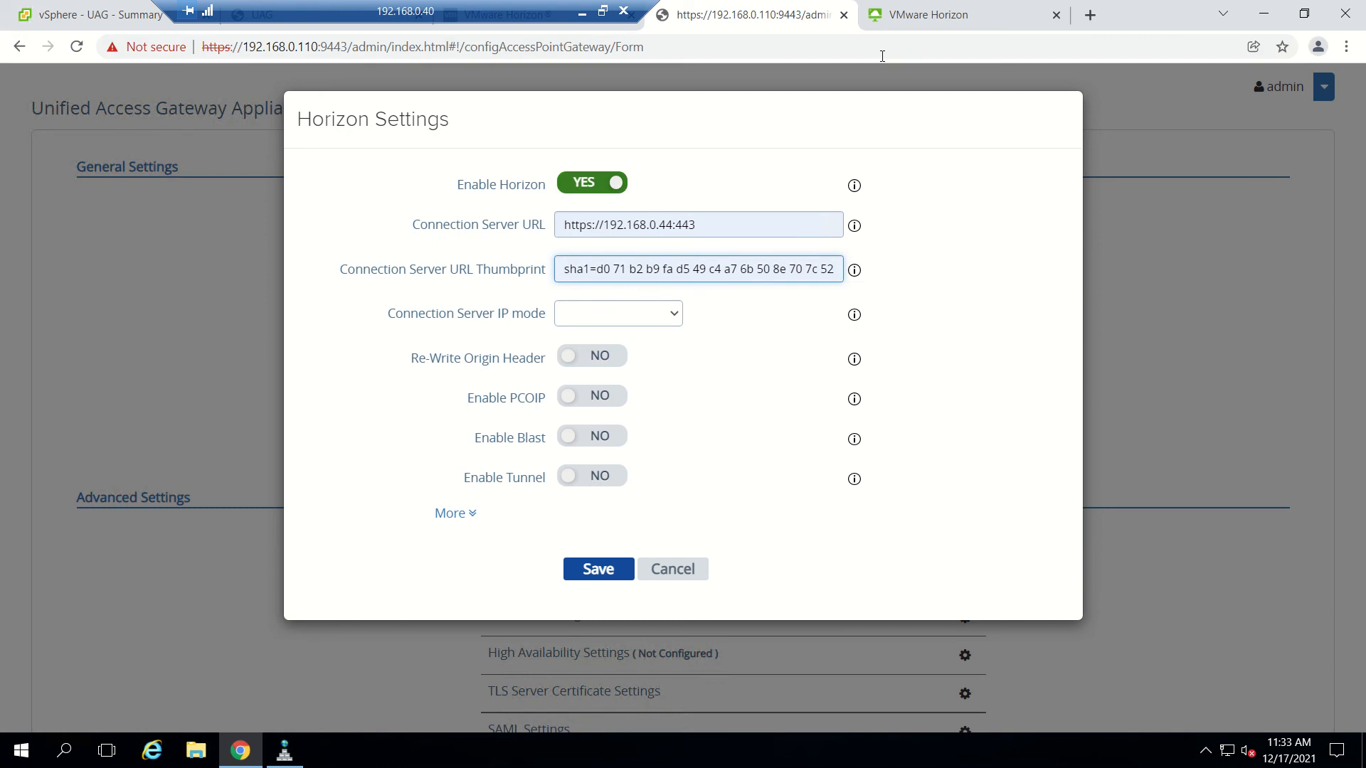
click(614, 573)
Open the Windows Run box and clear the prefilled cmd.
right_click(31, 751)
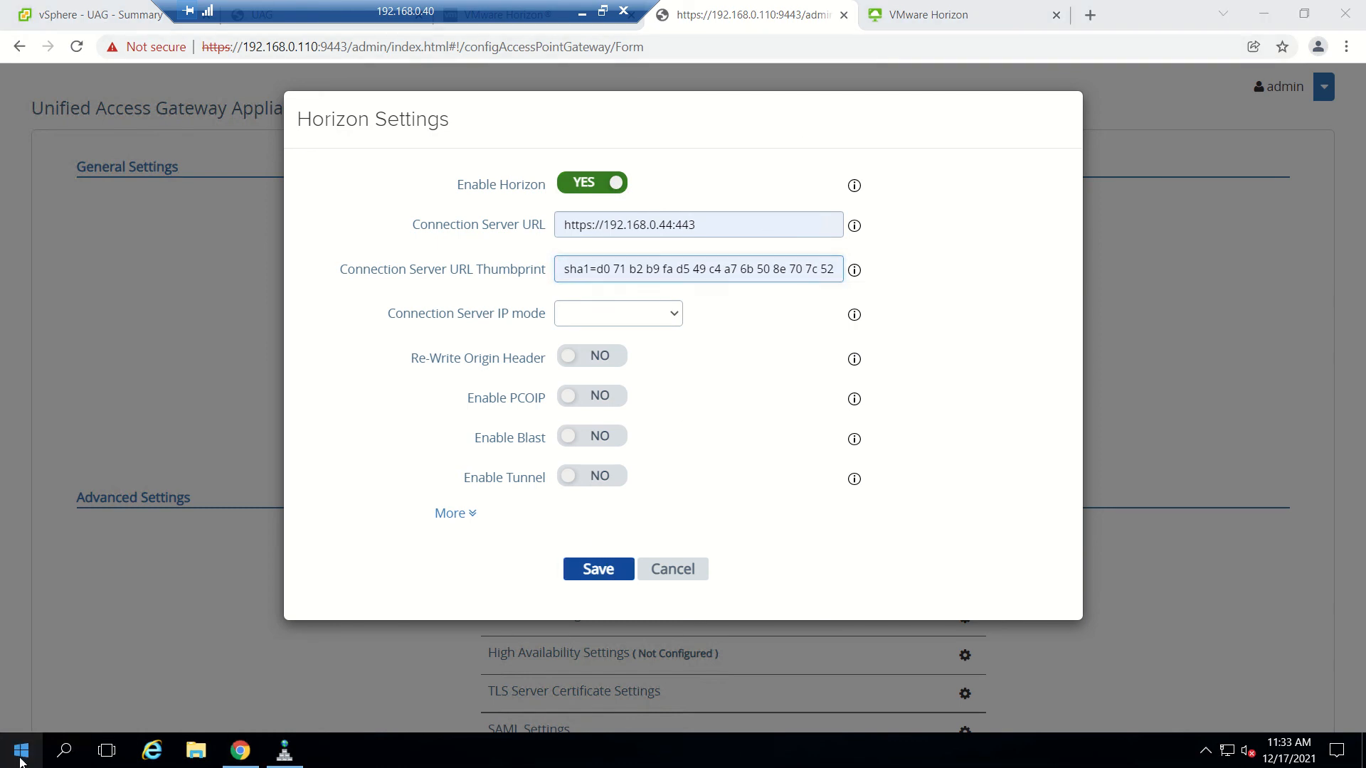
click(83, 672)
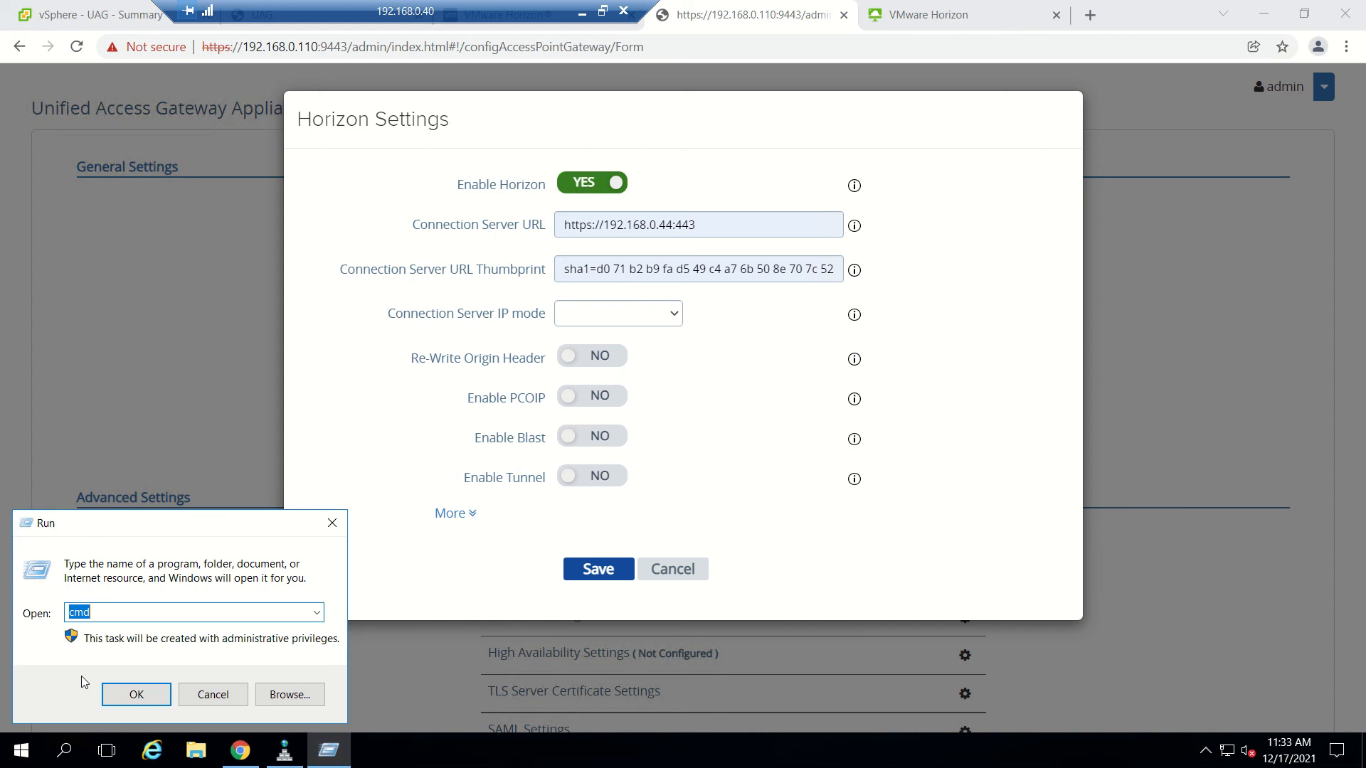
key(BackSpace)
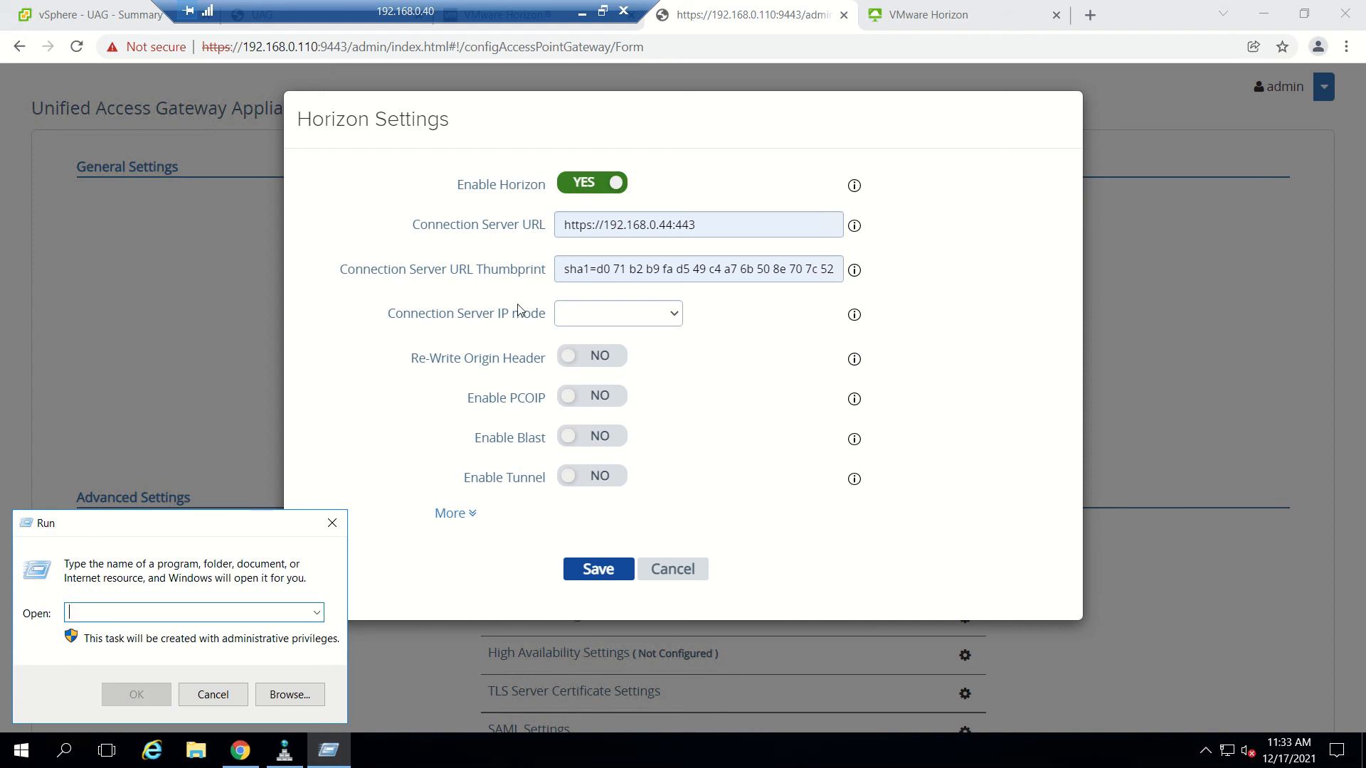
drag(416, 3, 76, 2)
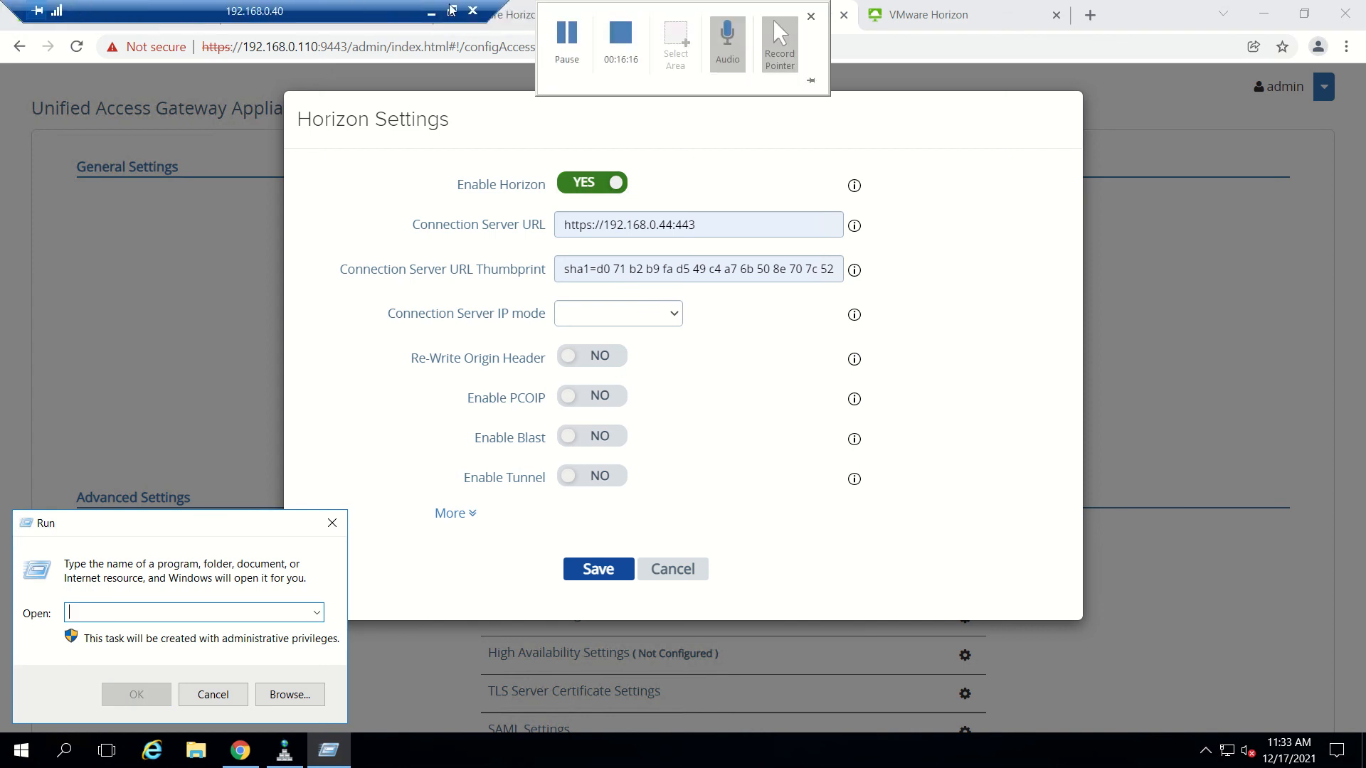
Recheck the cs01.dc.com certificate thumbprint, close it, and return to the 192.168.0.110:9443 tab.
click(514, 20)
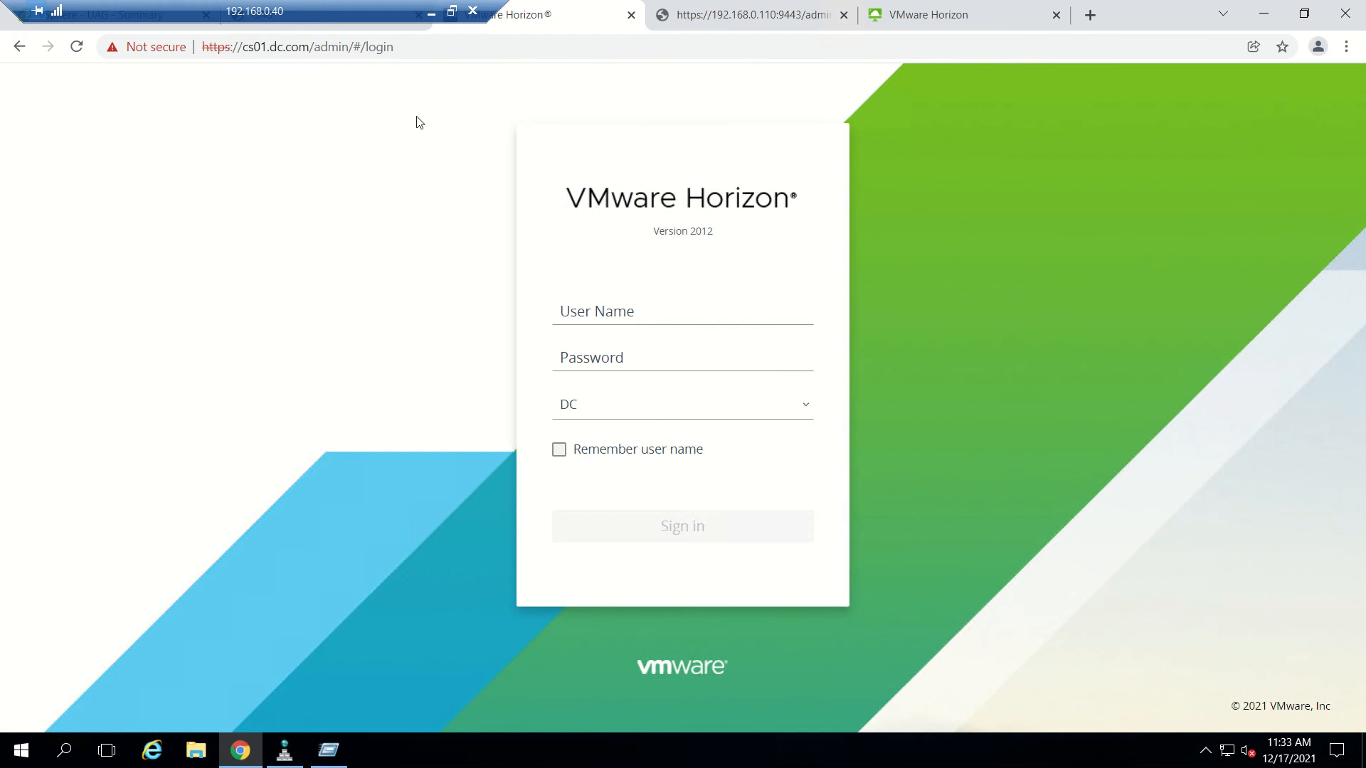
click(153, 47)
click(227, 273)
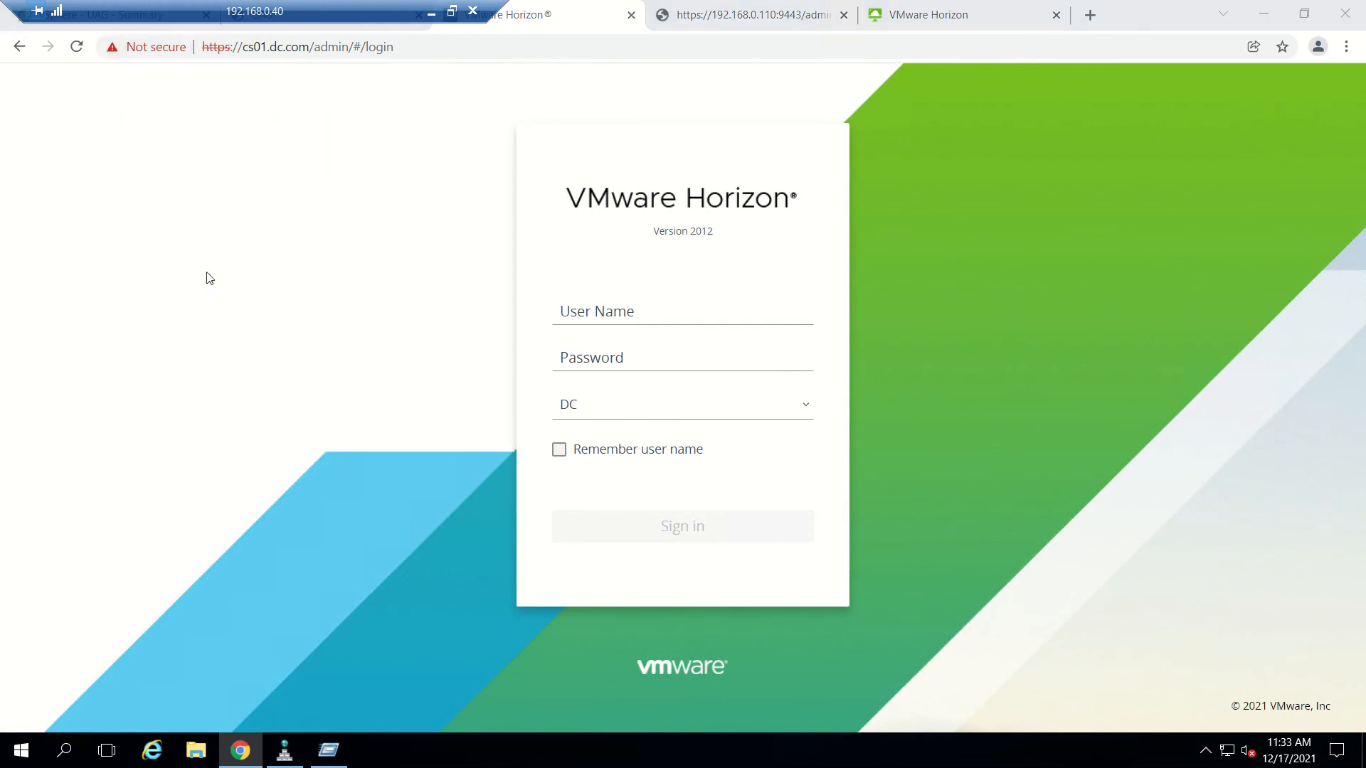
click(74, 46)
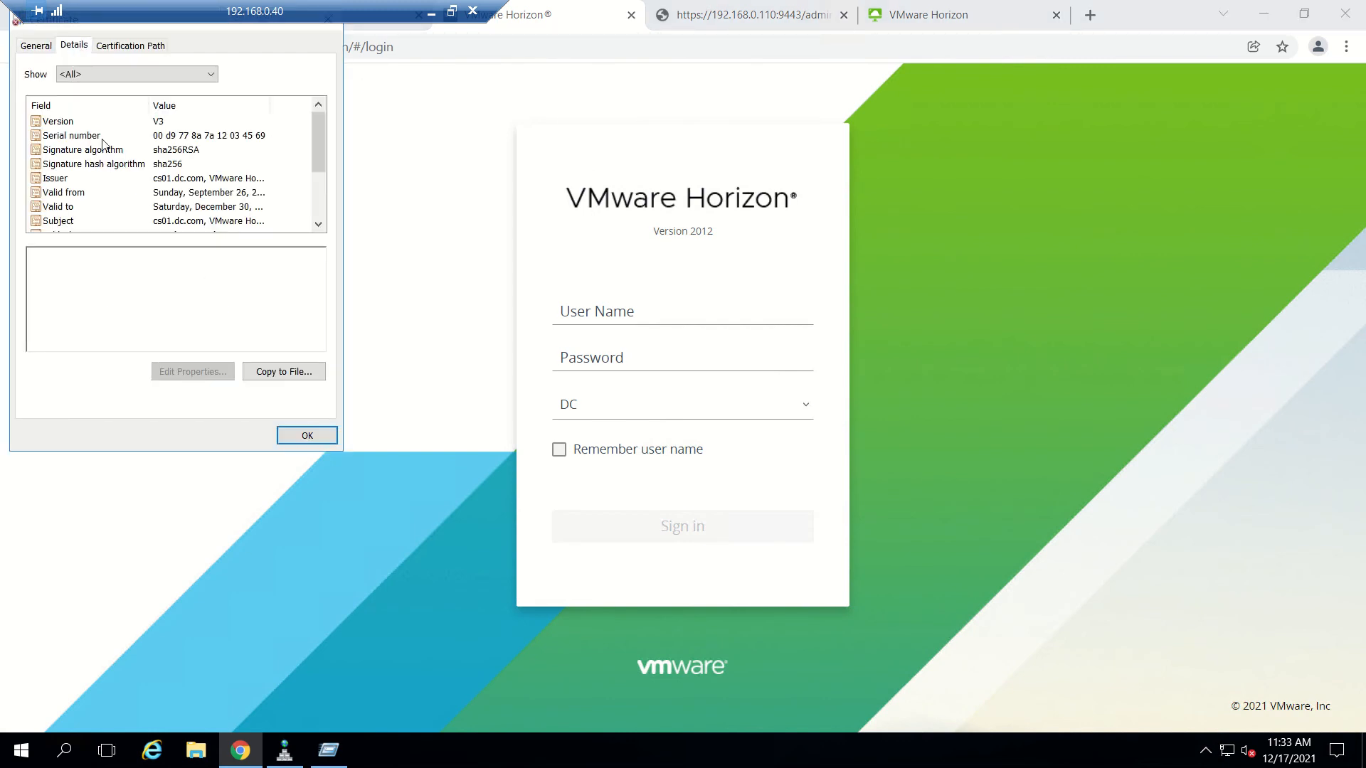
click(119, 178)
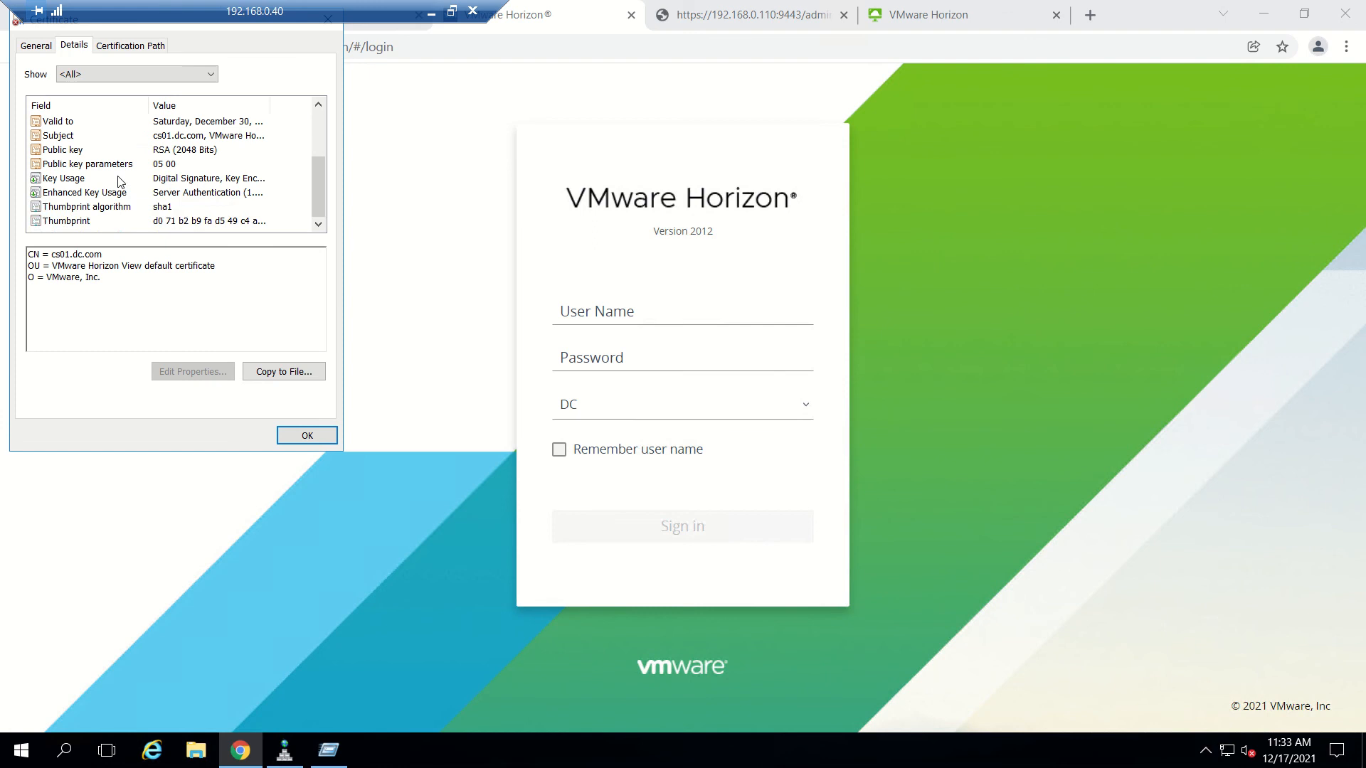
scroll(69, 226, down, 2)
scroll(69, 226, down, 1)
click(71, 222)
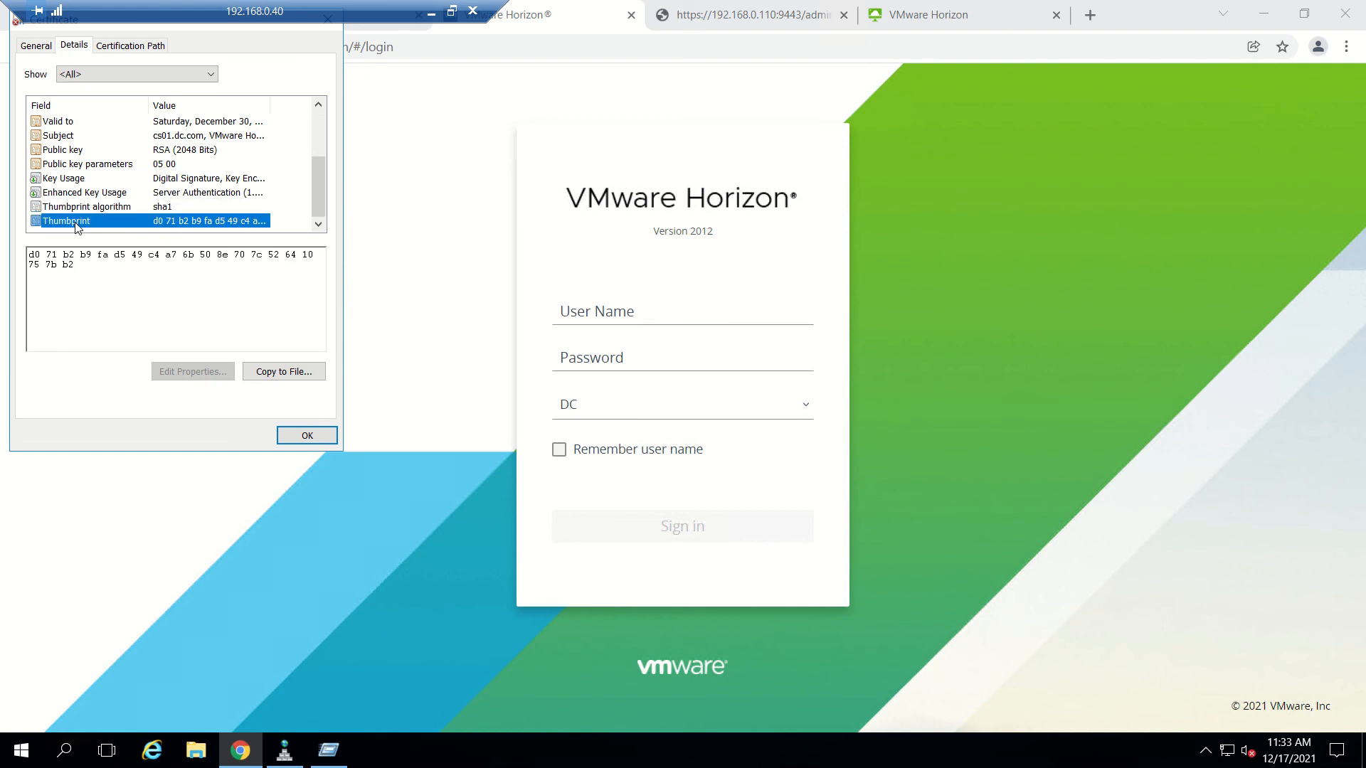
click(778, 3)
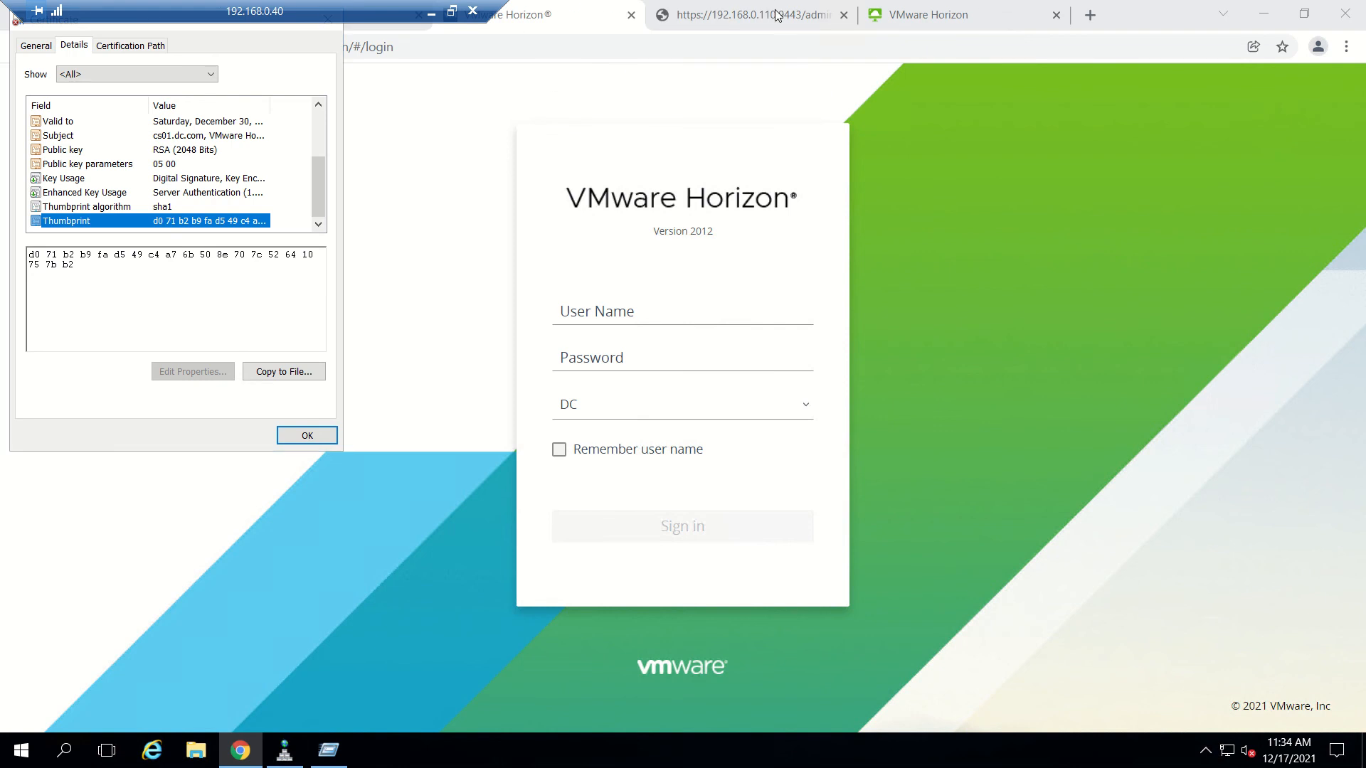
click(307, 436)
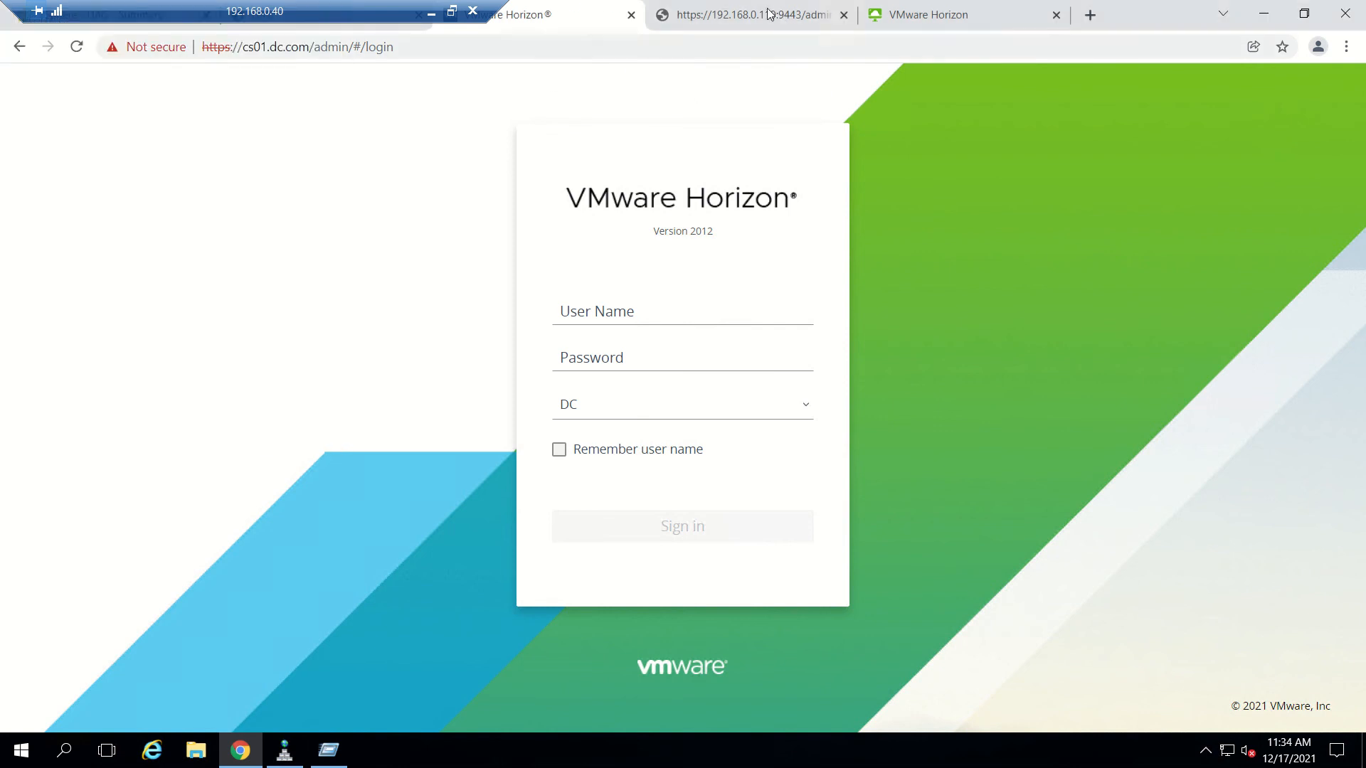
click(808, 21)
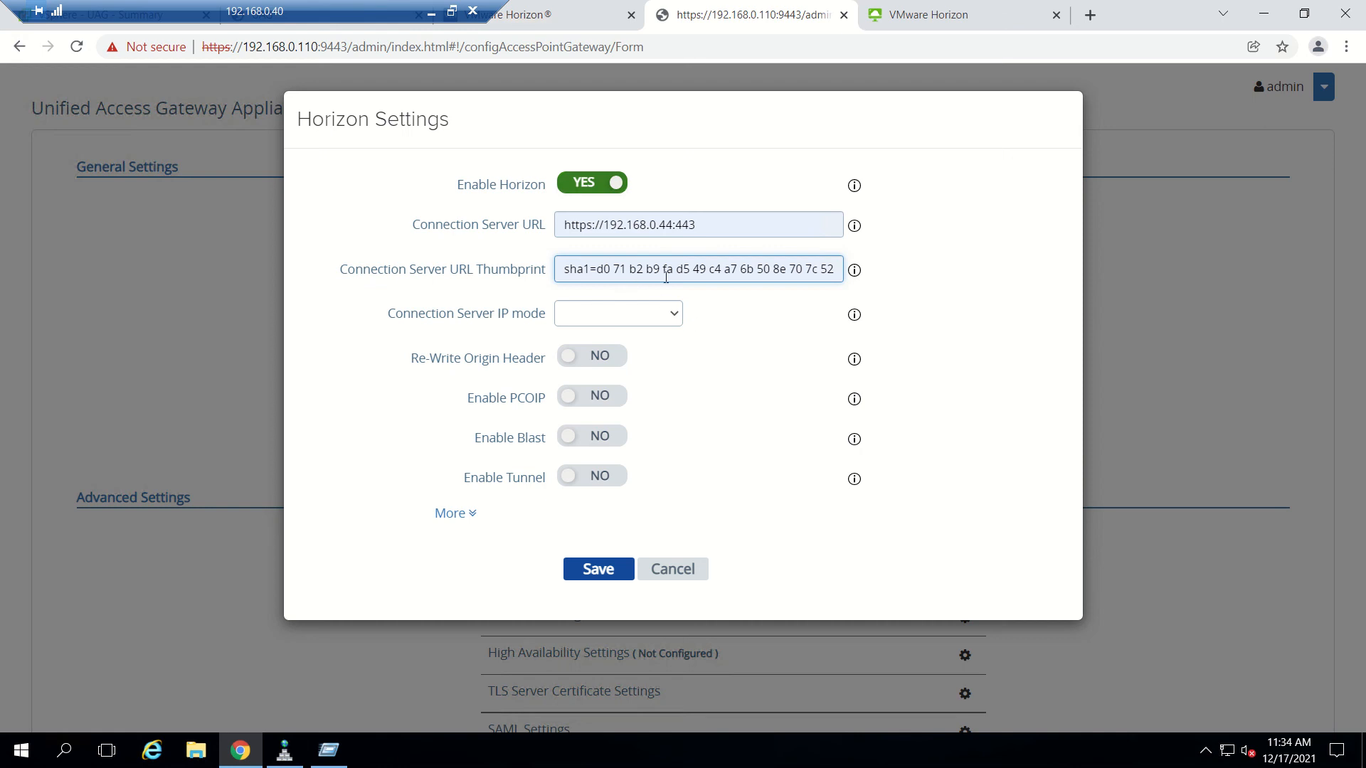
Set Connection Server IP mode to IPv4, then bring up the PowerPoint reference slide.
click(677, 320)
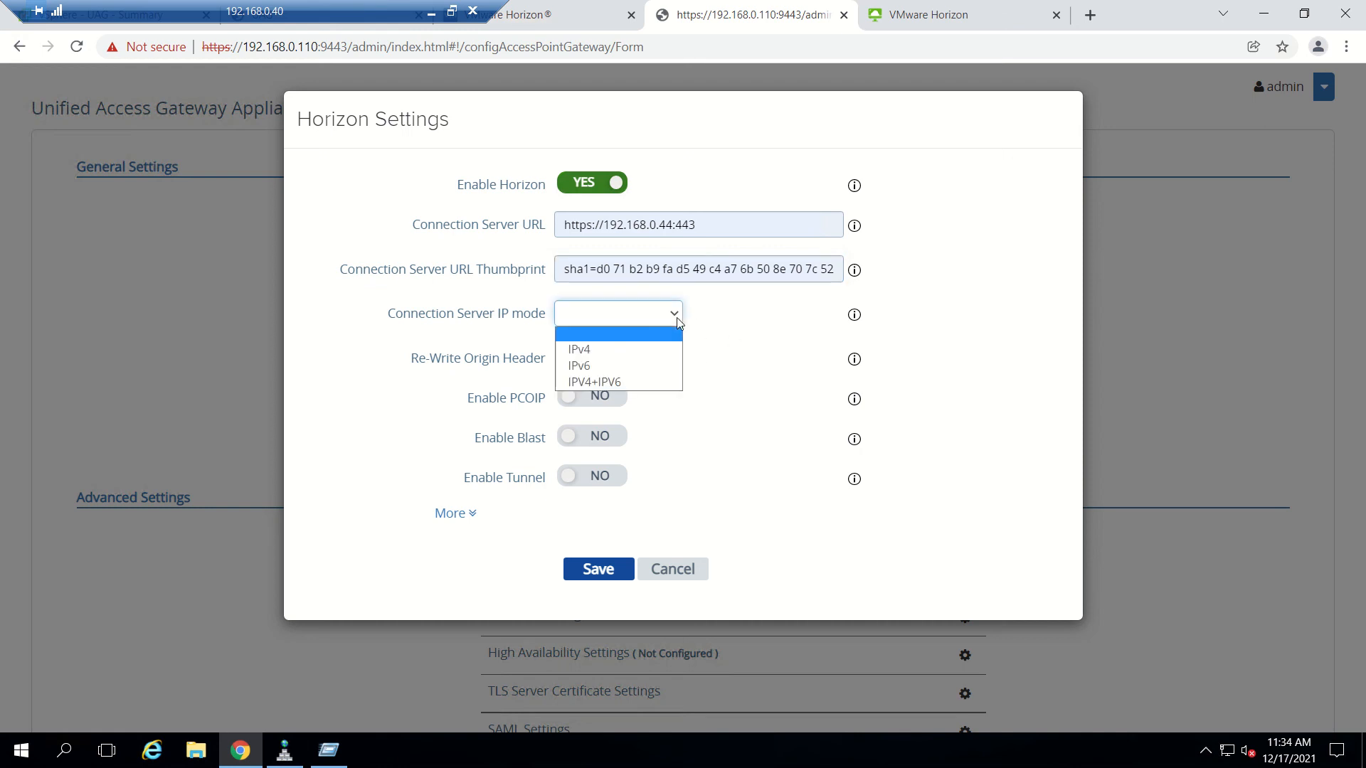
click(654, 350)
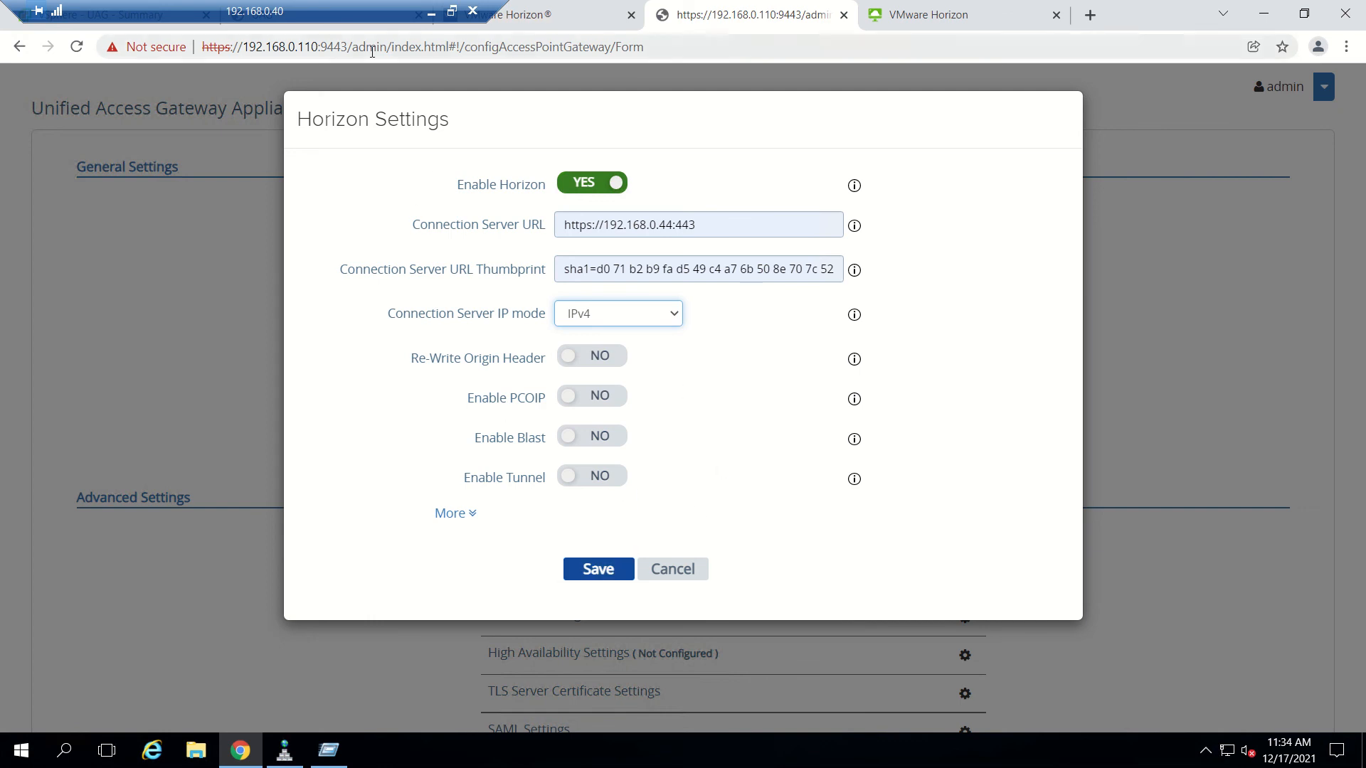
click(433, 11)
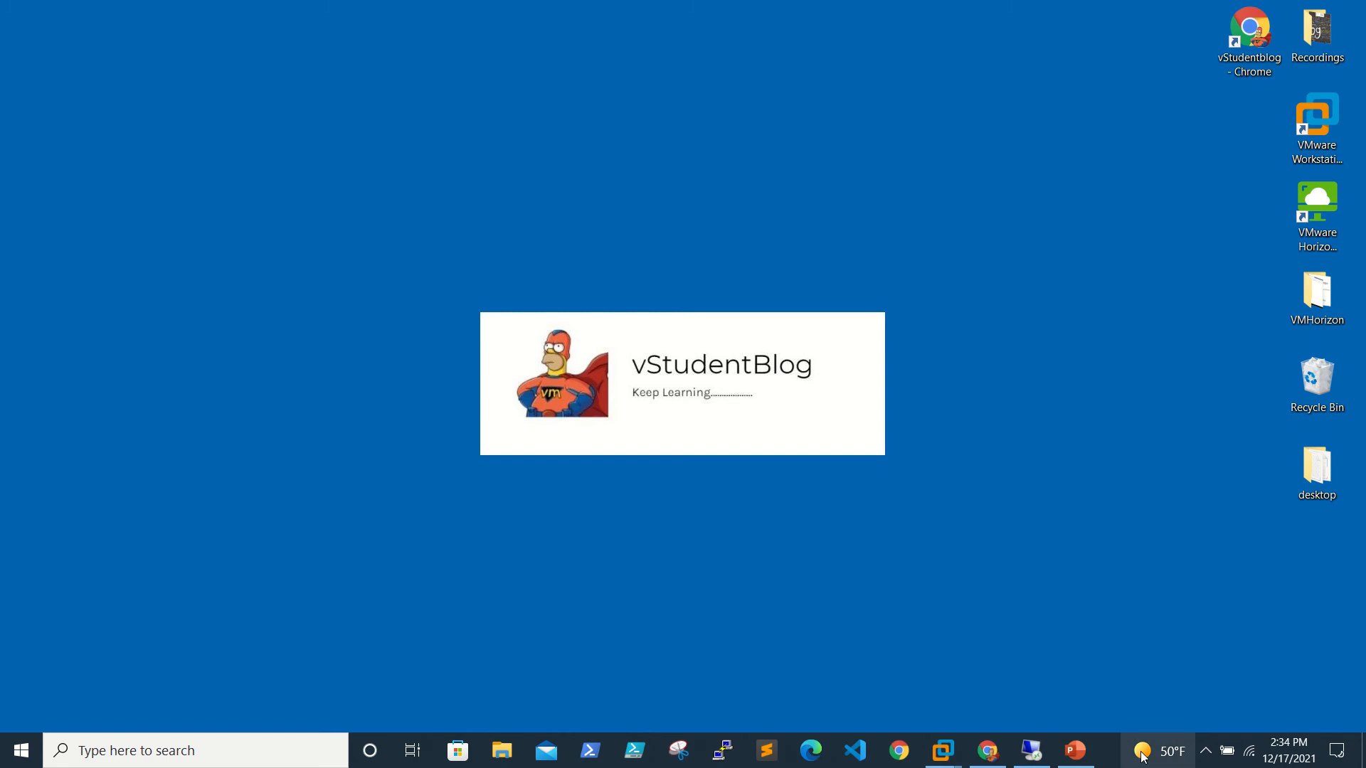
click(1065, 761)
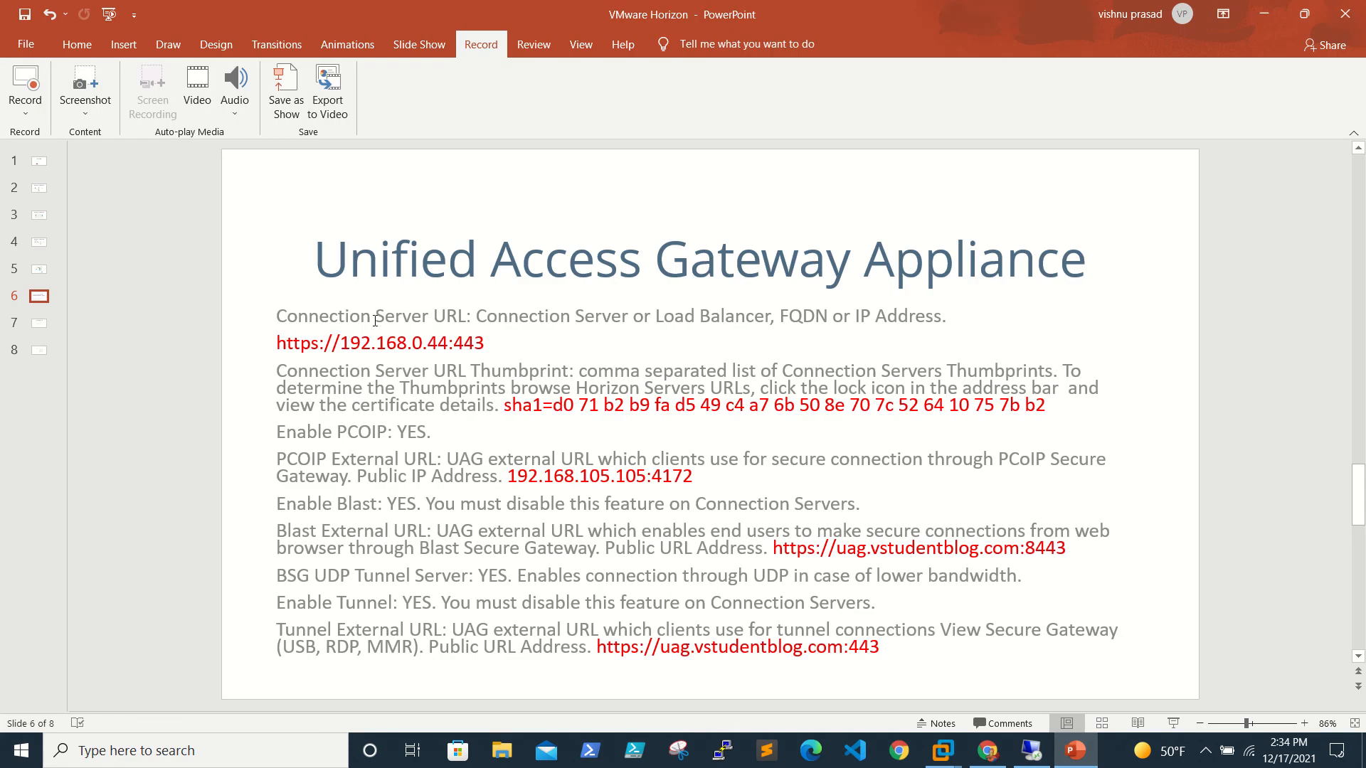
Review slide 6's Connection Server URL and PCoIP External URL notes, then return to the remote session.
drag(518, 346, 274, 313)
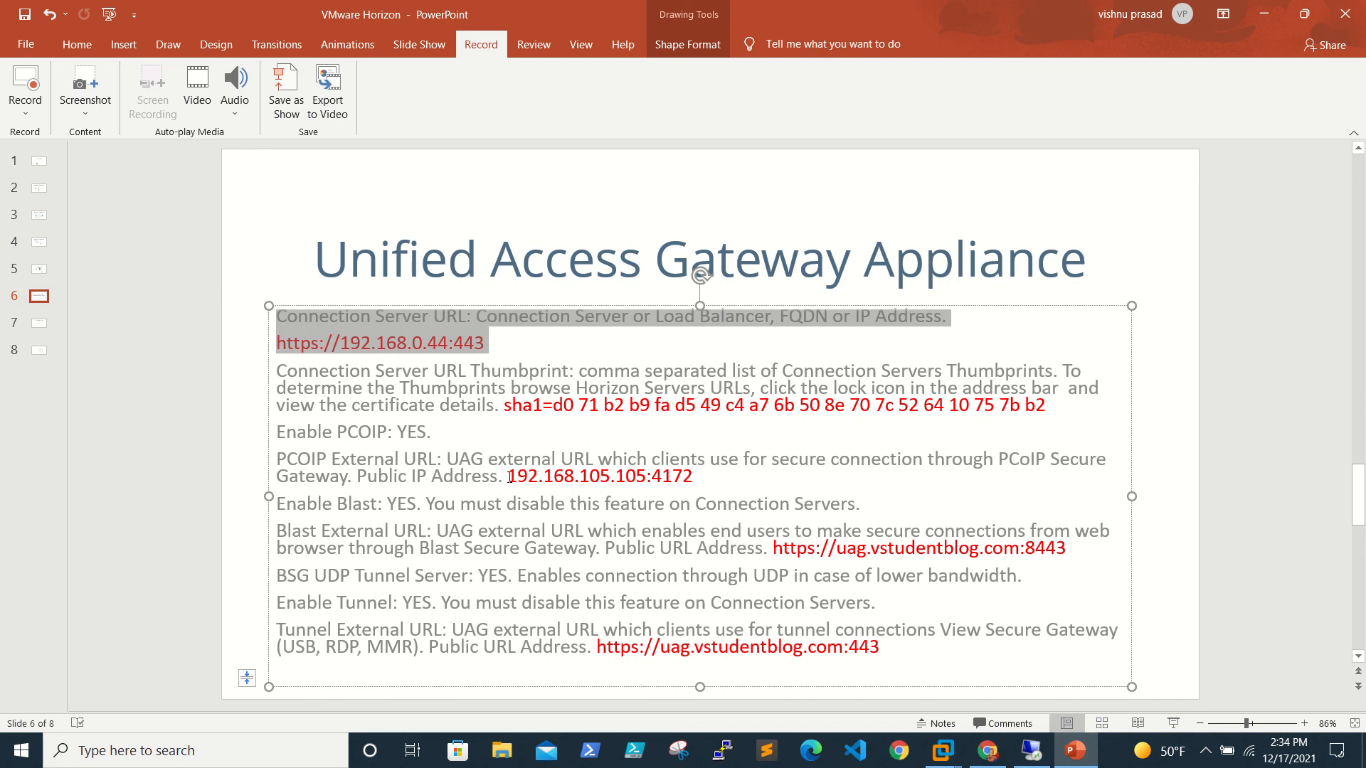
drag(510, 477, 706, 459)
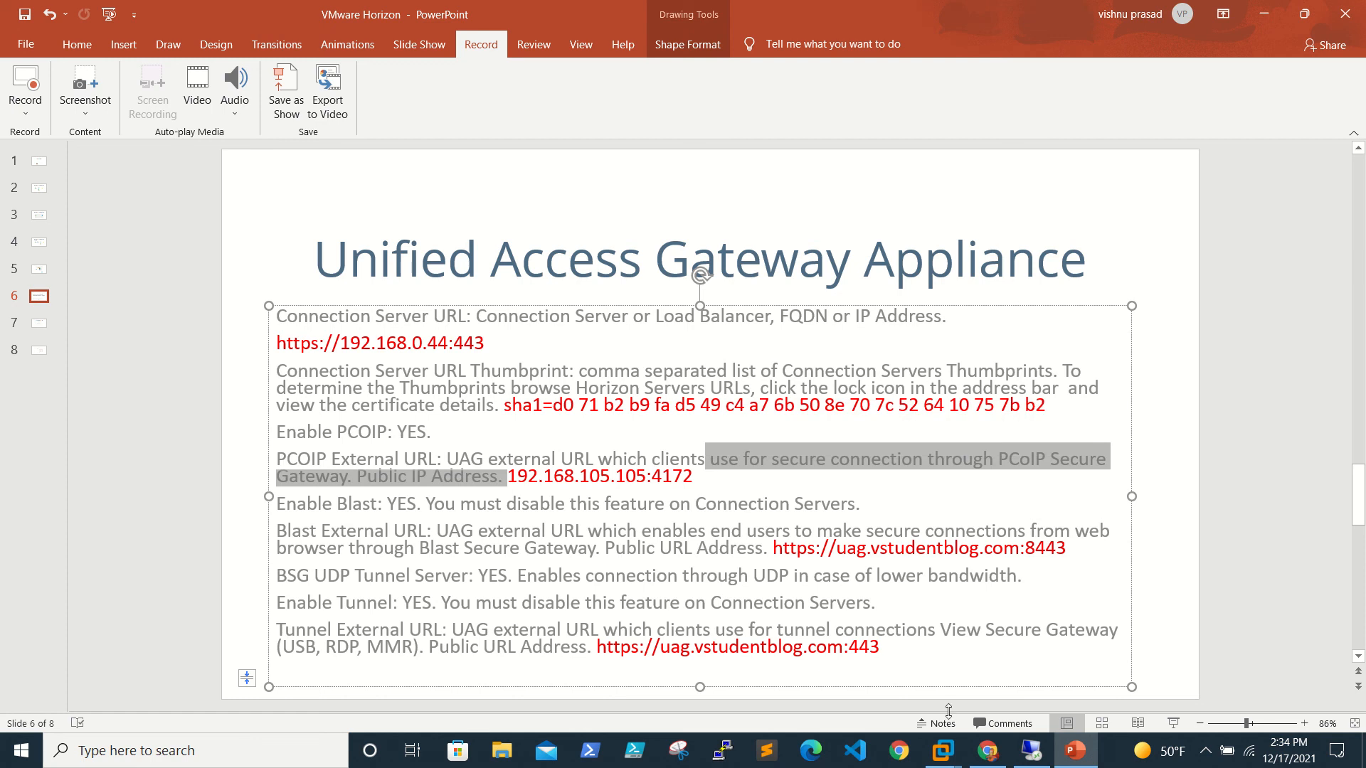
click(1030, 757)
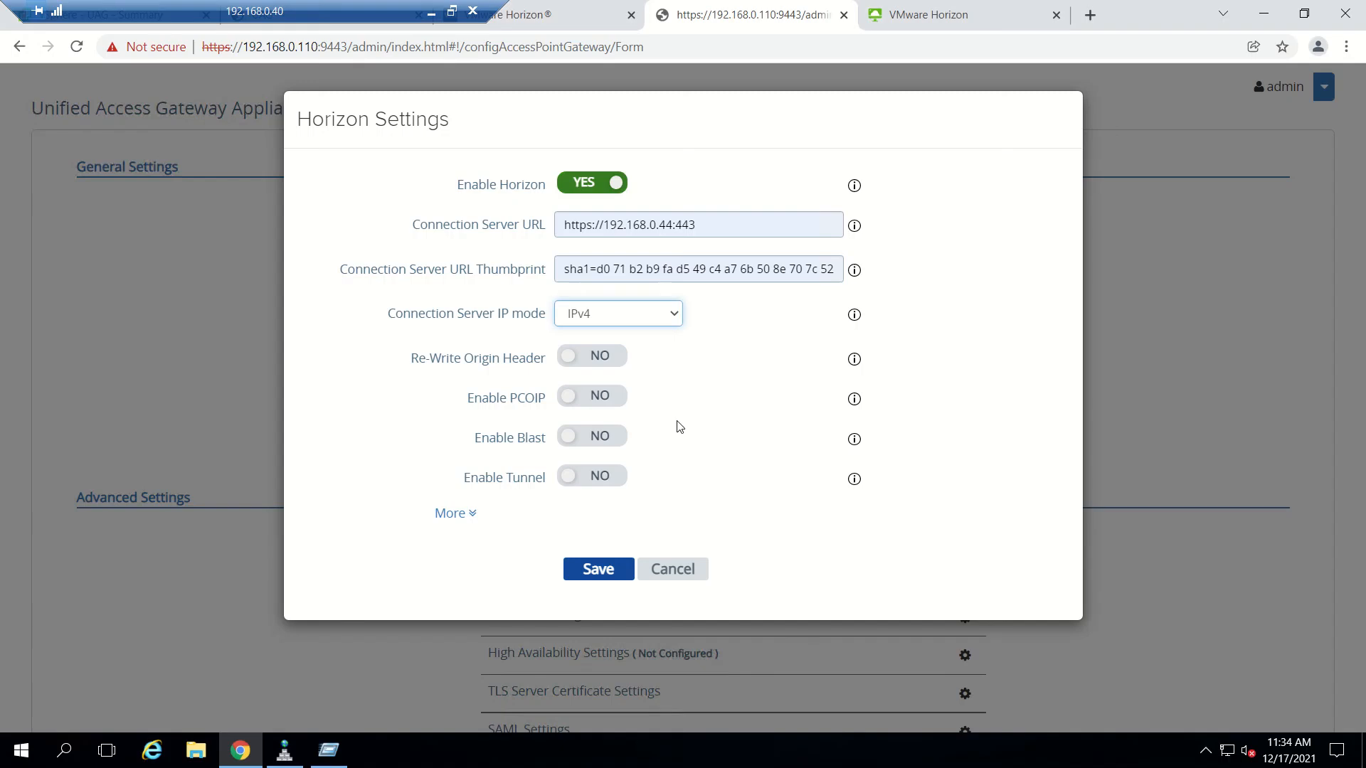
Save the Horizon settings, check the Horizon Destination Server status, then save and refresh again.
click(597, 570)
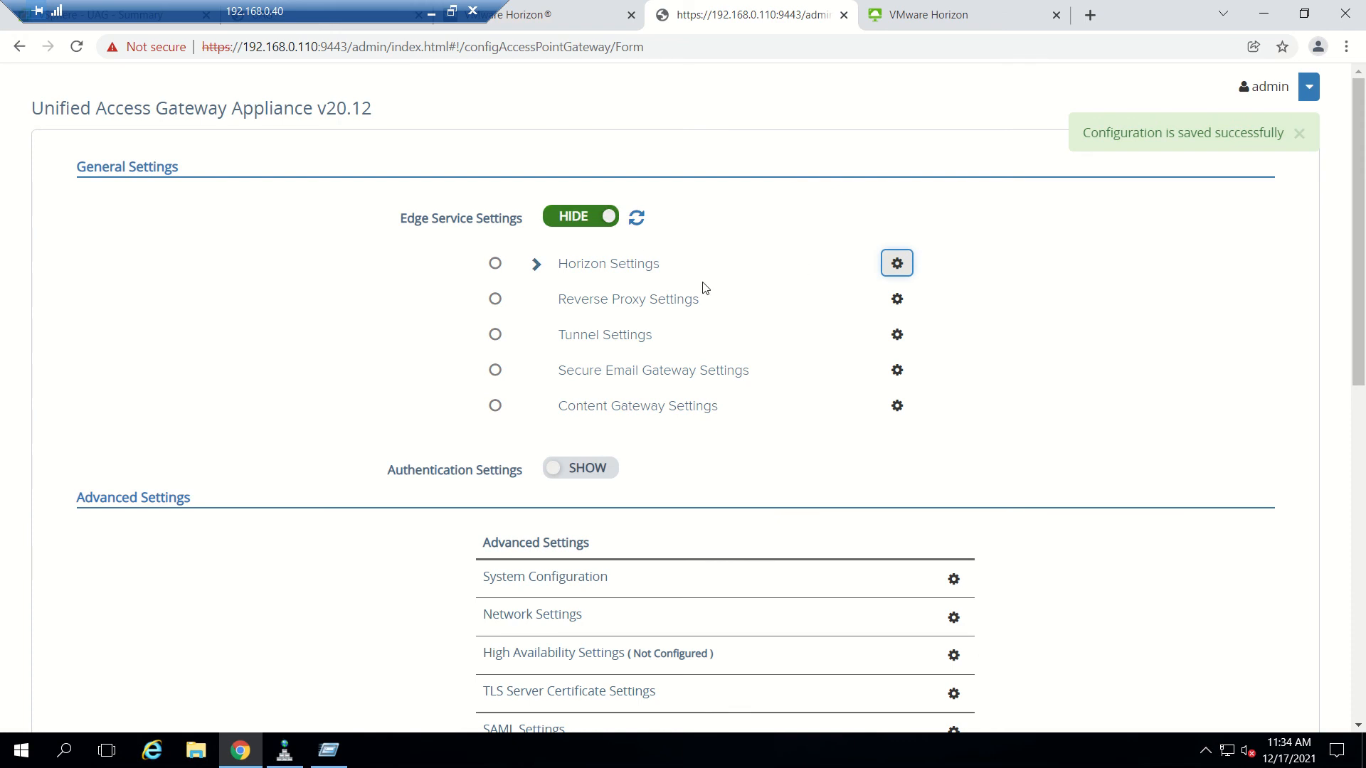
click(636, 224)
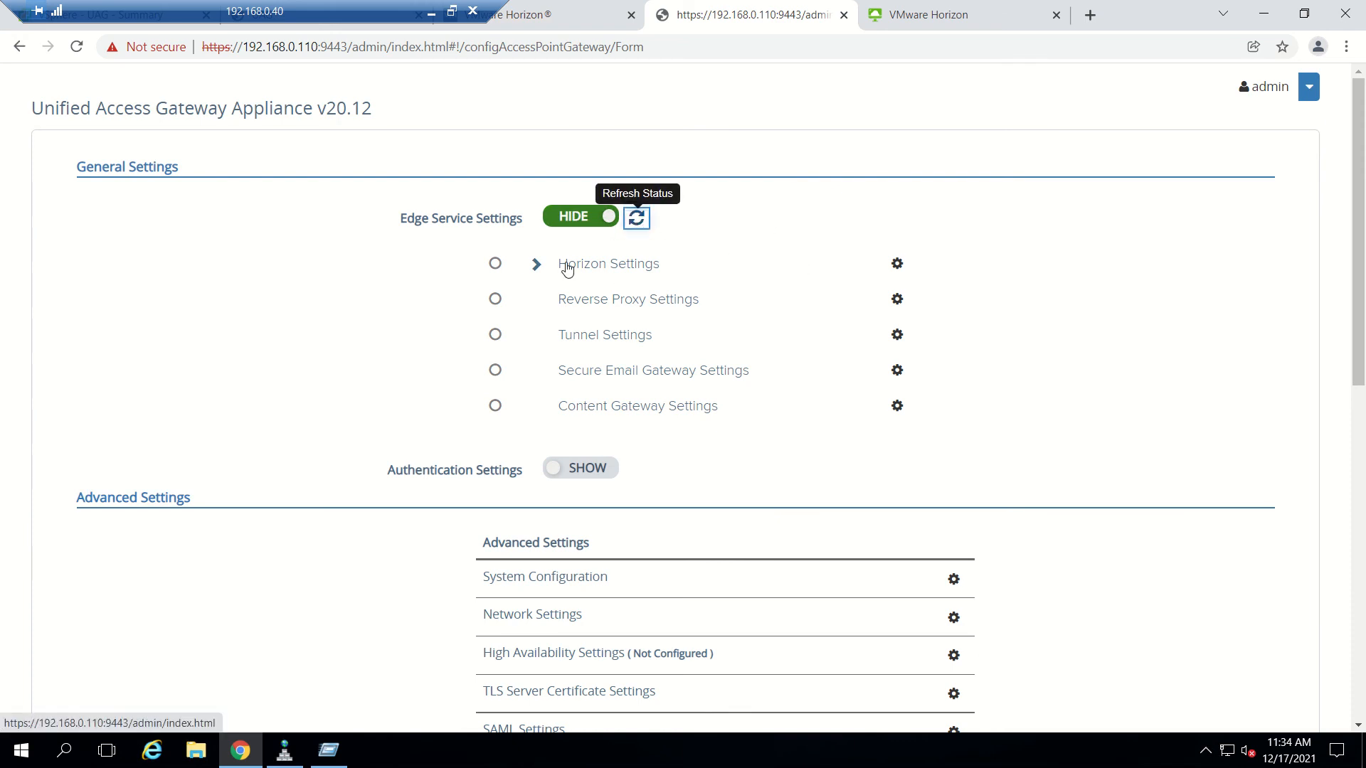
click(539, 265)
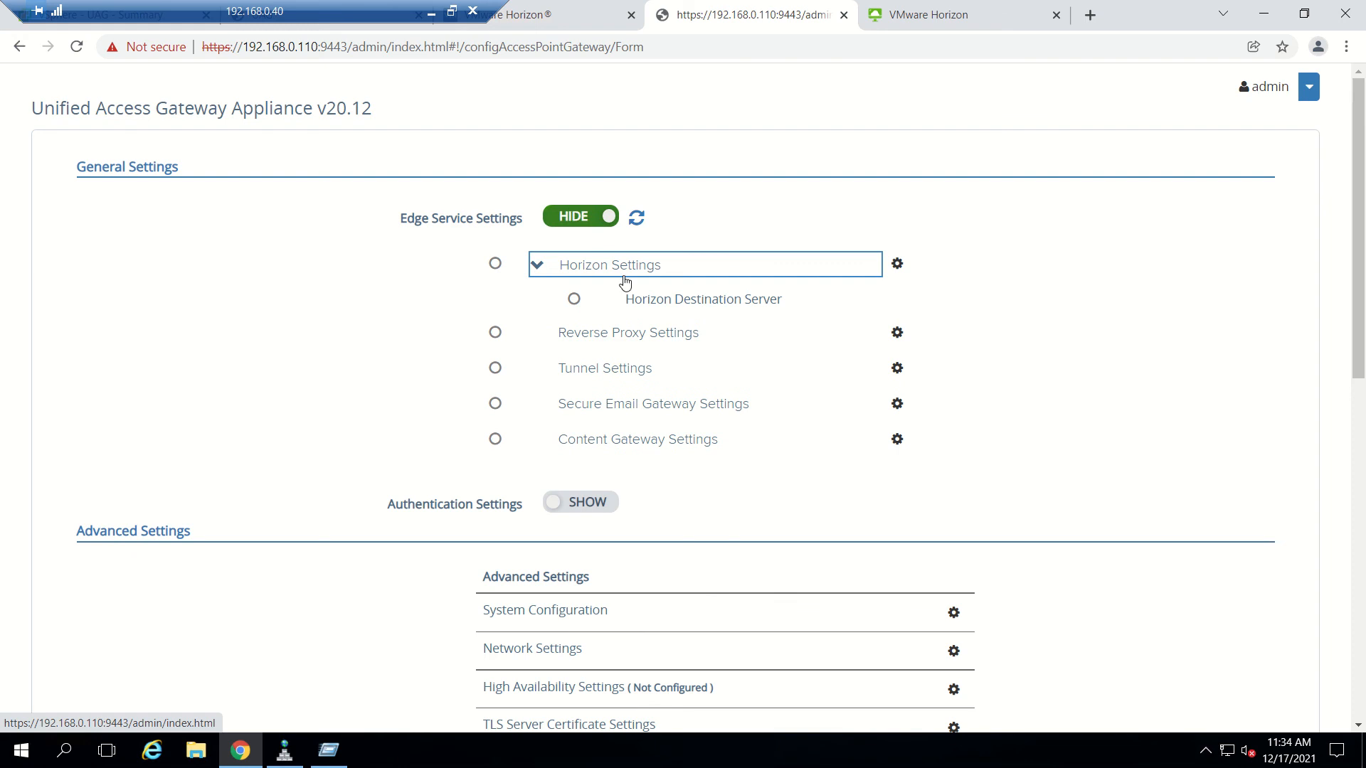
click(574, 301)
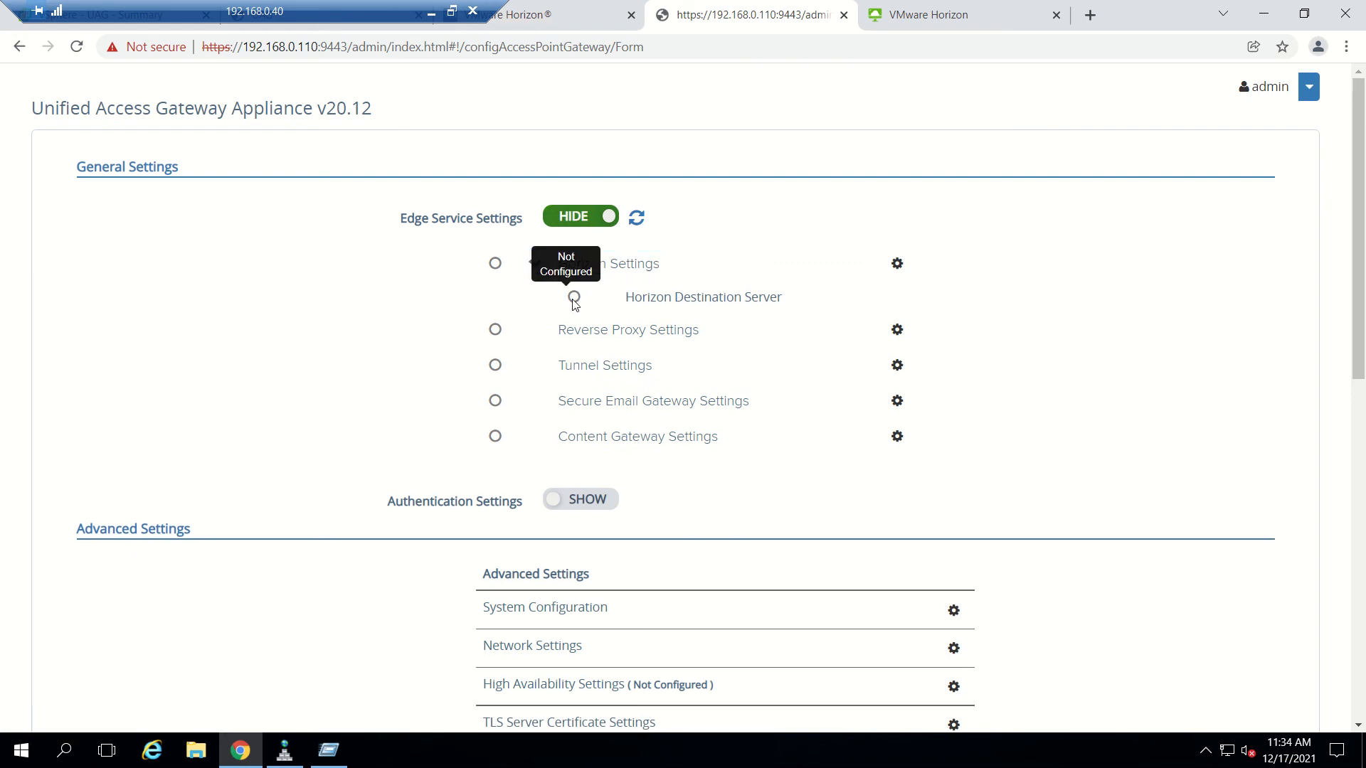
click(896, 263)
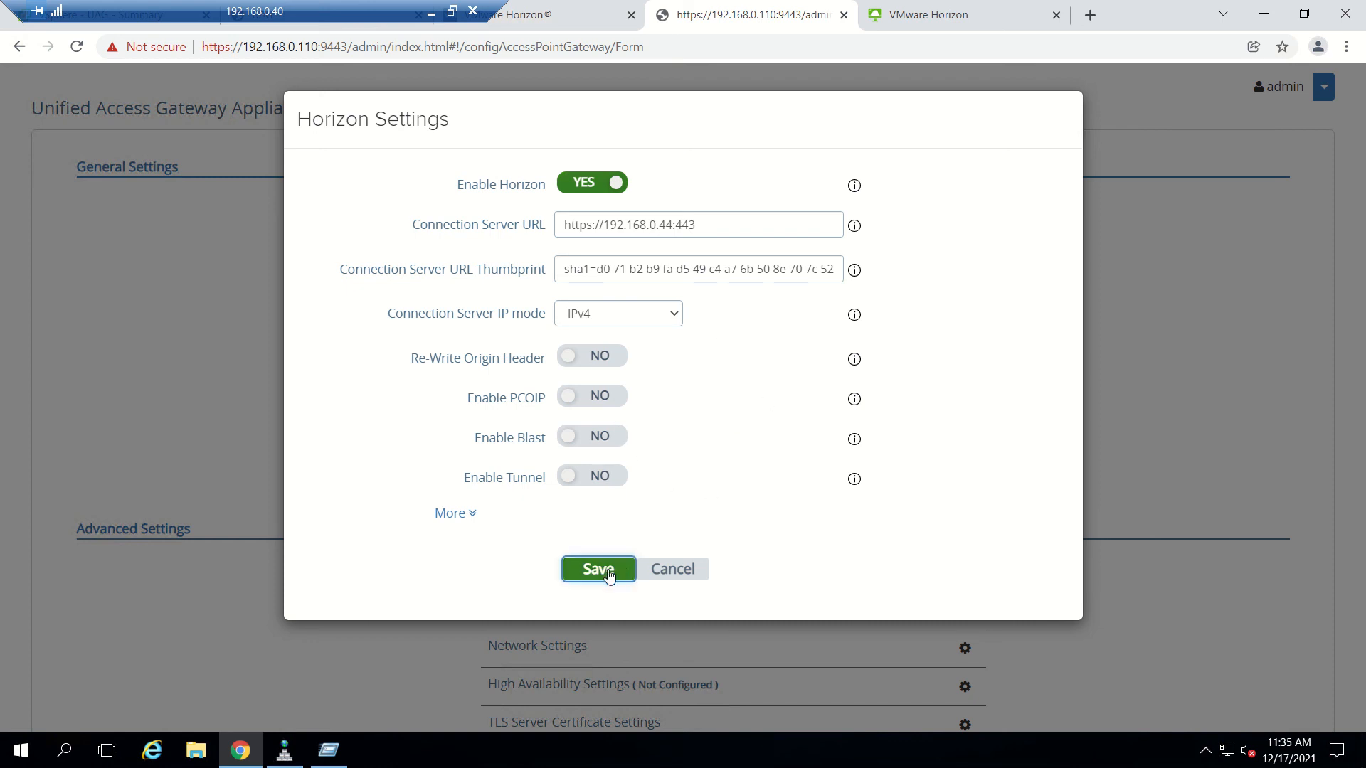
click(604, 570)
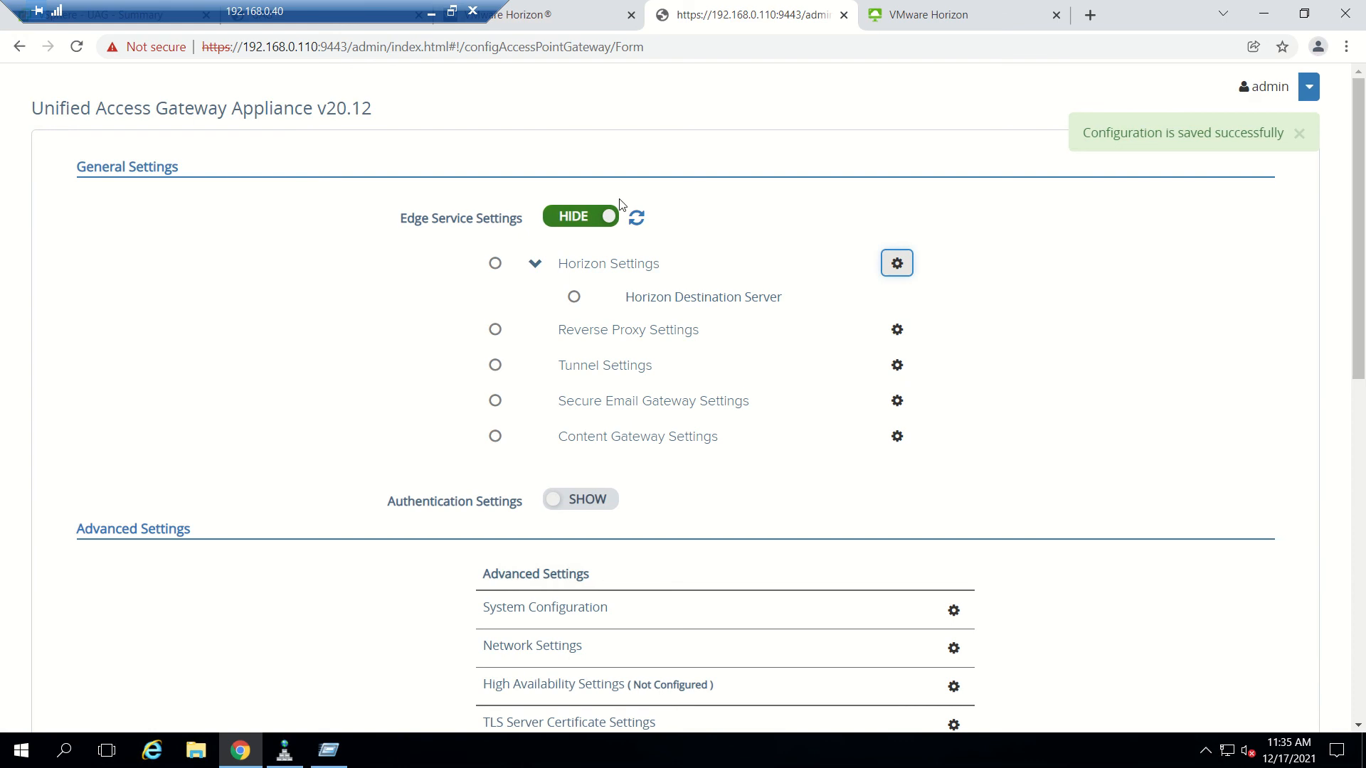
click(635, 225)
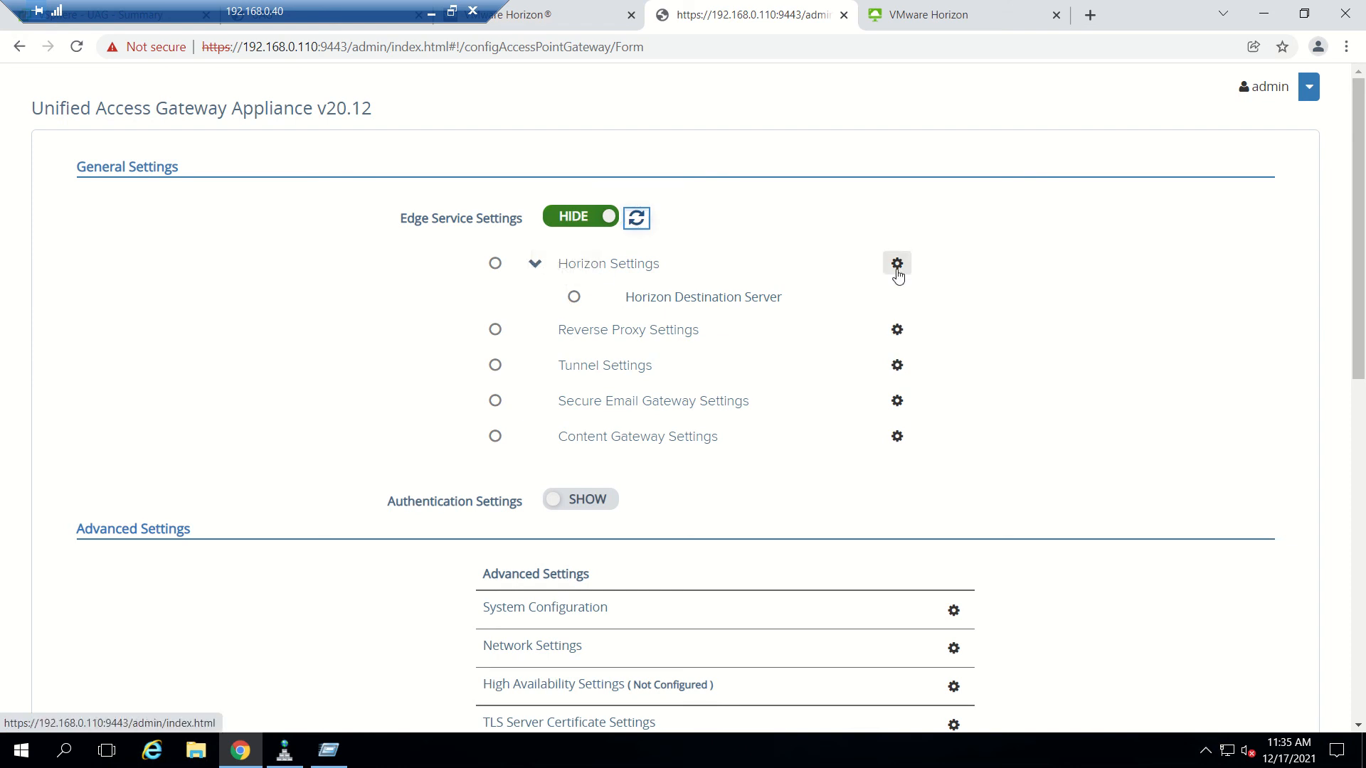
Switch Enable PCOIP to YES in the gateway's Horizon Settings, leaving PCOIP External URL empty for now.
click(896, 263)
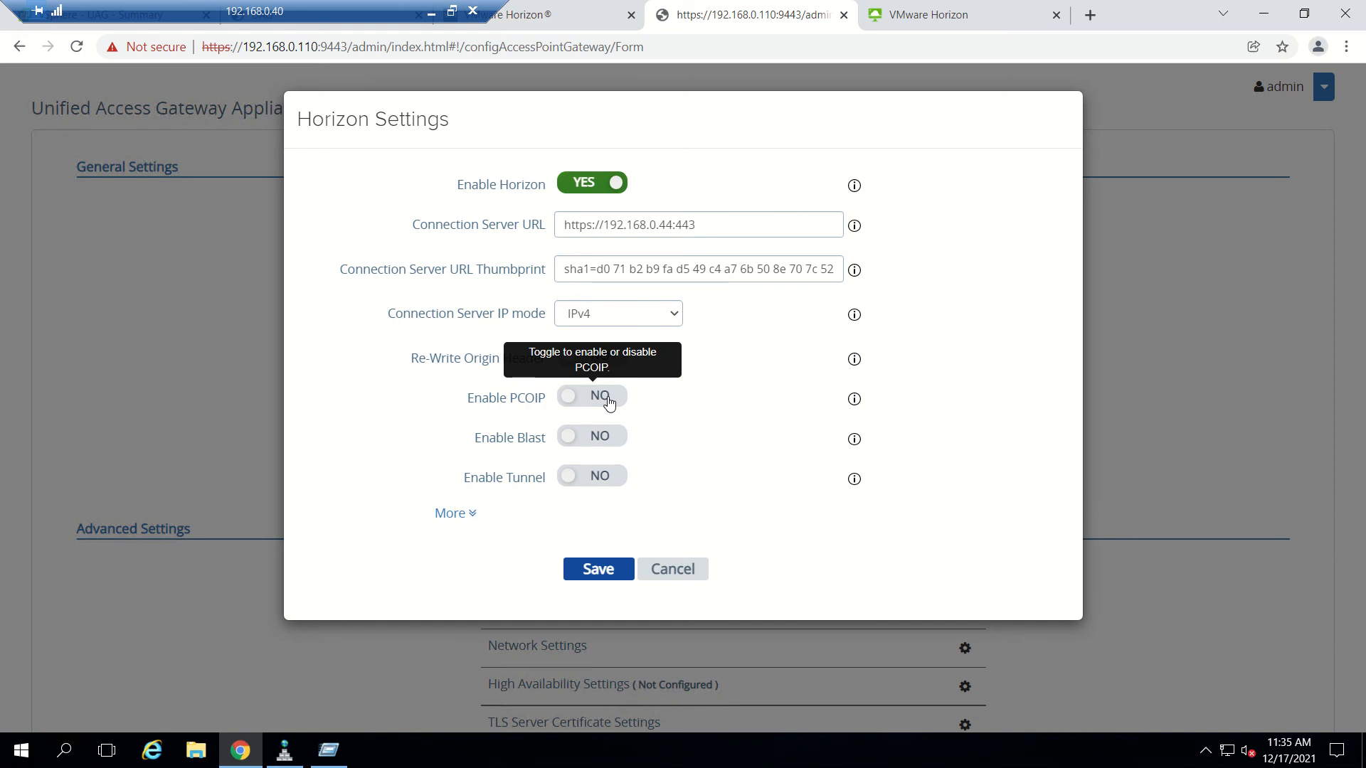
click(609, 402)
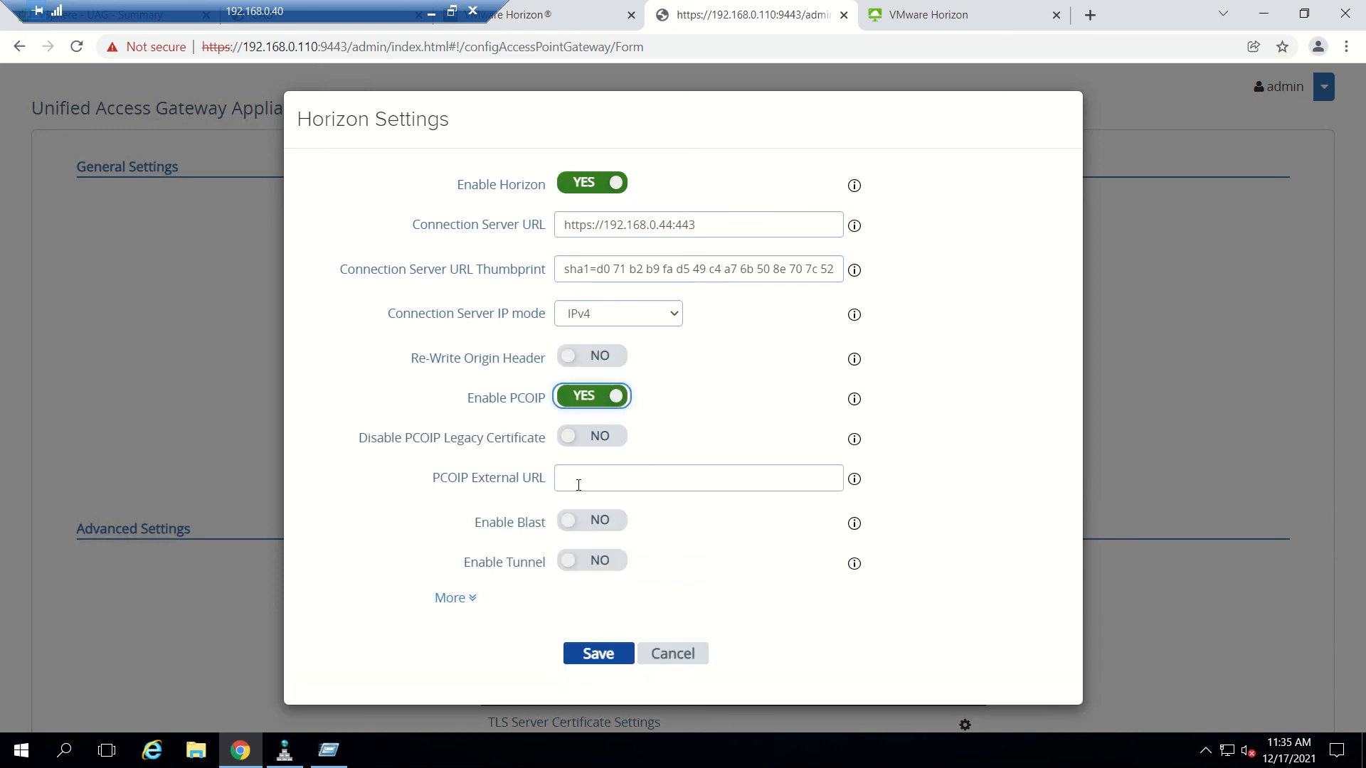
click(579, 485)
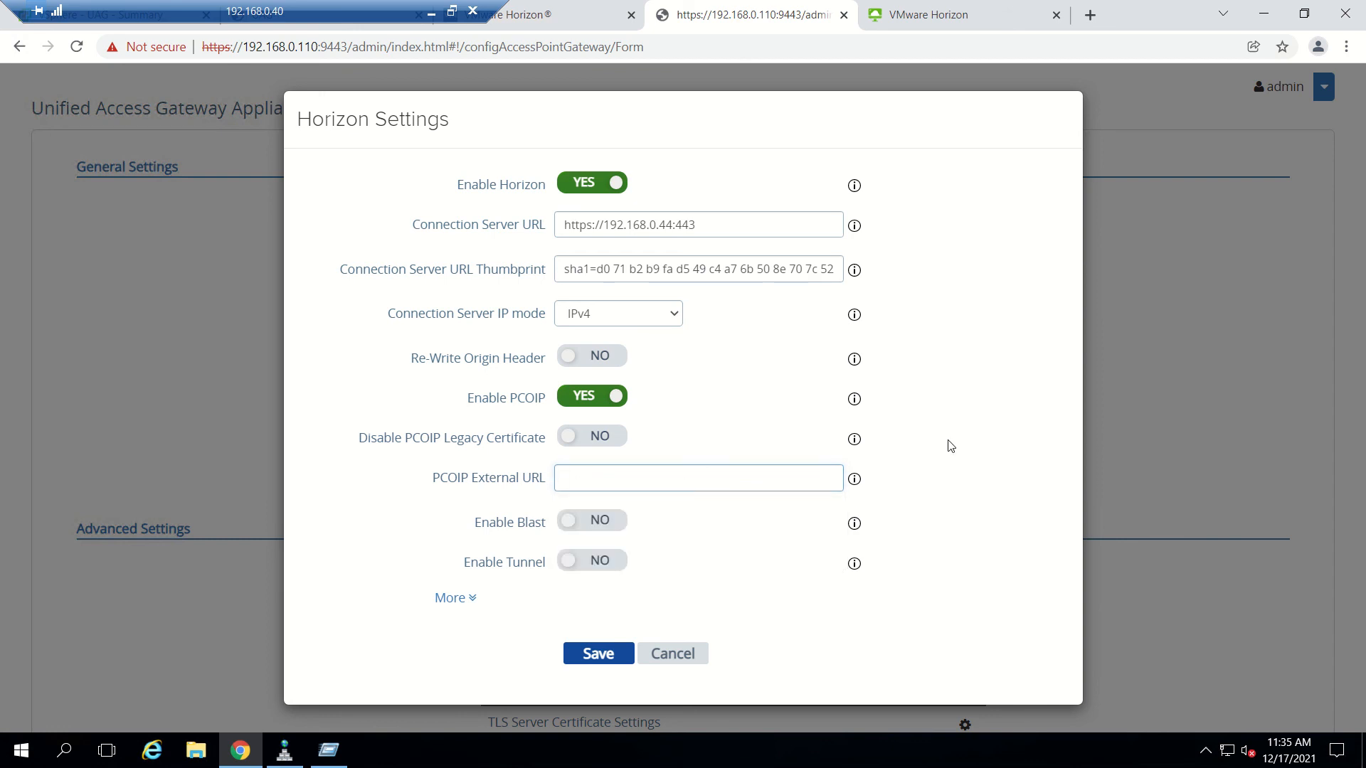
click(731, 488)
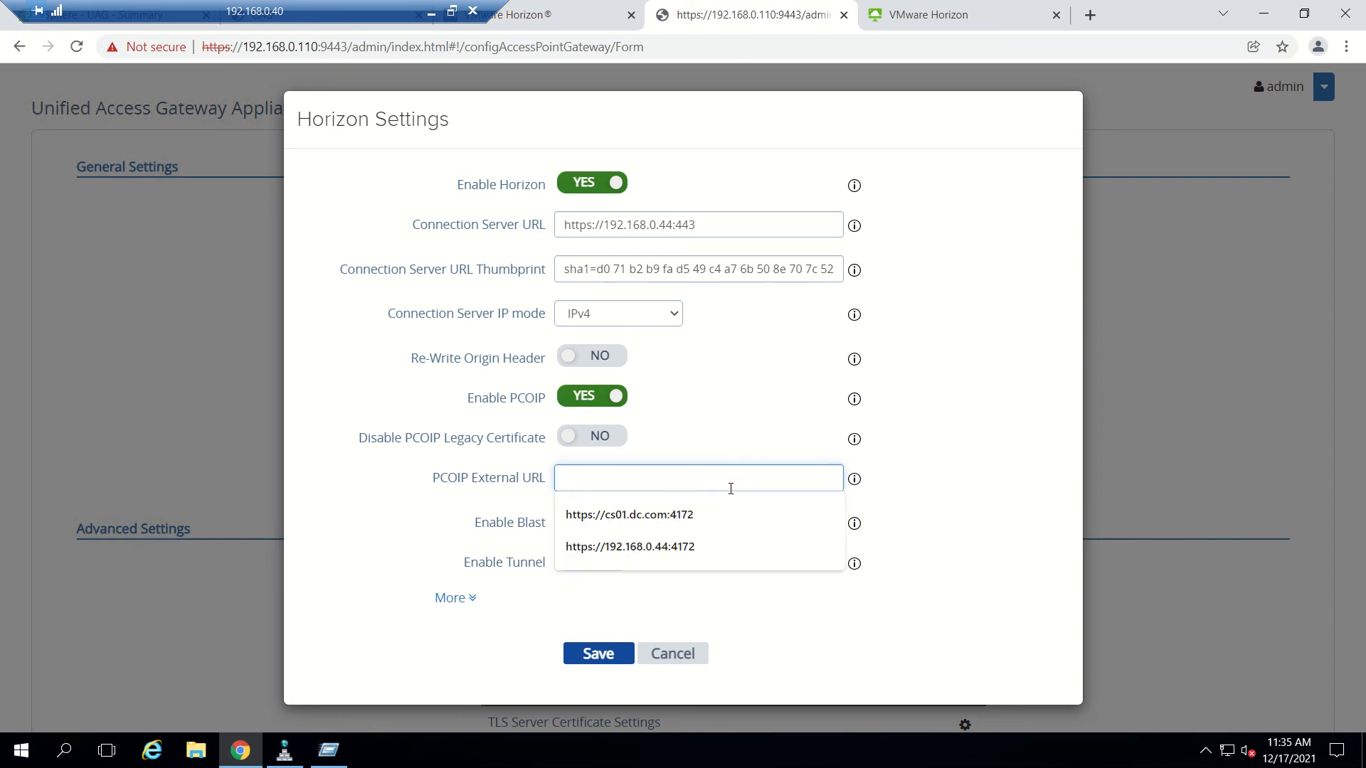
click(1010, 492)
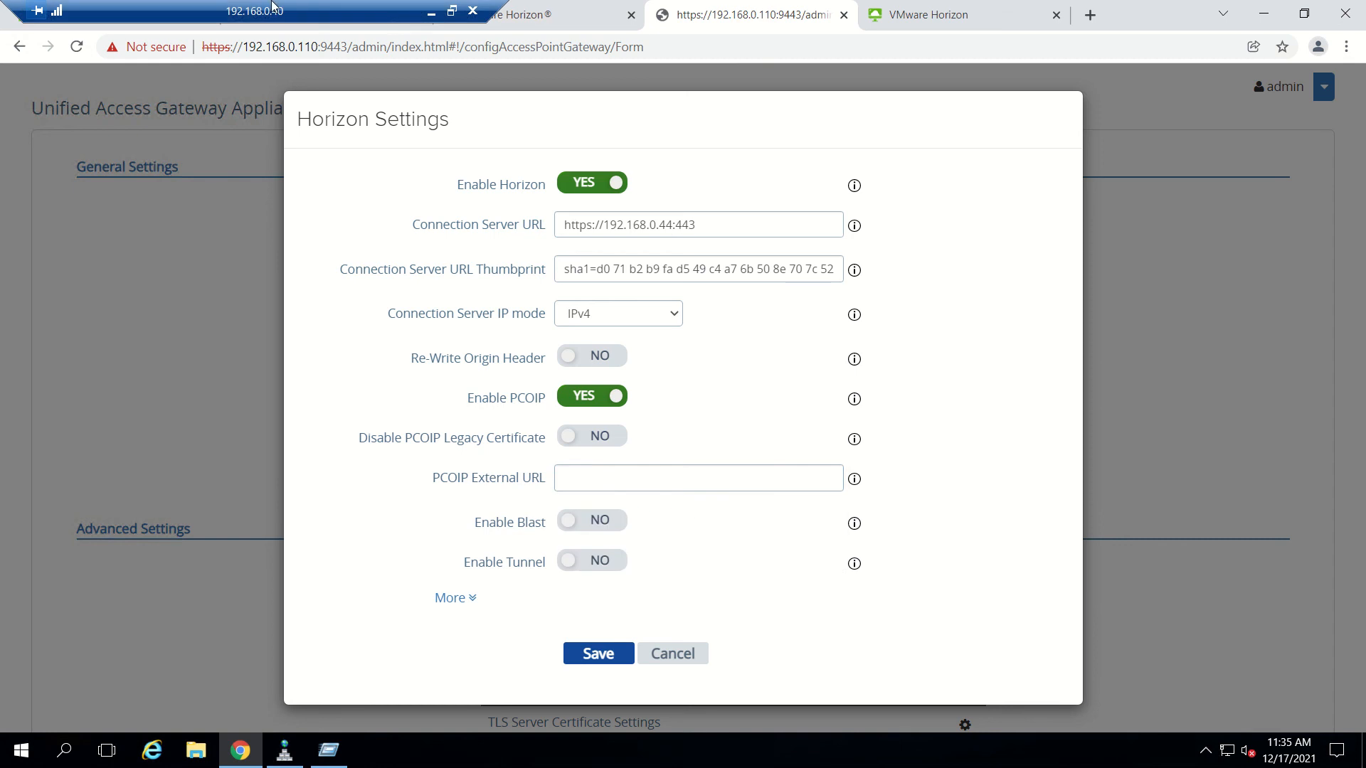
click(430, 13)
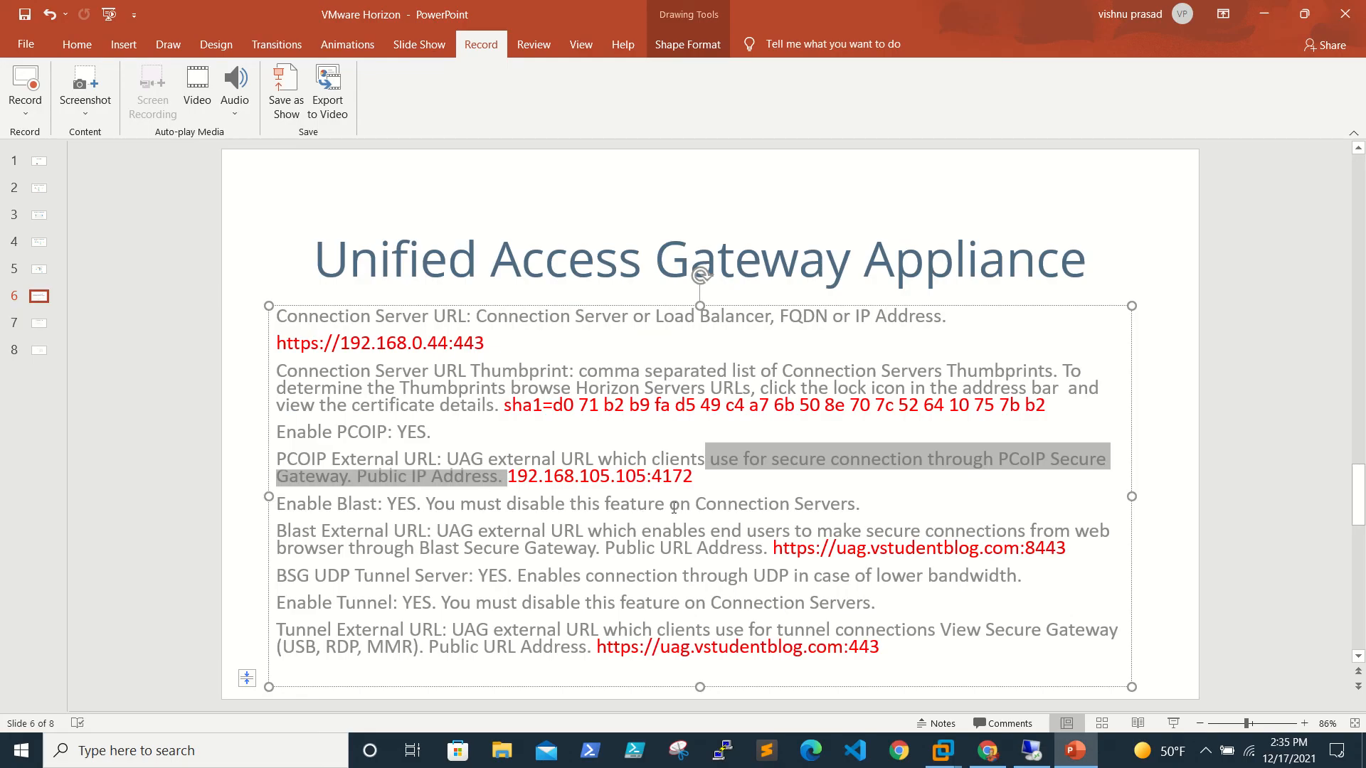
Look up the PCoIP external address 192.168.105.105:4172 on slide 6, then return to the remote session.
mouse_move(702, 478)
mouse_down()
mouse_move(568, 473)
mouse_move(697, 475)
mouse_up()
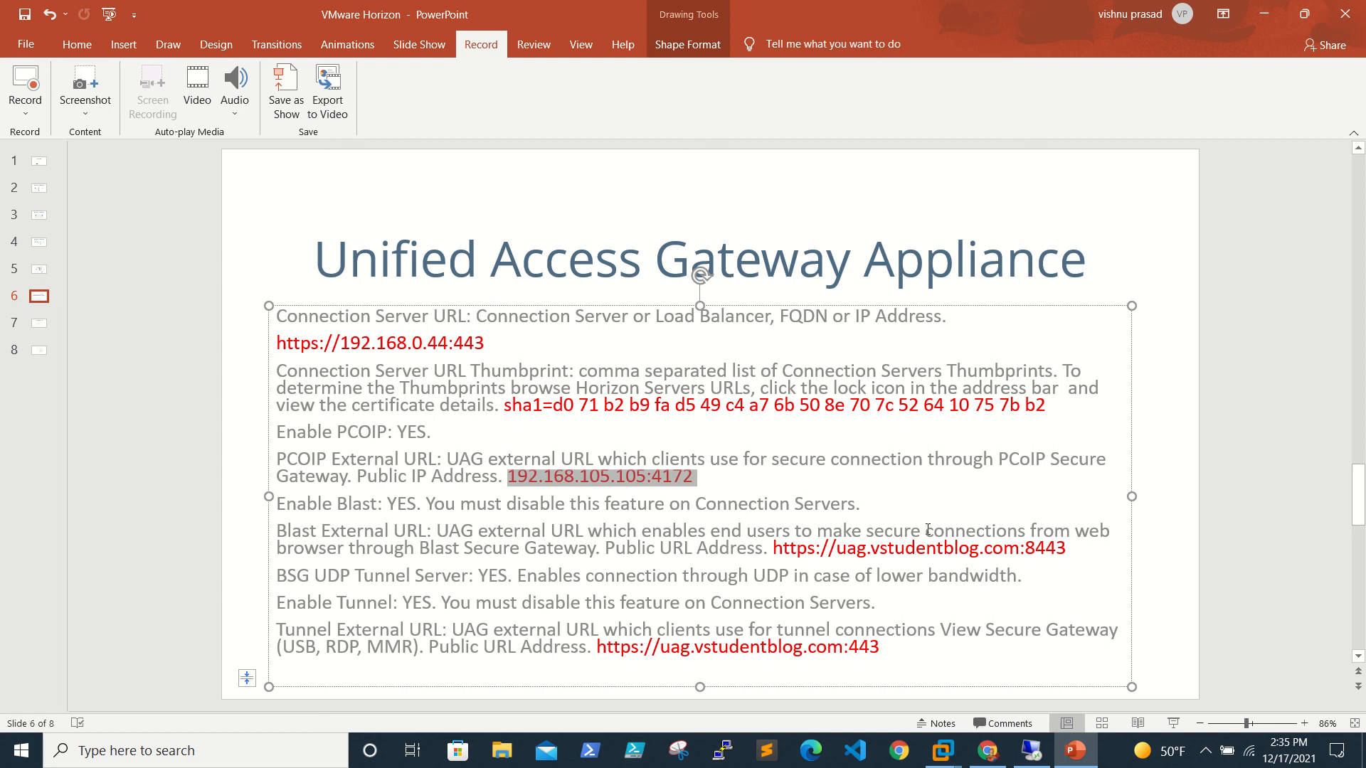
click(1031, 750)
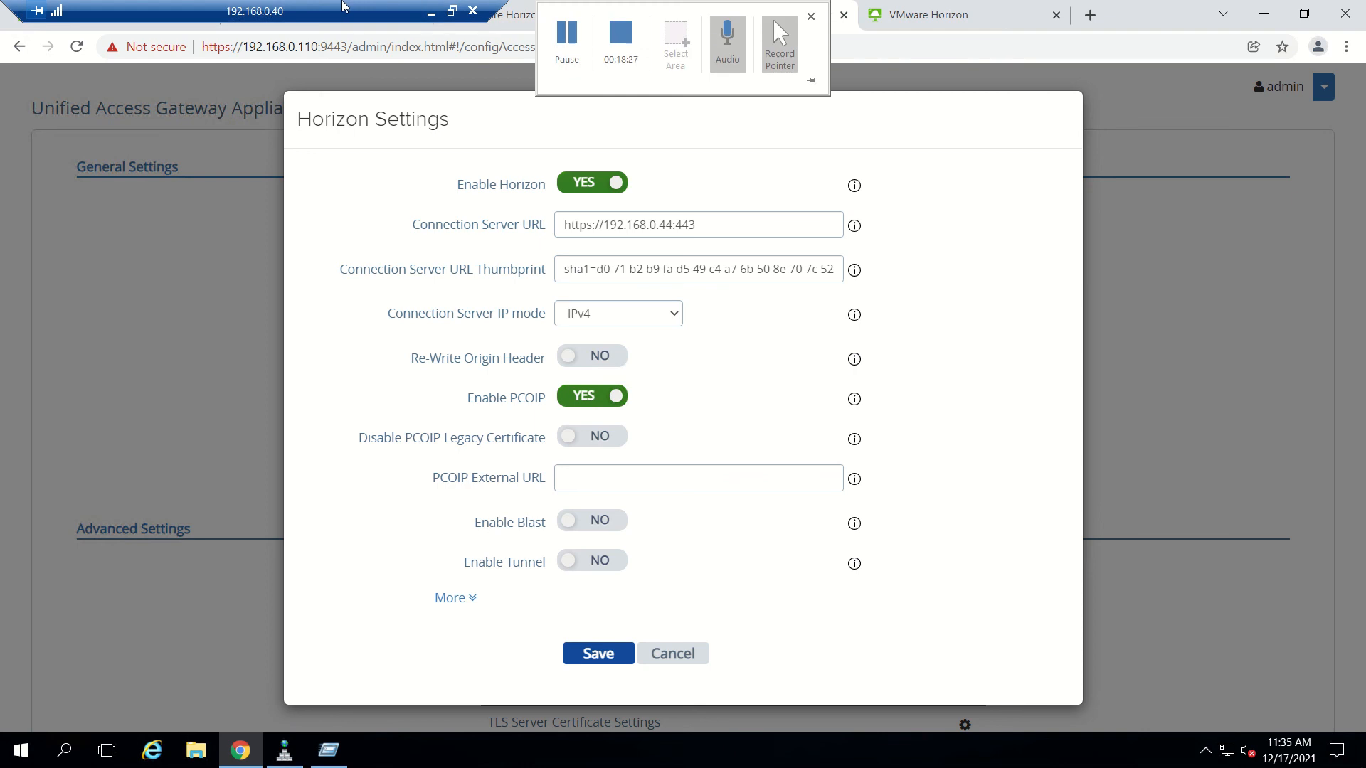
drag(342, 6, 1202, 6)
Sign in to Horizon Console with the administrator account and password.
click(502, 15)
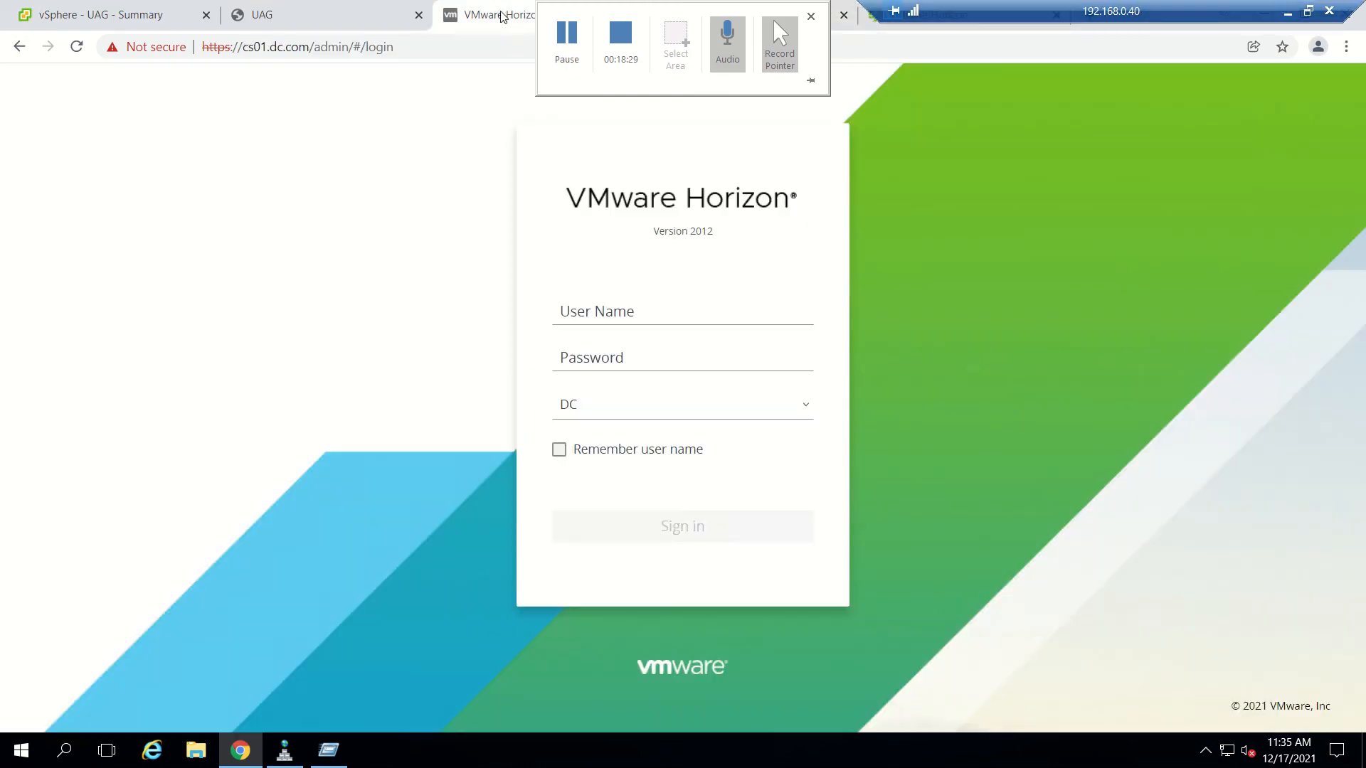
click(657, 315)
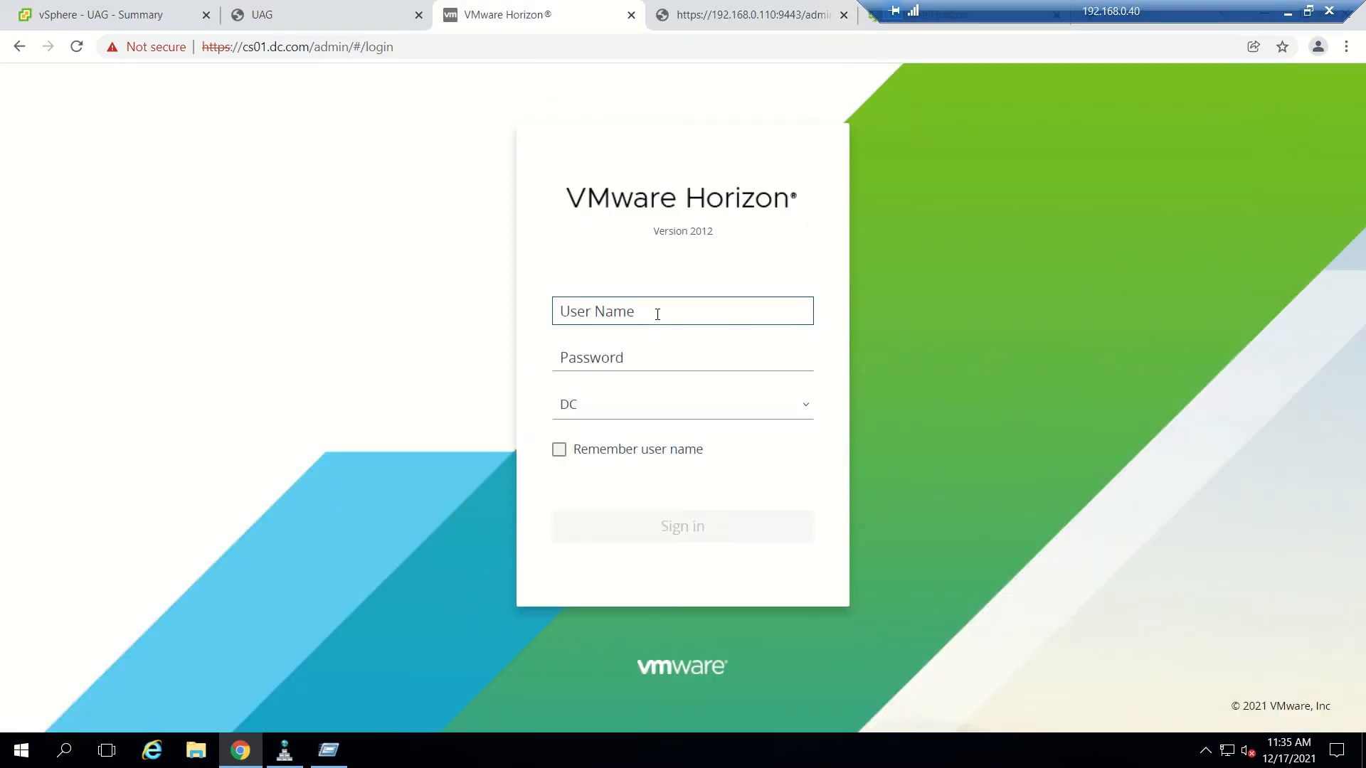
text(vdiadmin)
key(Tab)
text(**)
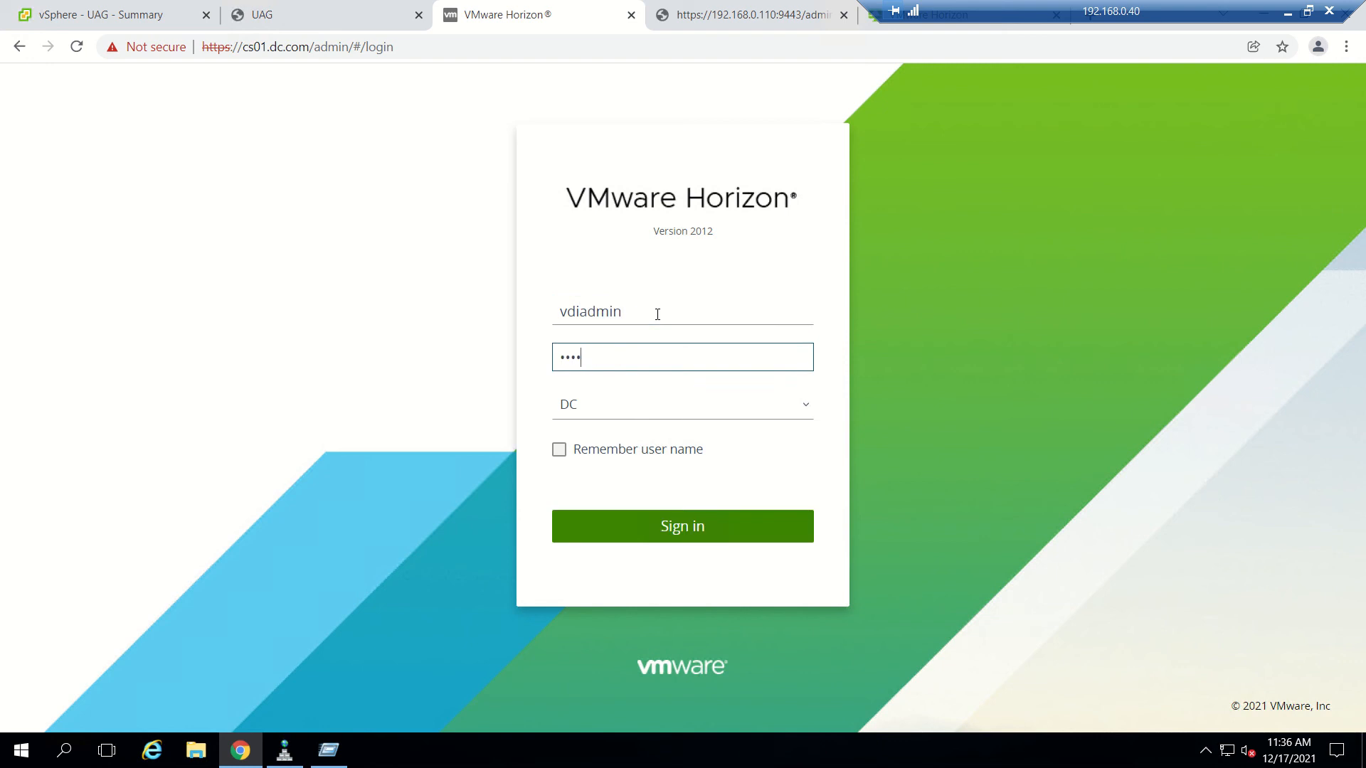
key(Return)
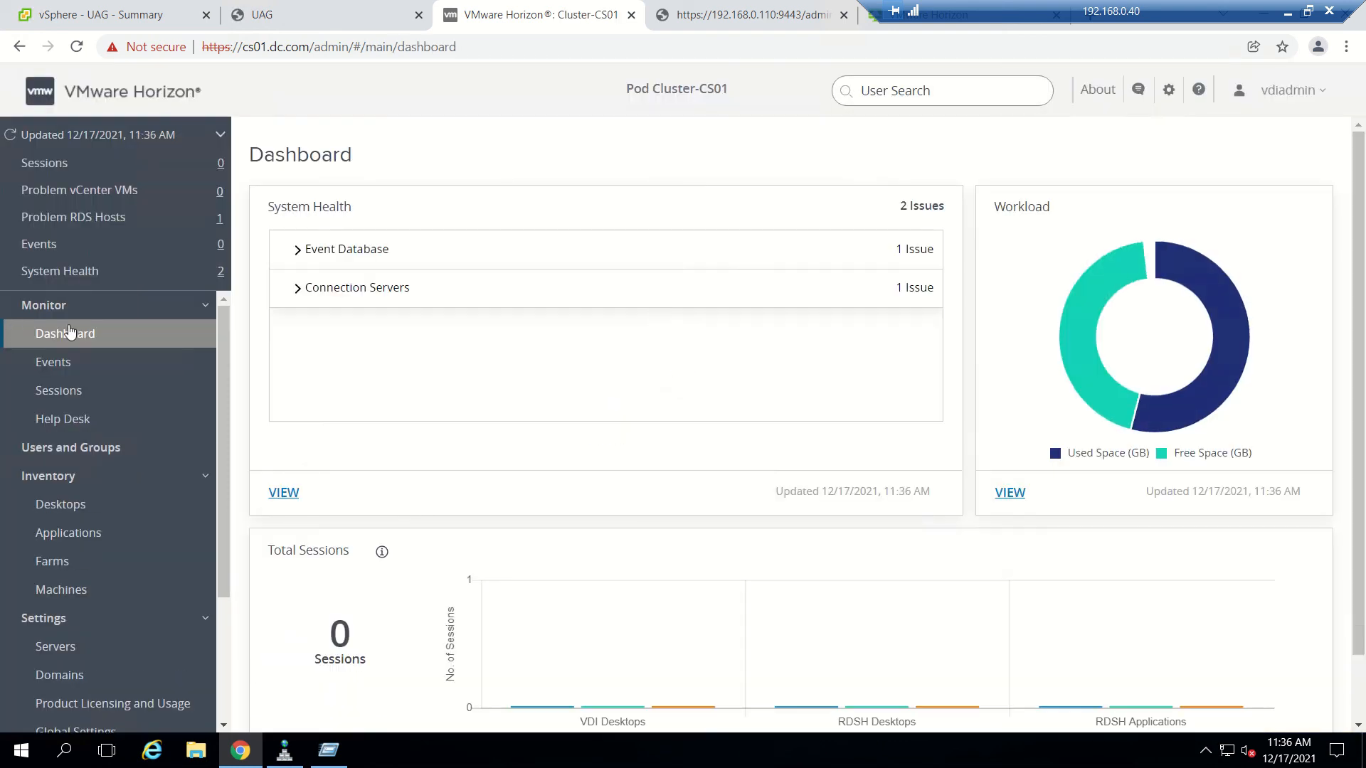
Edit connection server CS01 and uncheck Use Secure Tunnel connection.
click(87, 647)
click(544, 204)
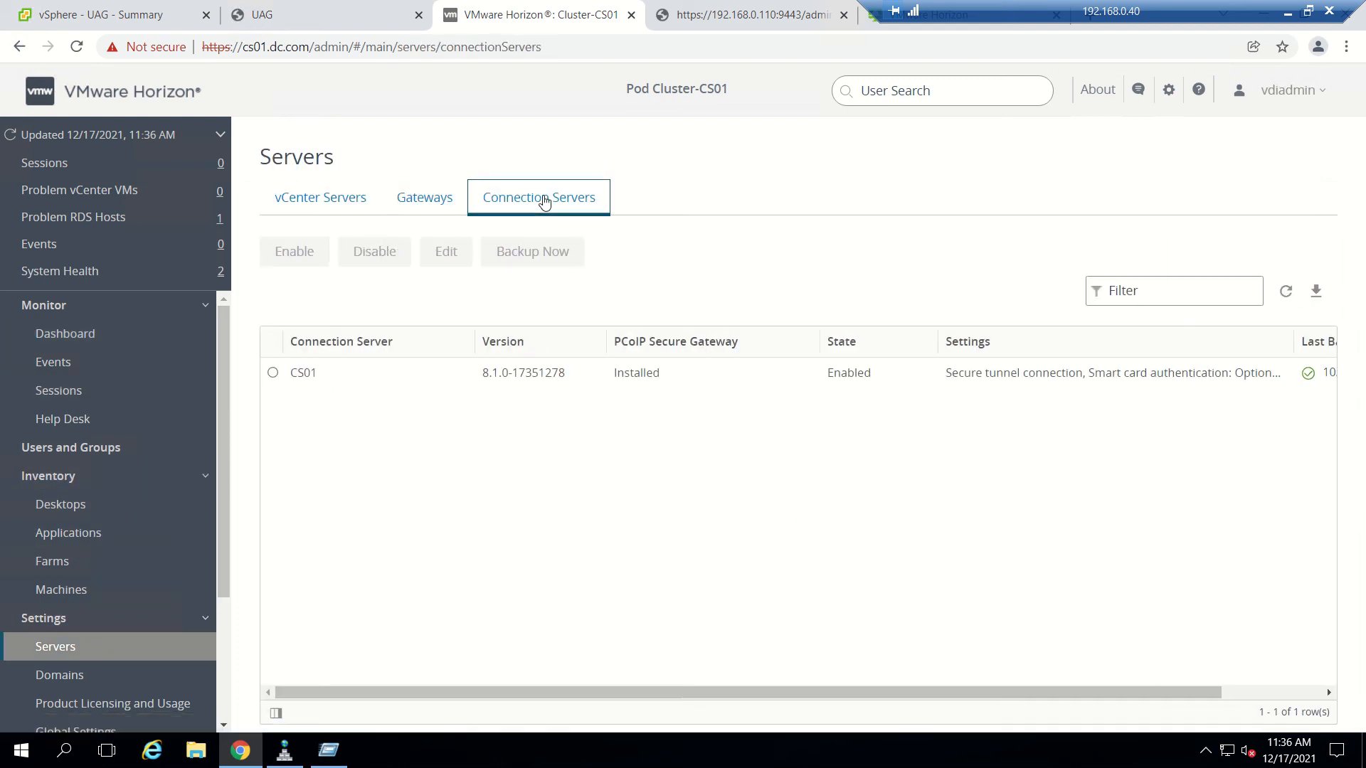
click(273, 372)
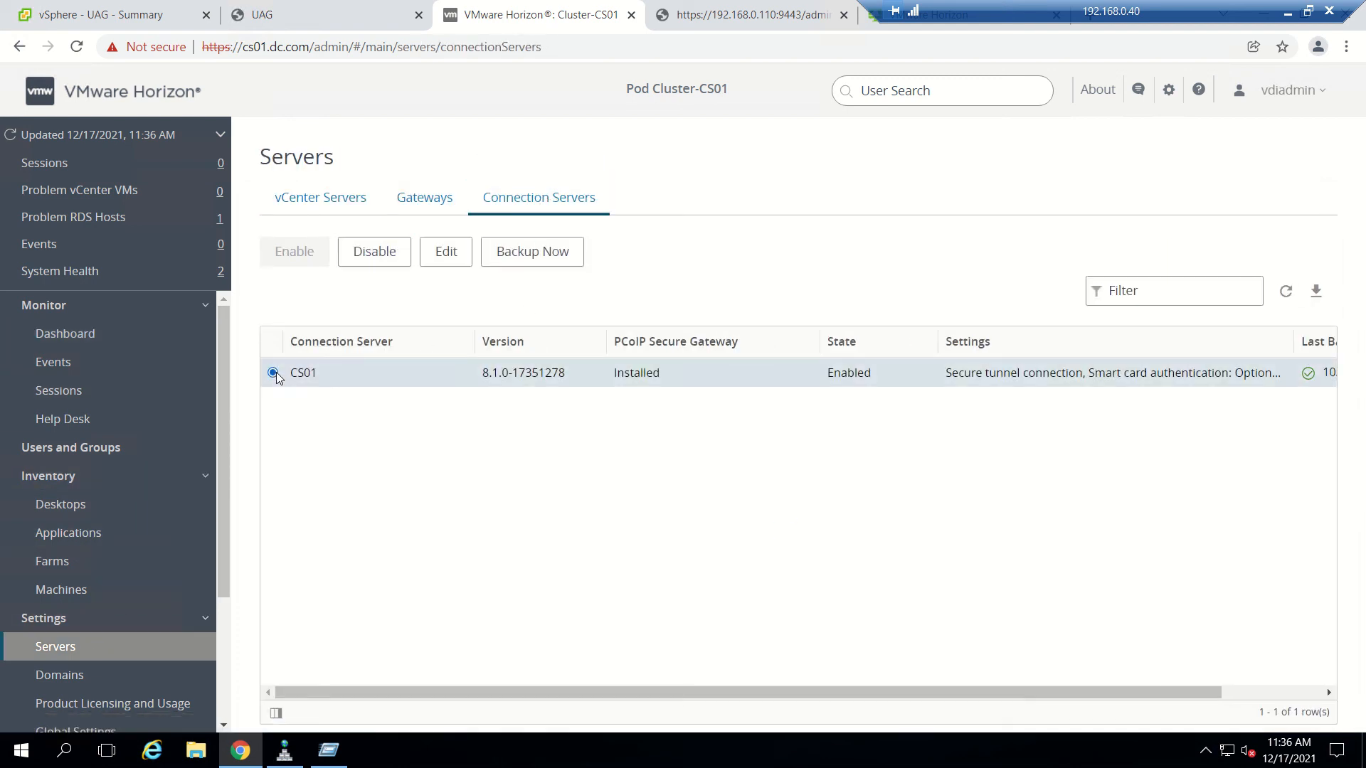
click(450, 257)
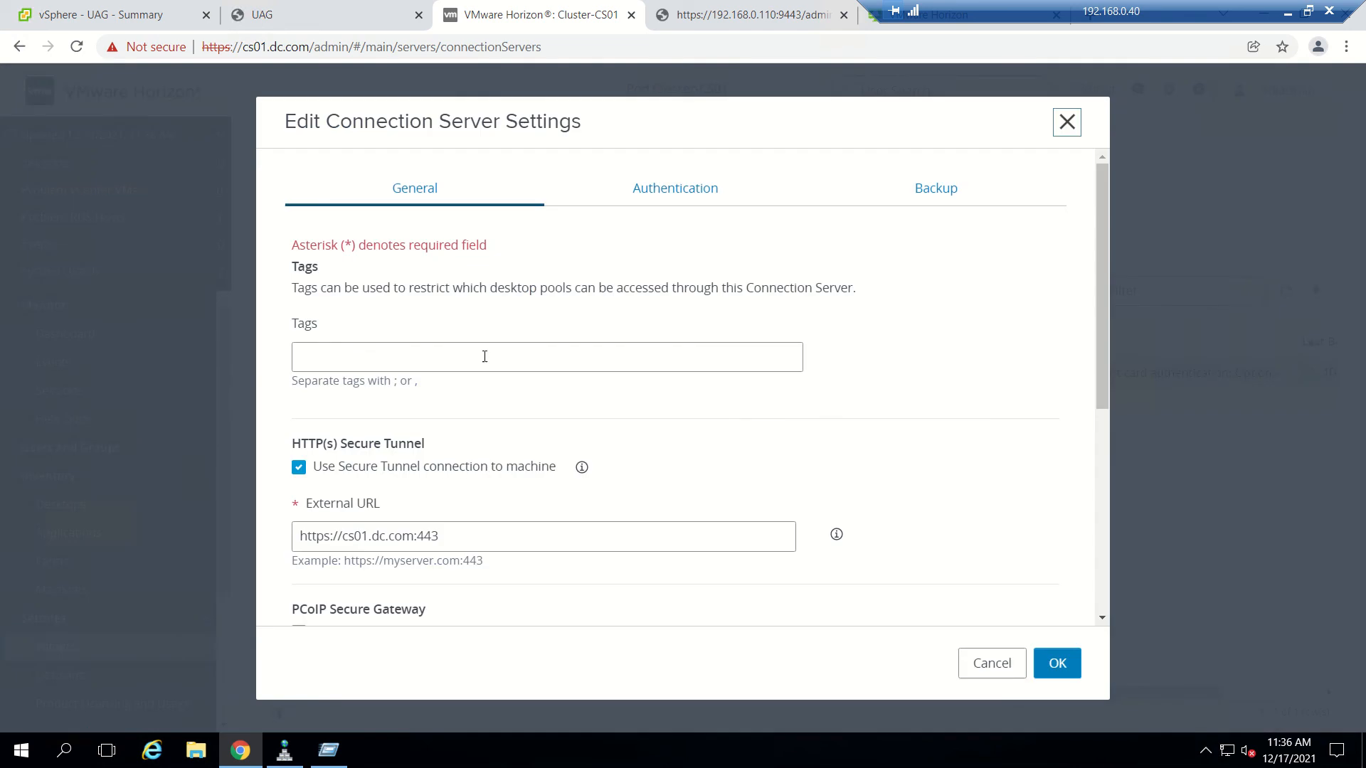
scroll(468, 430, down, 3)
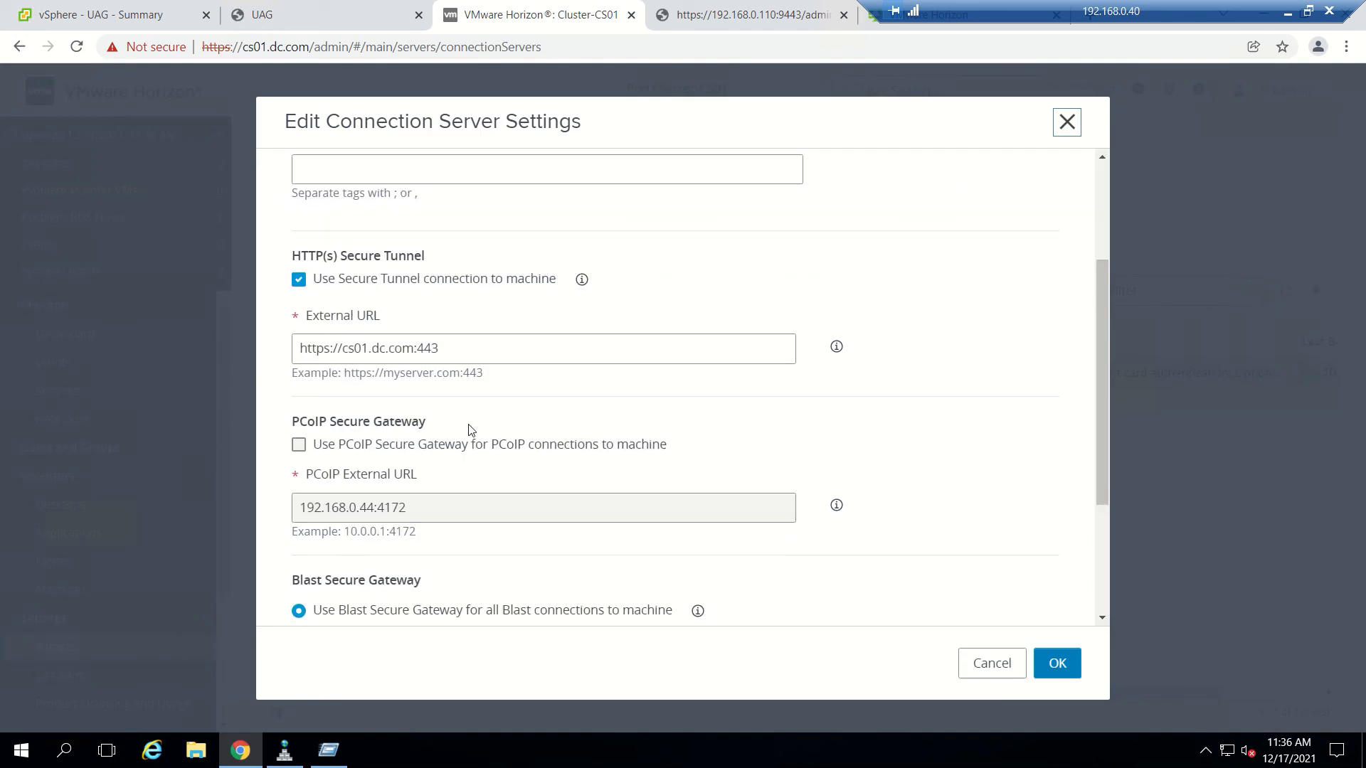
click(299, 281)
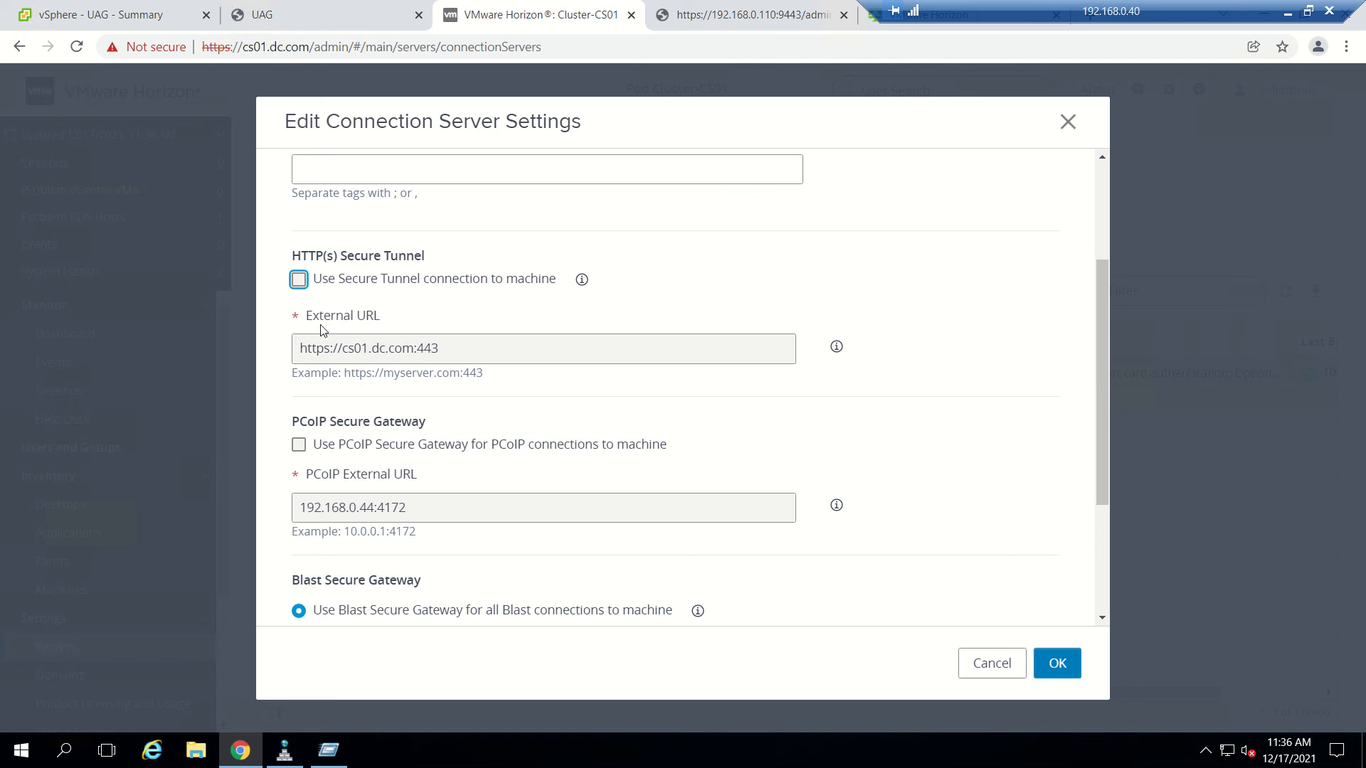
Set CS01 to 'Do not use Blast Secure Gateway' and save the changes.
scroll(419, 331, down, 1)
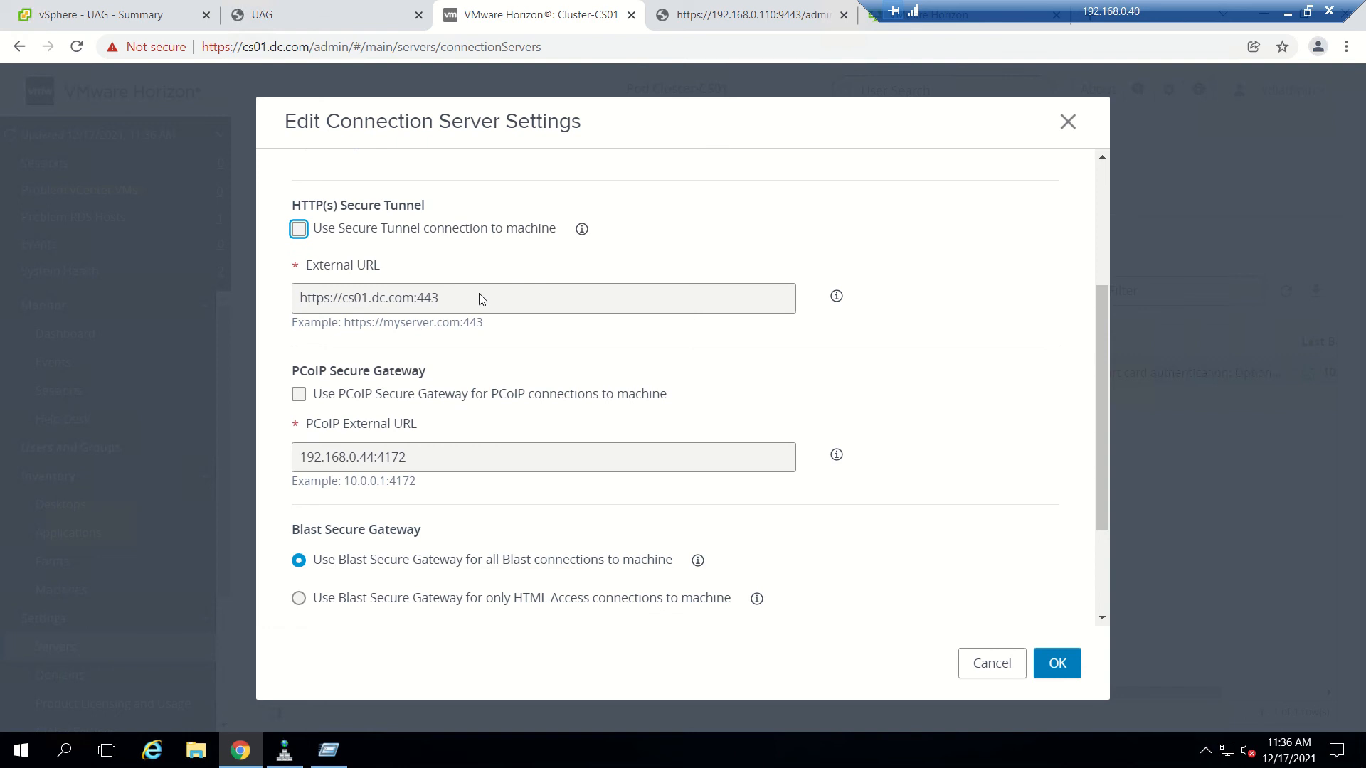
scroll(491, 321, down, 2)
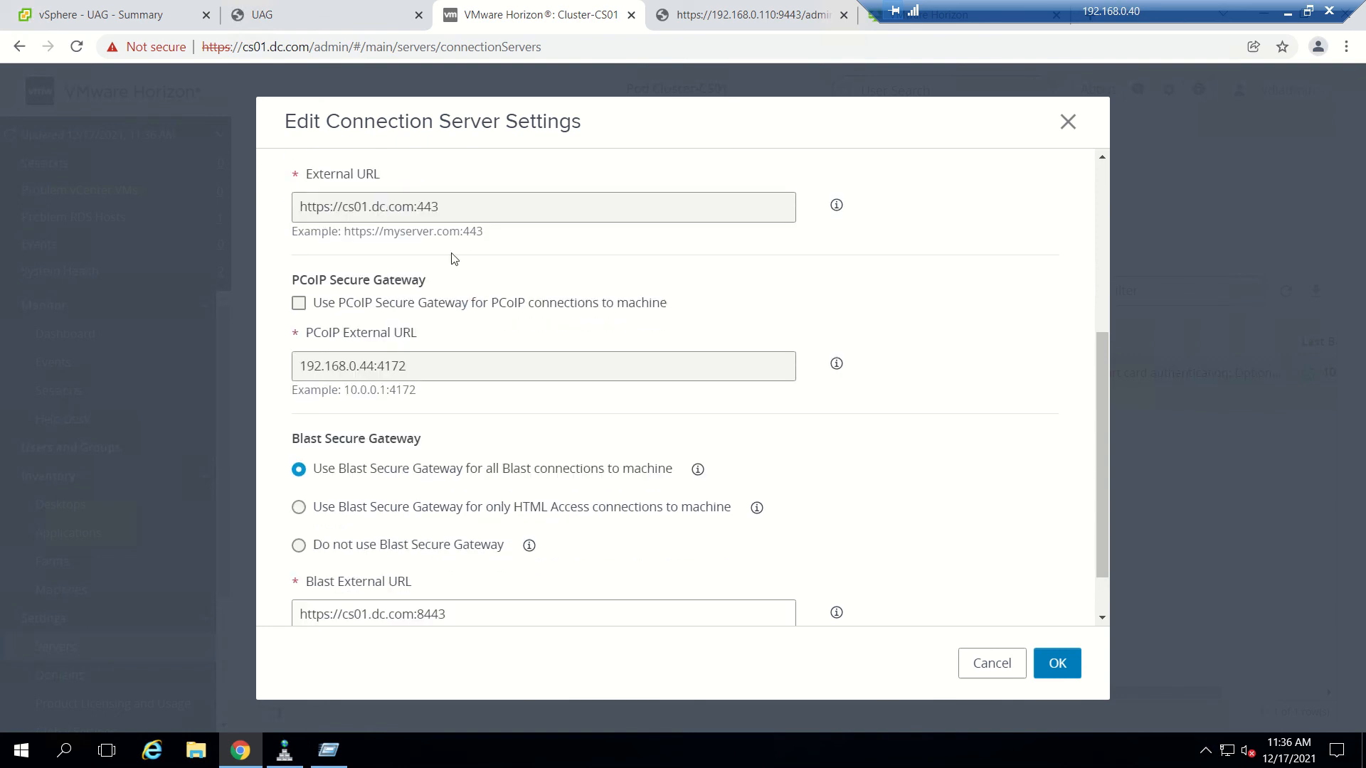
click(299, 546)
scroll(596, 484, down, 2)
scroll(596, 484, up, 3)
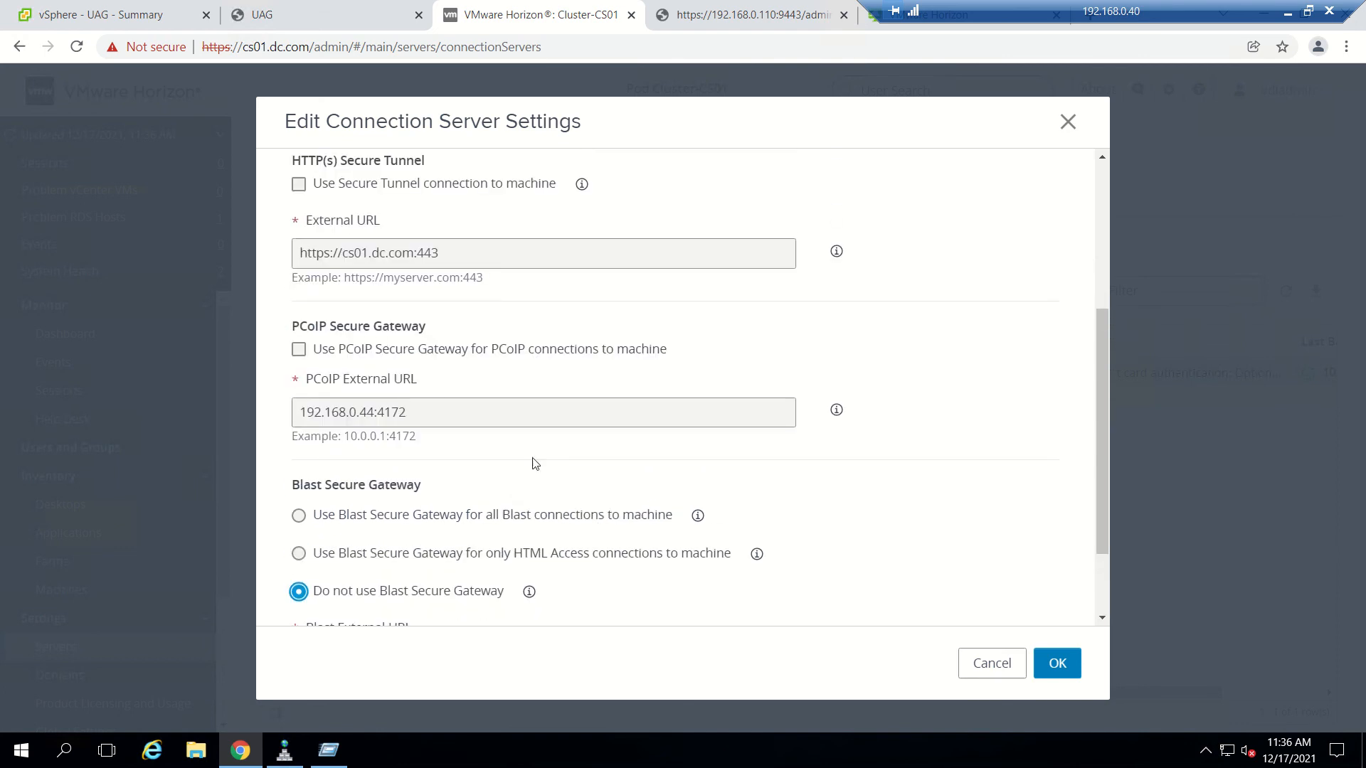
scroll(535, 464, down, 2)
click(1057, 663)
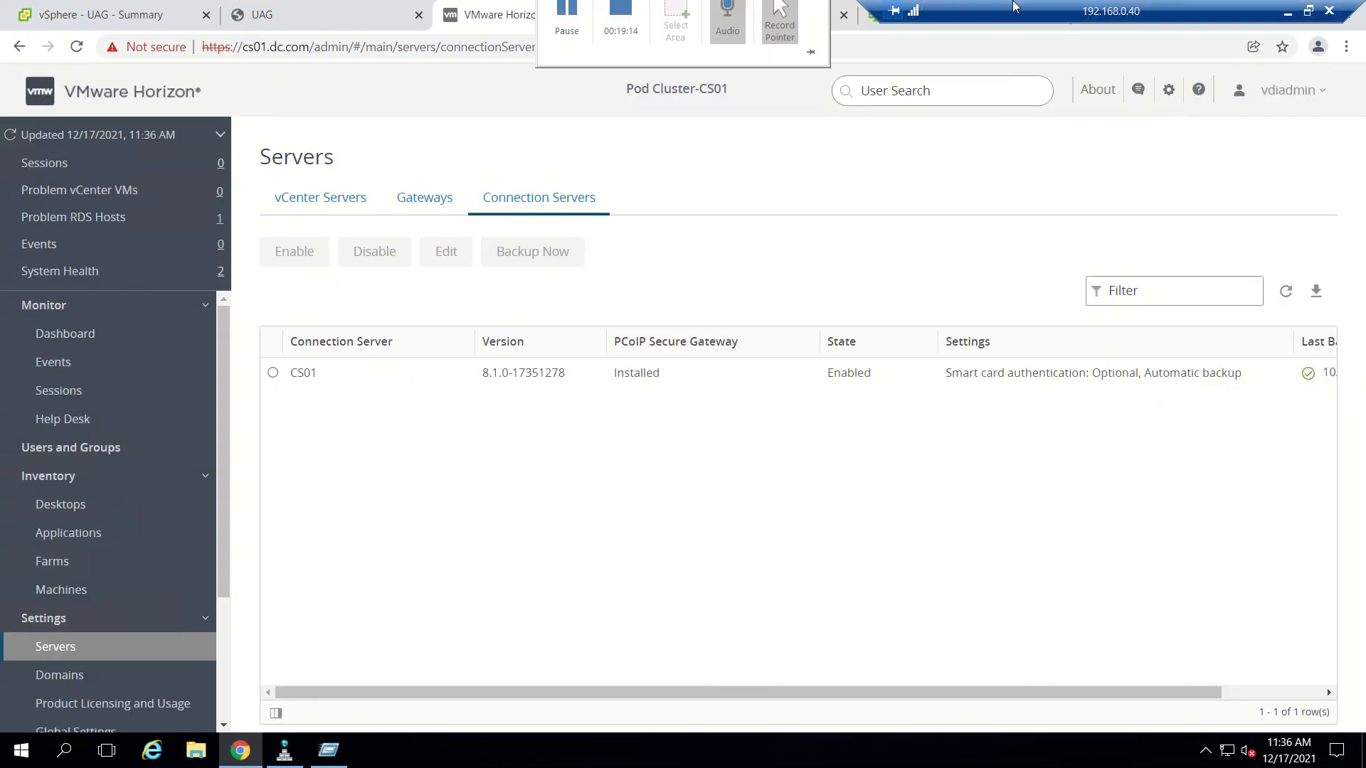
Check the slide, then return to the UAG Horizon Settings form.
click(1285, 12)
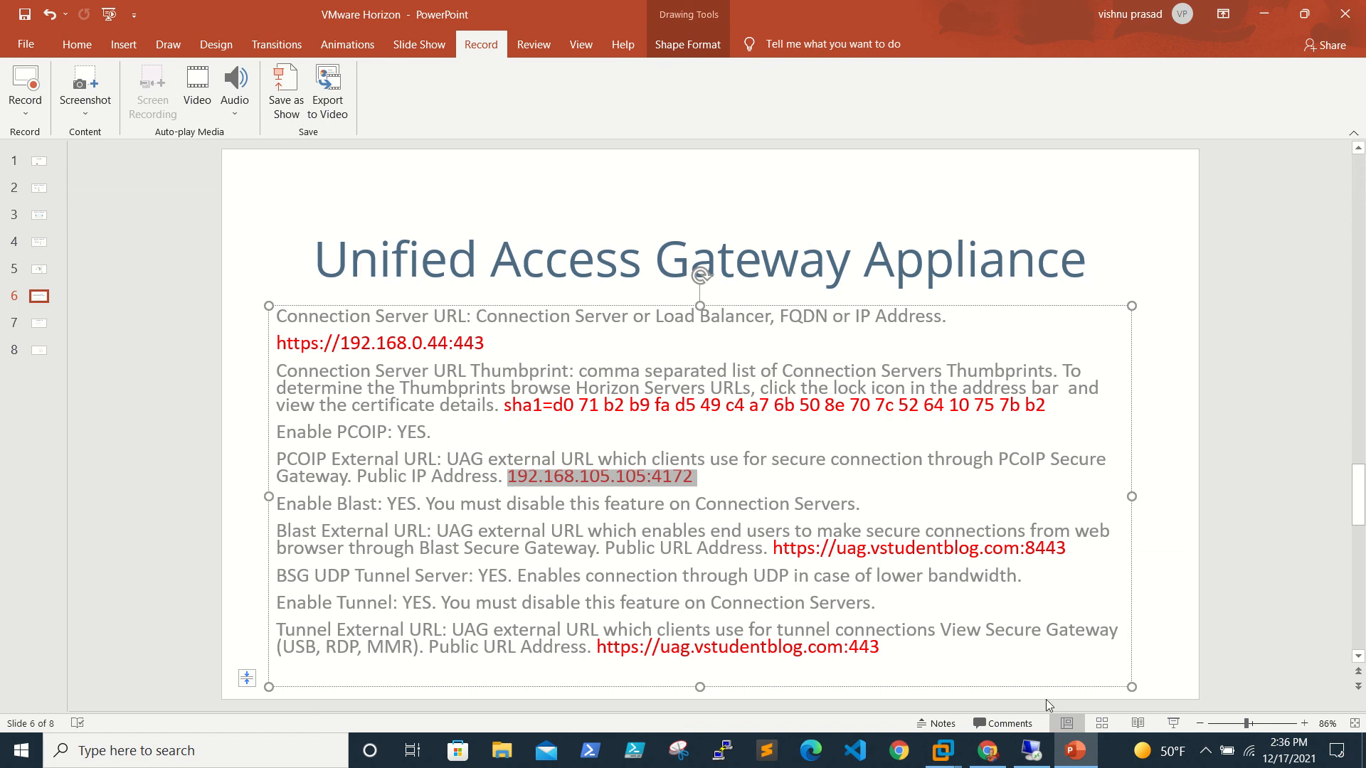
click(1031, 750)
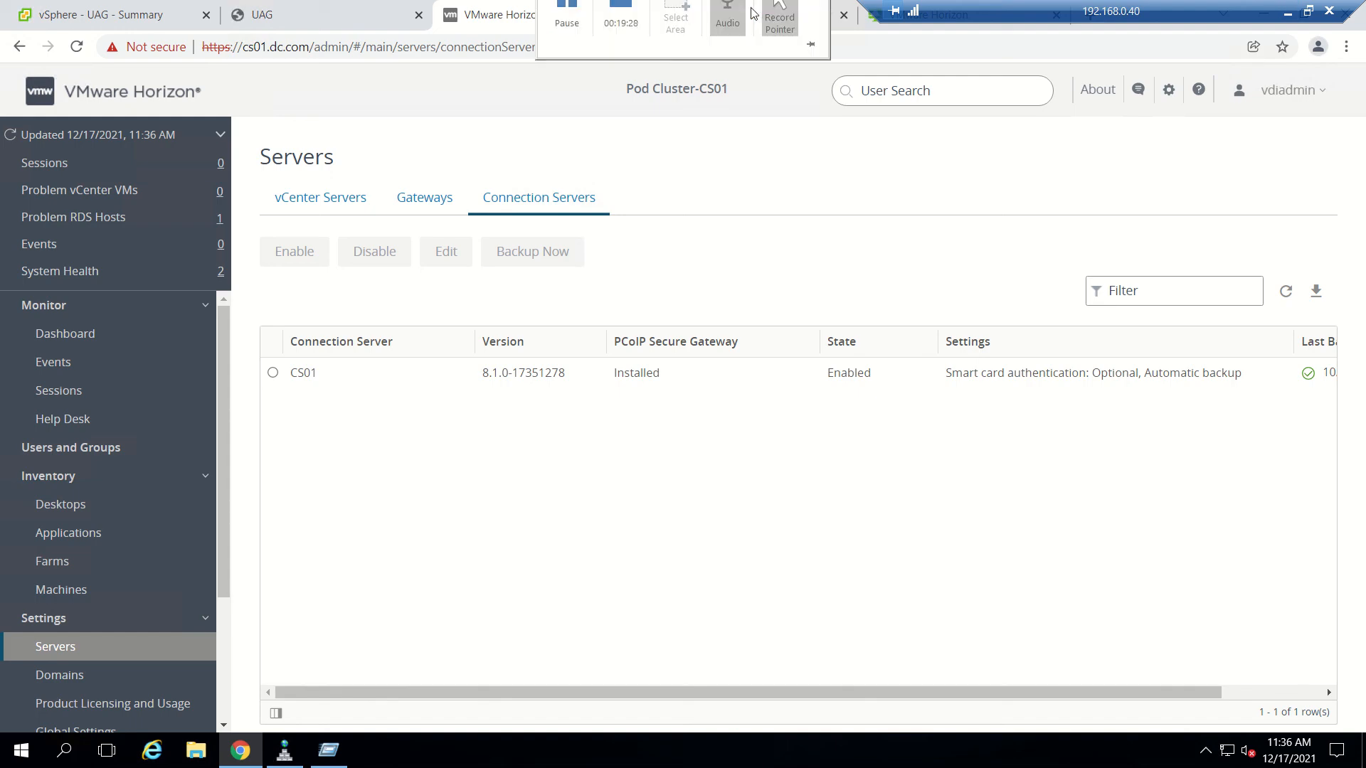
click(756, 14)
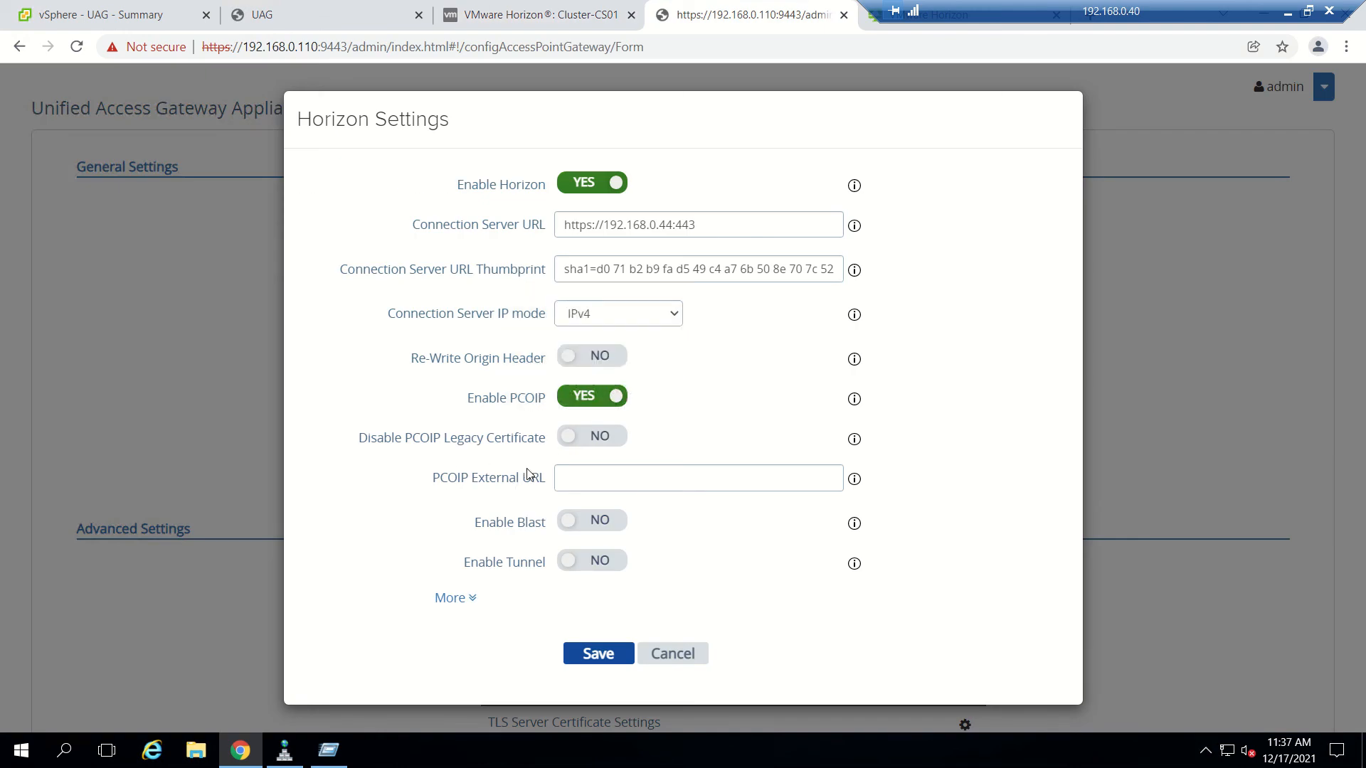
Set Enable Blast and Enable UDP Tunnel Server to YES in the gateway's Horizon Settings.
click(605, 528)
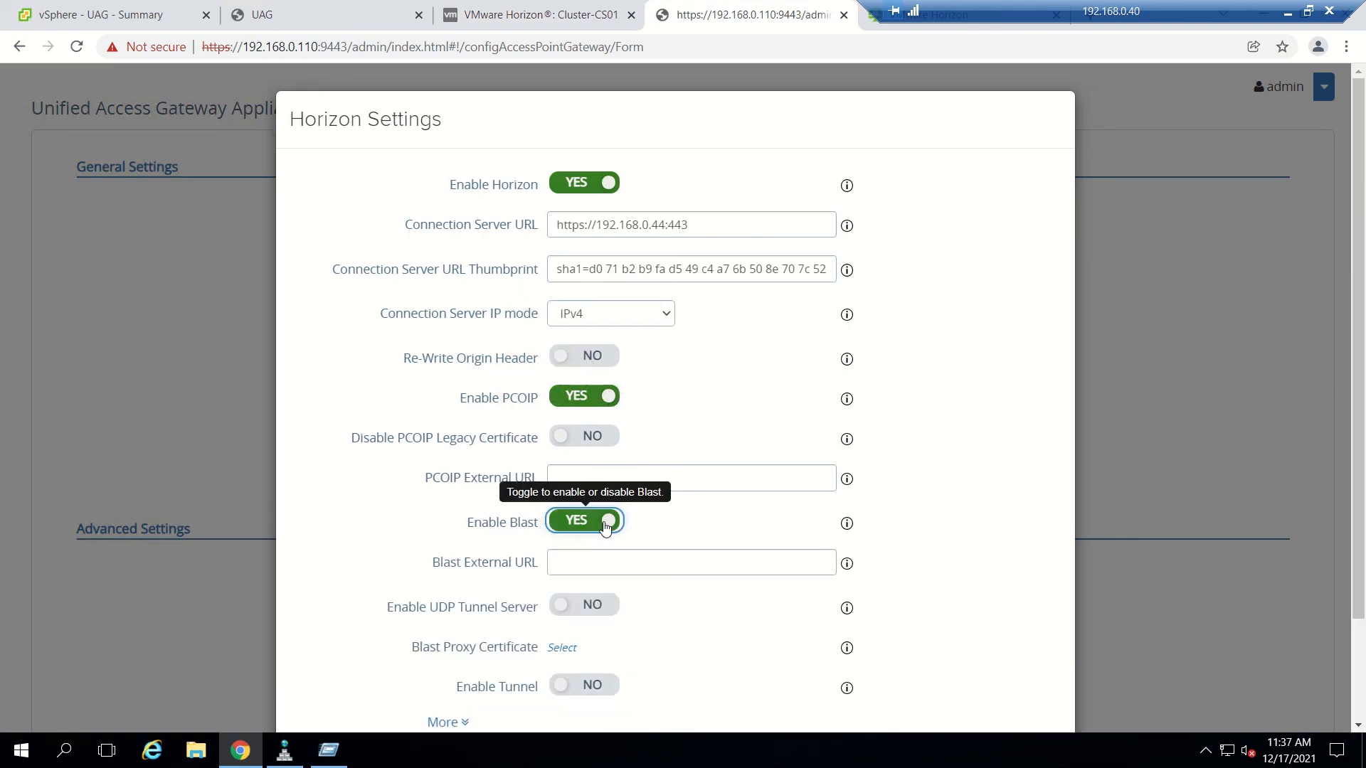
scroll(605, 527, down, 2)
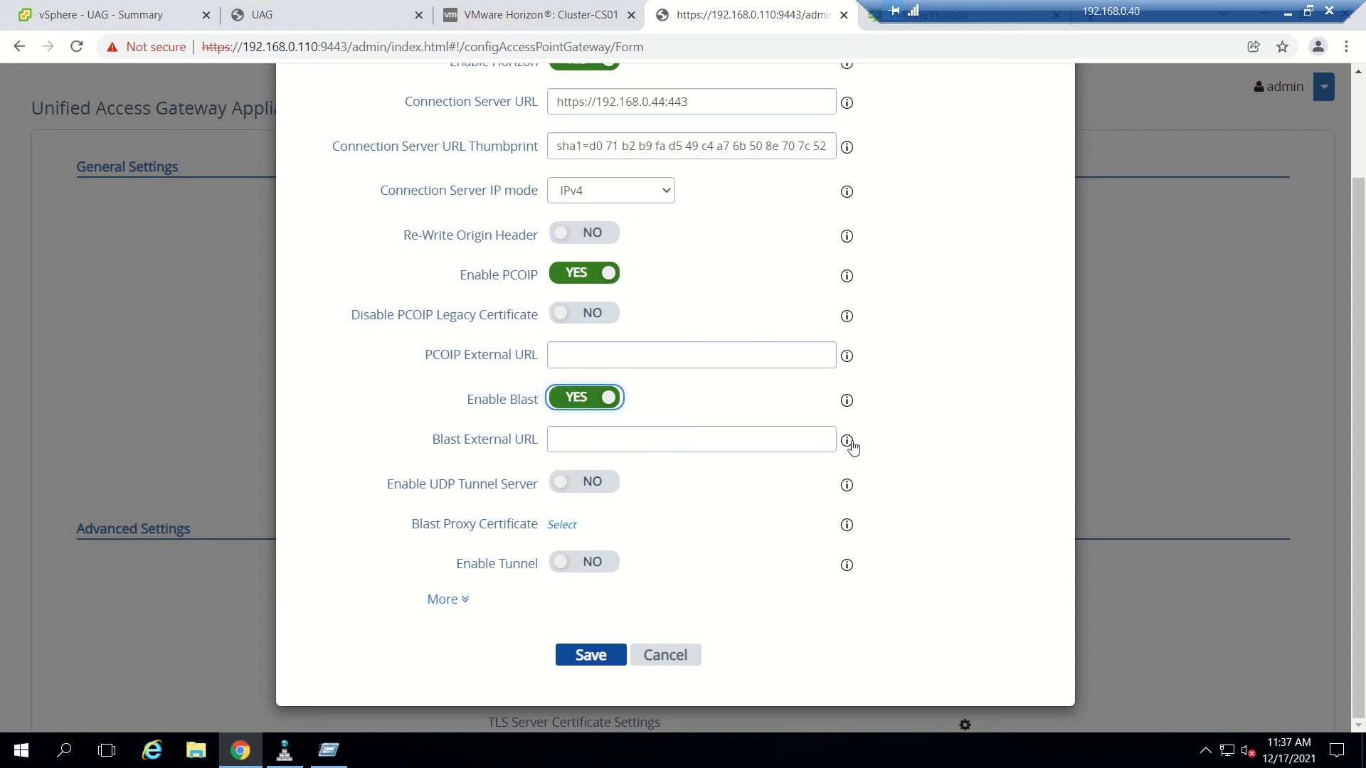
mouse_move(845, 441)
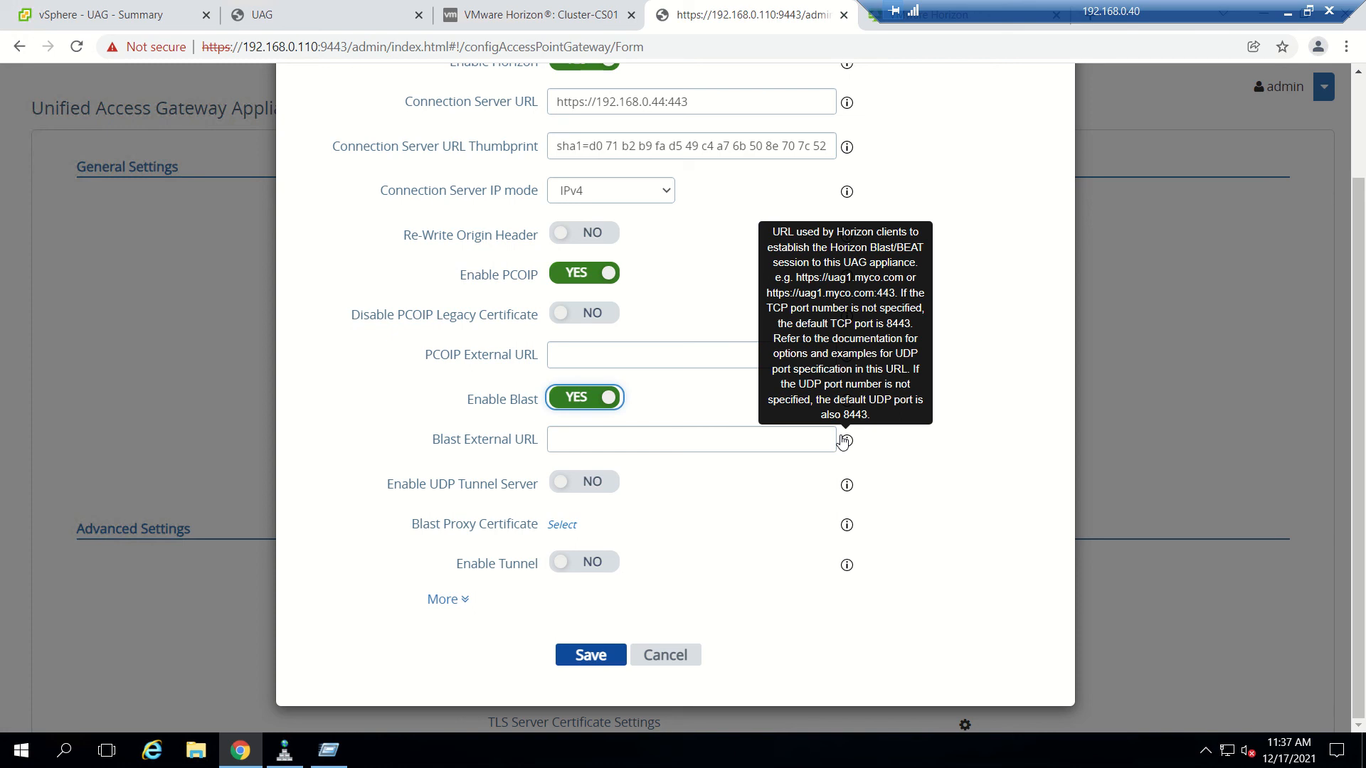
click(943, 572)
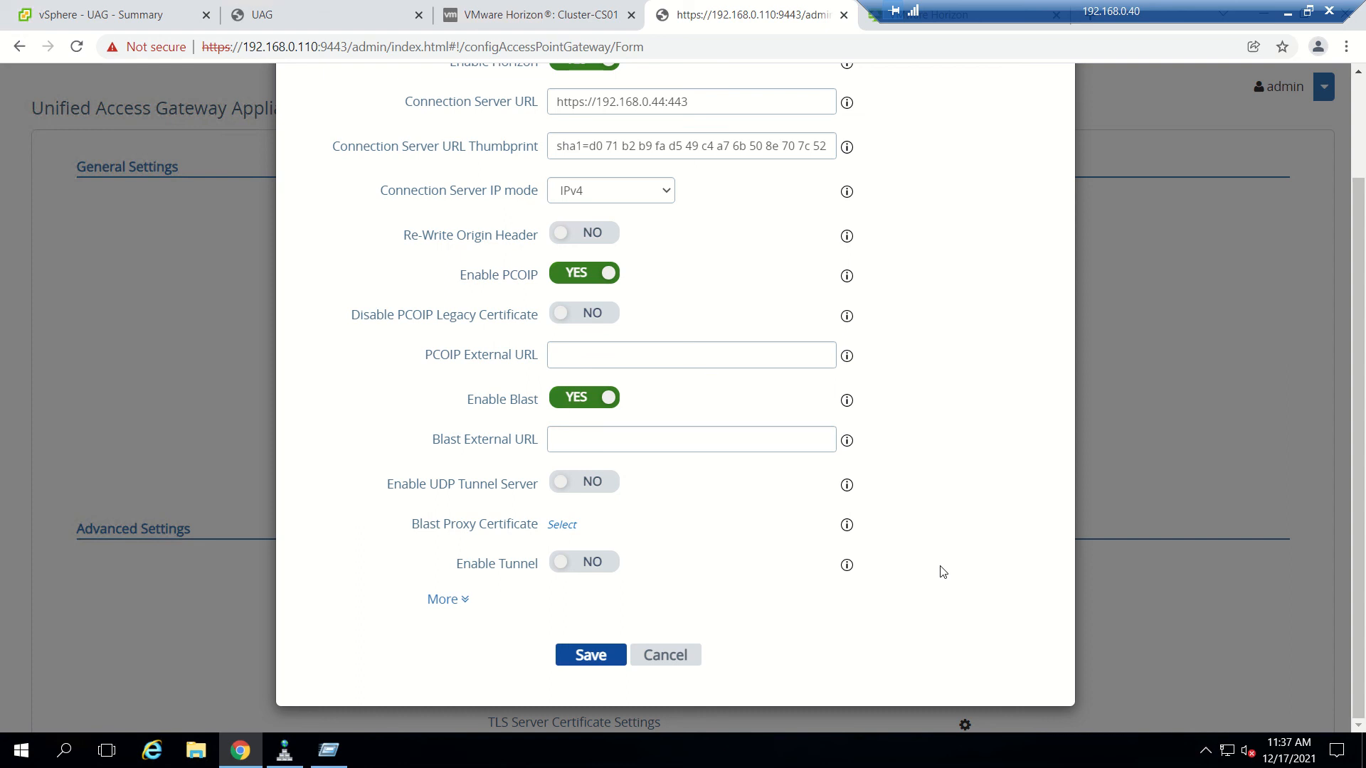
click(602, 486)
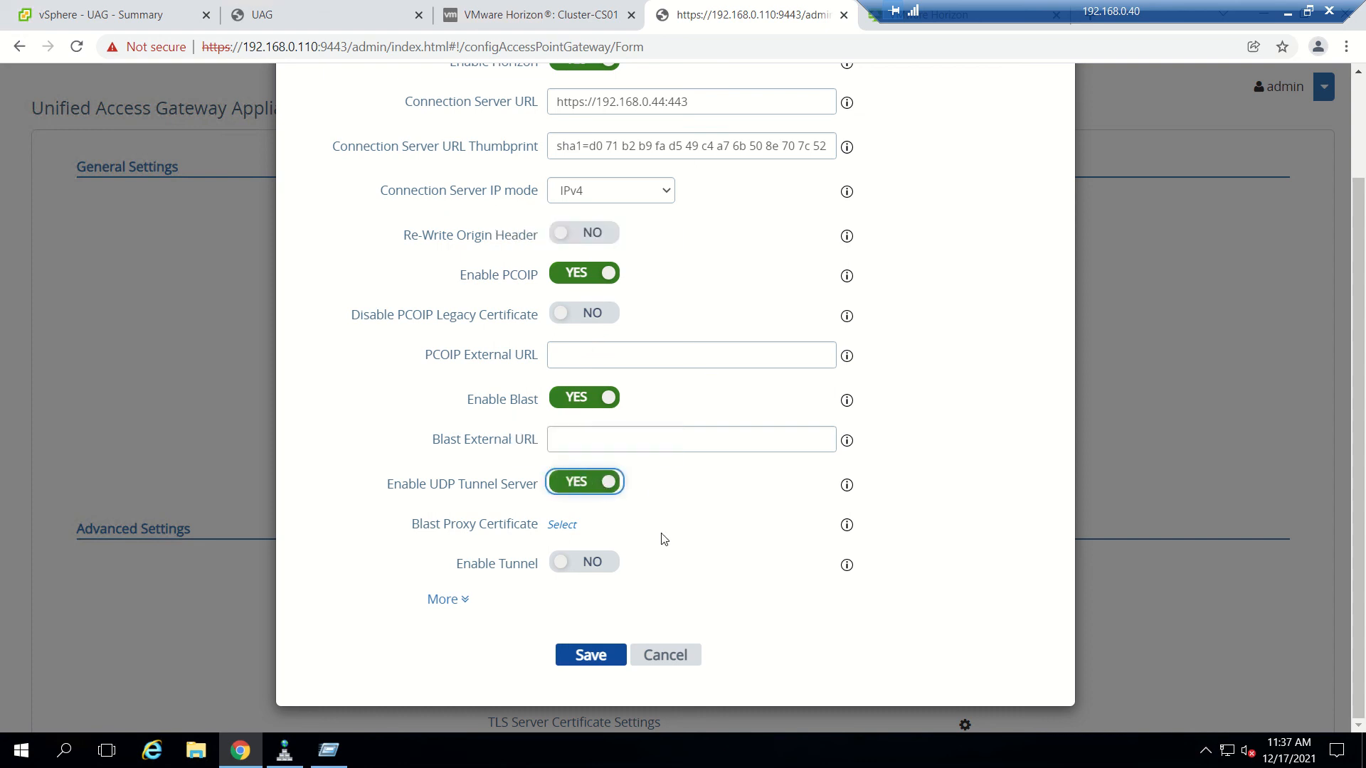
click(1290, 13)
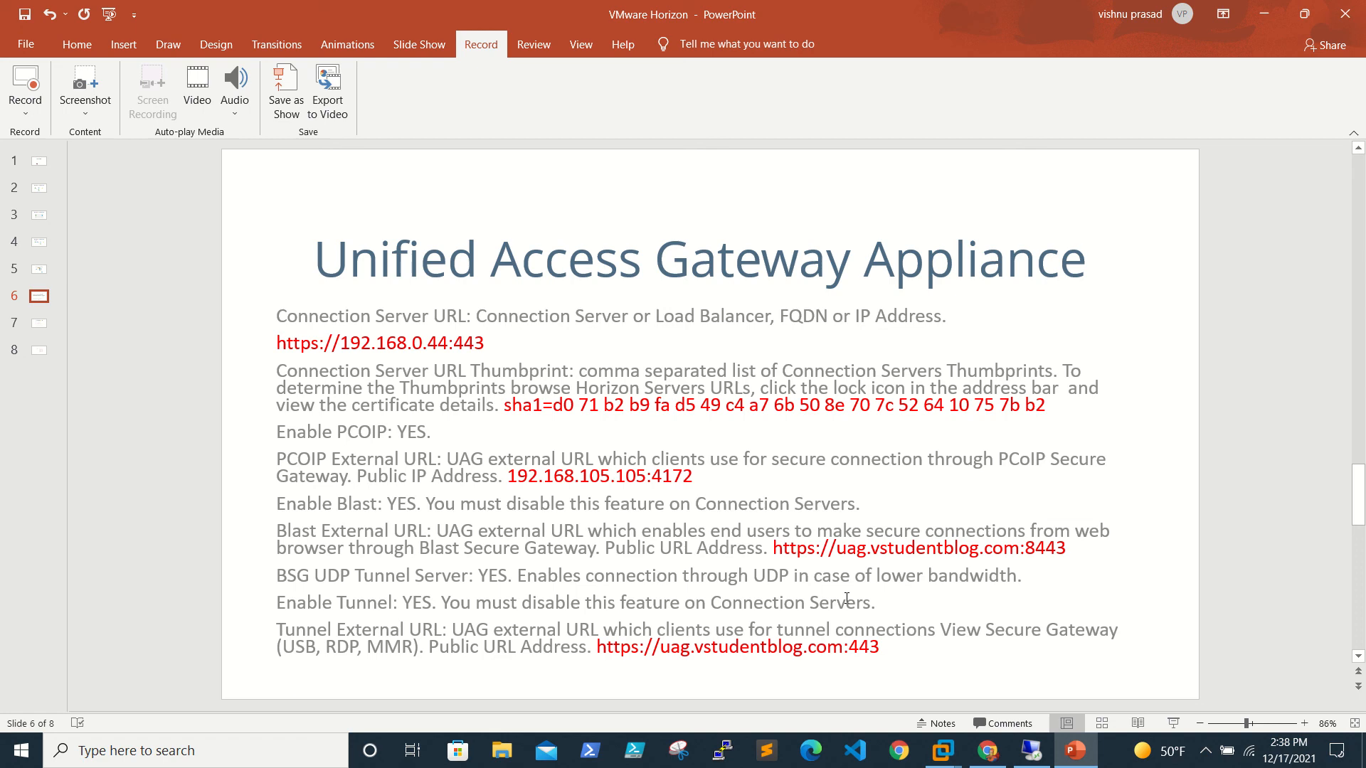
click(1031, 751)
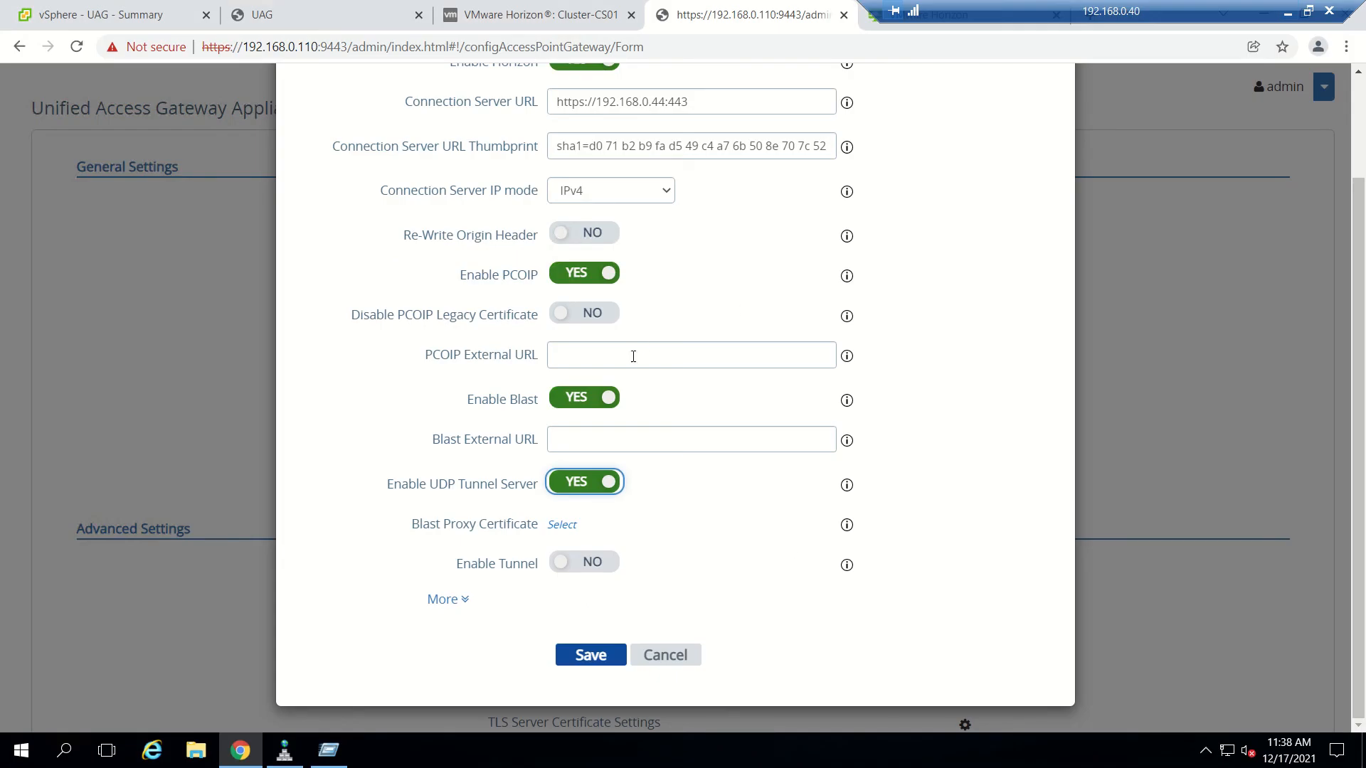
Turn PCOIP, UDP Tunnel Server and Blast back to NO and cancel the Horizon Settings.
mouse_move(849, 363)
click(587, 276)
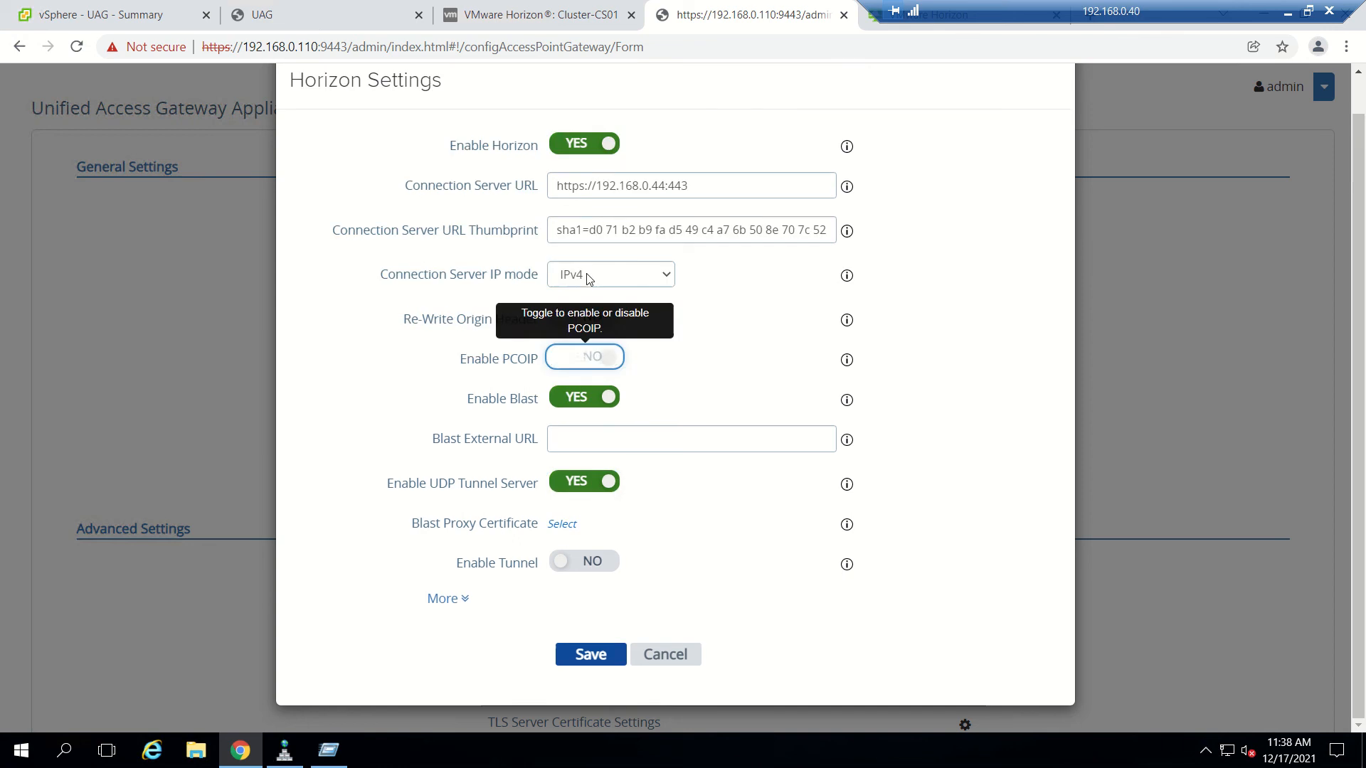
click(594, 482)
click(584, 398)
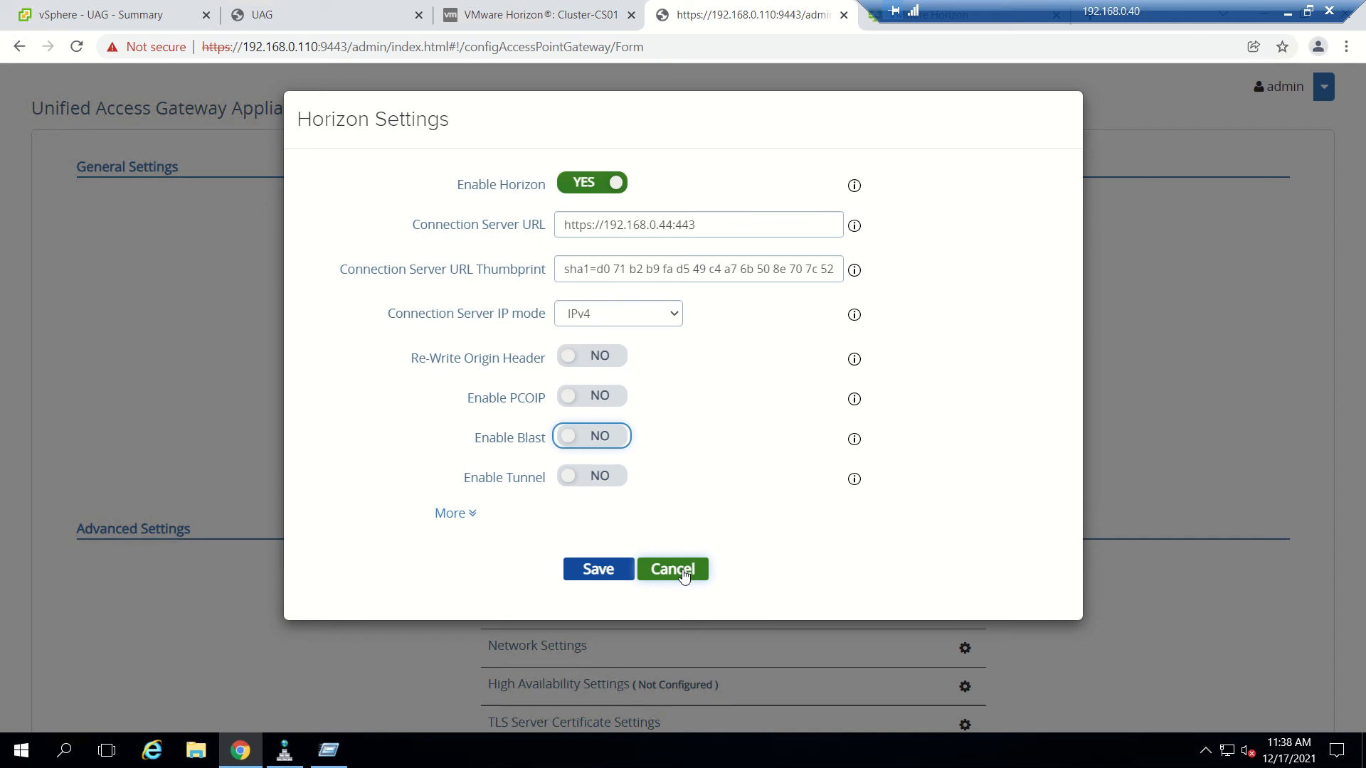
click(683, 575)
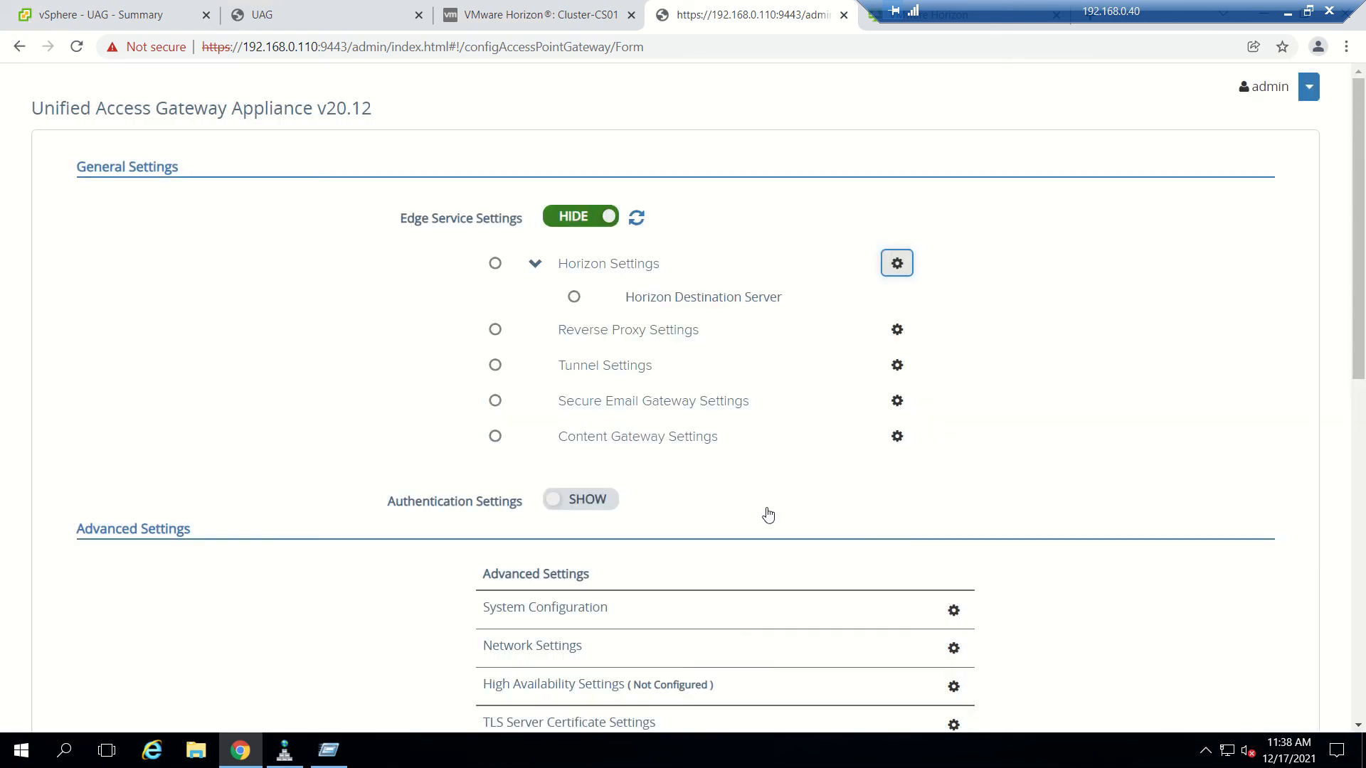
Refresh the edge service status until Horizon shows green, then go back to Horizon Console.
click(636, 218)
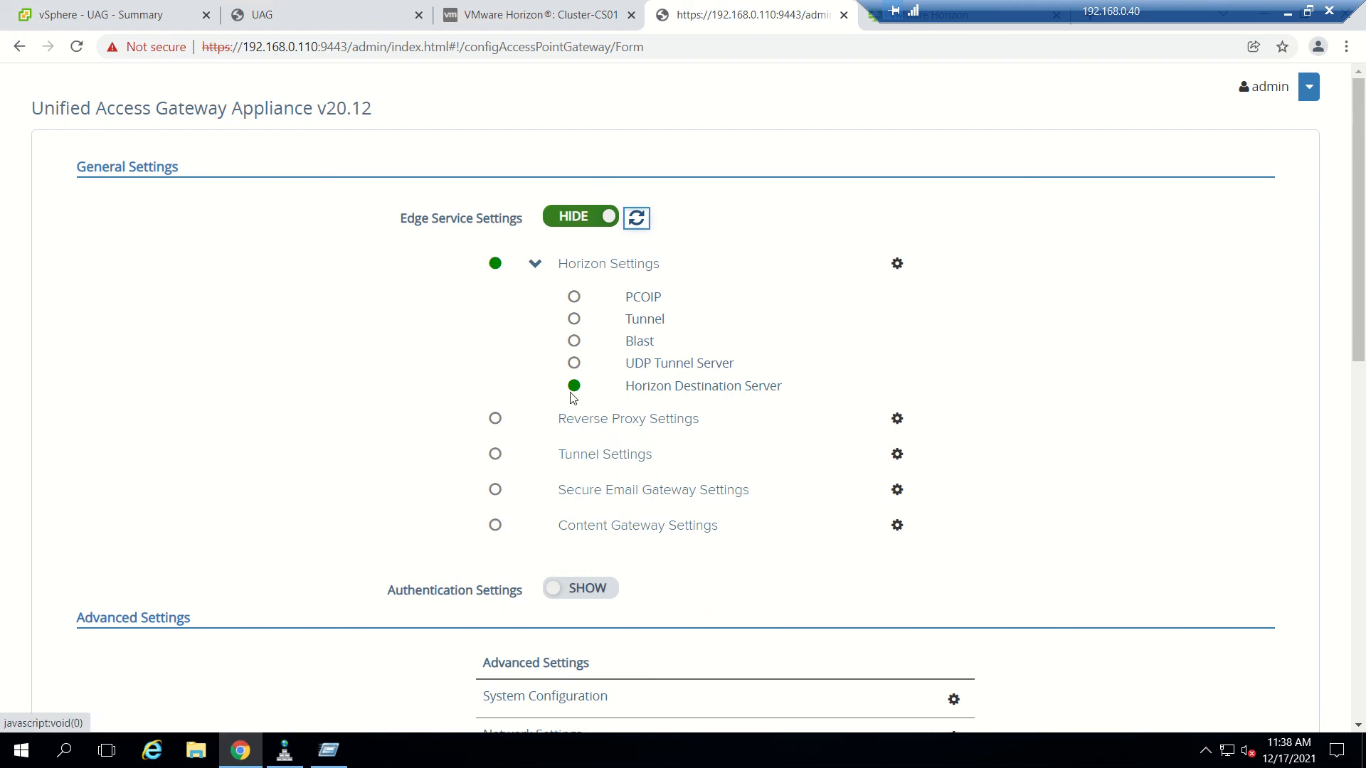
mouse_move(570, 393)
click(585, 21)
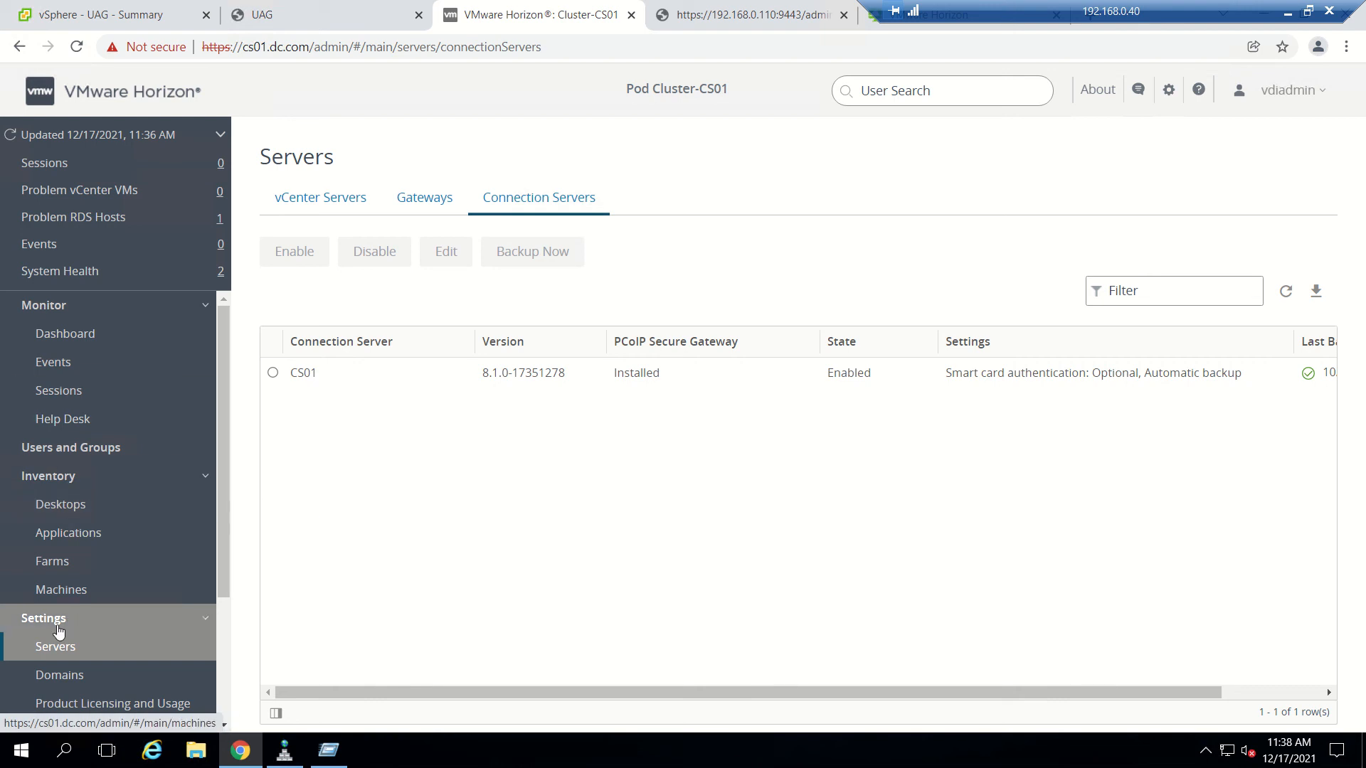
Open Monitor > Dashboard, then Sessions, which lists 0 active sessions.
scroll(102, 593, down, 3)
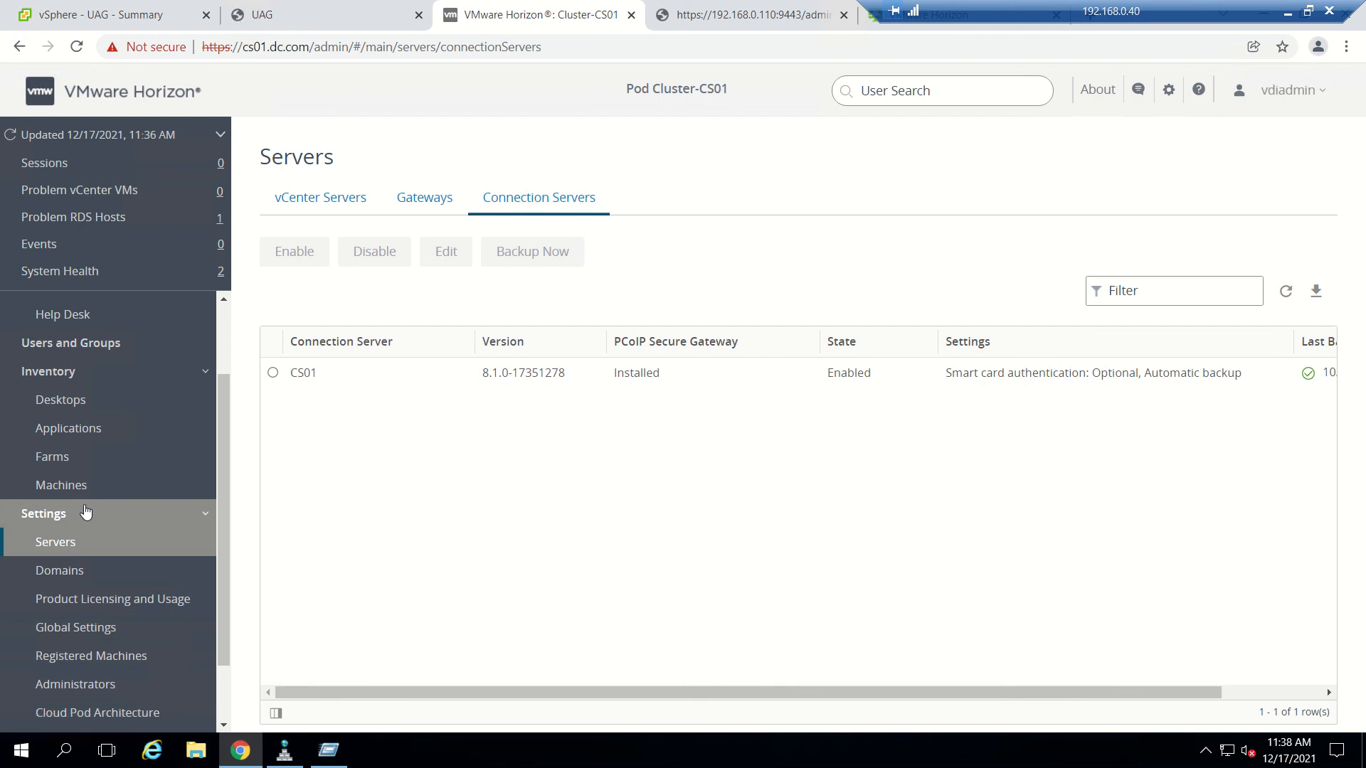
scroll(86, 509, up, 3)
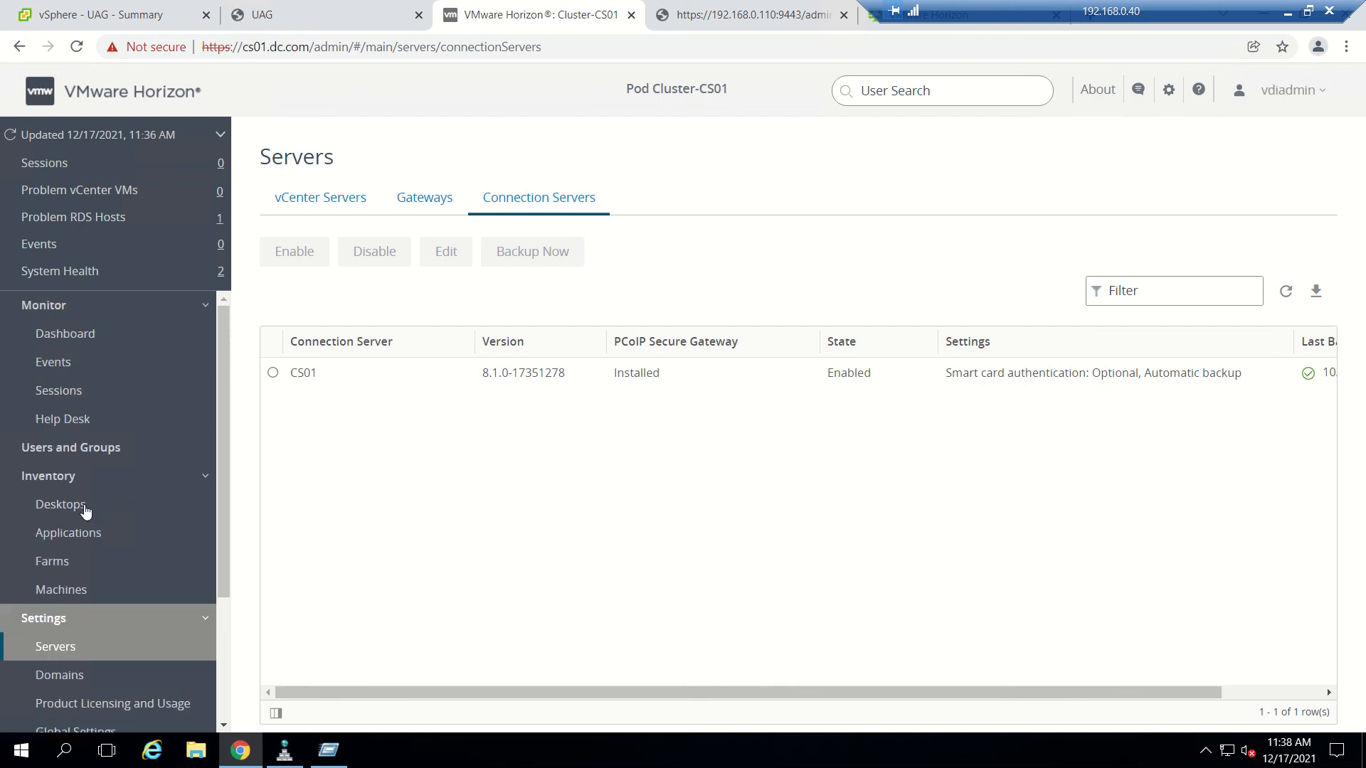
click(68, 340)
scroll(432, 533, down, 1)
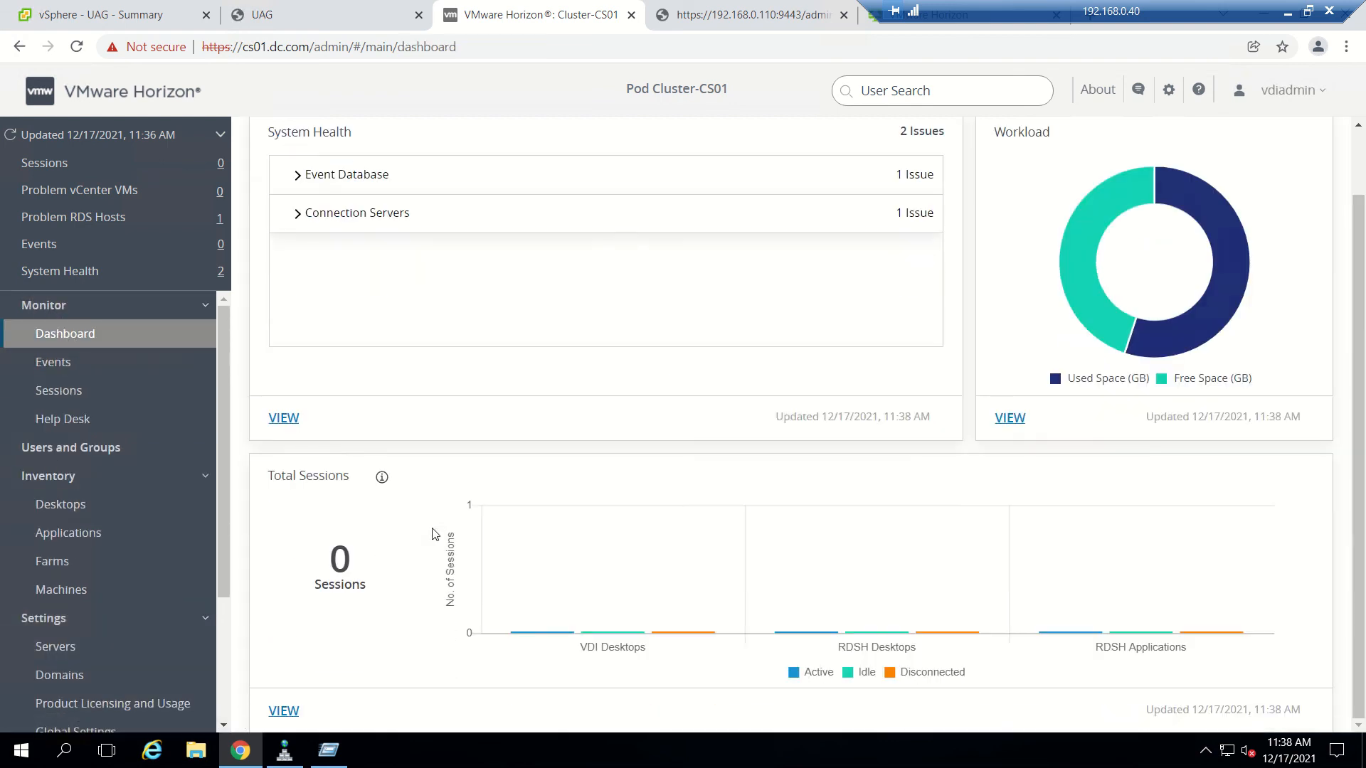
click(67, 391)
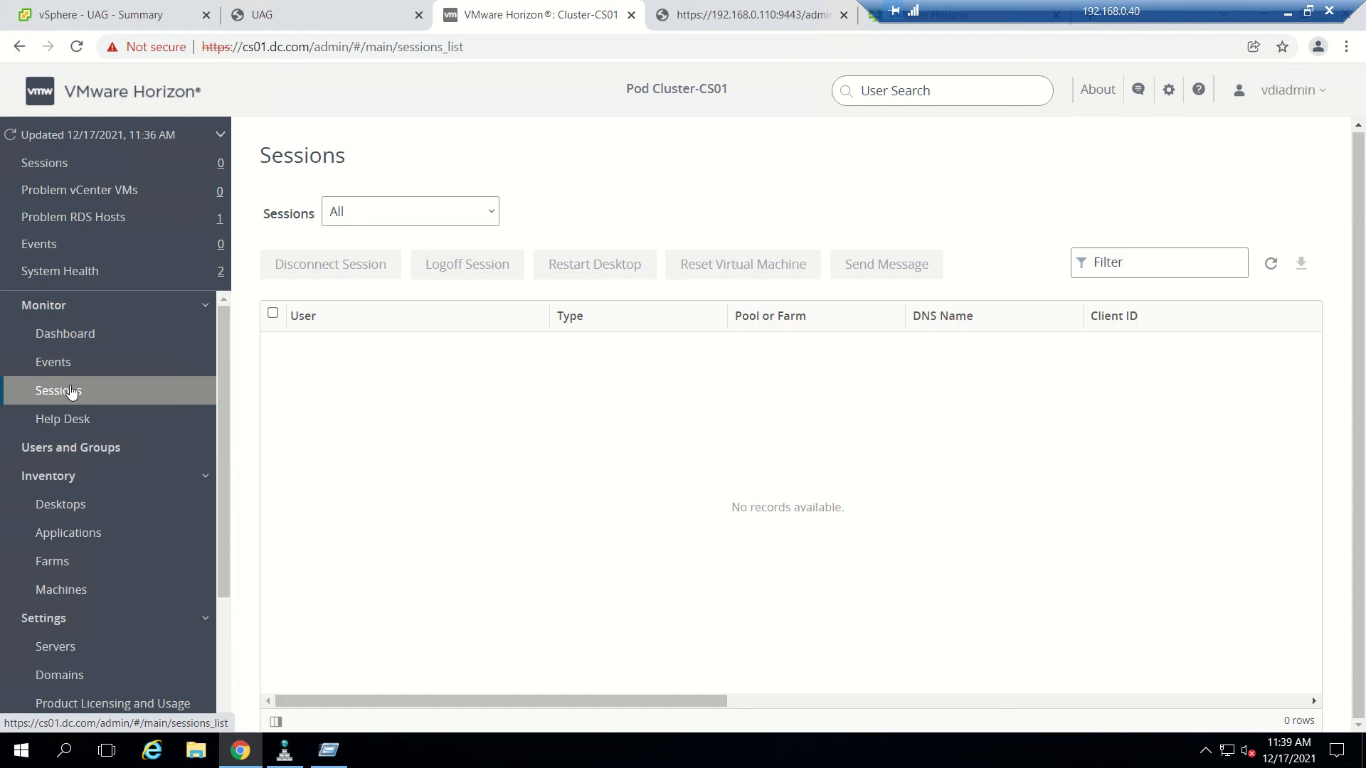
Launch Horizon Client, connect to server 192.168.0.44, and accept the certificate warning.
click(1286, 13)
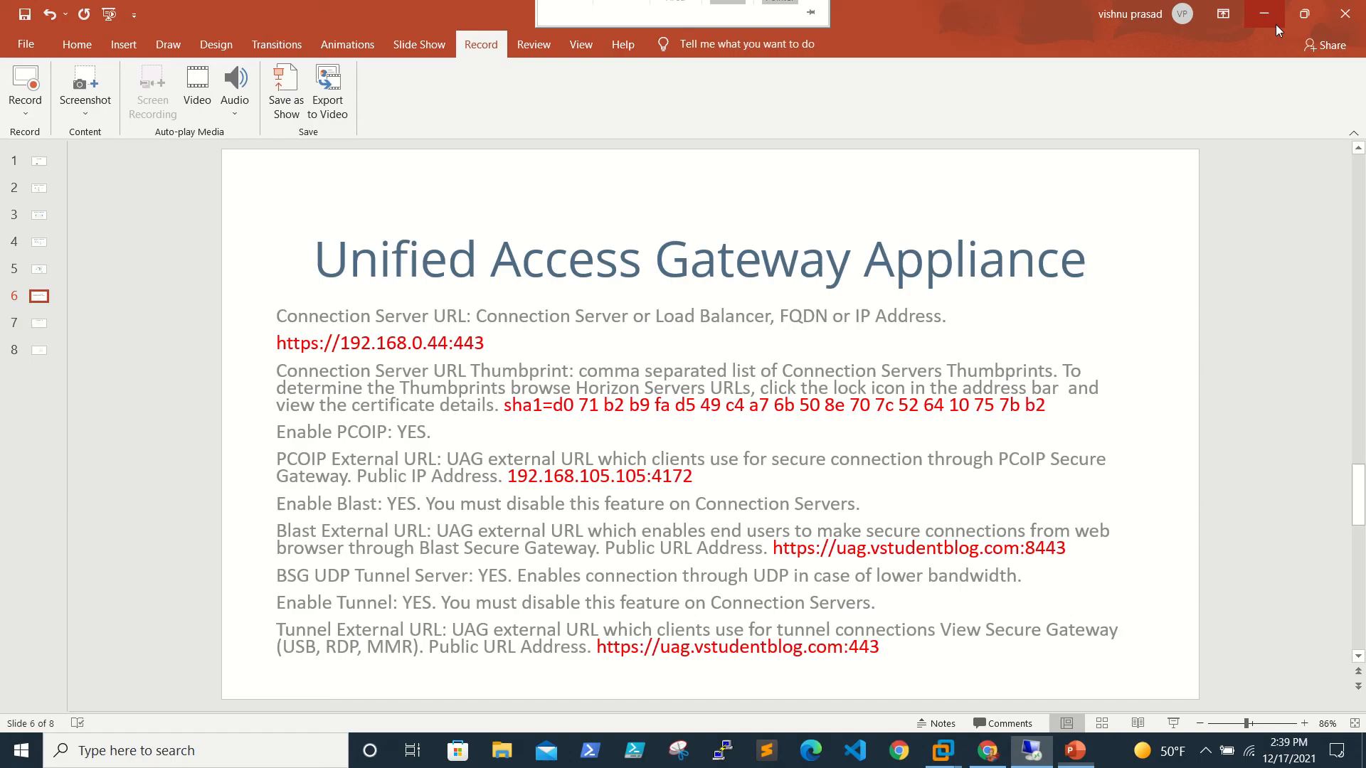
click(1263, 13)
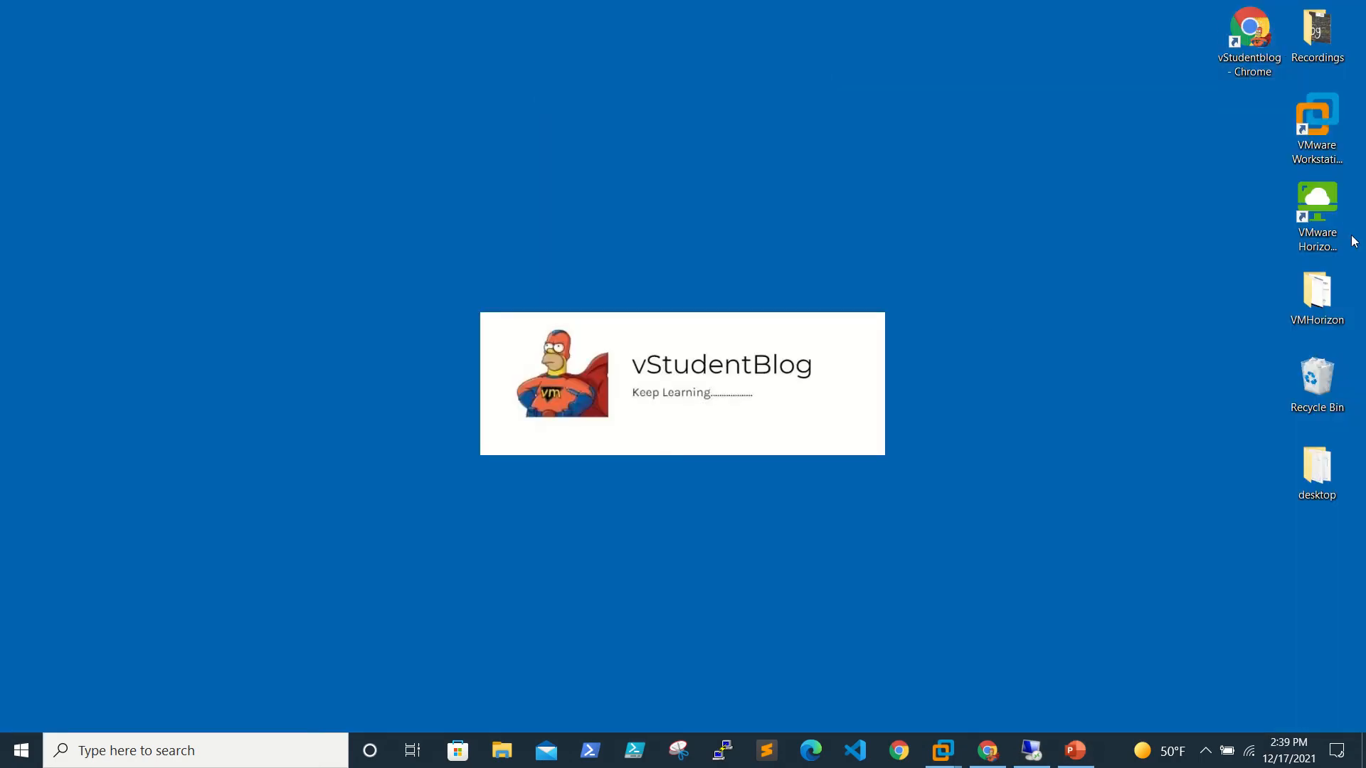
click(1324, 228)
double_click(1324, 228)
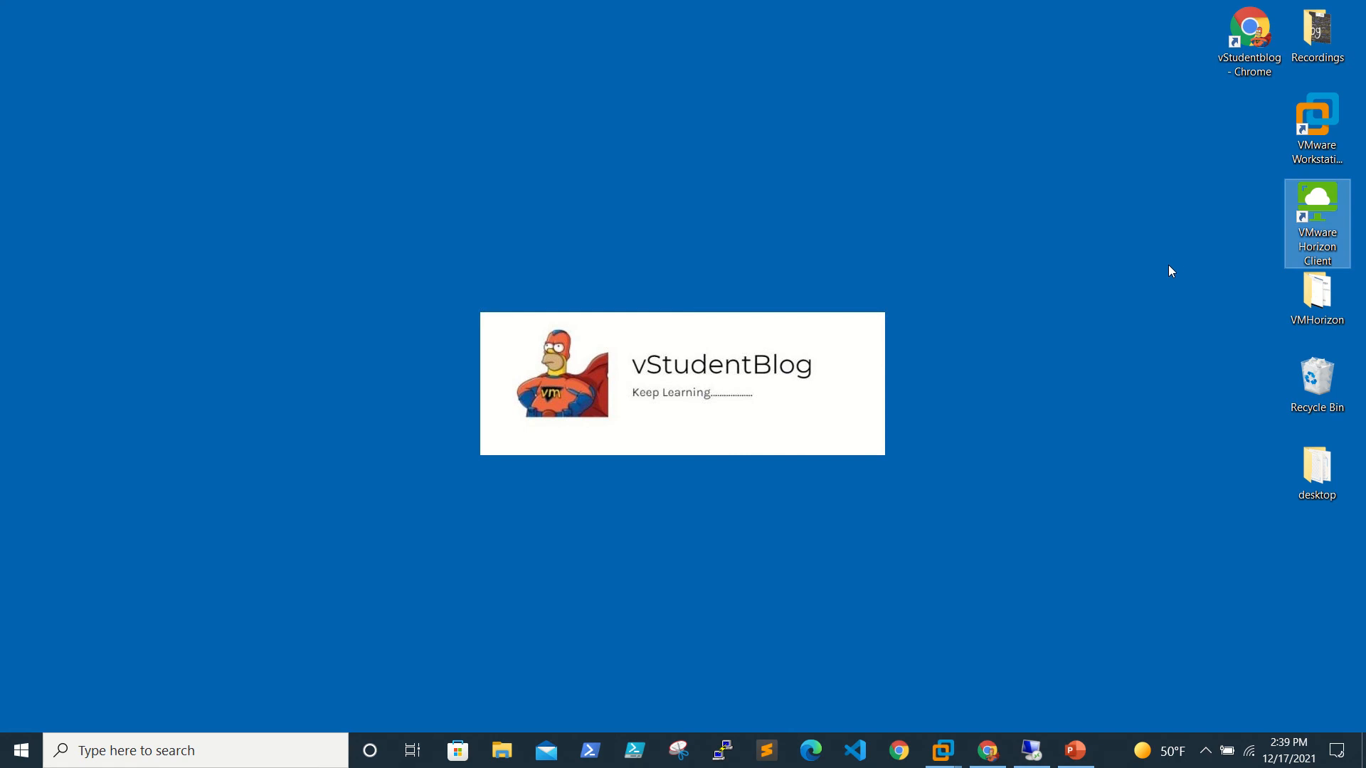
double_click(291, 171)
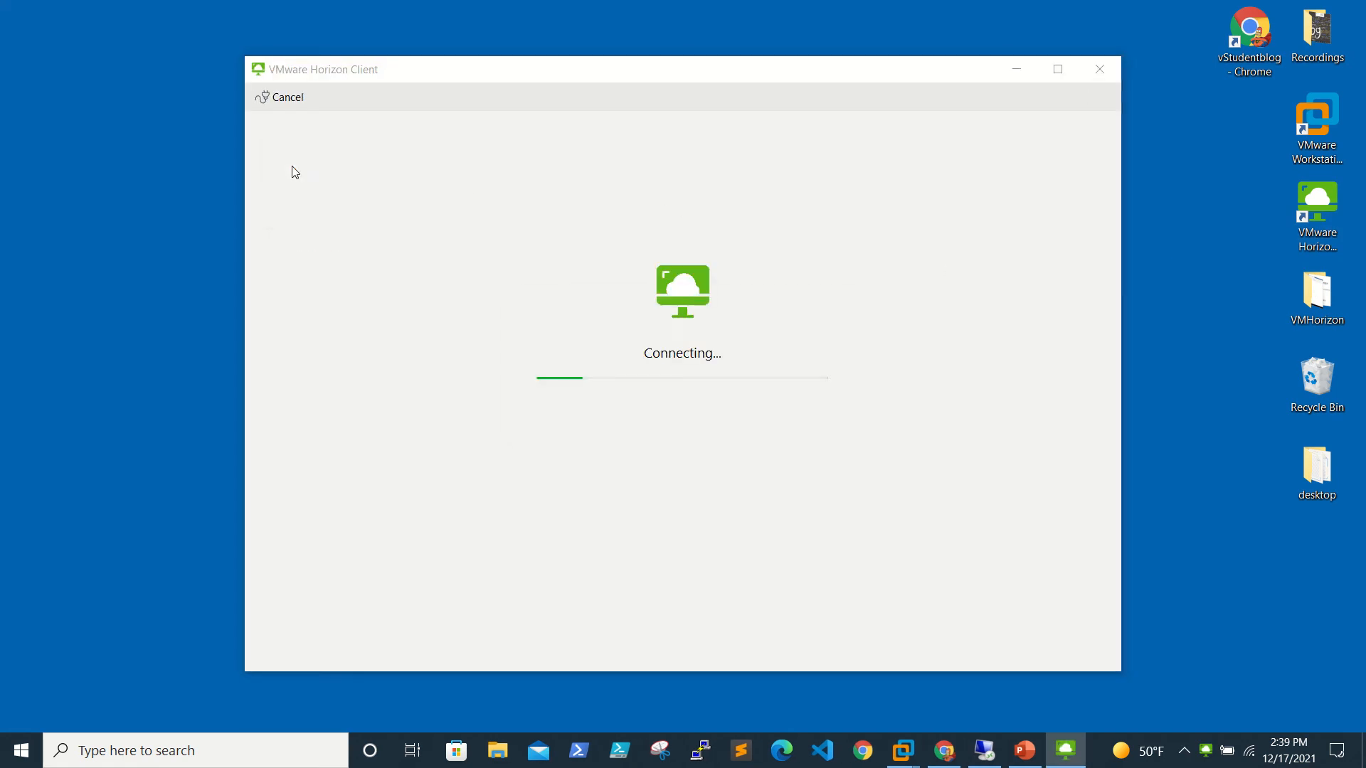
click(731, 411)
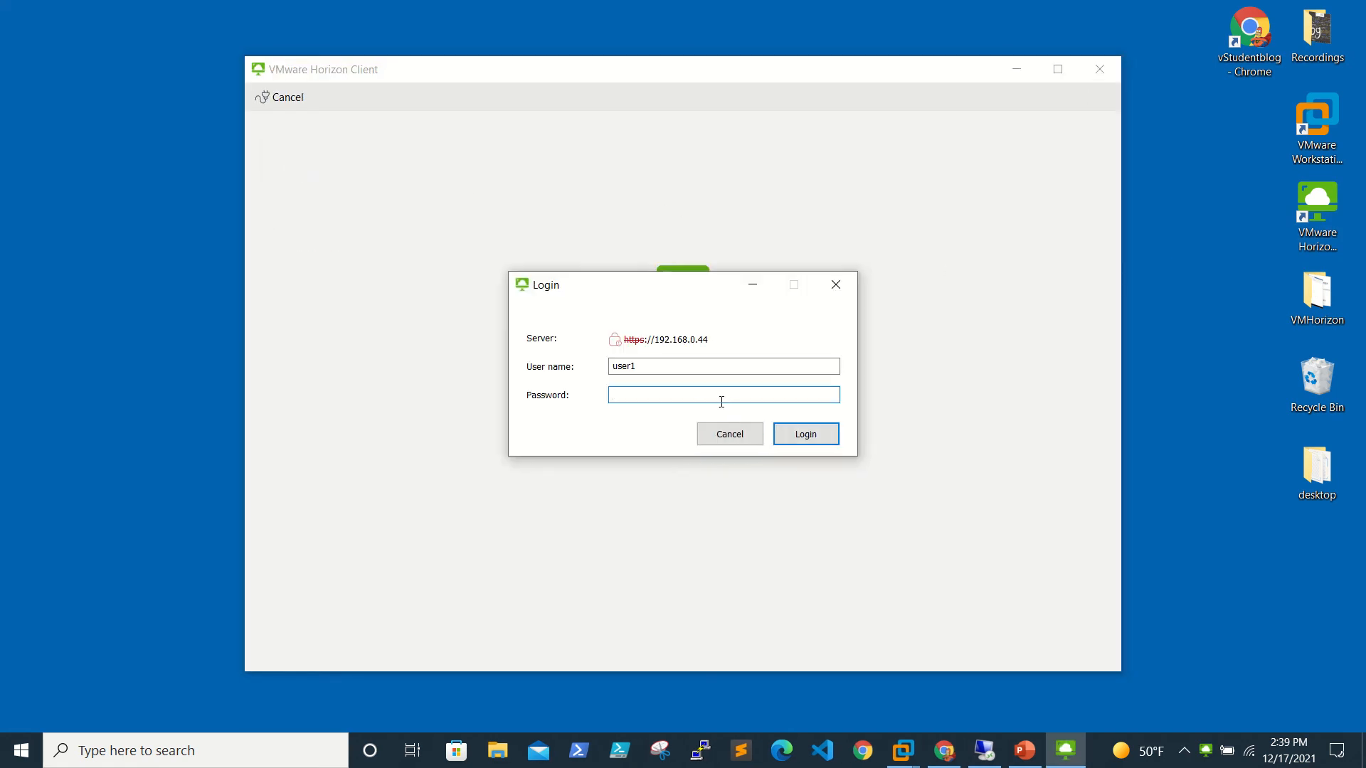
Log in with the account password, open the DesktopFpool desktop, and minimize it.
text(•••••••••)
key(Return)
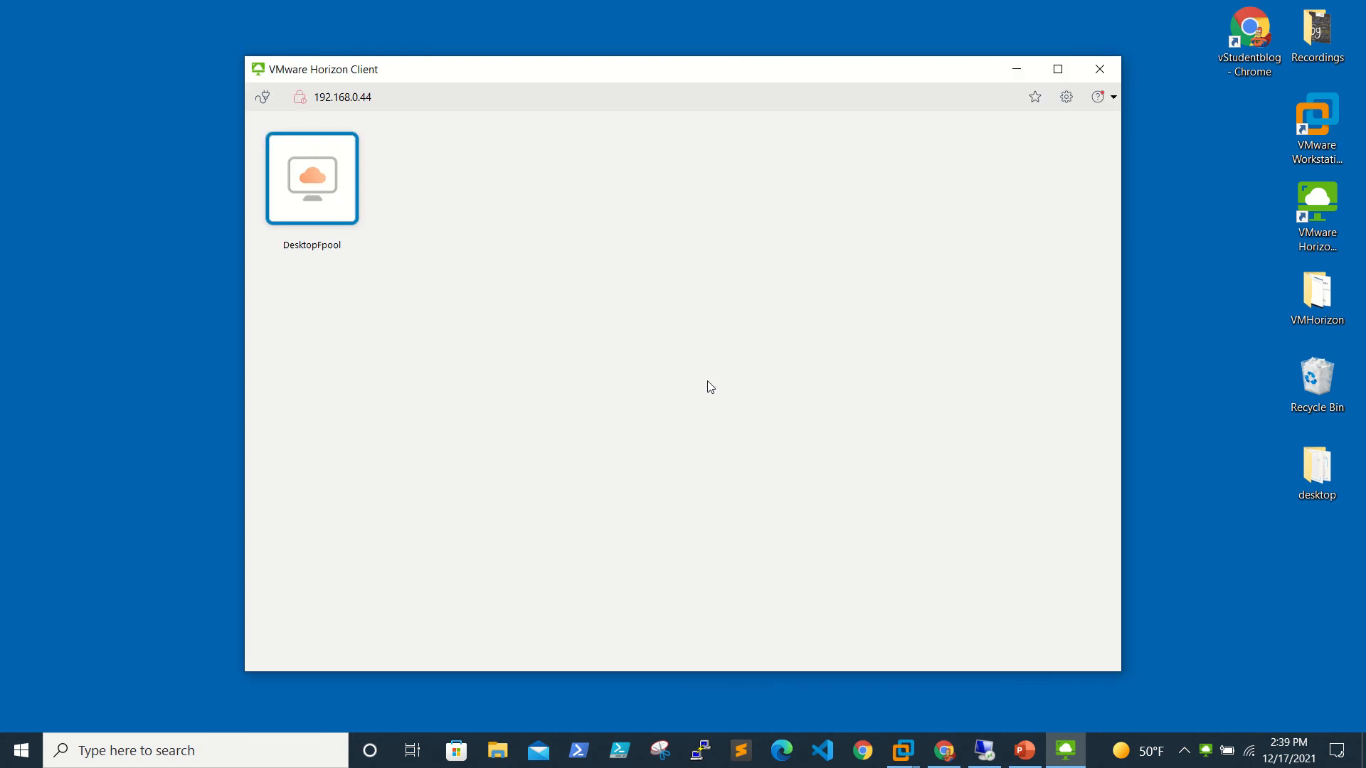
double_click(305, 187)
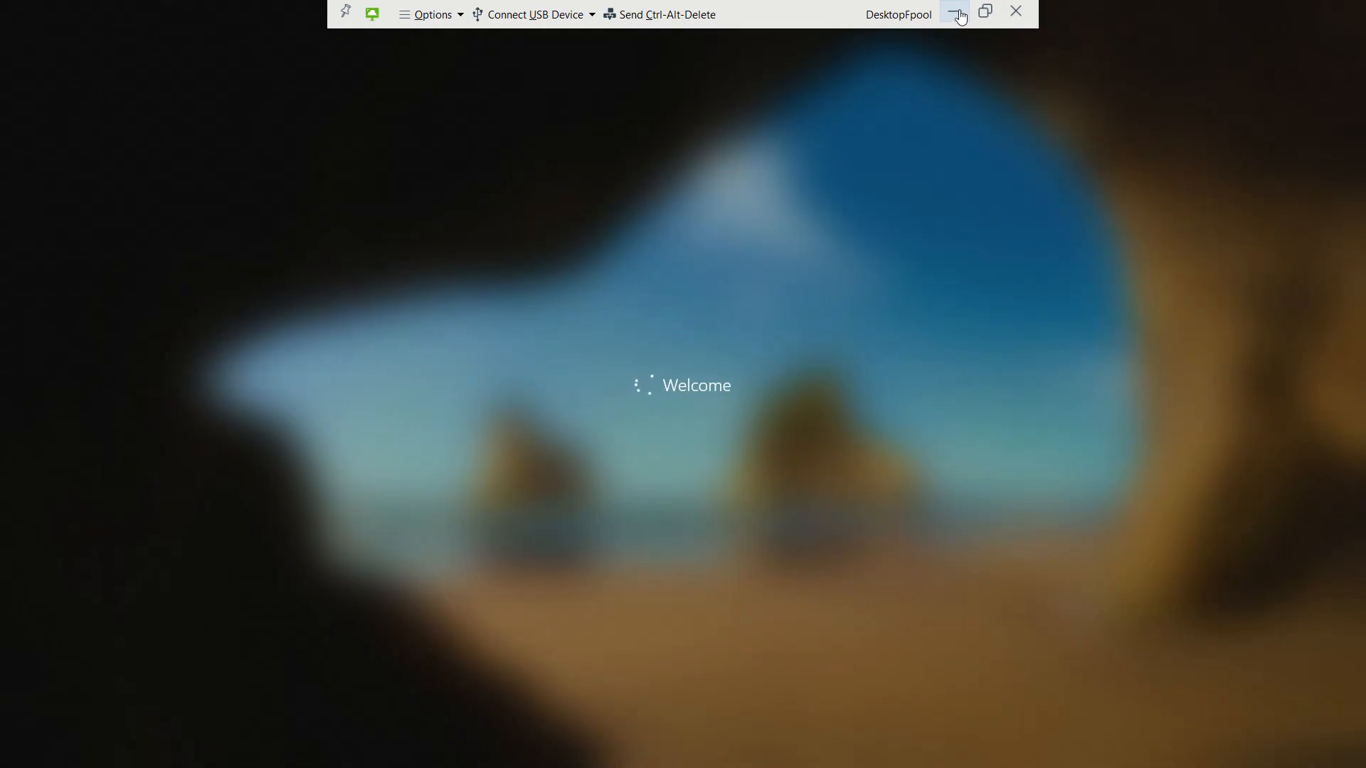
click(960, 13)
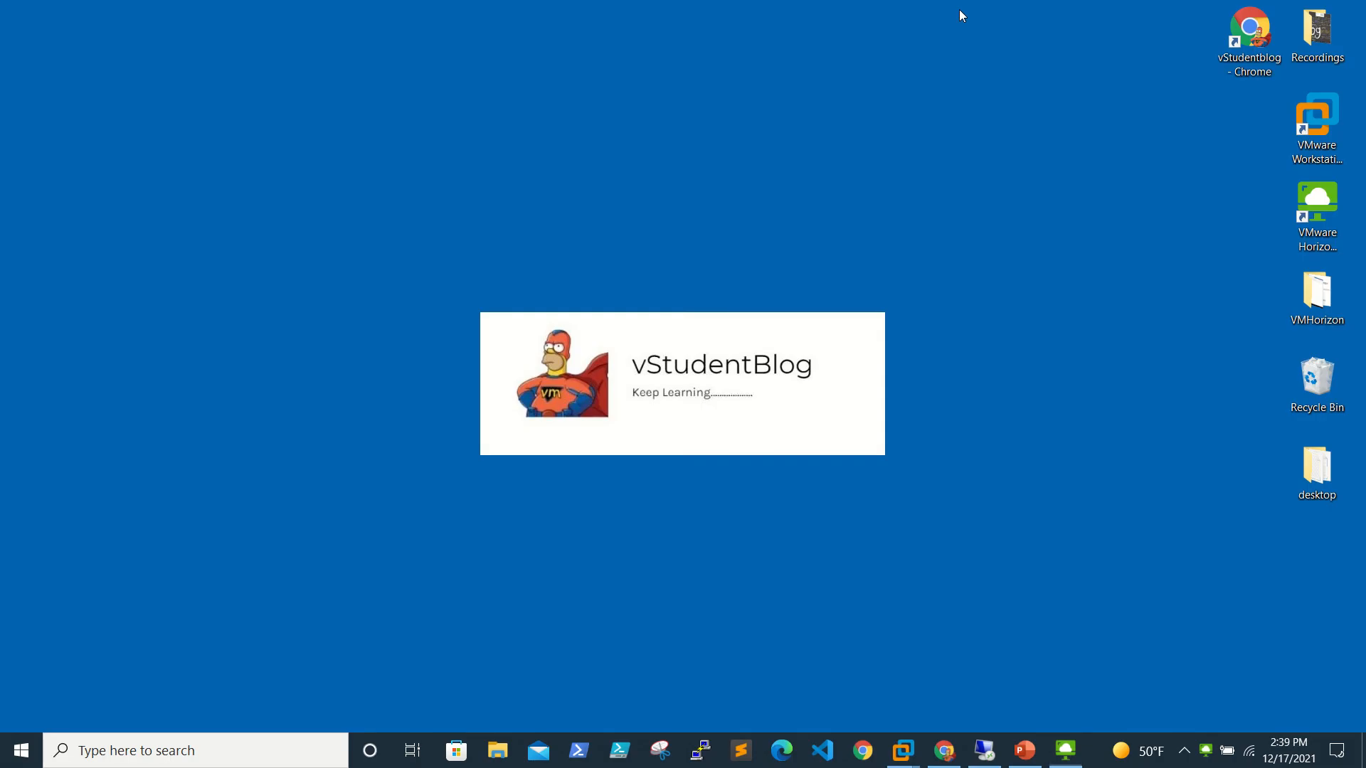
In the remote admin session, scroll the Sessions table columns and refresh it, still showing no records.
click(984, 750)
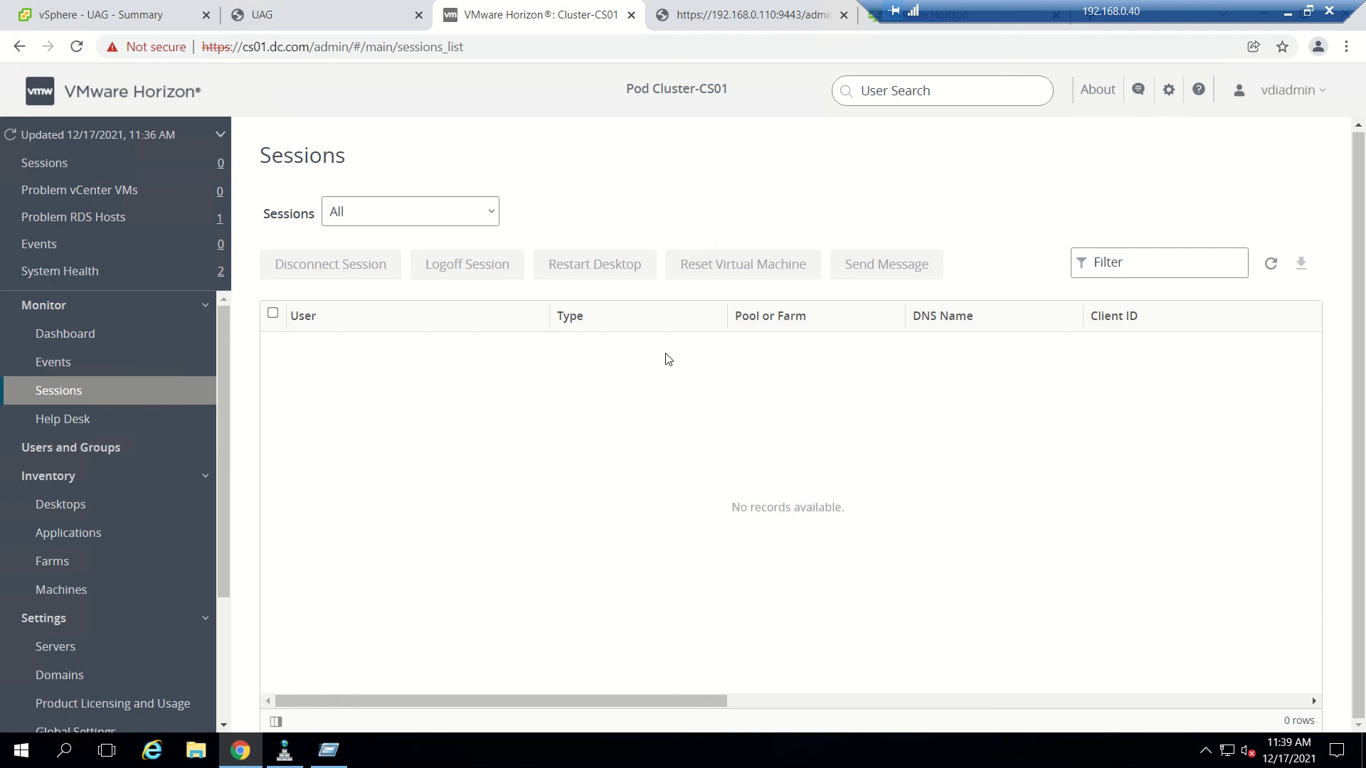
drag(555, 700, 900, 686)
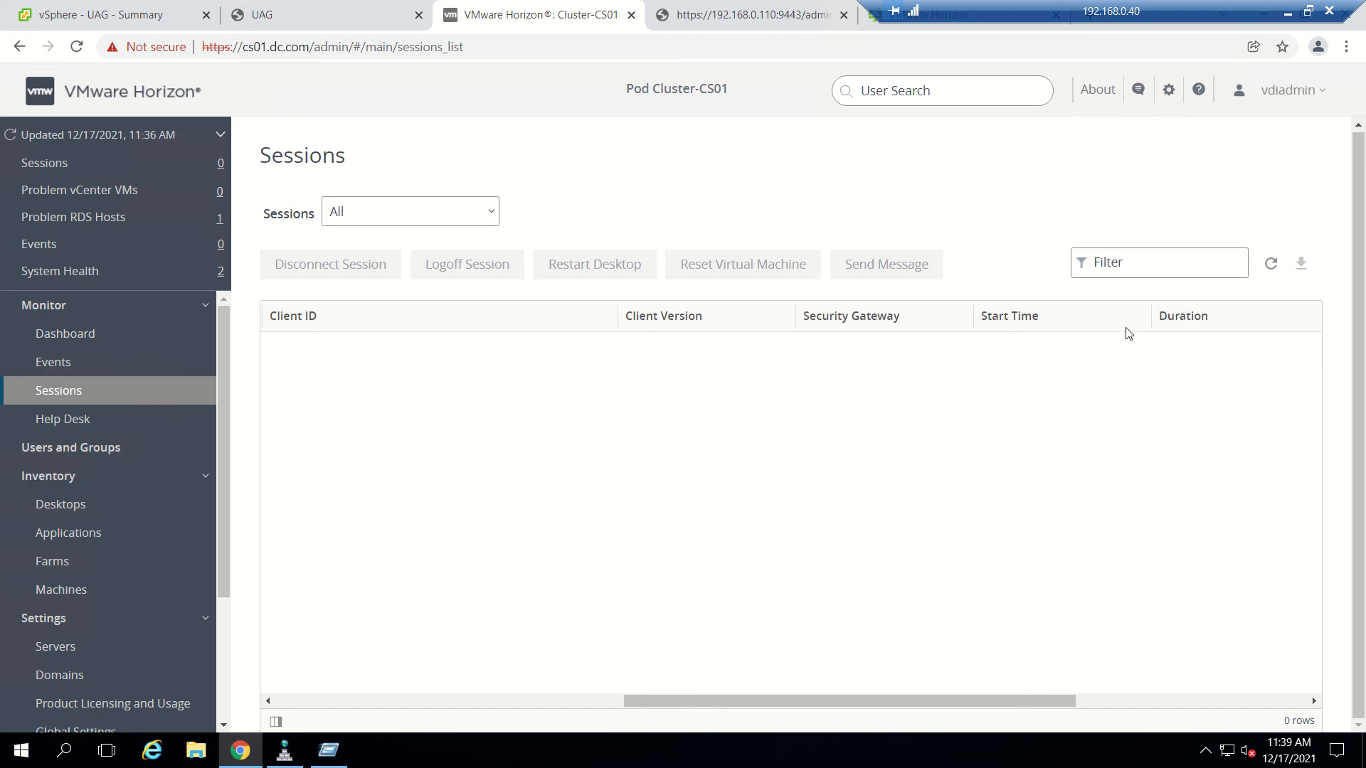
drag(936, 701, 540, 702)
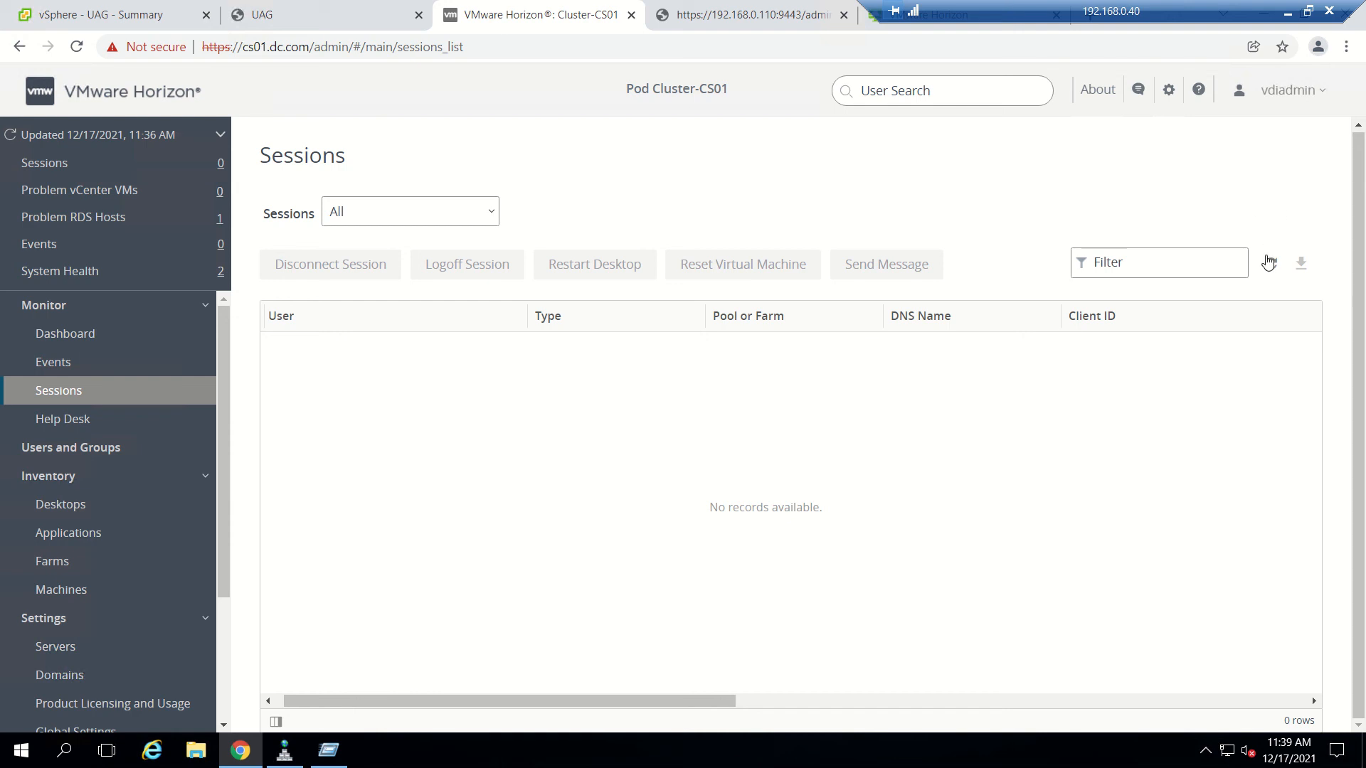
click(1270, 264)
drag(619, 701, 626, 619)
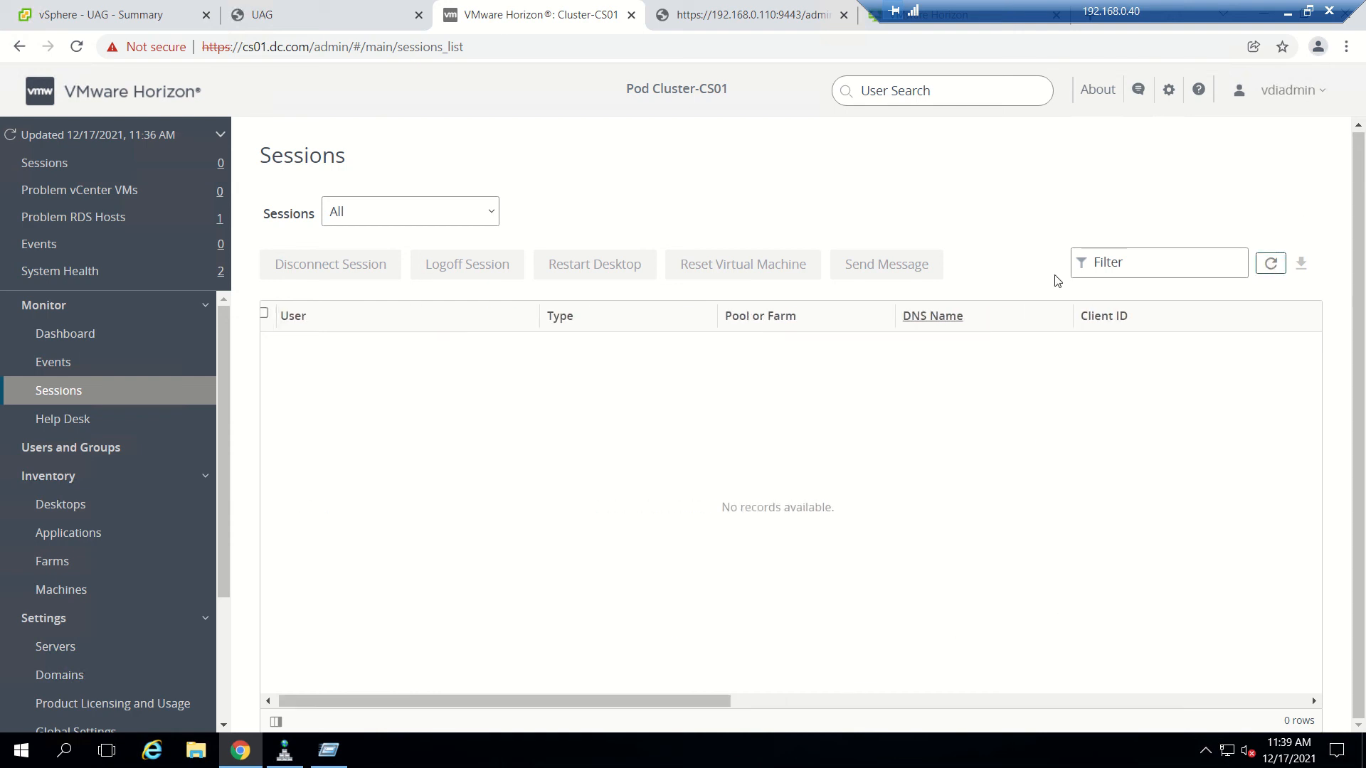
Bring up PowerPoint, review slide 7's firewall ports table, and move to slide 8.
click(1289, 13)
click(1058, 758)
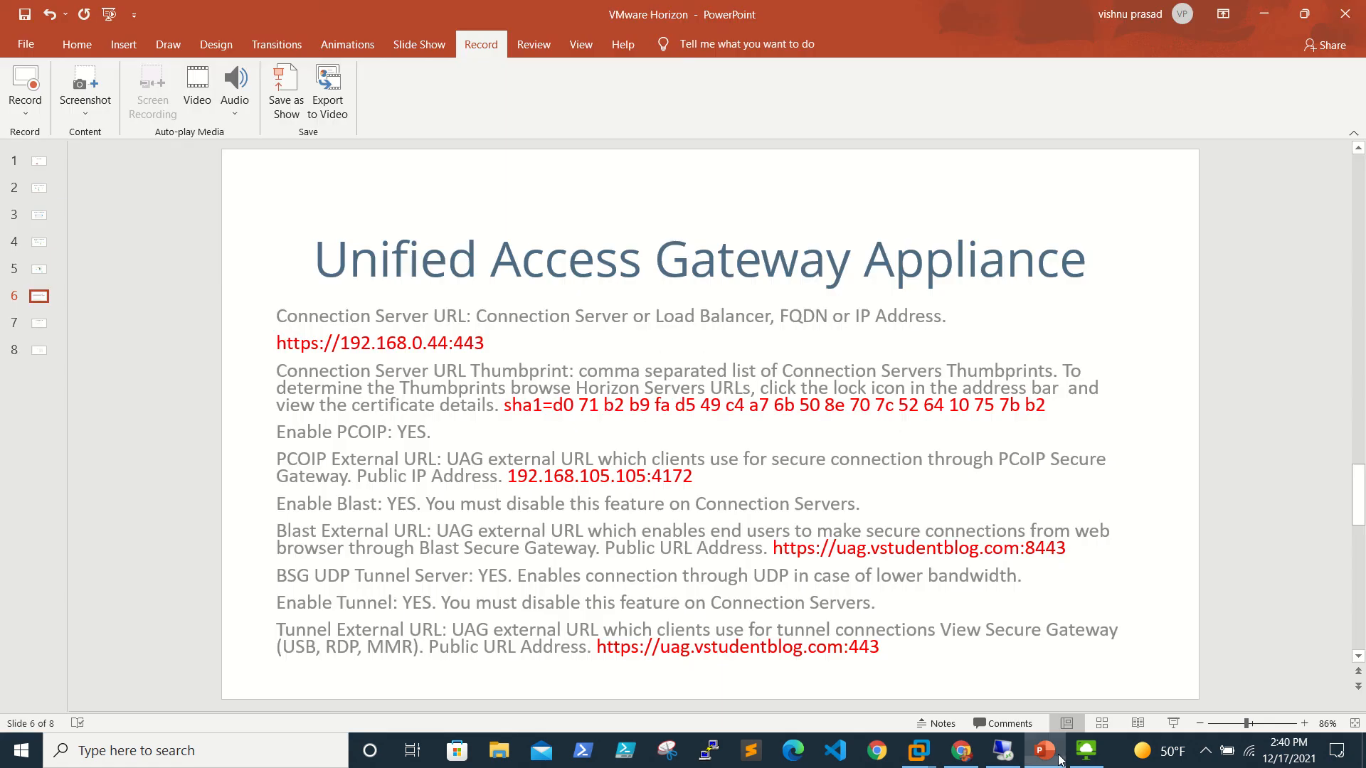
scroll(873, 502, down, 1)
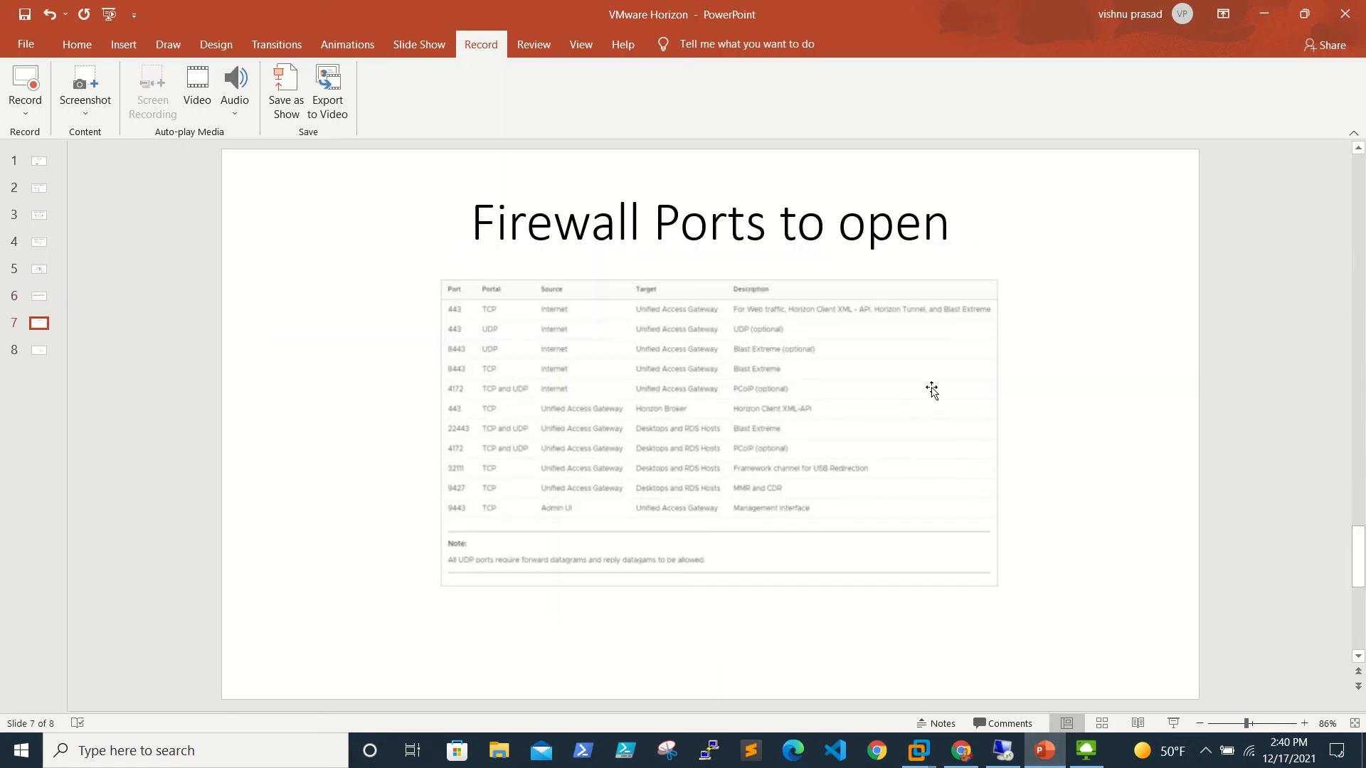
scroll(931, 389, up, 4)
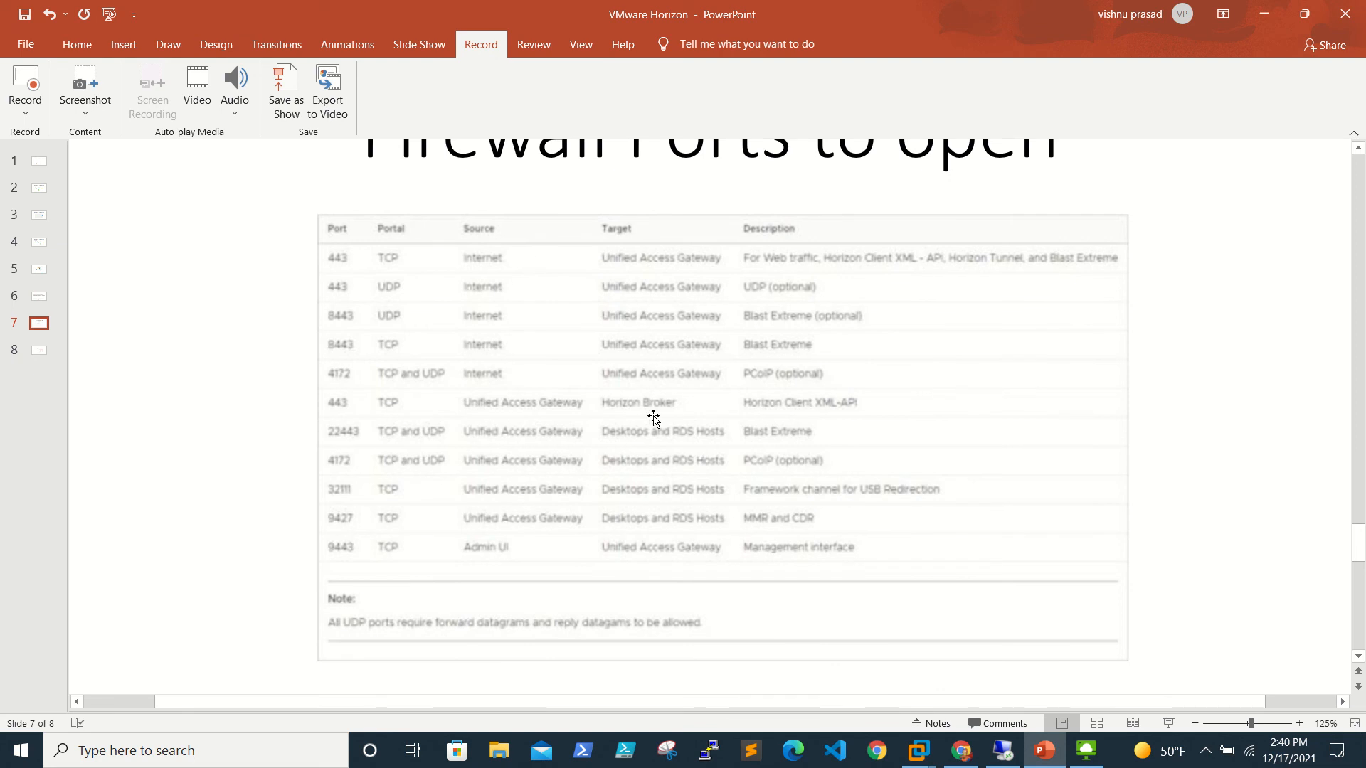
scroll(653, 418, up, 1)
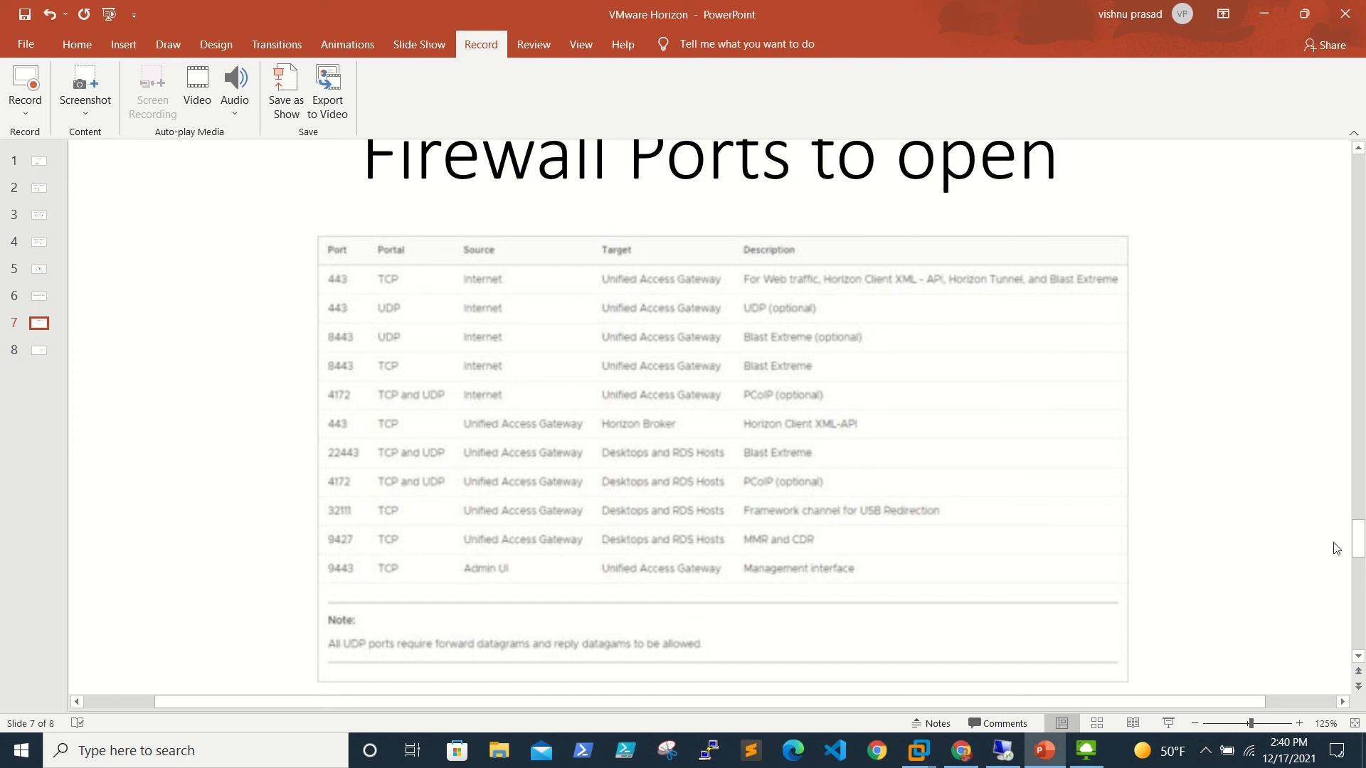
click(1360, 658)
click(1360, 657)
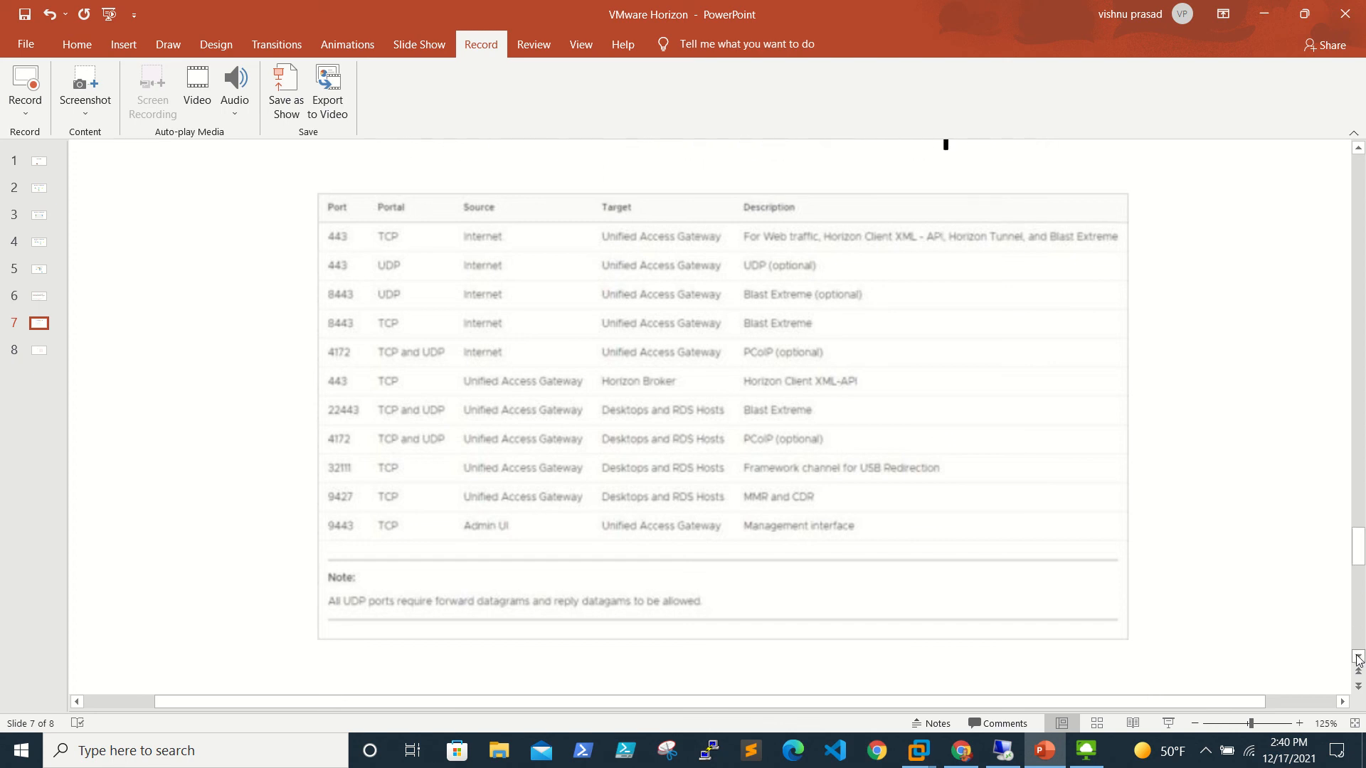
click(39, 350)
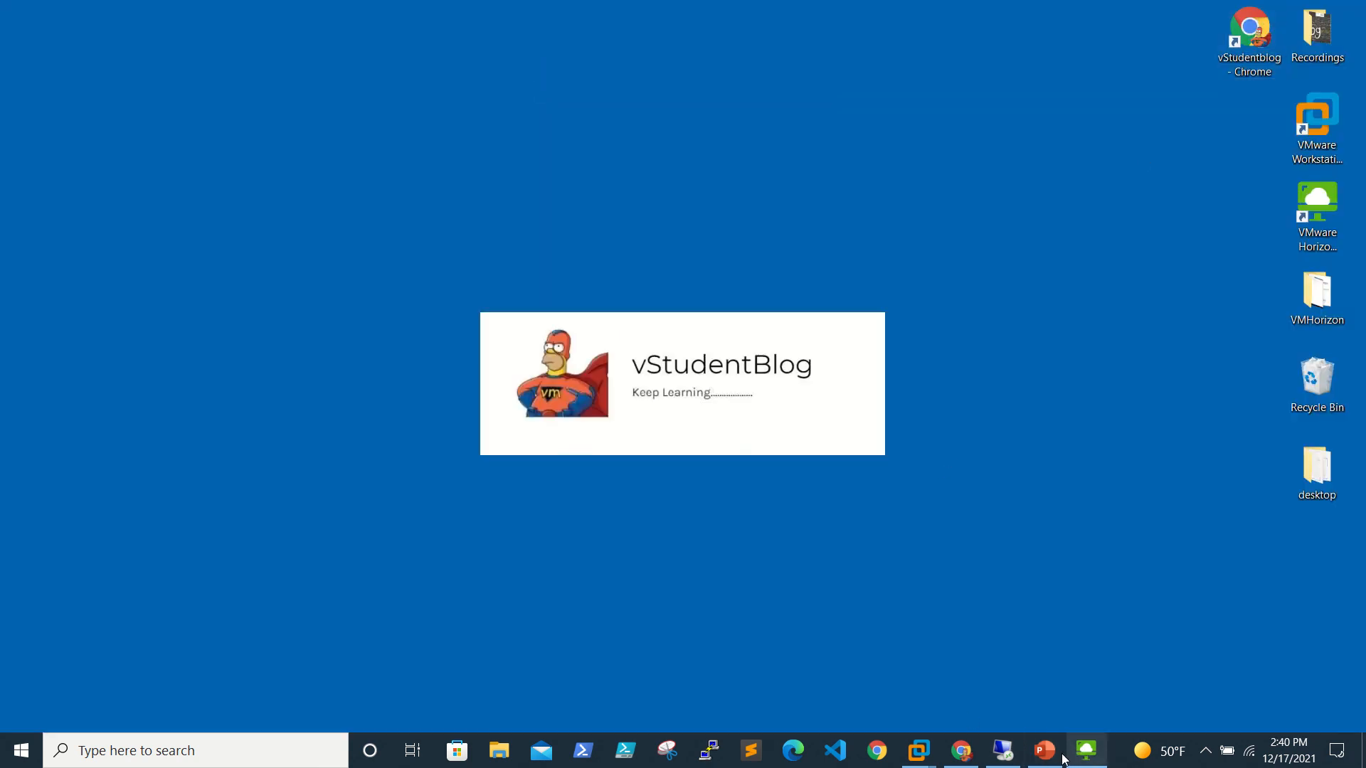
Reload Sessions via Events and confirm one connected DesktopFpool session on windesktop-2.dc.com over VMware Blast.
click(1003, 752)
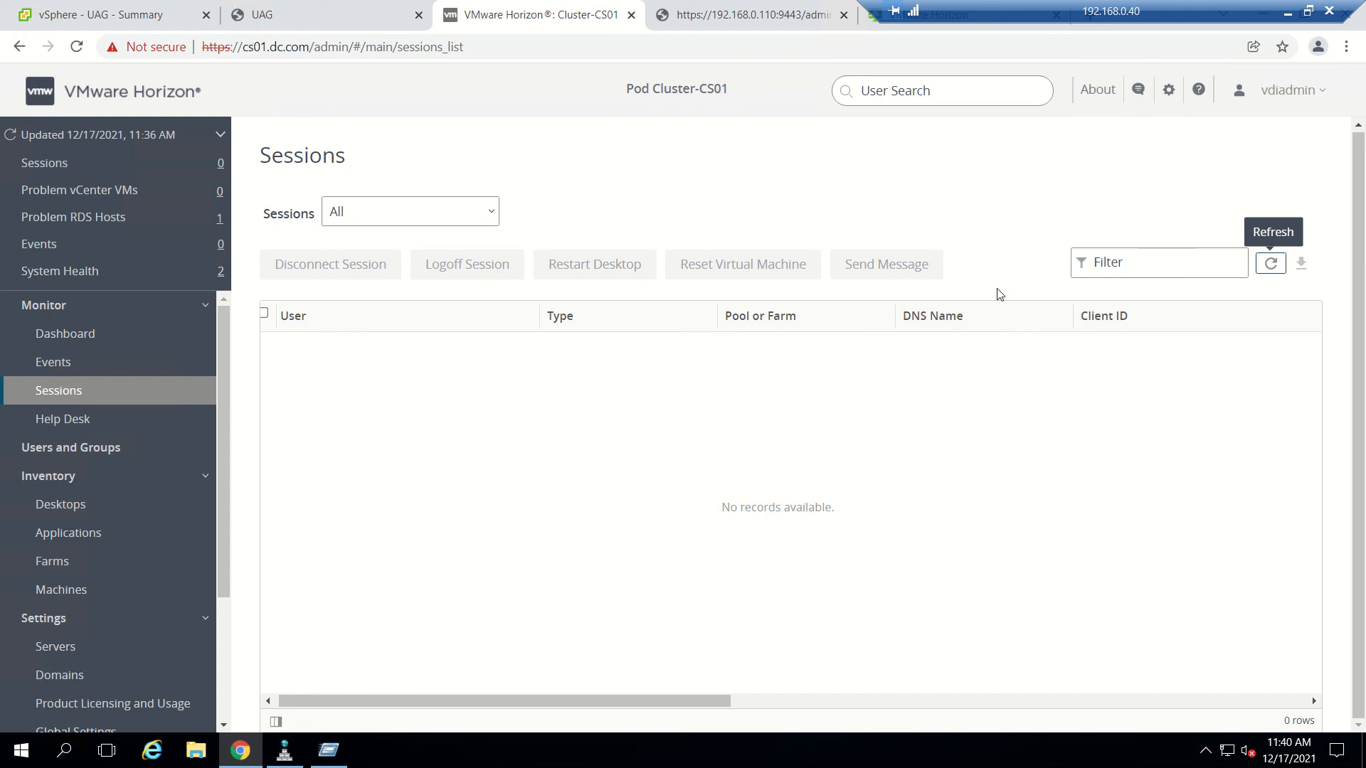
click(57, 368)
click(61, 391)
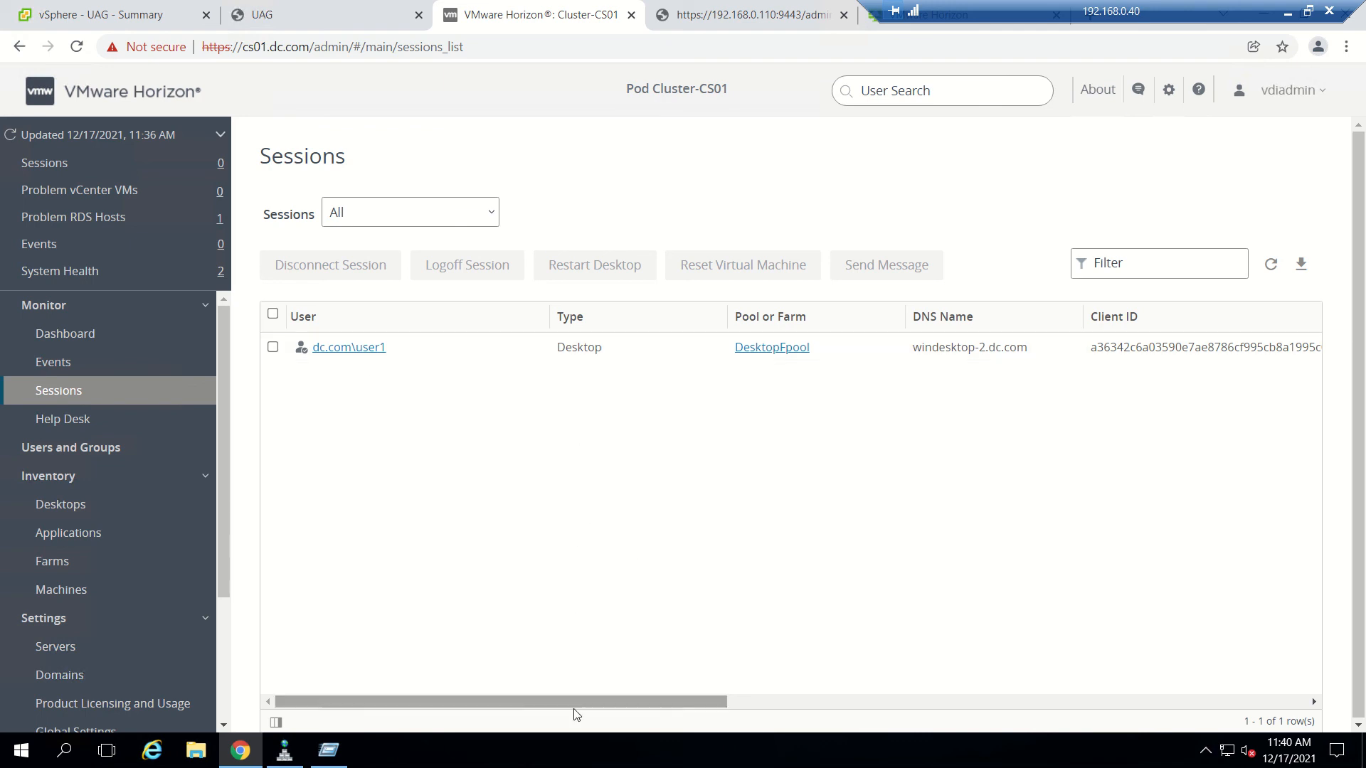
drag(575, 704, 737, 686)
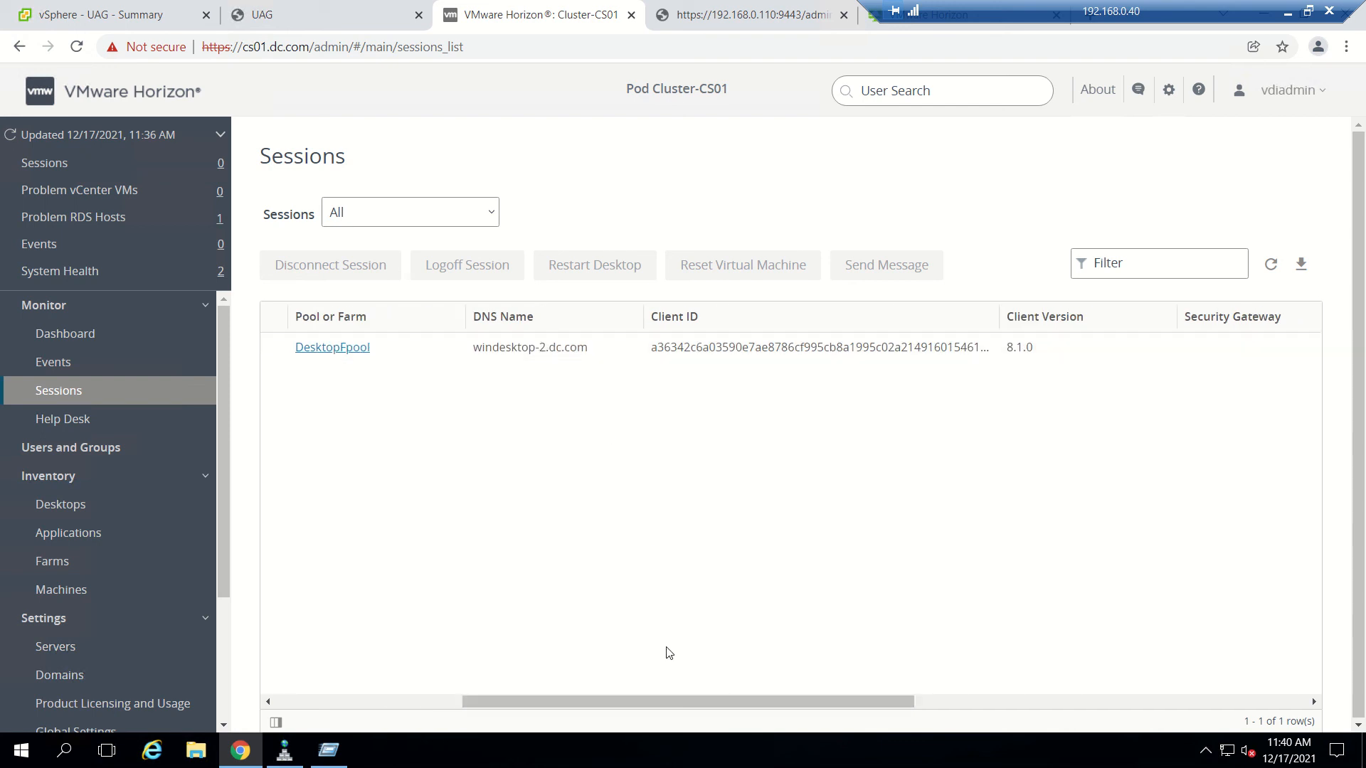
drag(677, 703, 882, 675)
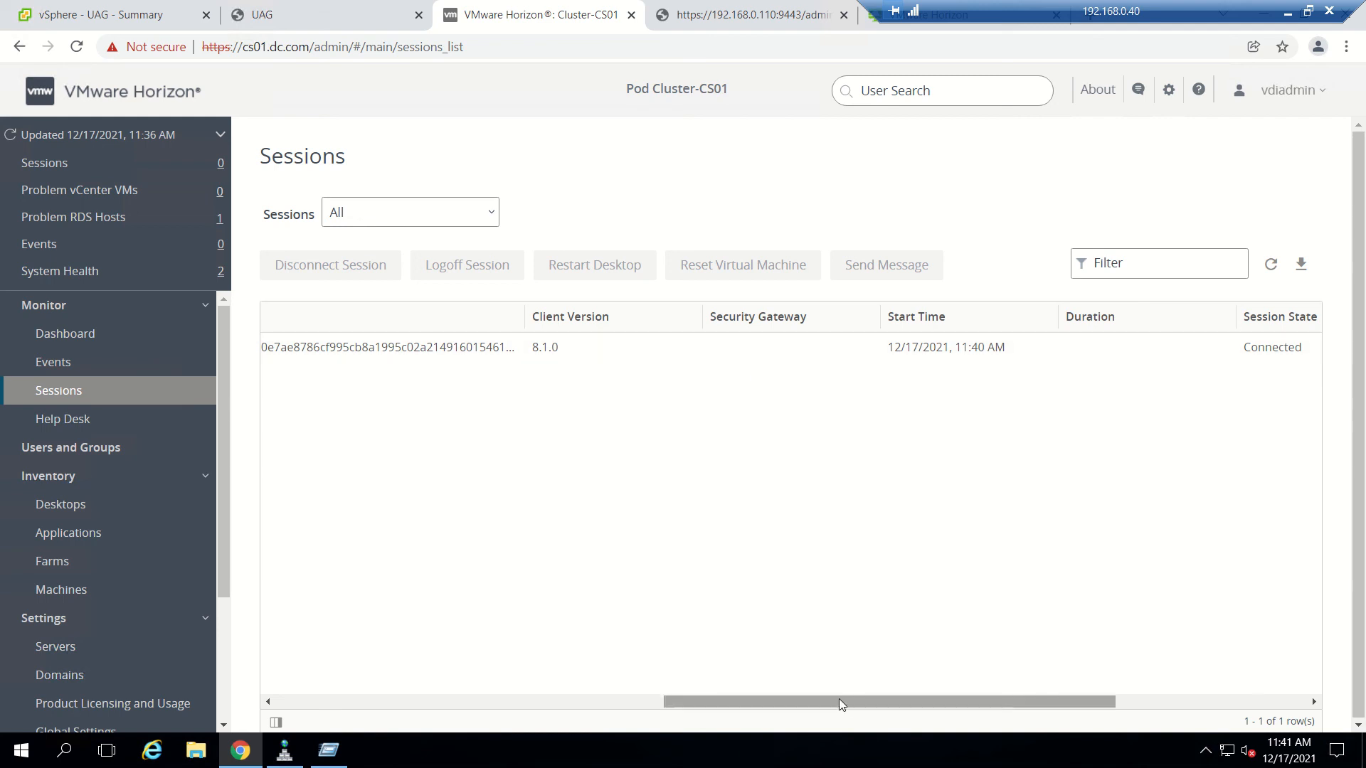
drag(857, 700, 1032, 670)
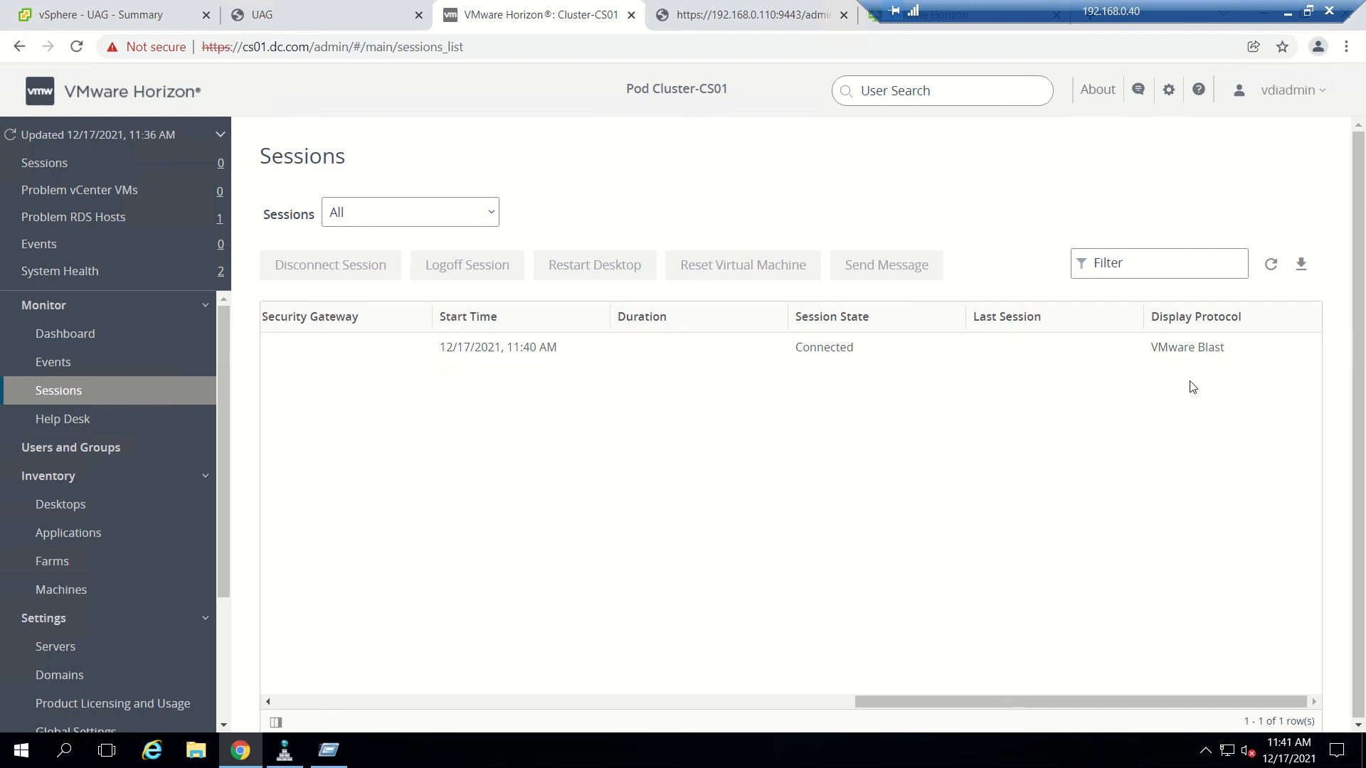
drag(1097, 698, 518, 698)
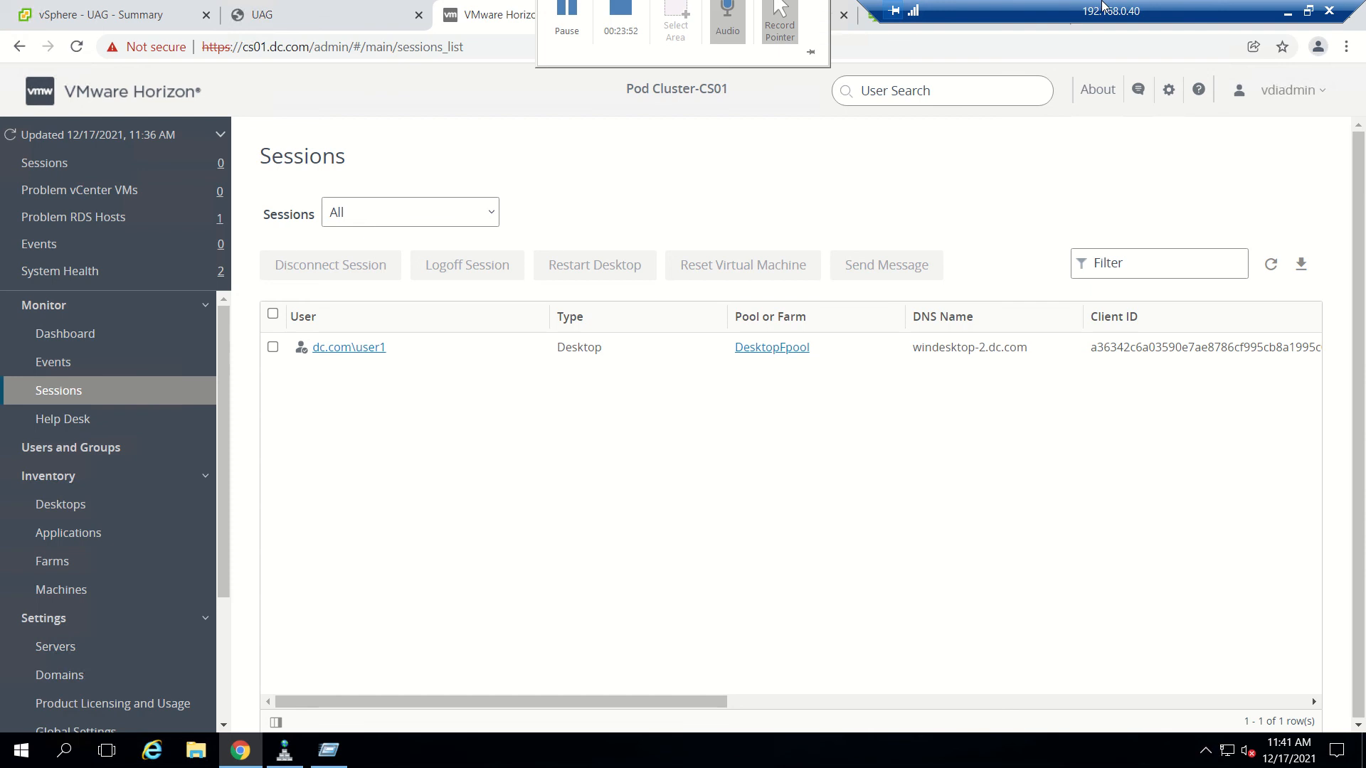
drag(1096, 4, 867, 5)
Check the UAG console and vSphere Summary, then minimize Chrome and dismiss the Run dialog.
click(284, 14)
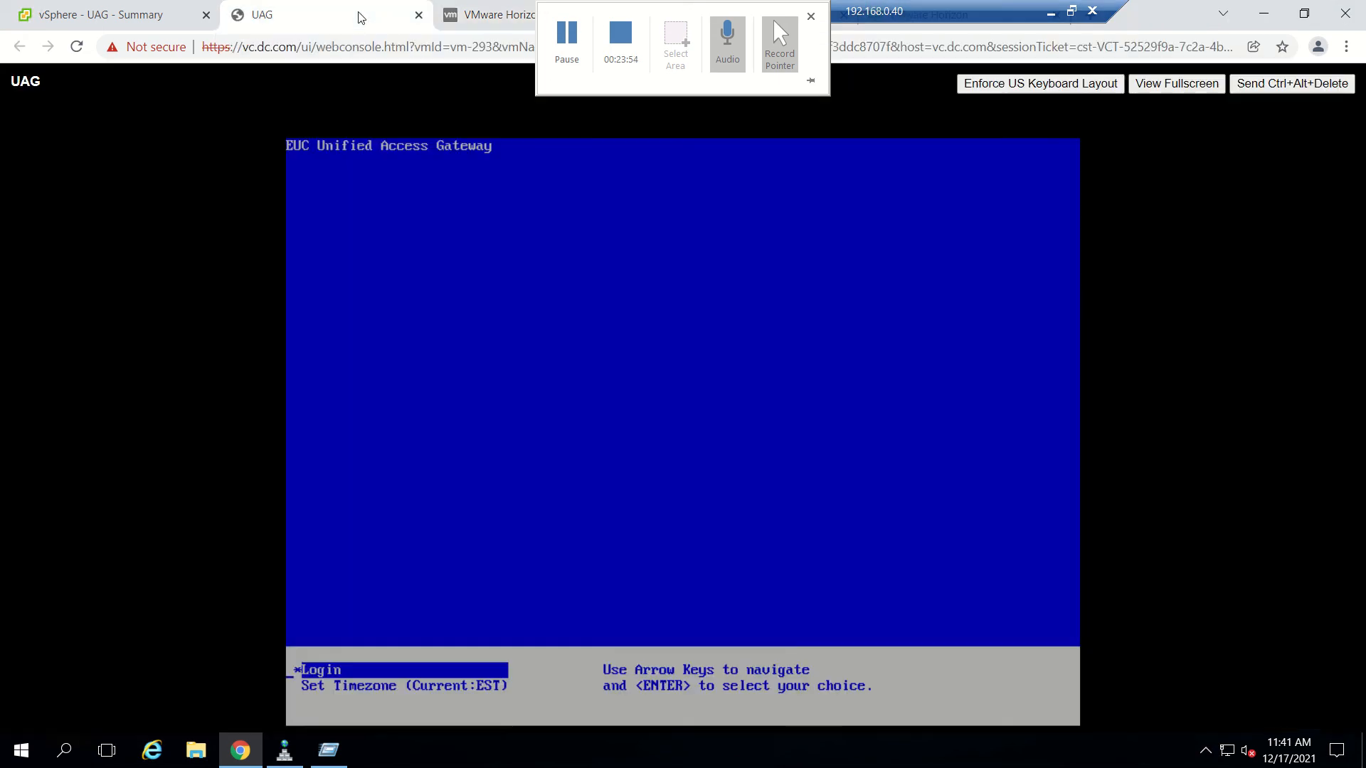
click(114, 14)
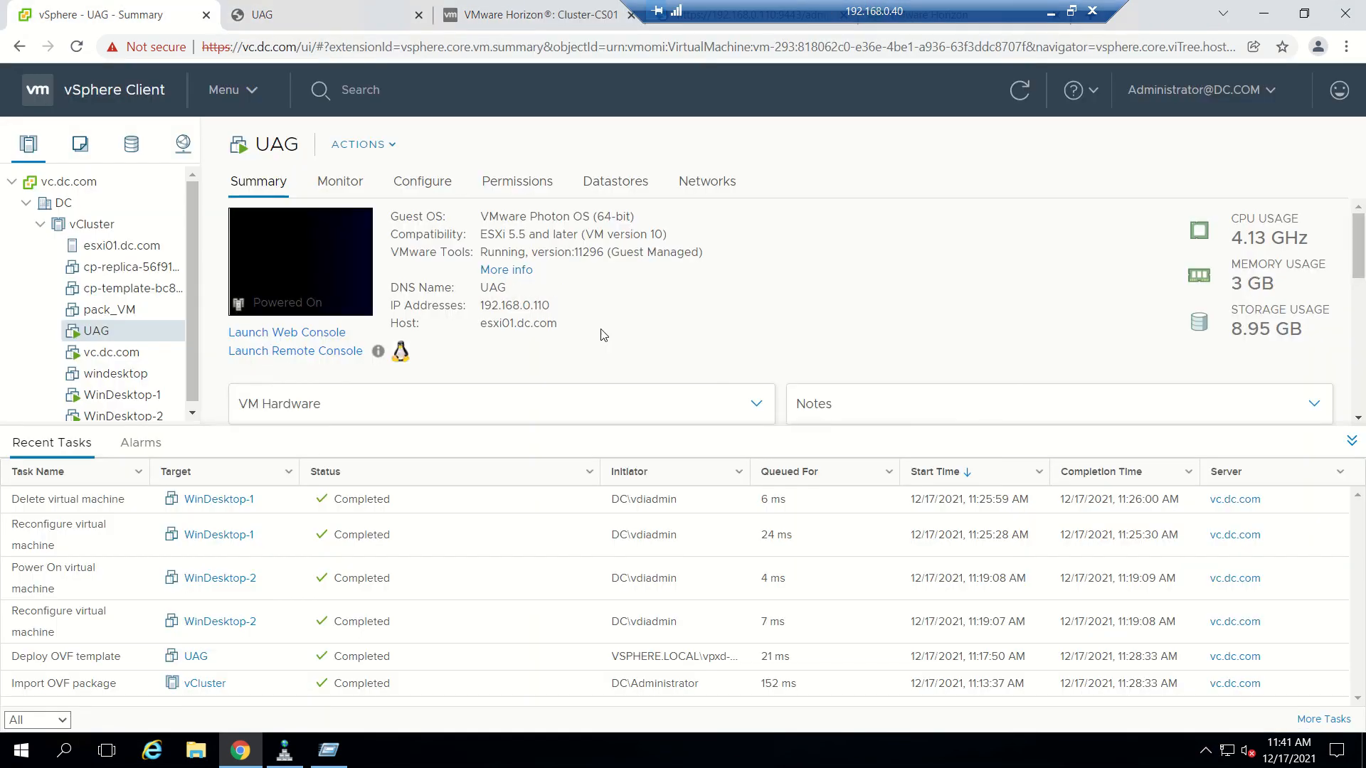
click(1264, 13)
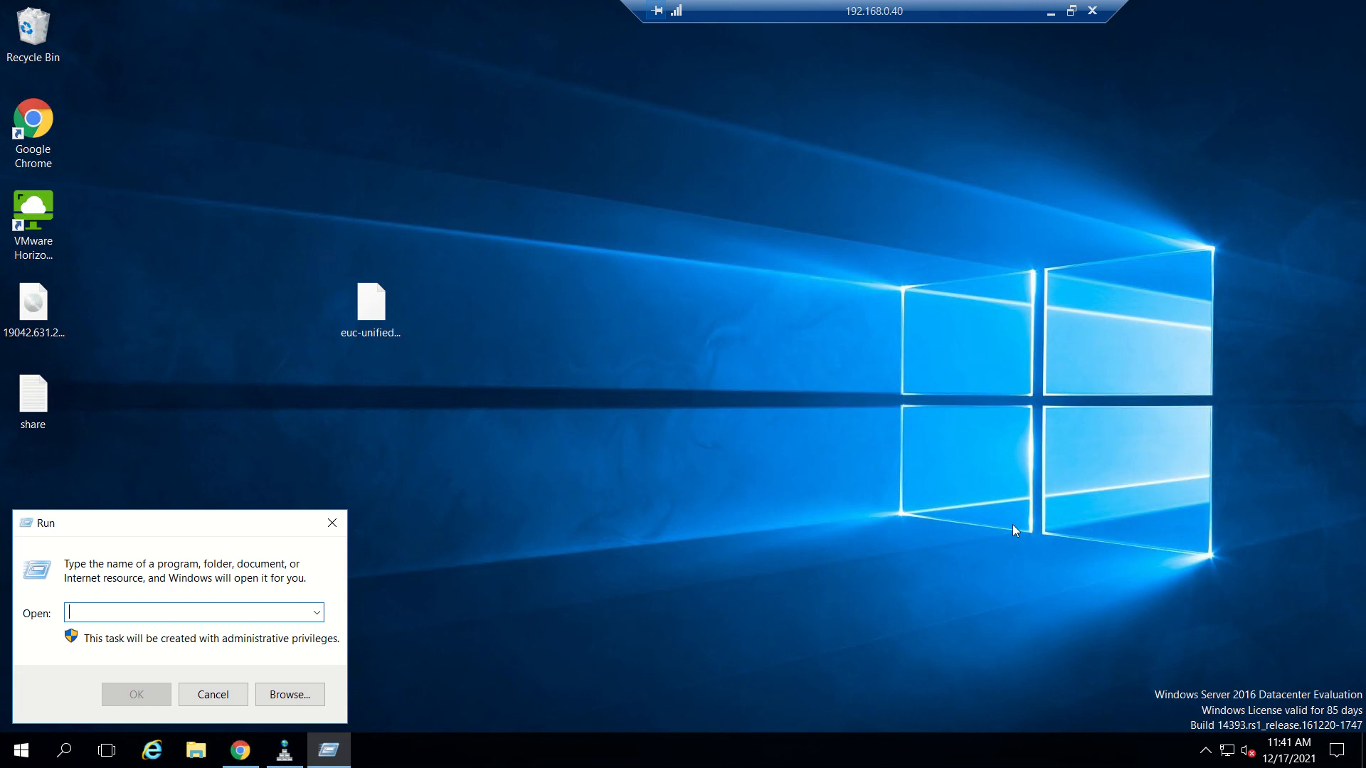
click(213, 694)
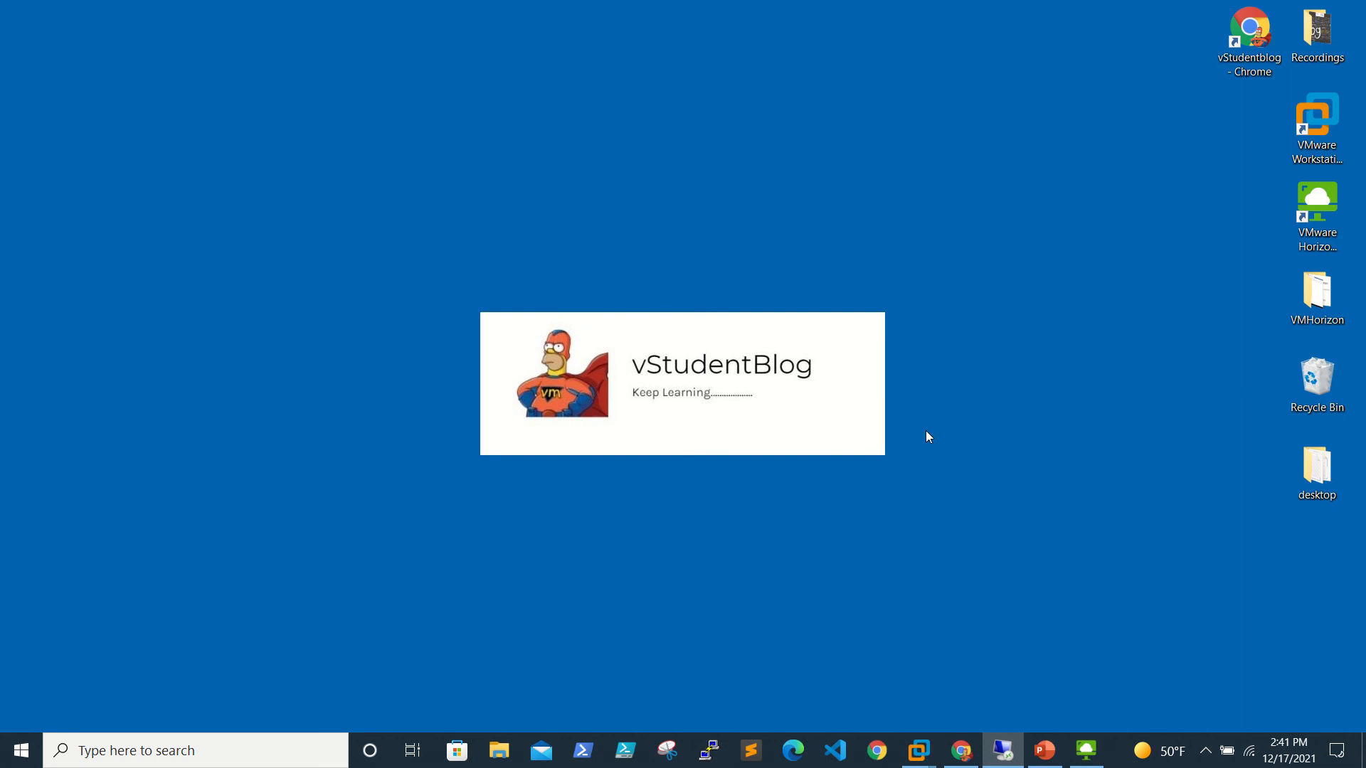
mouse_move(705, 6)
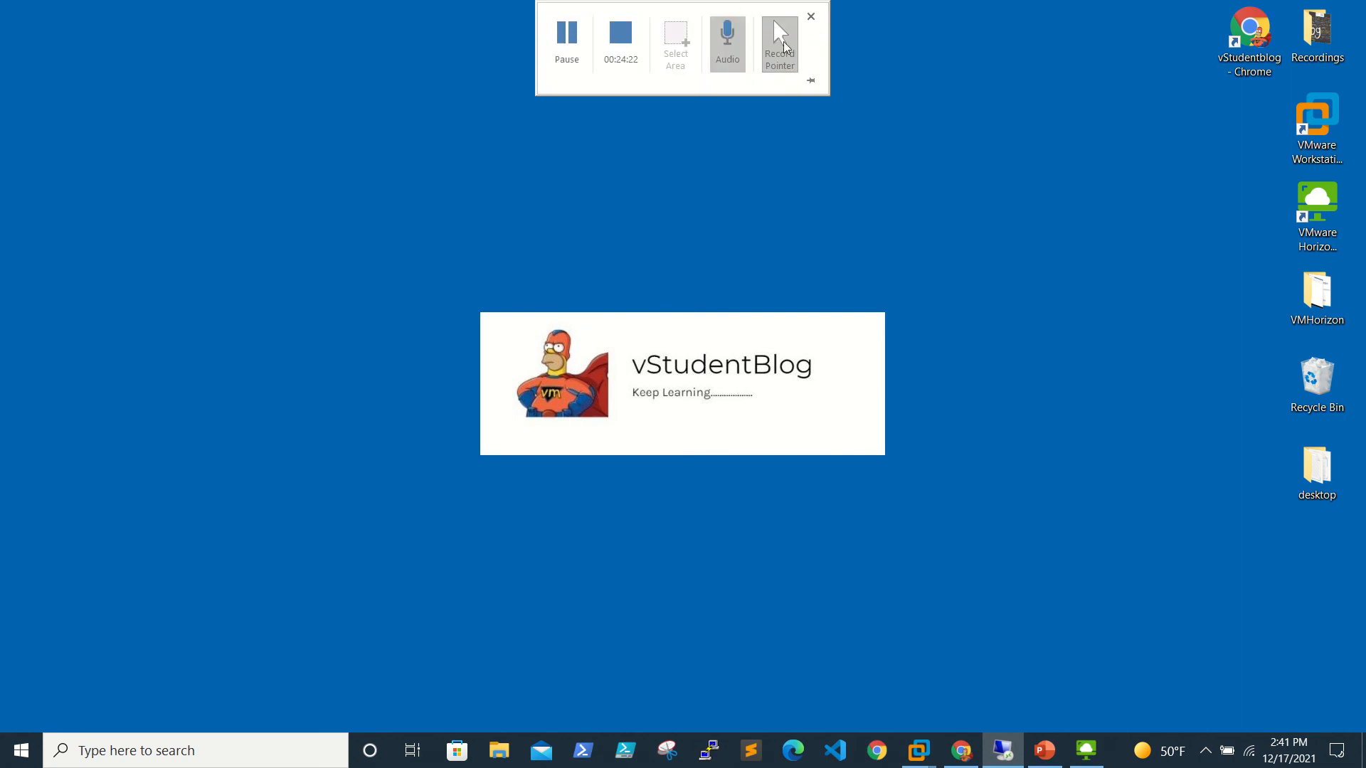